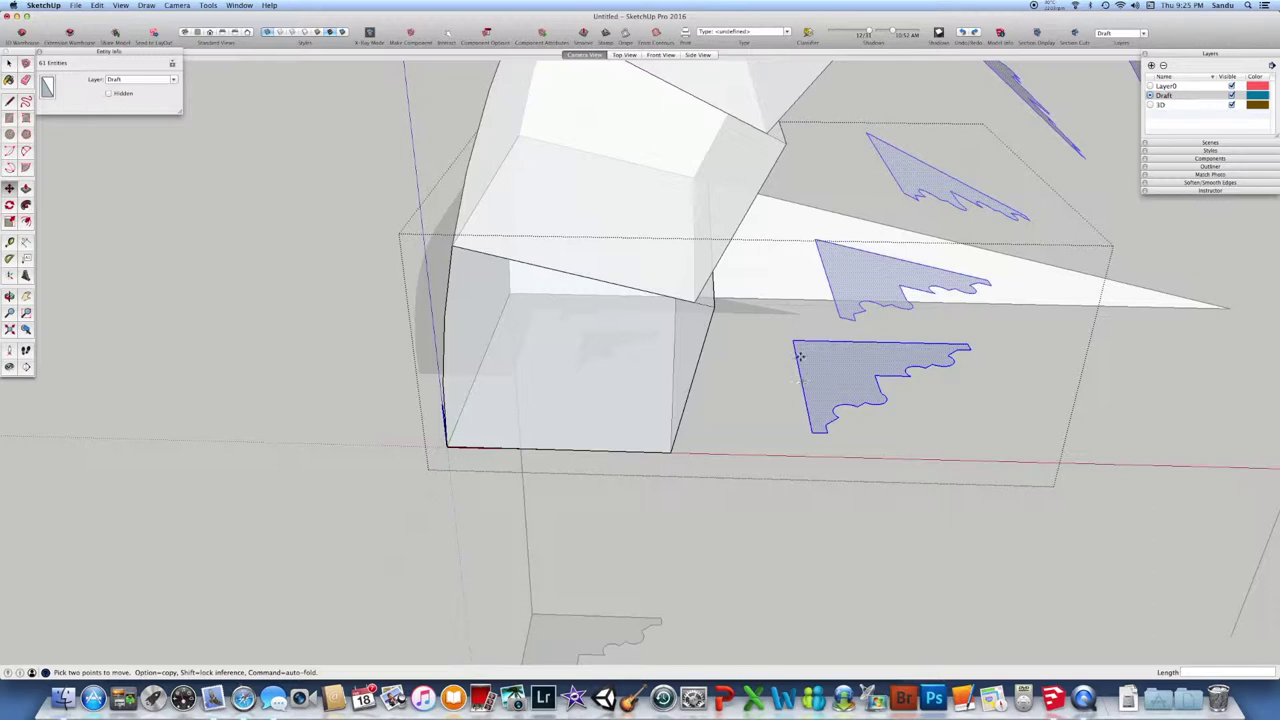
# - Move the moulding profile by its corner onto the inner rear corner of the base brick
pyautogui.click(793, 342)
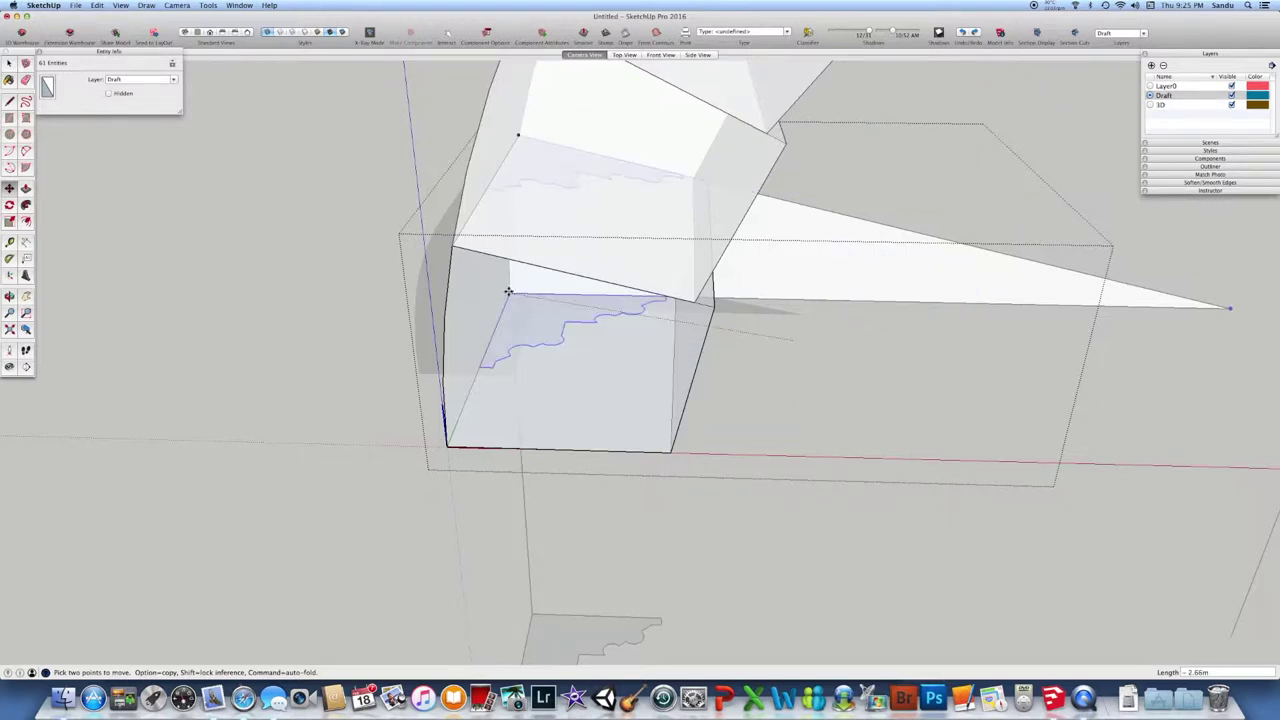
pyautogui.moveTo(634, 380)
pyautogui.mouseDown(button='middle')
pyautogui.moveTo(563, 311)
pyautogui.moveTo(604, 320)
pyautogui.moveTo(641, 400)
pyautogui.mouseUp(button='middle')
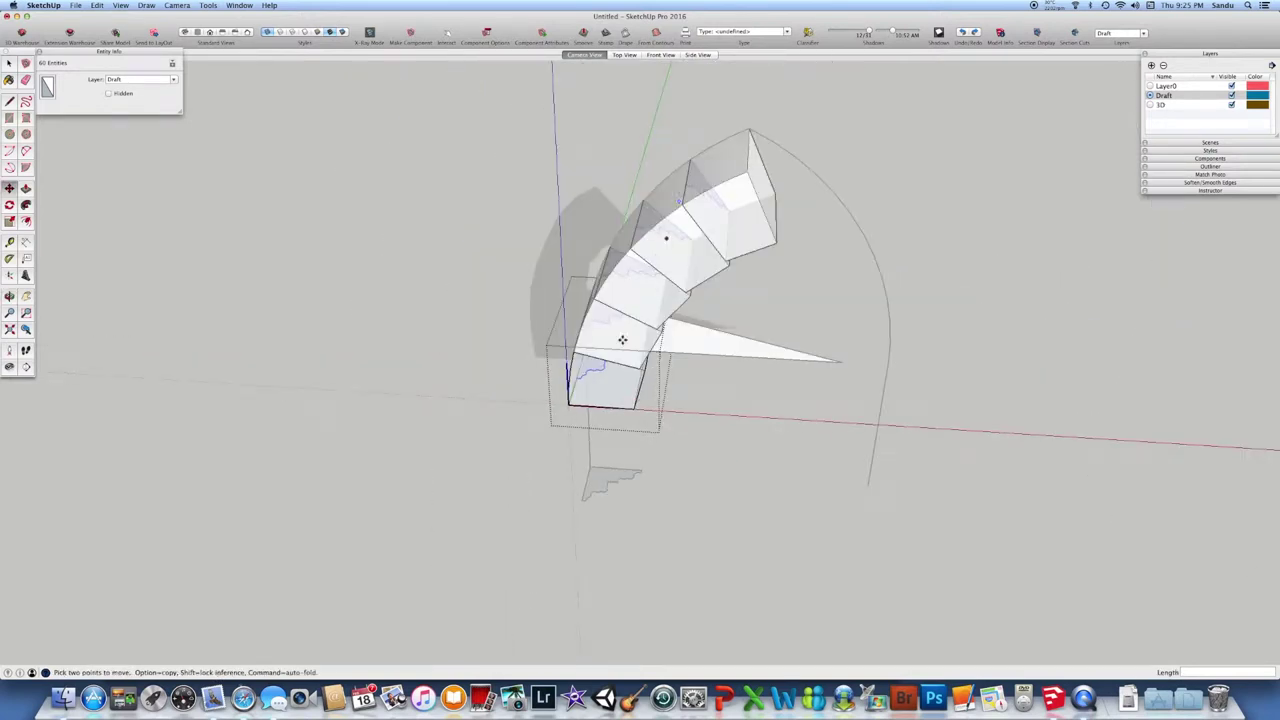
# - Erase the base brick's straight edges and faces, leaving only the moulding profile and the curved rear edge
pyautogui.scroll(2, 663, 400)
pyautogui.scroll(2, 663, 400)
pyautogui.moveTo(634, 357); pyautogui.dragTo(409, 349, button='middle')
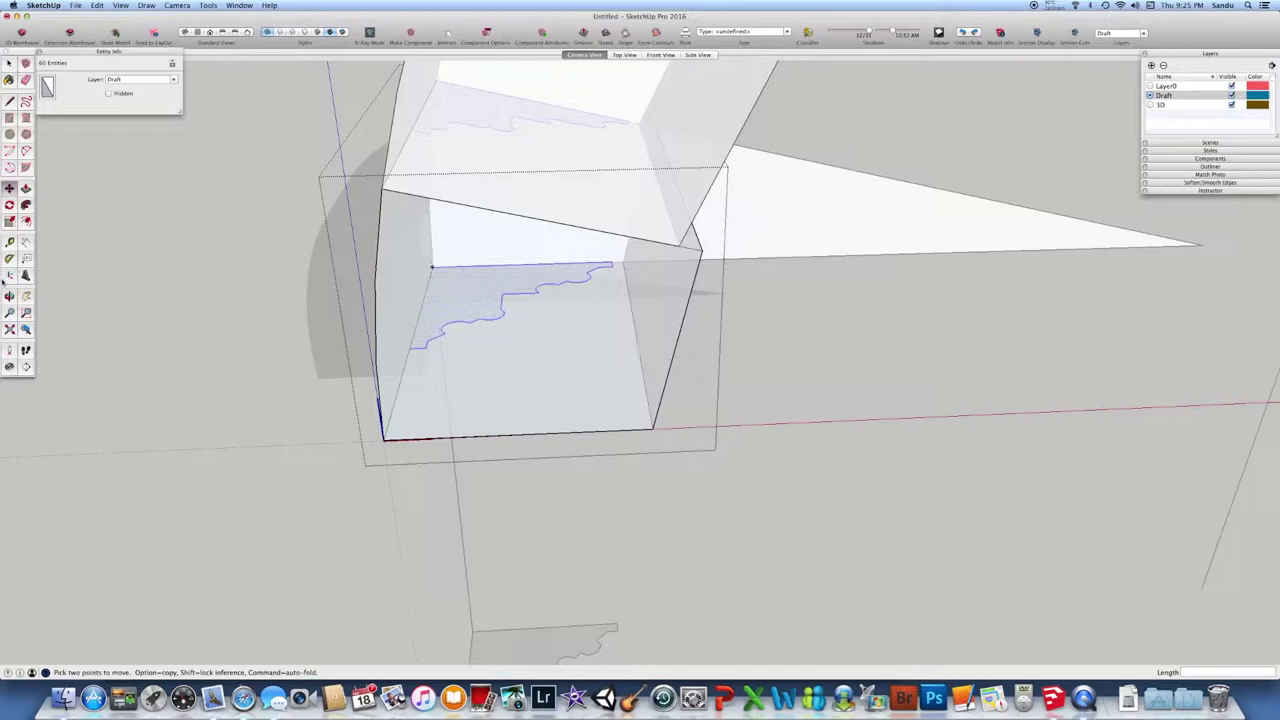
pyautogui.click(26, 79)
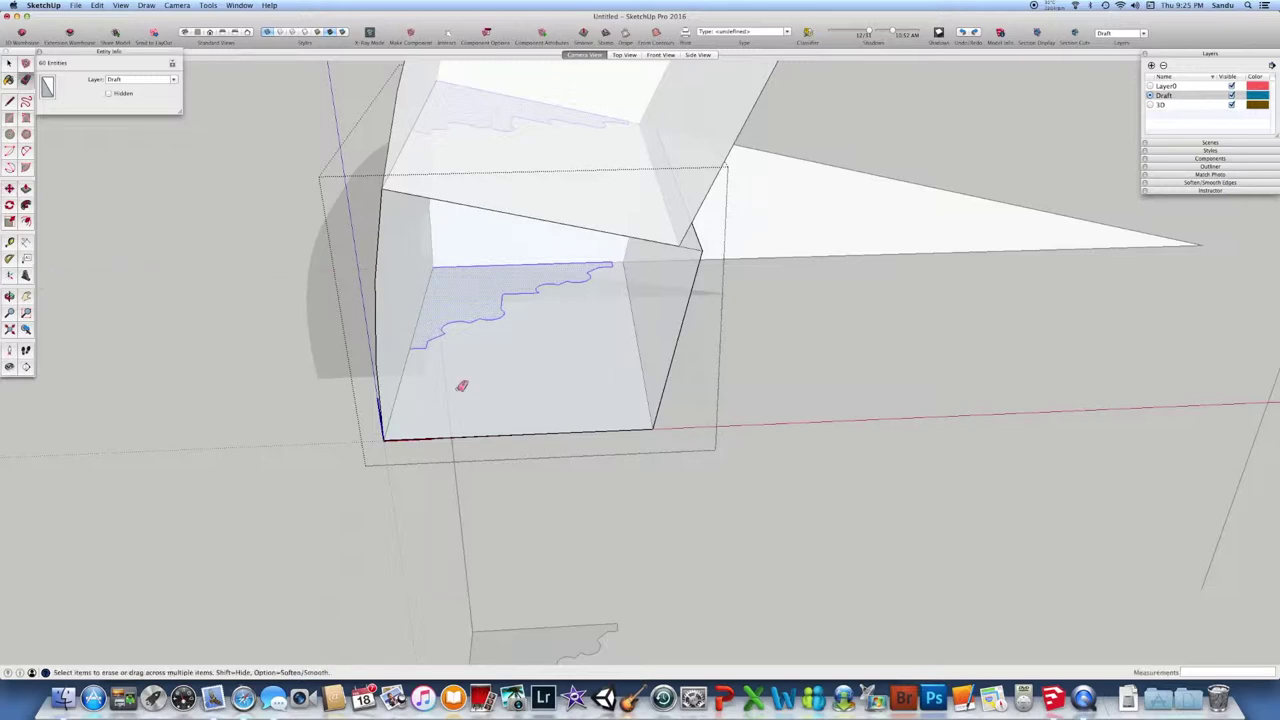
pyautogui.click(653, 429)
pyautogui.moveTo(652, 430); pyautogui.dragTo(651, 425)
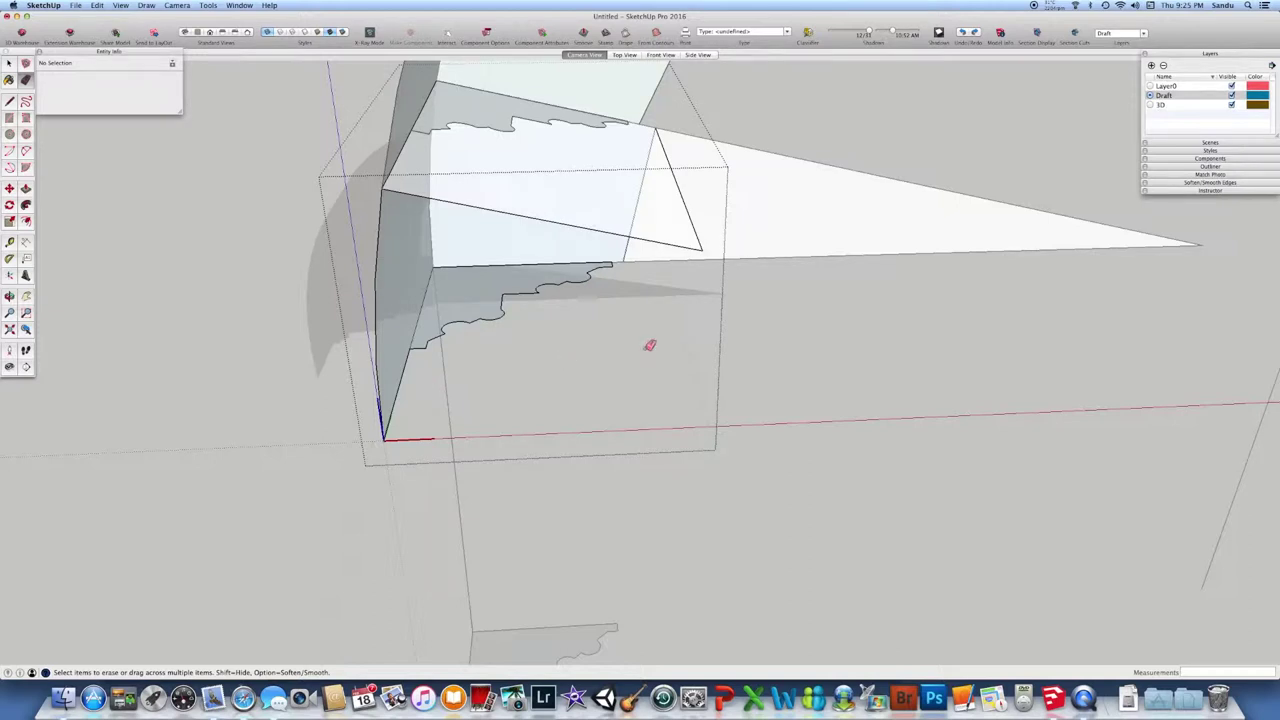
pyautogui.click(677, 175)
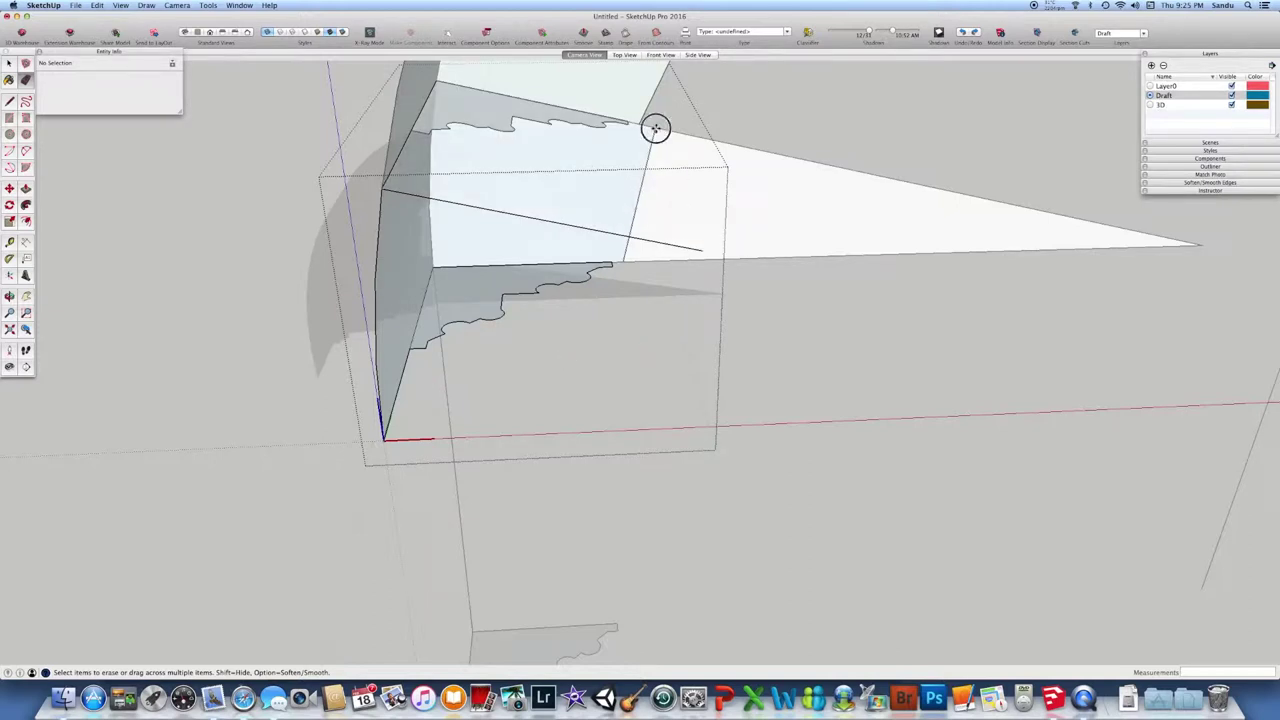
pyautogui.click(655, 127)
pyautogui.click(699, 247)
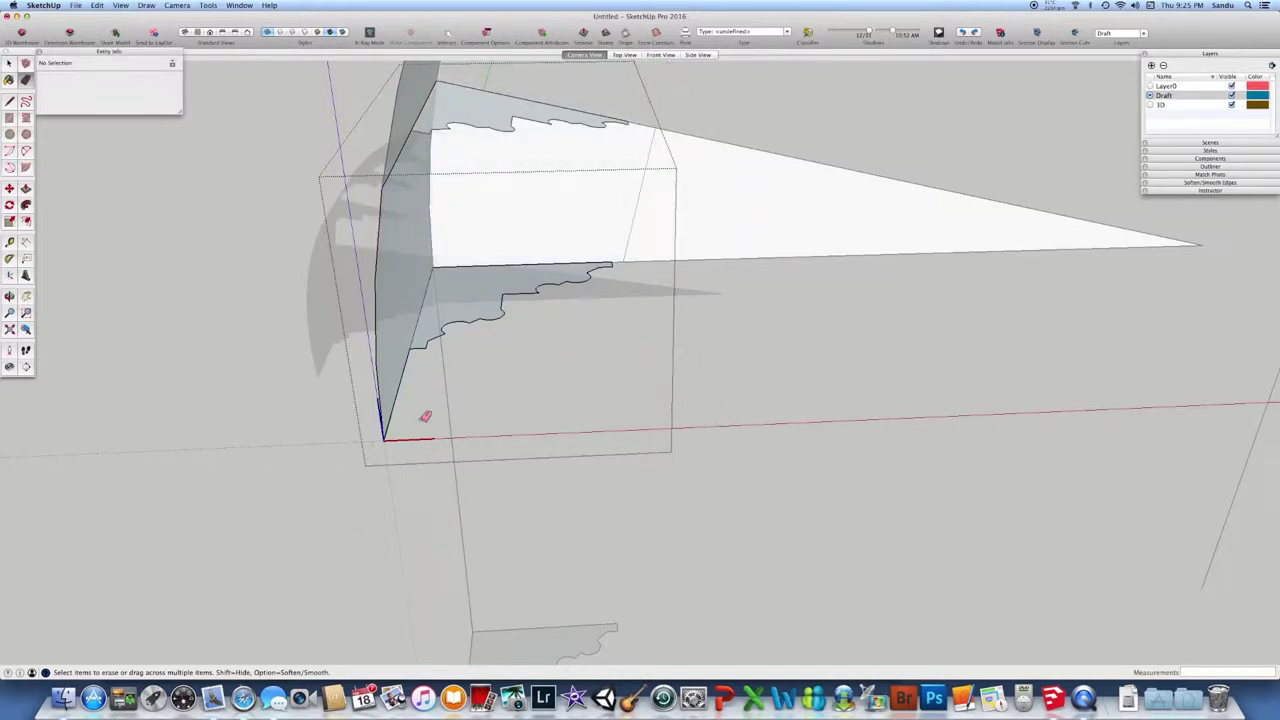
pyautogui.moveTo(388, 436); pyautogui.dragTo(509, 280, button='middle')
pyautogui.click(508, 225)
# - Extrude the moulding profile along the brick's curved edge with Follow Me
pyautogui.moveTo(517, 229)
pyautogui.mouseDown(button='middle')
pyautogui.moveTo(631, 274)
pyautogui.moveTo(590, 275)
pyautogui.moveTo(606, 246)
pyautogui.moveTo(591, 246)
pyautogui.moveTo(631, 223)
pyautogui.moveTo(597, 249)
pyautogui.mouseUp(button='middle')
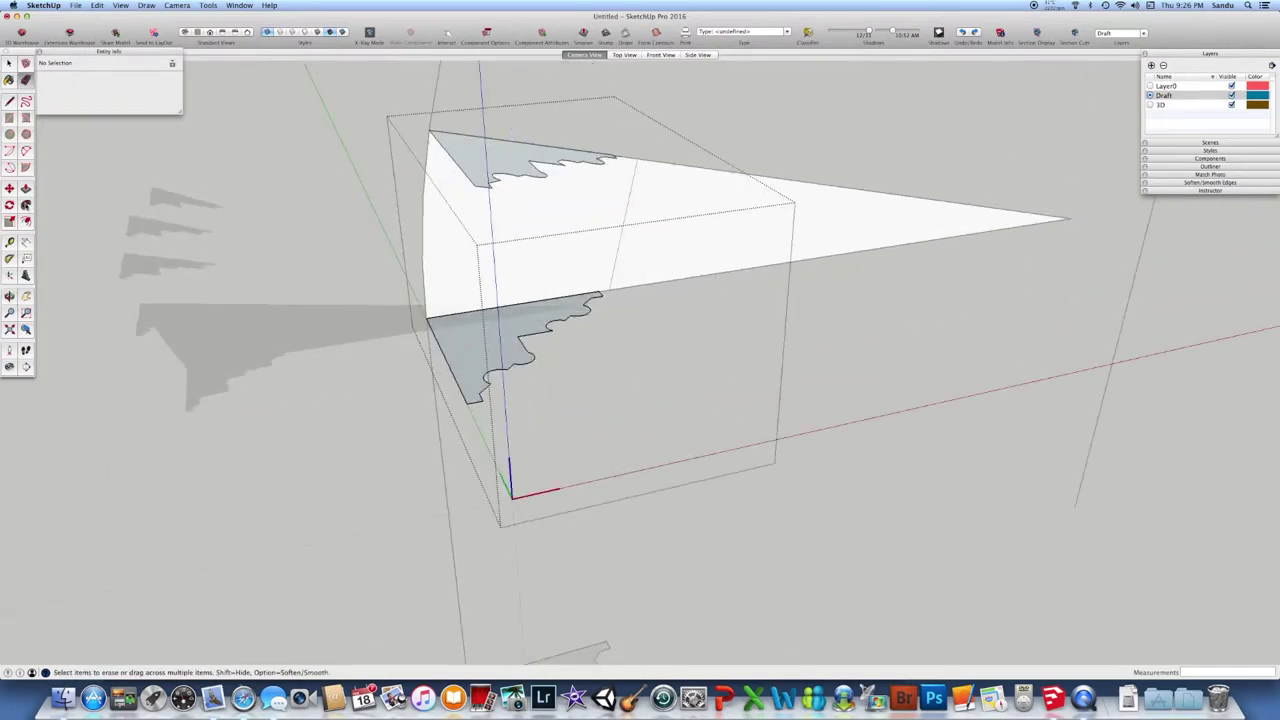
pyautogui.press('p')
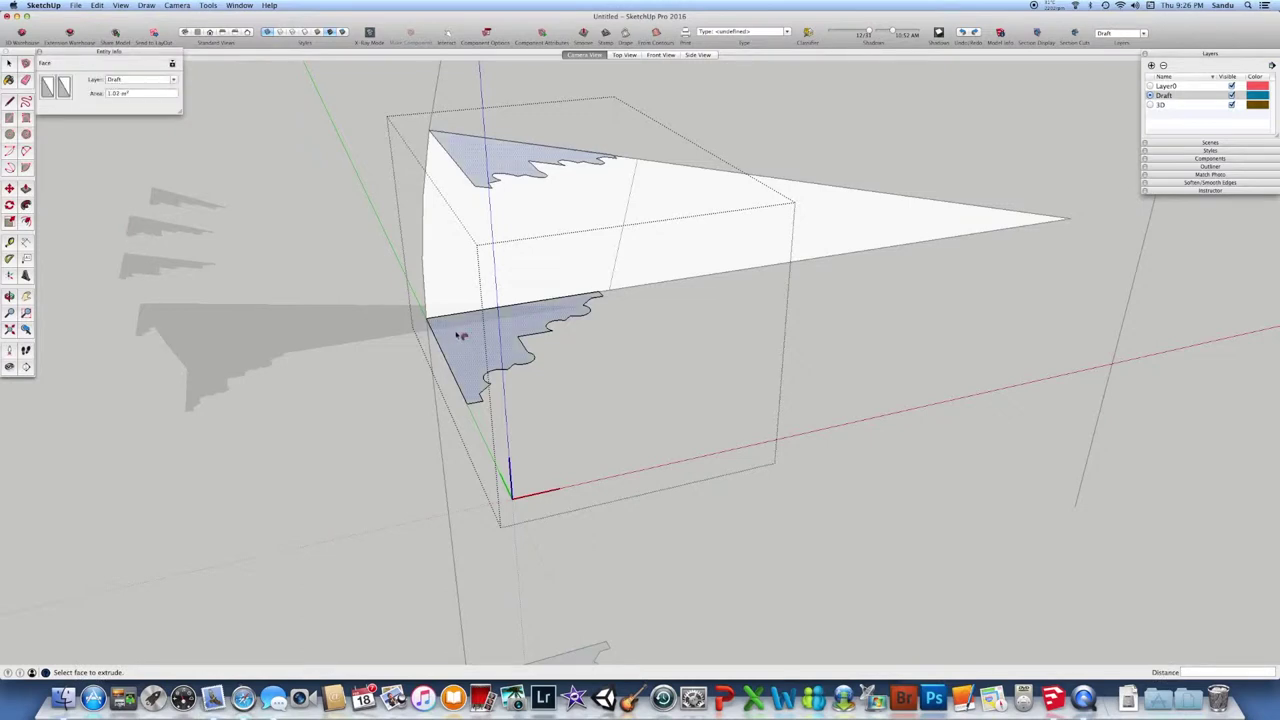
pyautogui.moveTo(433, 322); pyautogui.dragTo(465, 134)
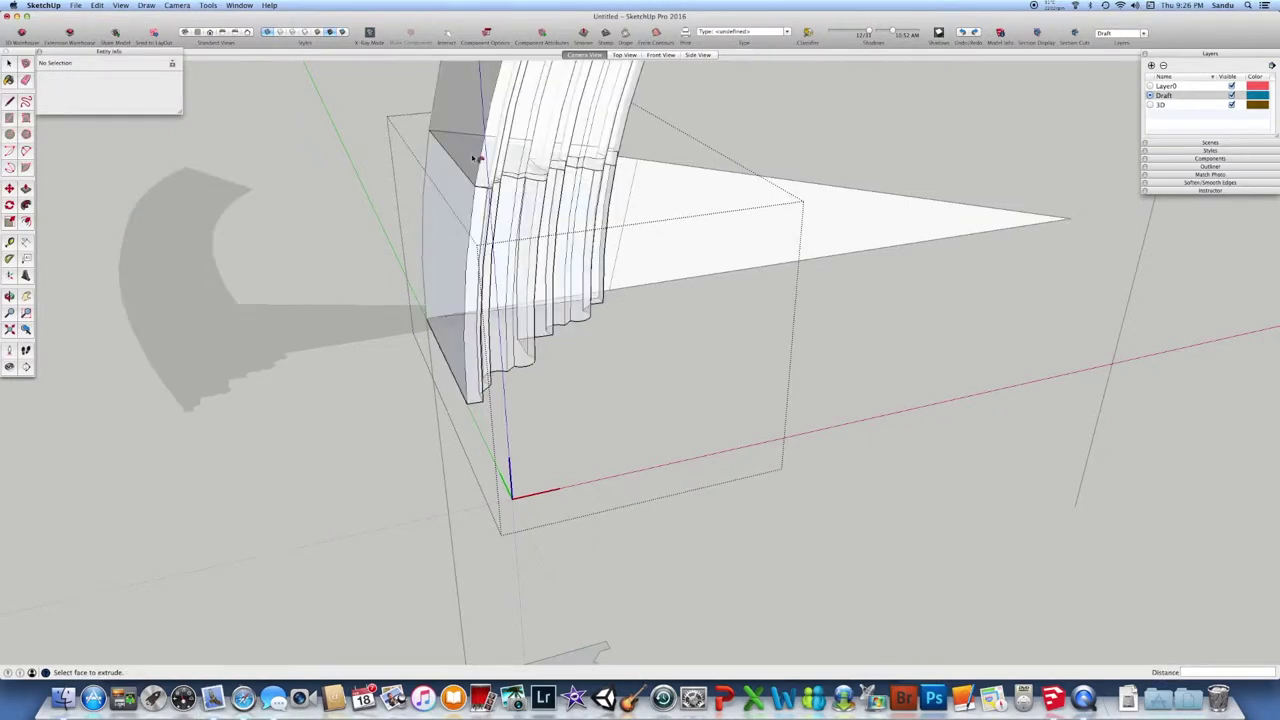
# - Examine the moulded bricks along the arch and the joints on their inner side
pyautogui.moveTo(477, 157); pyautogui.dragTo(346, 426, button='middle')
pyautogui.scroll(-6, 450, 386)
pyautogui.moveTo(460, 372); pyautogui.dragTo(491, 214, button='middle')
pyautogui.scroll(4, 567, 235)
pyautogui.moveTo(564, 236)
pyautogui.mouseDown(button='middle')
pyautogui.moveTo(517, 277)
pyautogui.moveTo(563, 260)
pyautogui.mouseUp(button='middle')
pyautogui.scroll(-2, 463, 343)
pyautogui.scroll(3, 455, 385)
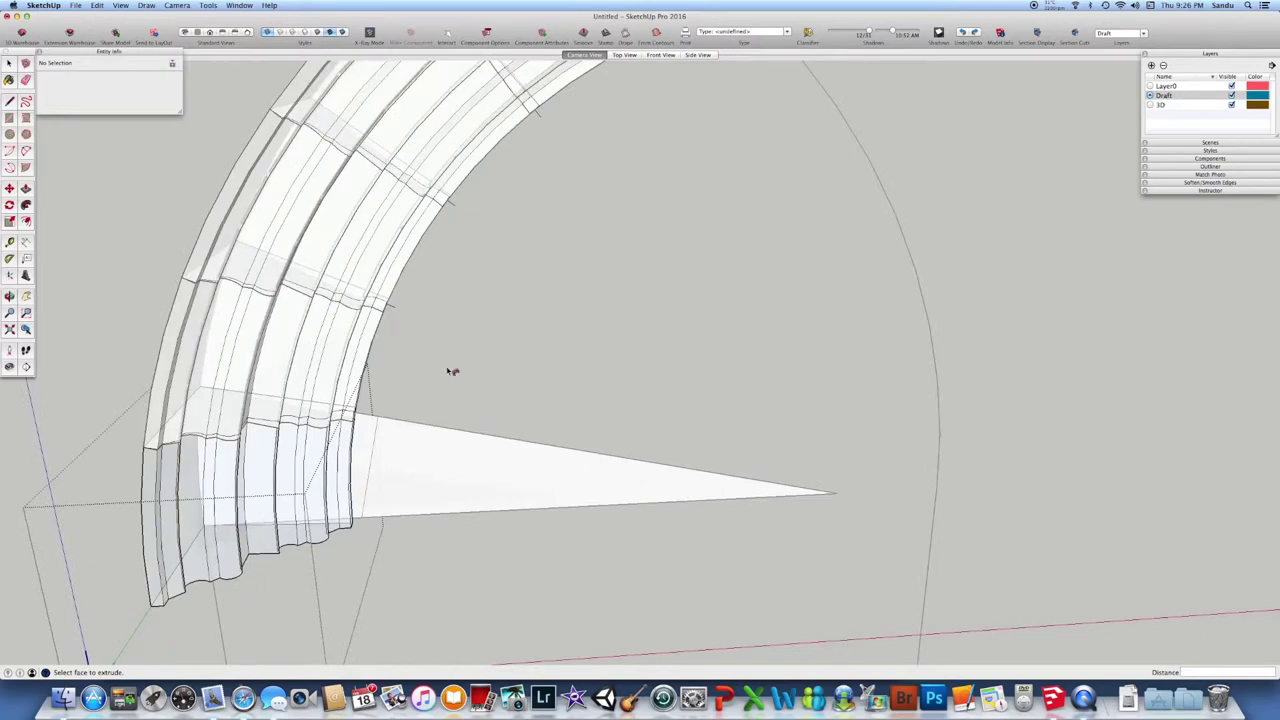
pyautogui.scroll(2, 430, 290)
pyautogui.moveTo(434, 269); pyautogui.dragTo(491, 134, button='middle')
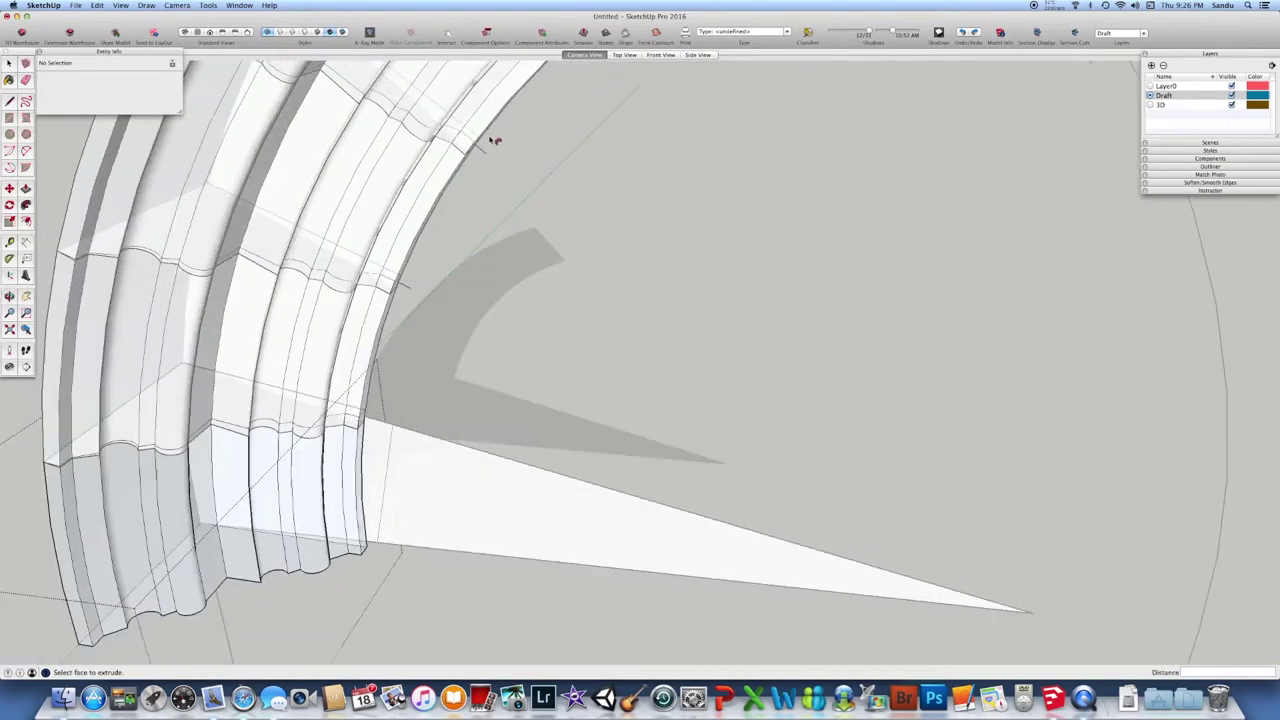
# - Erase the leftover edge sticking out at the moulded brick's inner corner and close the component
pyautogui.click(25, 188)
pyautogui.press('e')
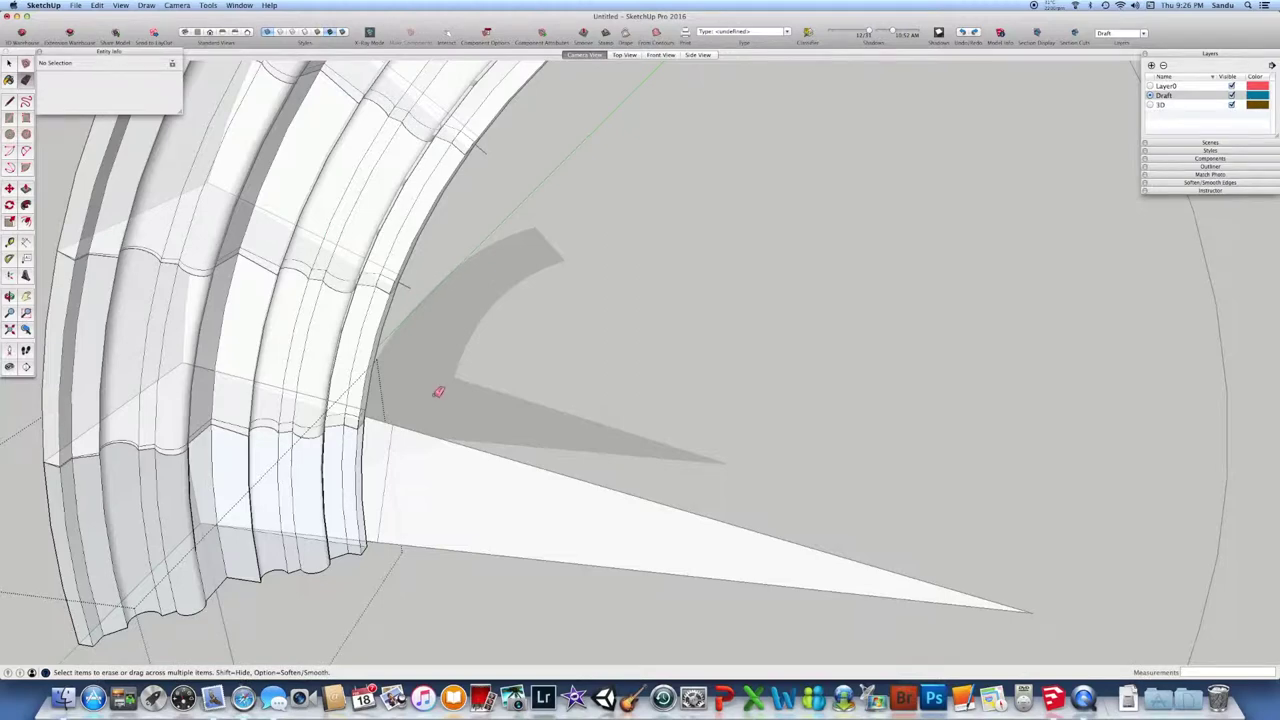
pyautogui.moveTo(414, 451); pyautogui.dragTo(437, 397, button='middle')
pyautogui.moveTo(402, 499)
pyautogui.mouseDown(button='middle')
pyautogui.moveTo(426, 463)
pyautogui.moveTo(406, 503)
pyautogui.mouseUp(button='middle')
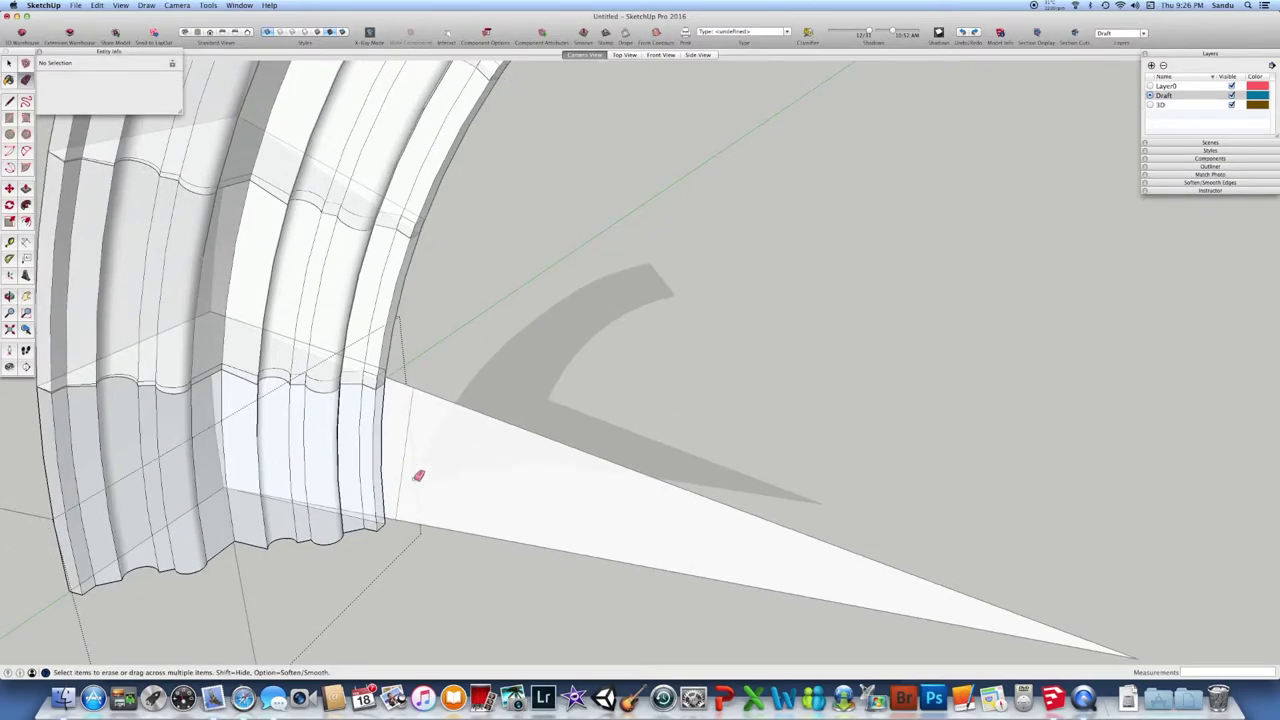
pyautogui.scroll(-5, 423, 451)
pyautogui.moveTo(423, 451)
pyautogui.mouseDown(button='middle')
pyautogui.moveTo(391, 451)
pyautogui.moveTo(493, 431)
pyautogui.mouseUp(button='middle')
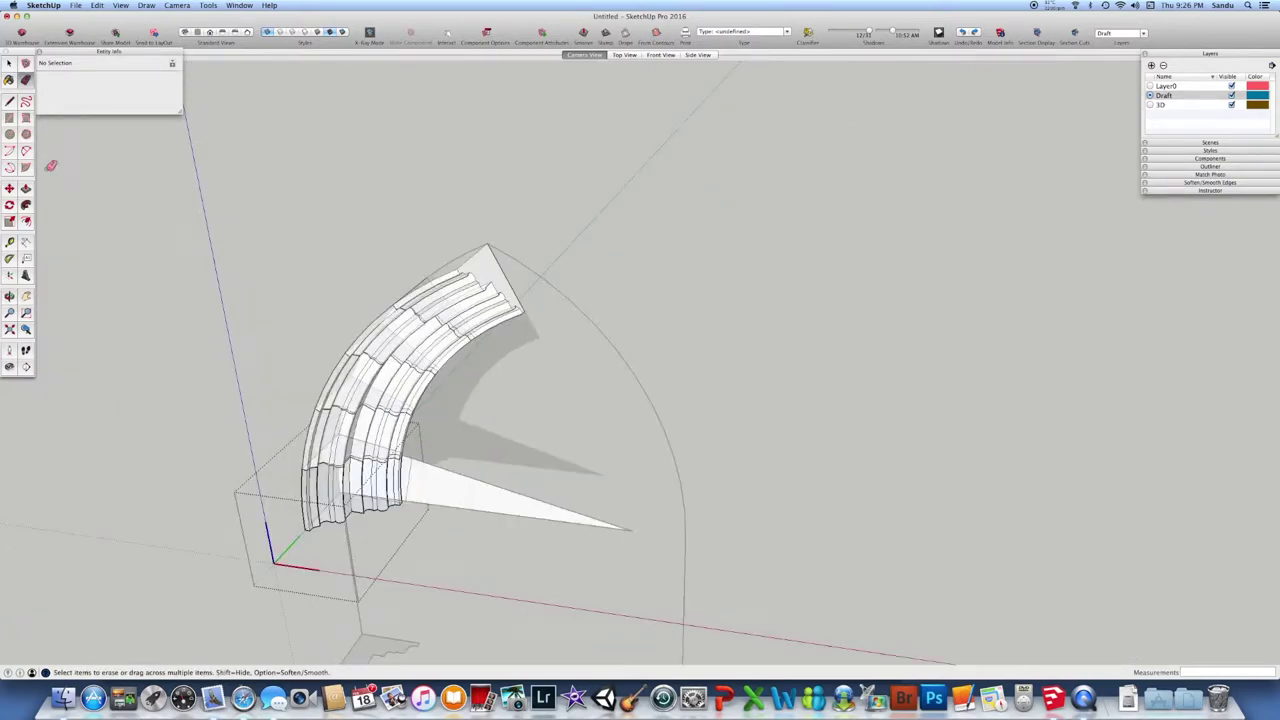
pyautogui.click(9, 64)
pyautogui.moveTo(183, 286); pyautogui.dragTo(178, 300, button='middle')
# - Examine the front and side of the moulded arch and the joints between its bricks
pyautogui.moveTo(310, 295); pyautogui.dragTo(283, 206, button='middle')
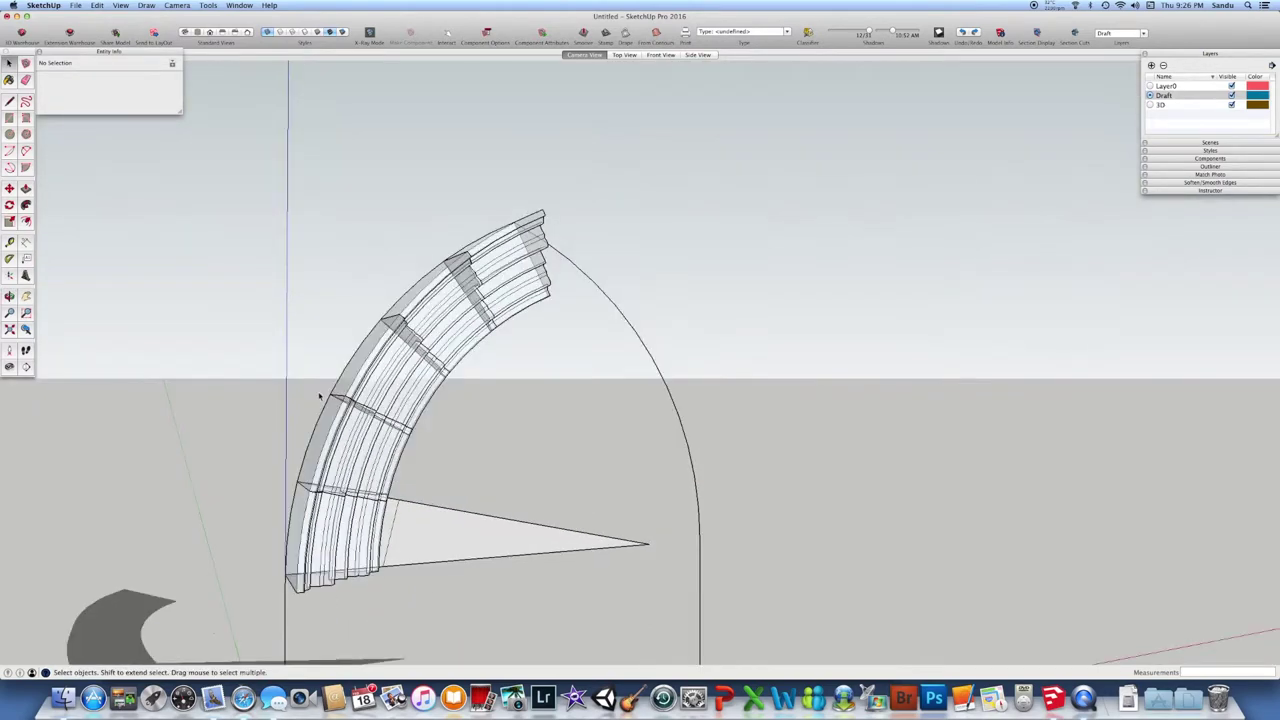
pyautogui.scroll(10, 320, 397)
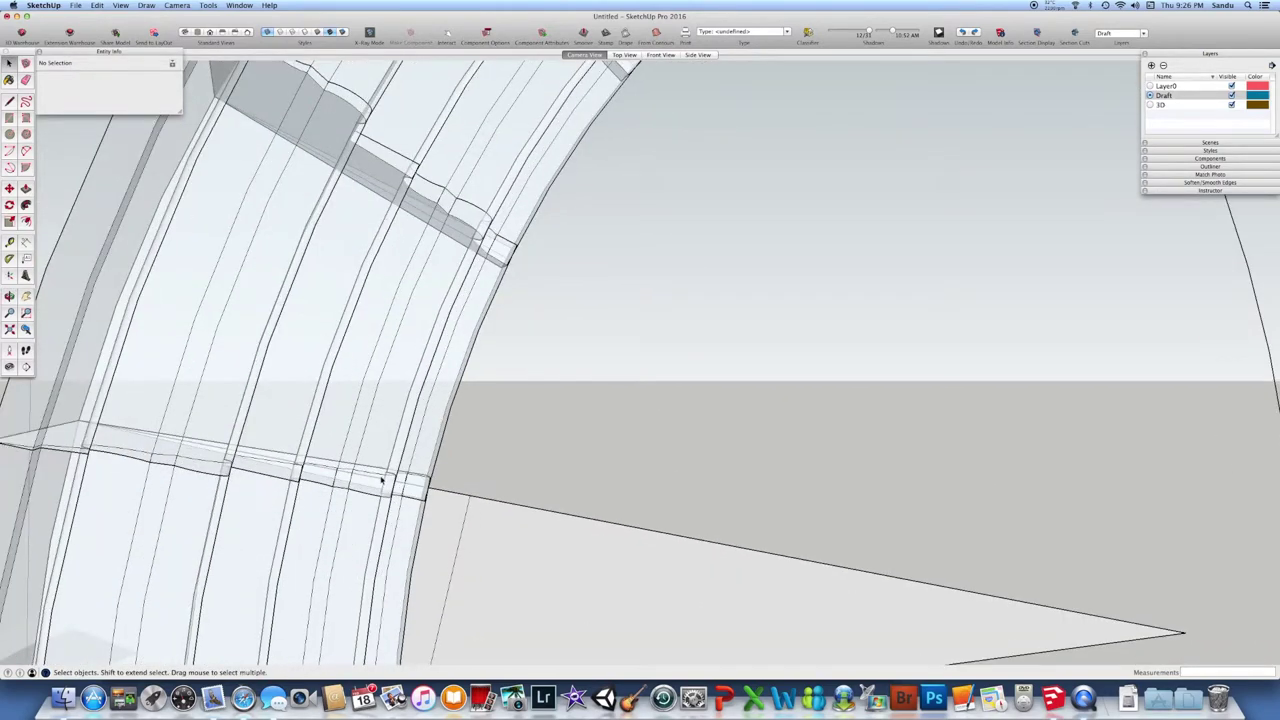
pyautogui.scroll(-8, 381, 481)
pyautogui.moveTo(408, 543); pyautogui.dragTo(441, 498, button='middle')
pyautogui.scroll(2, 394, 600)
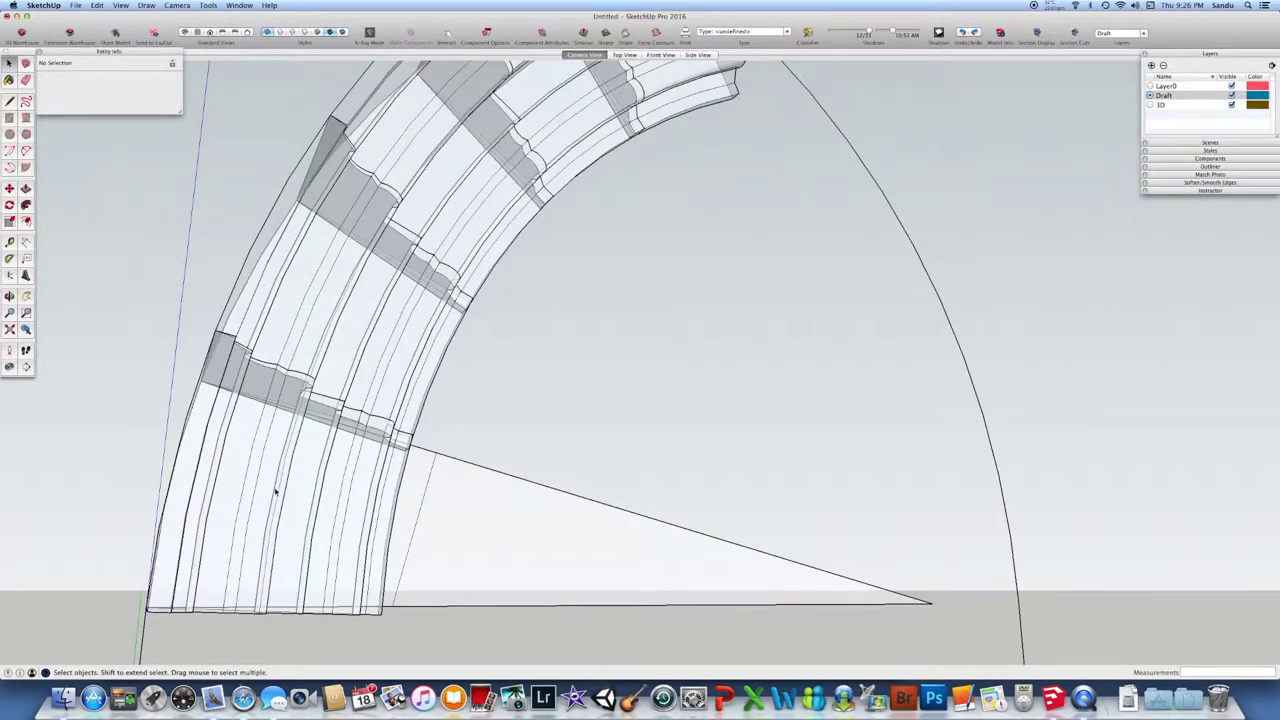
pyautogui.scroll(-2, 276, 490)
pyautogui.moveTo(309, 486); pyautogui.dragTo(229, 540, button='middle')
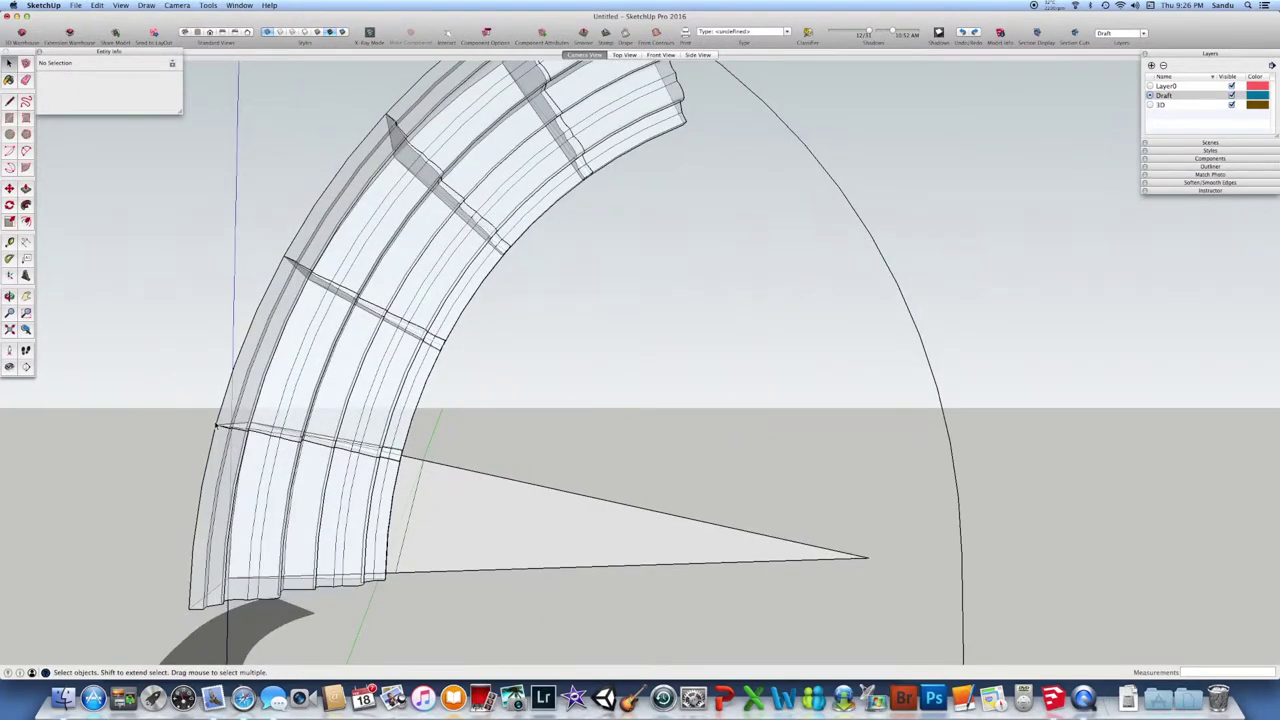
# - Select the lowest moulded brick to check its component details, and clear the selection
pyautogui.moveTo(137, 394); pyautogui.dragTo(406, 617)
pyautogui.click(406, 617)
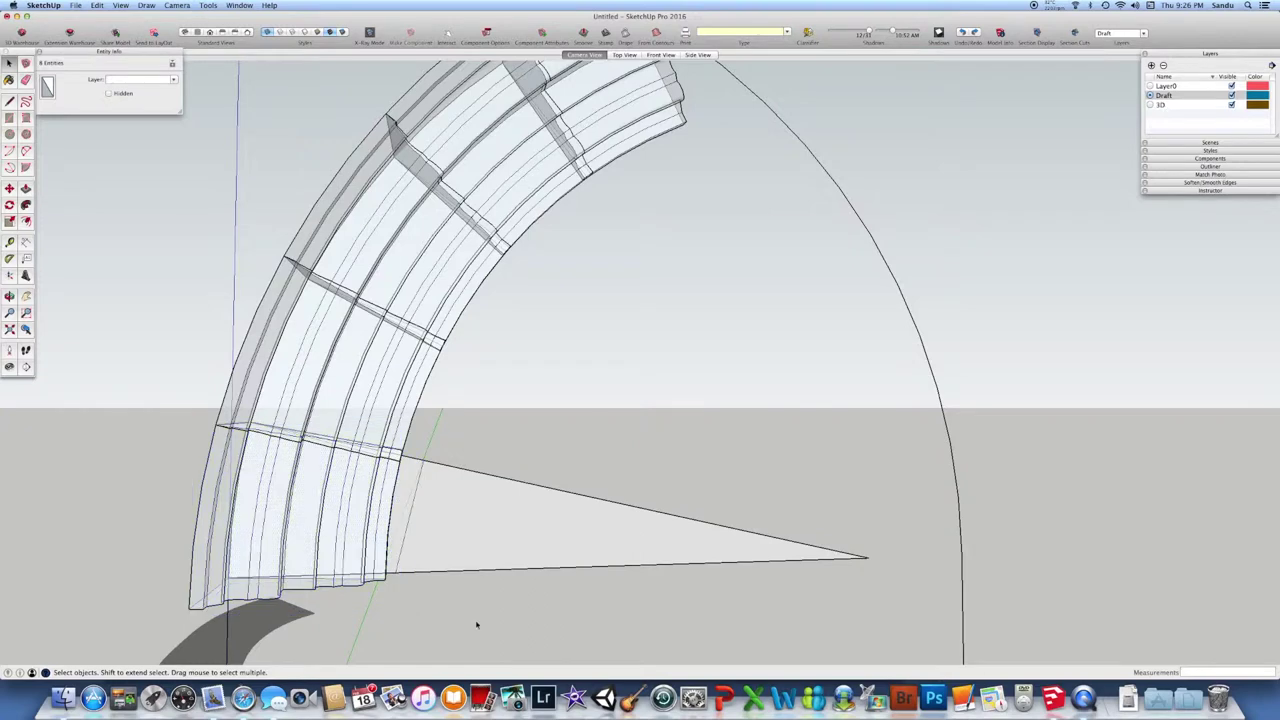
pyautogui.click(323, 528)
pyautogui.moveTo(323, 528); pyautogui.dragTo(246, 551, button='middle')
pyautogui.click(253, 487)
pyautogui.click(283, 492)
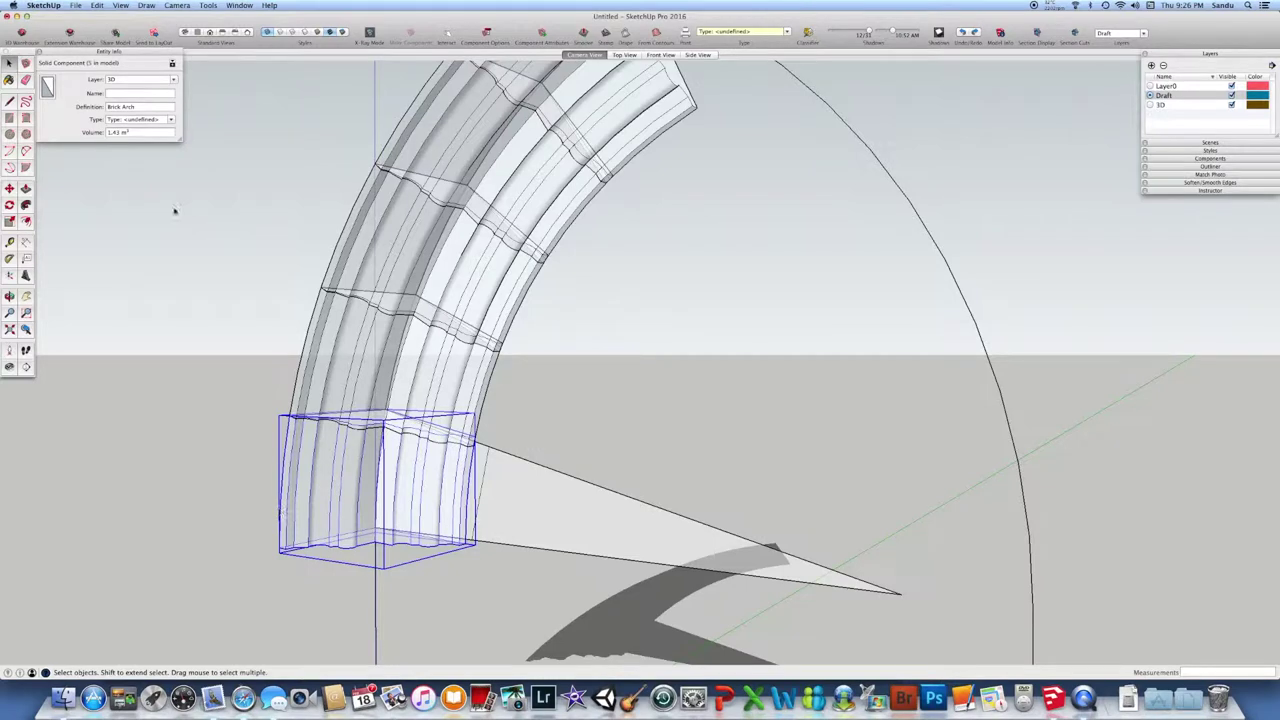
pyautogui.click(134, 303)
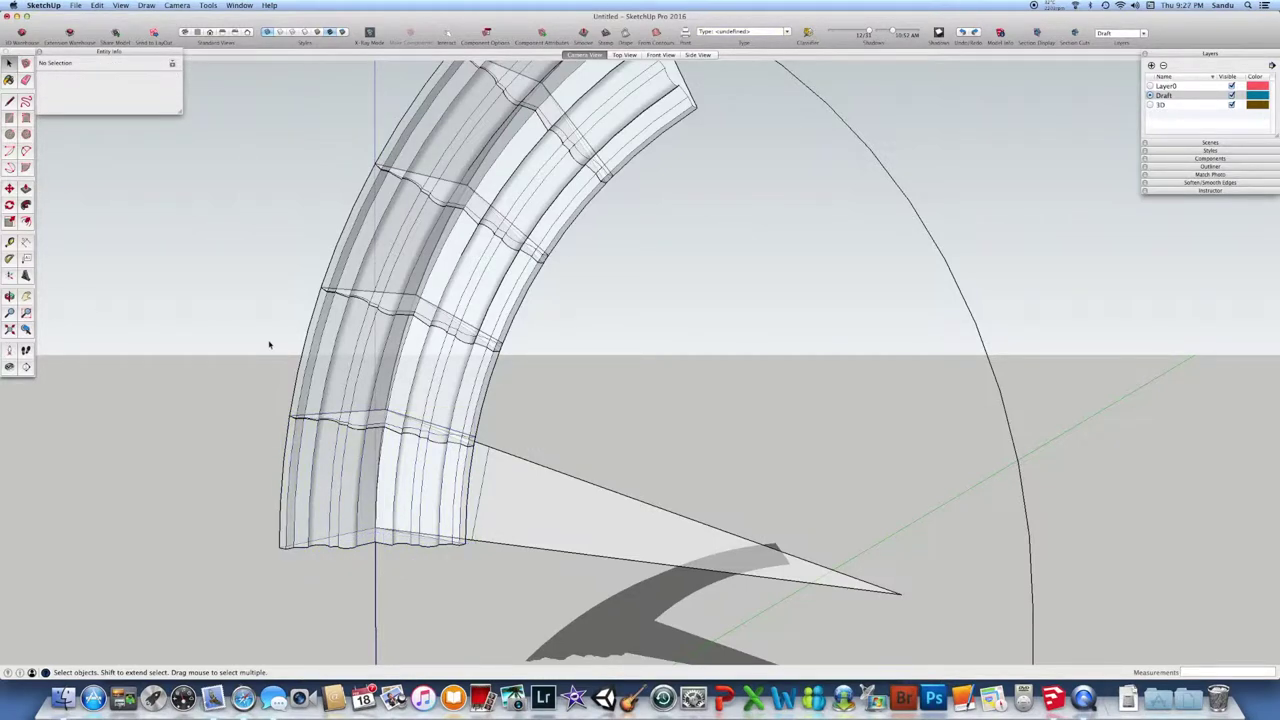
# - Copy the flat brick-shaped draft face with its edges about 3.43 m outward, beside the arch's base
pyautogui.scroll(-3, 269, 344)
pyautogui.moveTo(263, 349); pyautogui.dragTo(348, 572, button='middle')
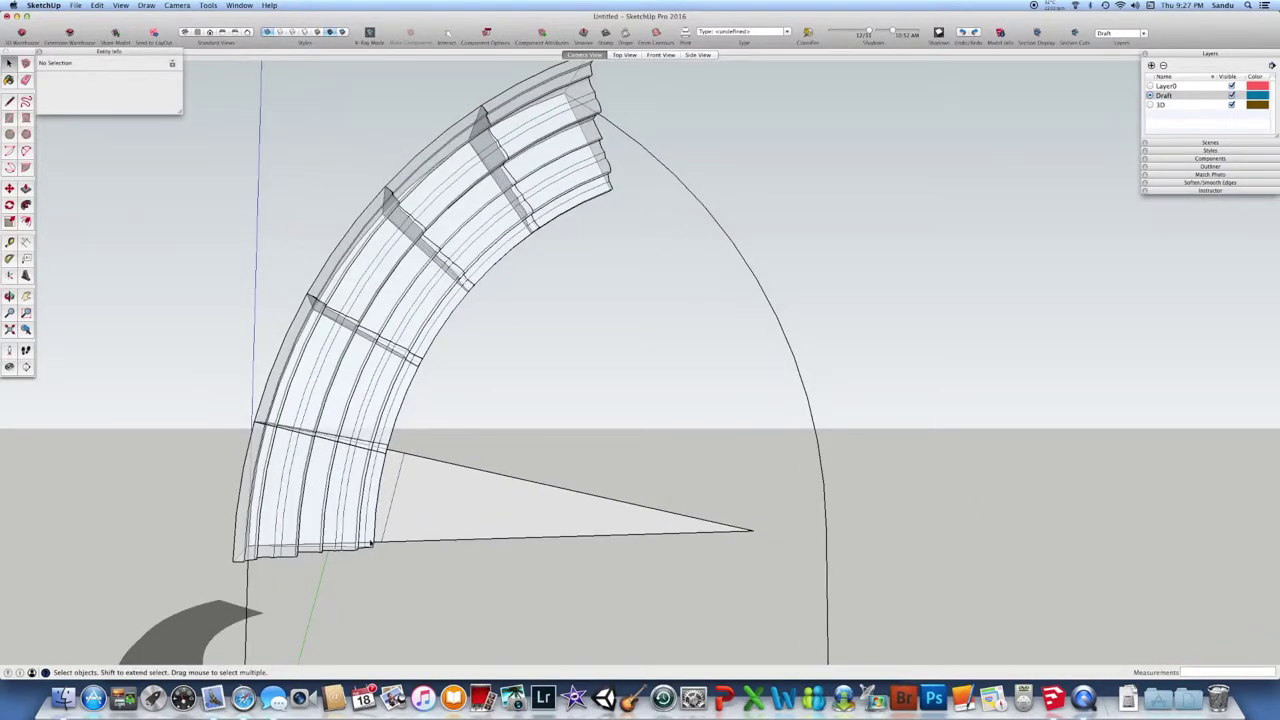
pyautogui.moveTo(390, 456); pyautogui.dragTo(371, 487, button='middle')
pyautogui.scroll(-5, 371, 487)
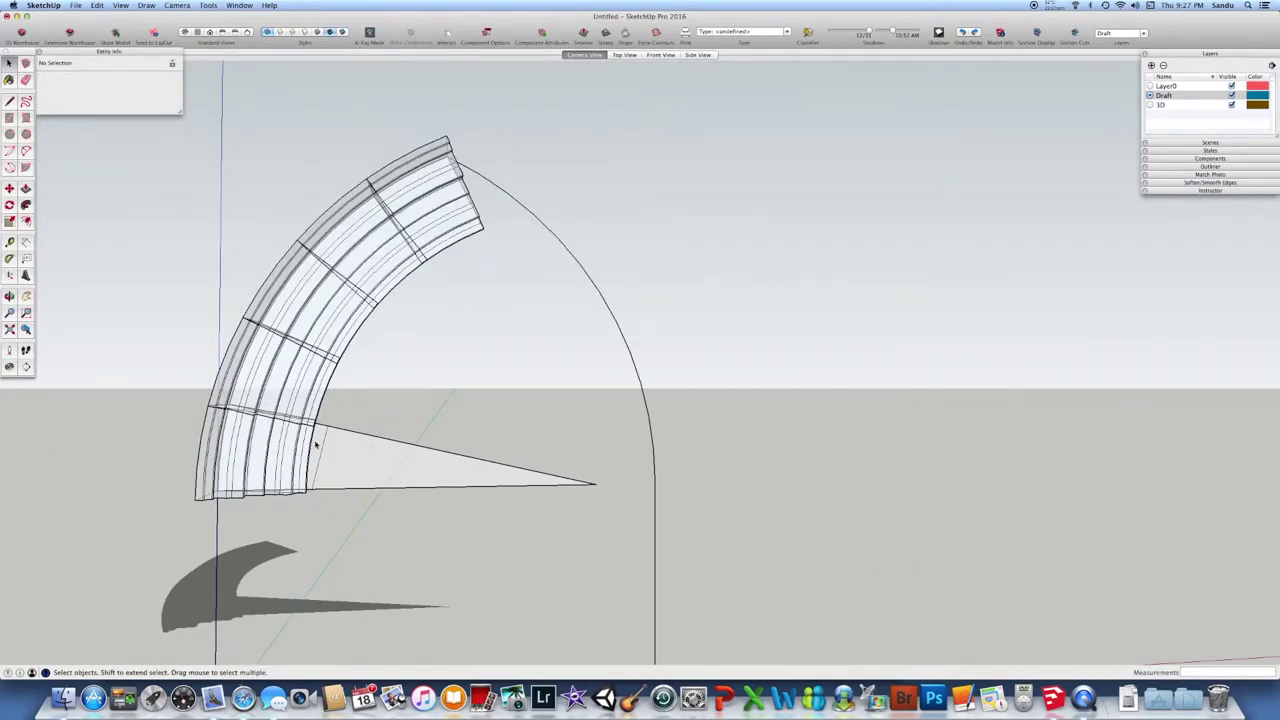
pyautogui.click(319, 446)
pyautogui.doubleClick(319, 446)
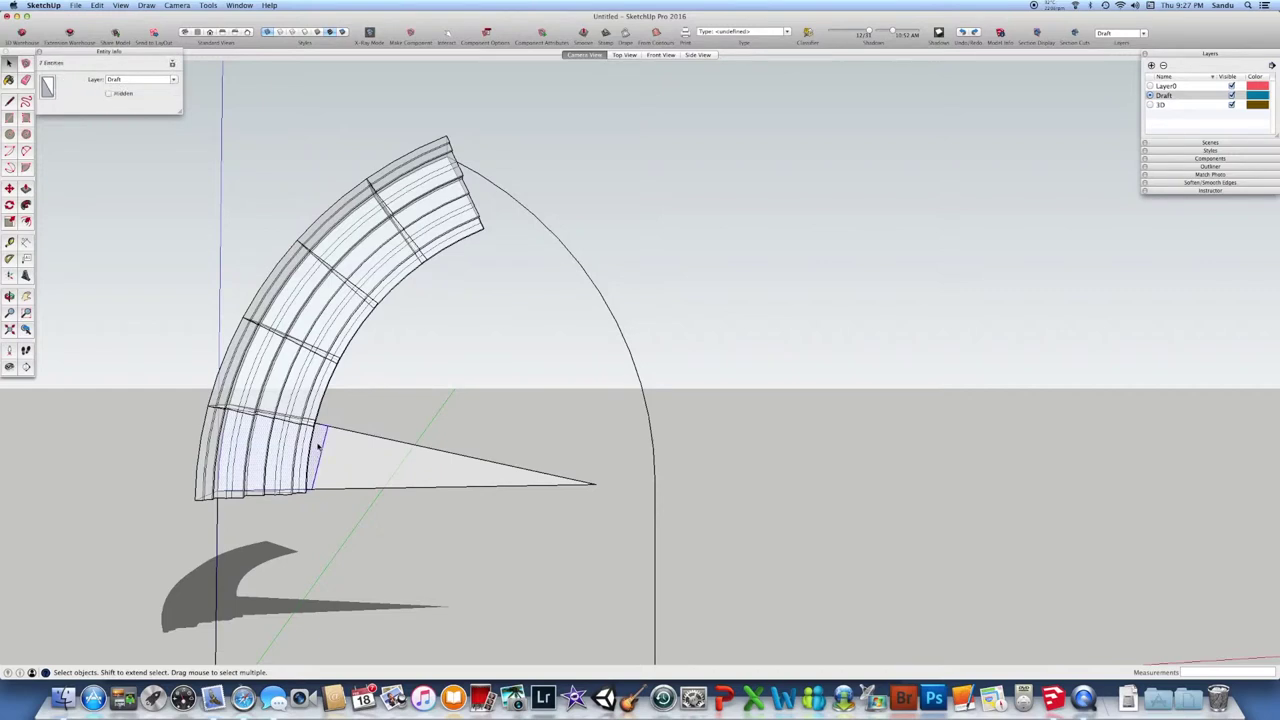
pyautogui.scroll(-3, 319, 446)
pyautogui.press('m')
pyautogui.click(303, 450)
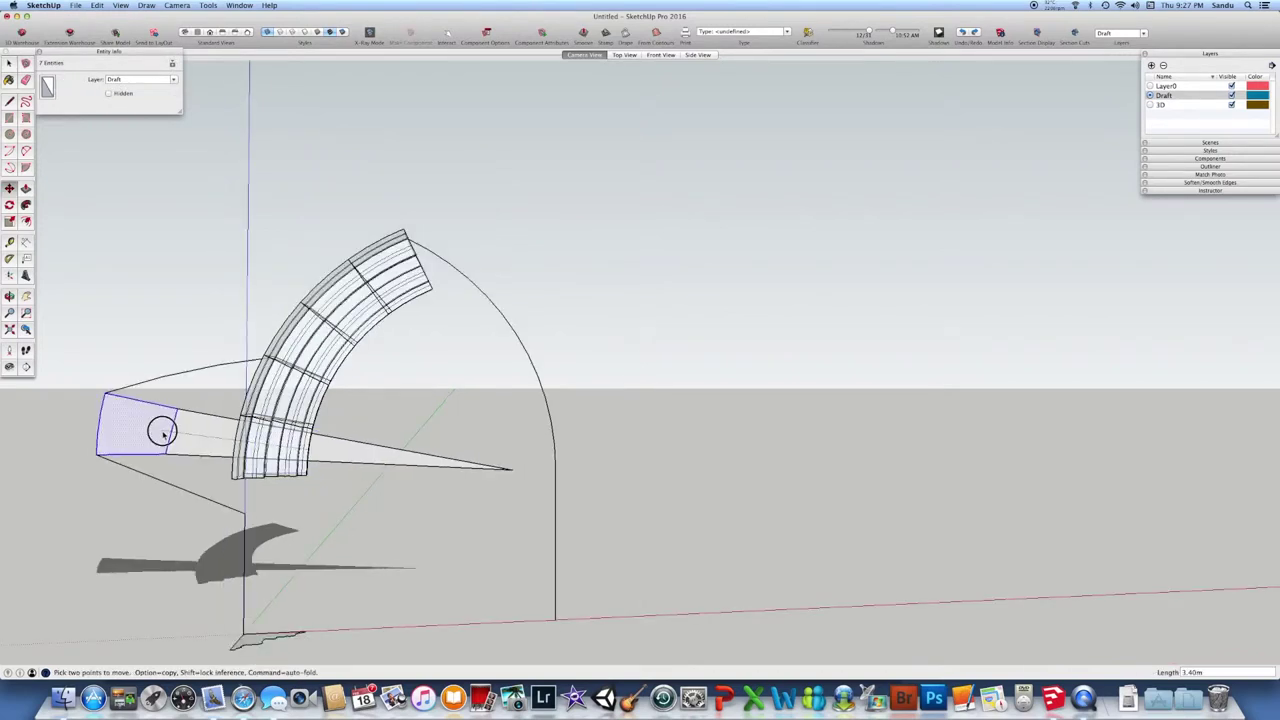
pyautogui.click(162, 432)
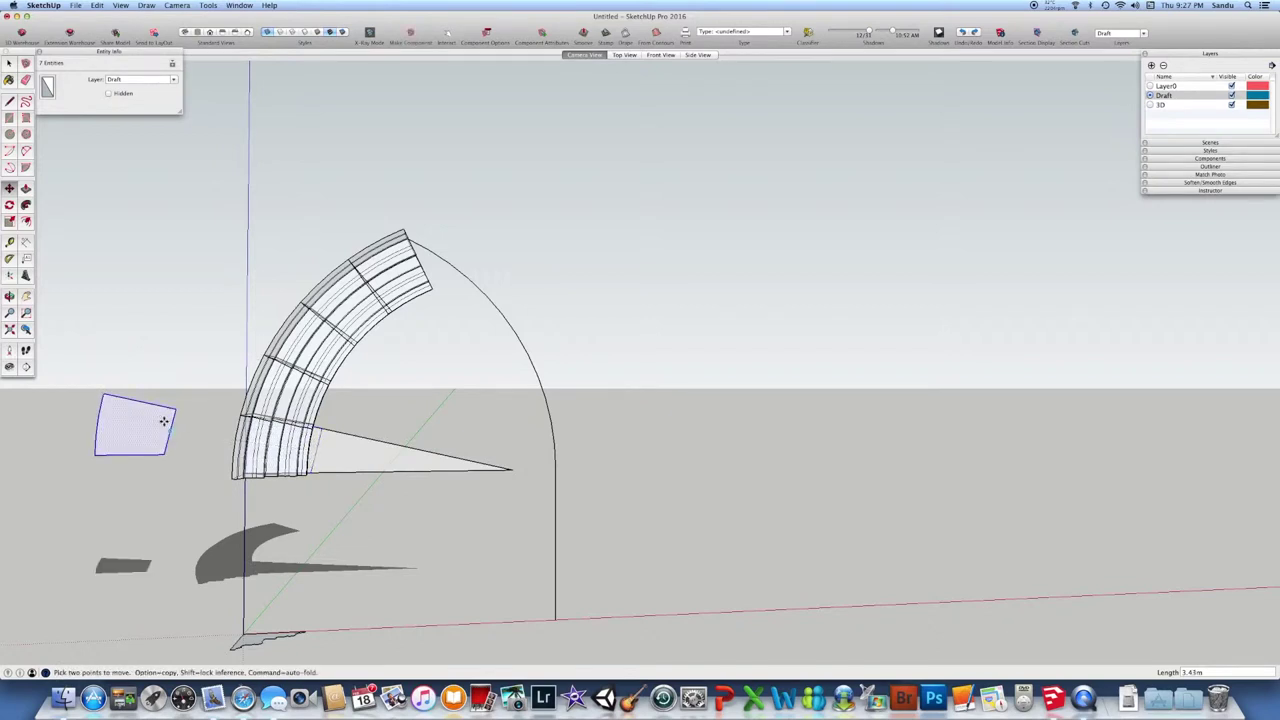
# - Push/Pull the copied face about 3.93 m into a block and select the whole block
pyautogui.press('p')
pyautogui.click(143, 427)
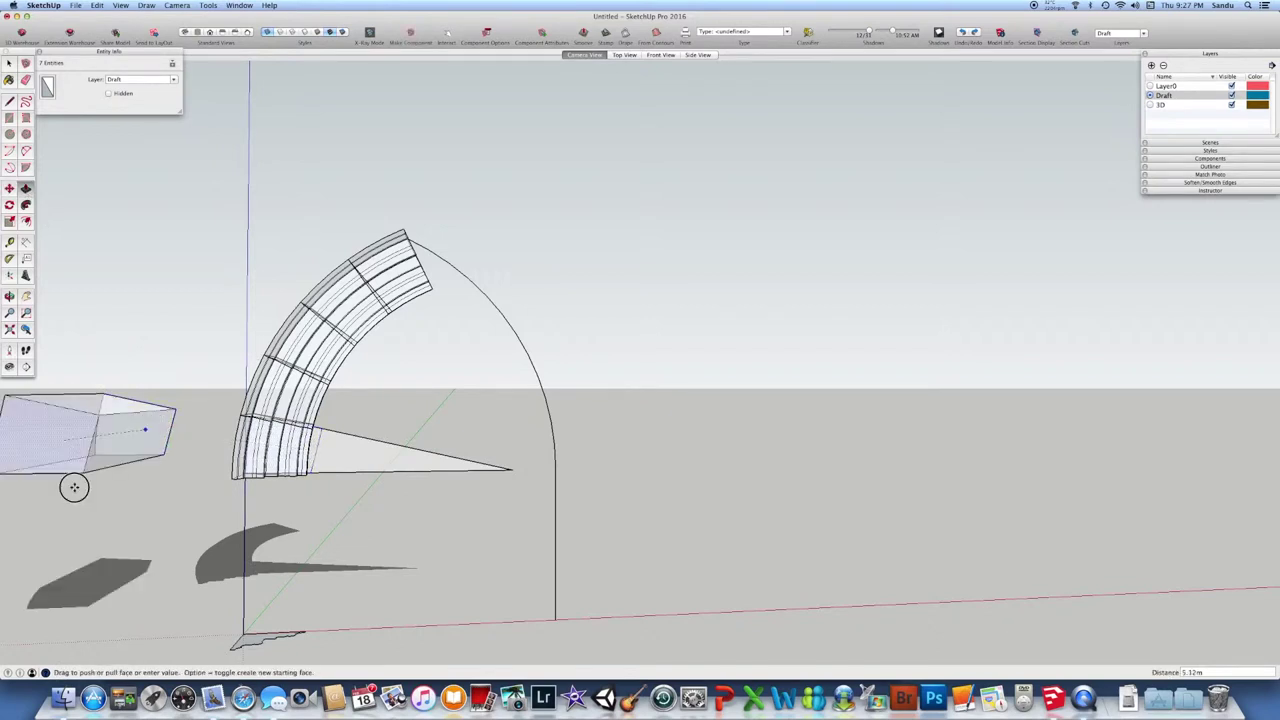
pyautogui.click(95, 483)
pyautogui.scroll(-3, 134, 480)
pyautogui.moveTo(134, 480); pyautogui.dragTo(134, 583, button='middle')
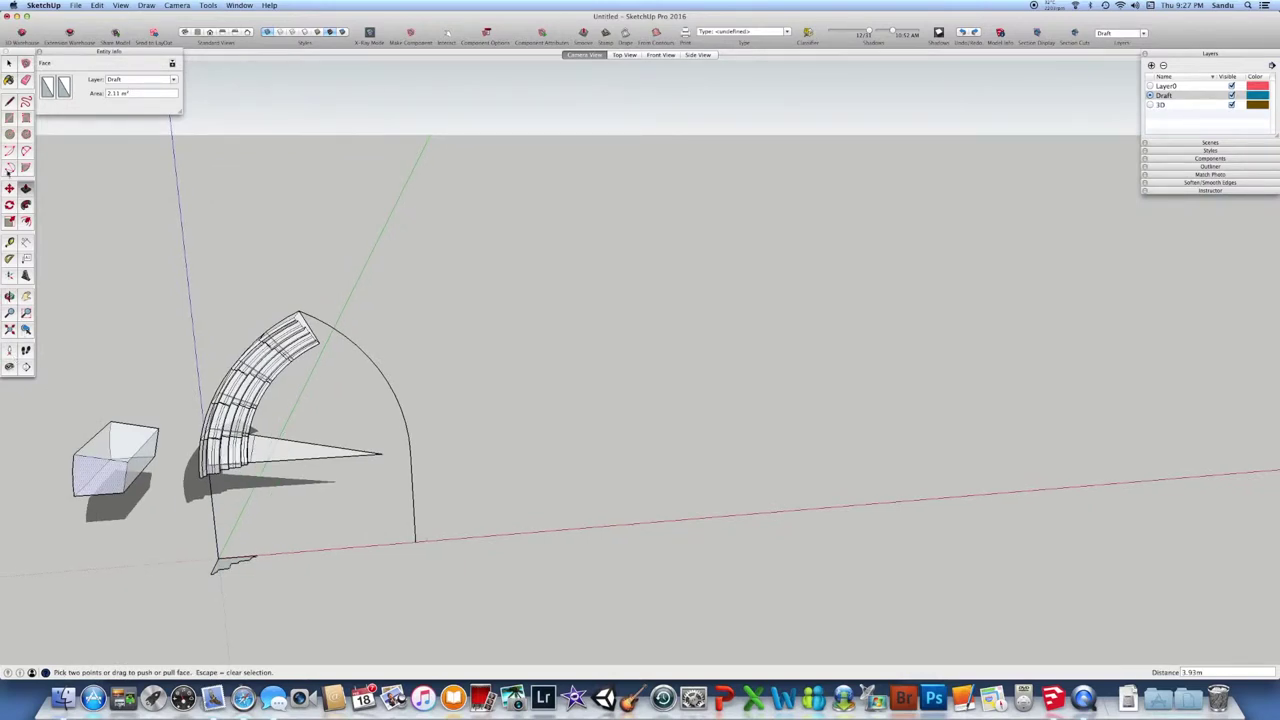
pyautogui.click(9, 64)
pyautogui.moveTo(54, 404); pyautogui.dragTo(171, 523)
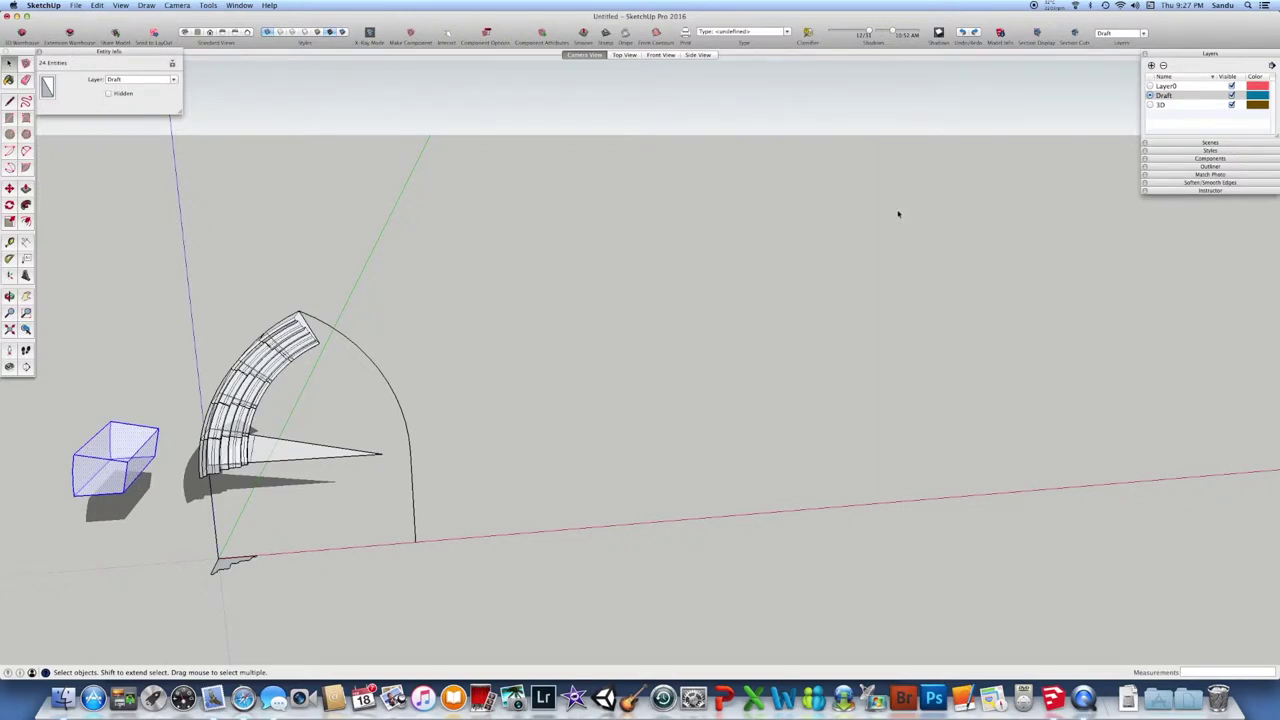
pyautogui.click(1165, 158)
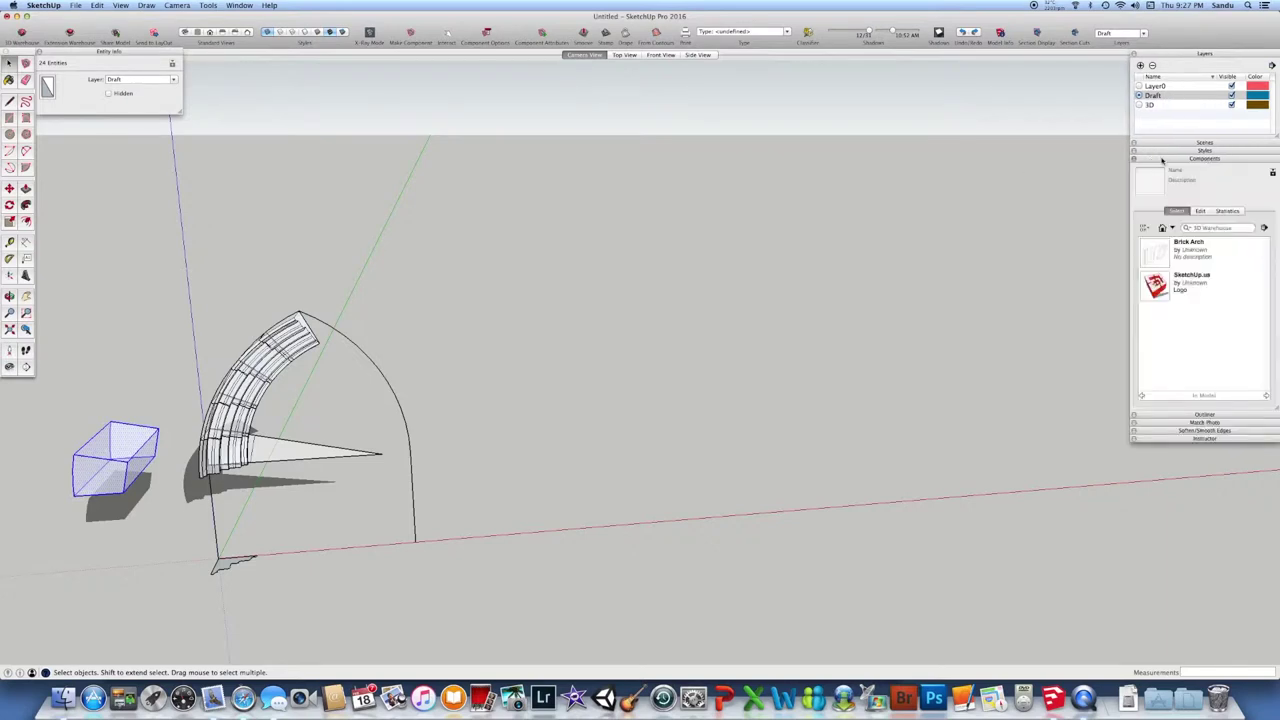
pyautogui.click(1156, 256)
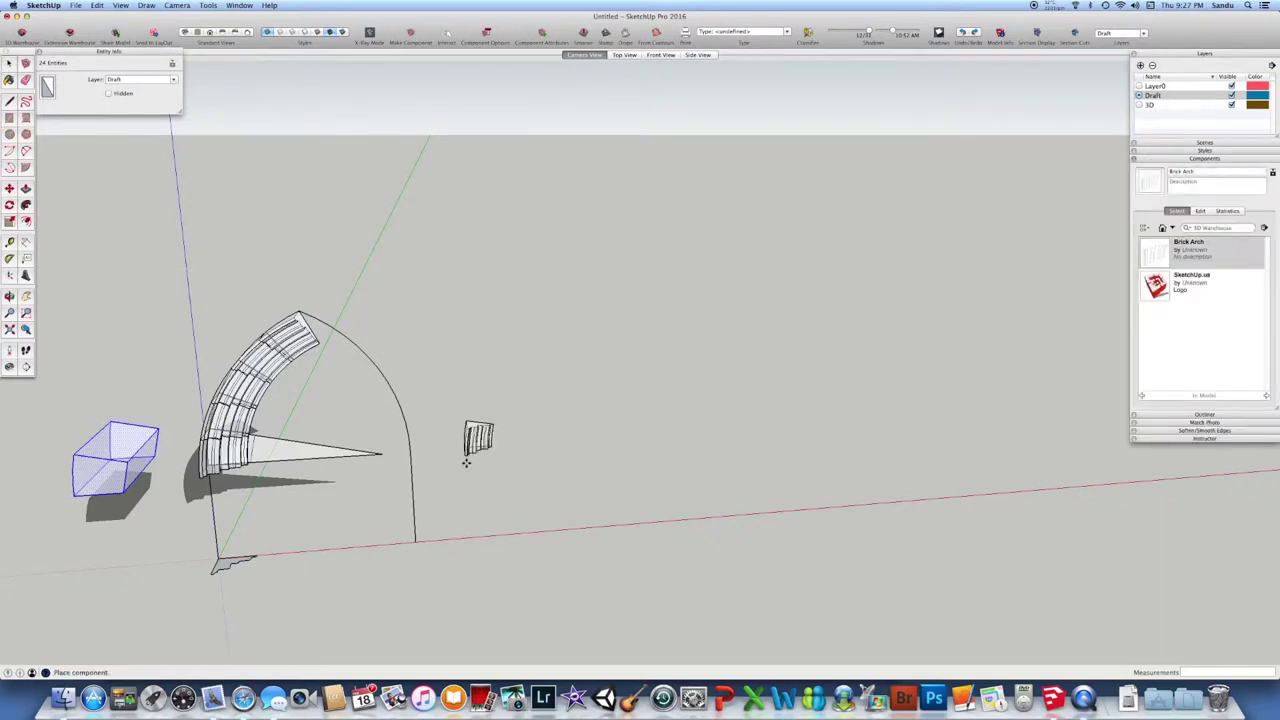
pyautogui.scroll(3, 254, 466)
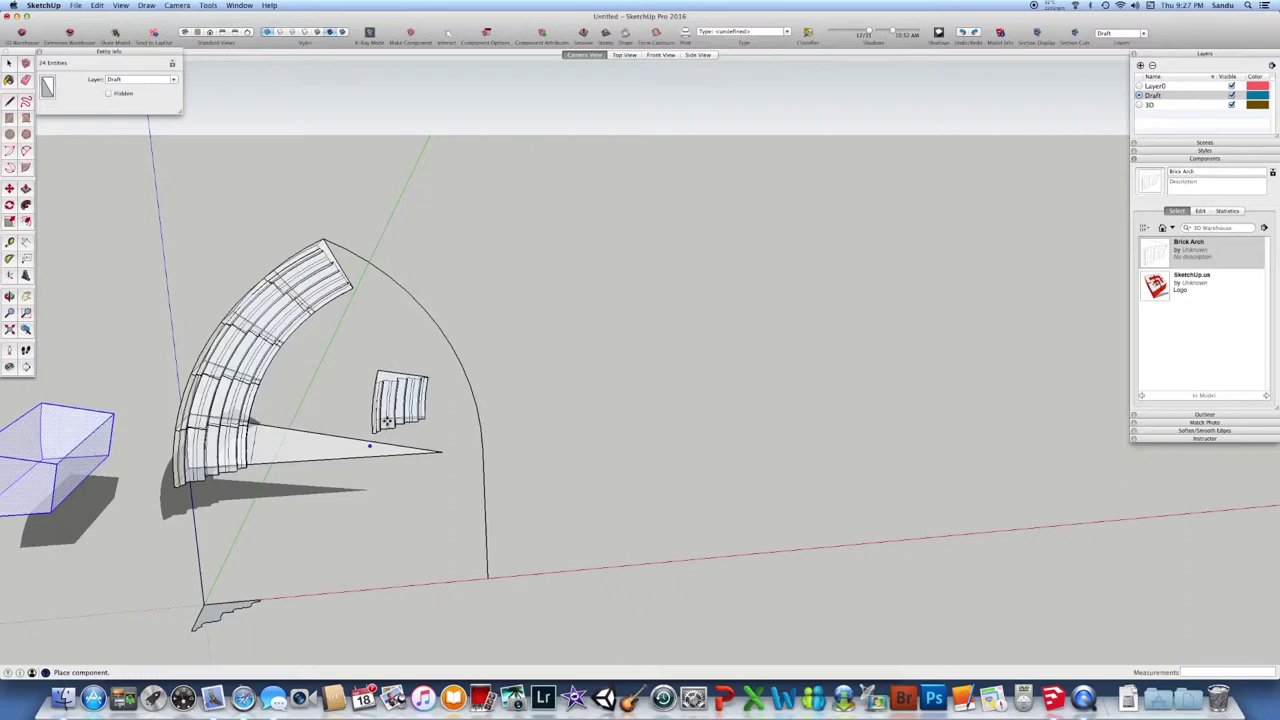
pyautogui.press('Escape')
pyautogui.scroll(-2, 327, 458)
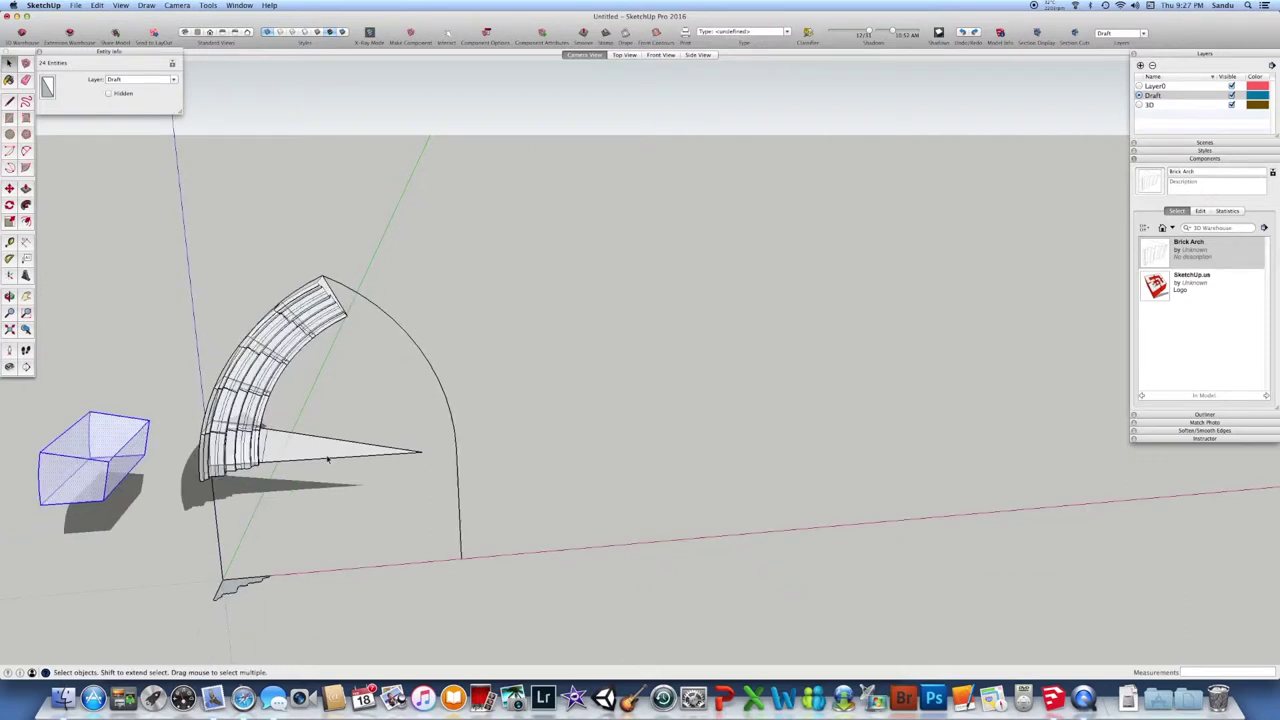
# - Make the selected block a component
pyautogui.rightClick(97, 452)
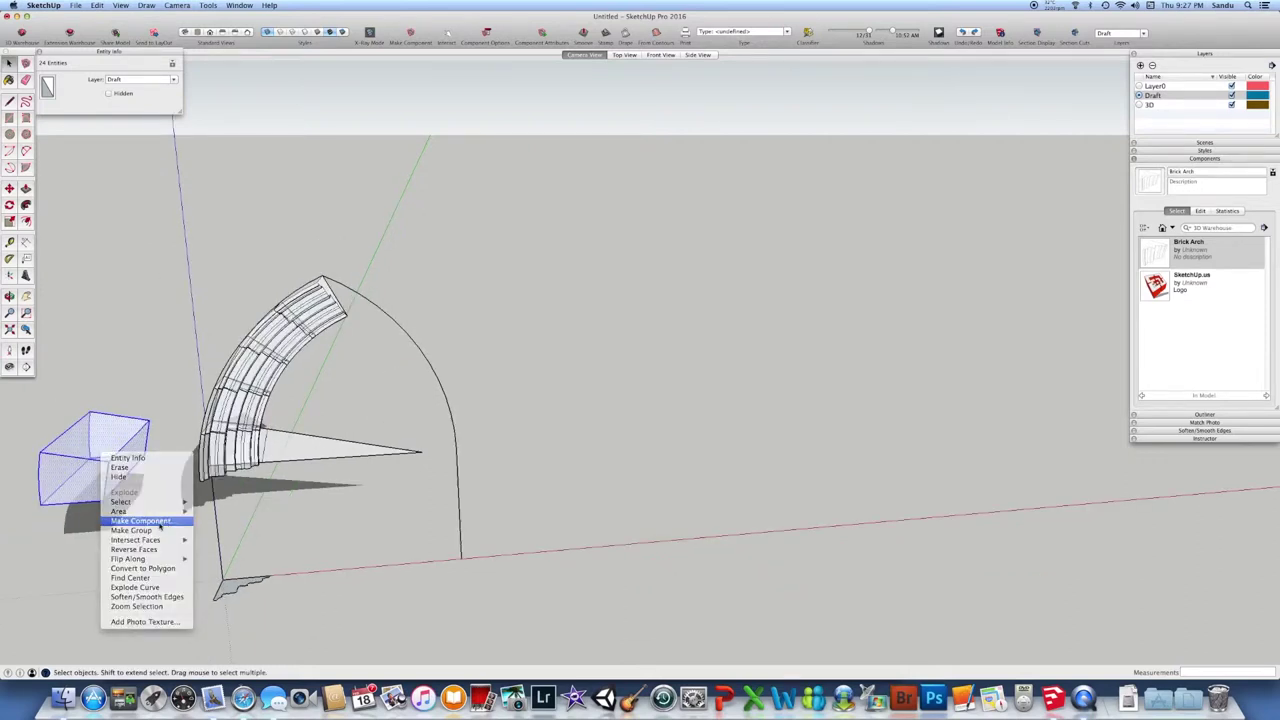
pyautogui.click(150, 527)
pyautogui.click(711, 234)
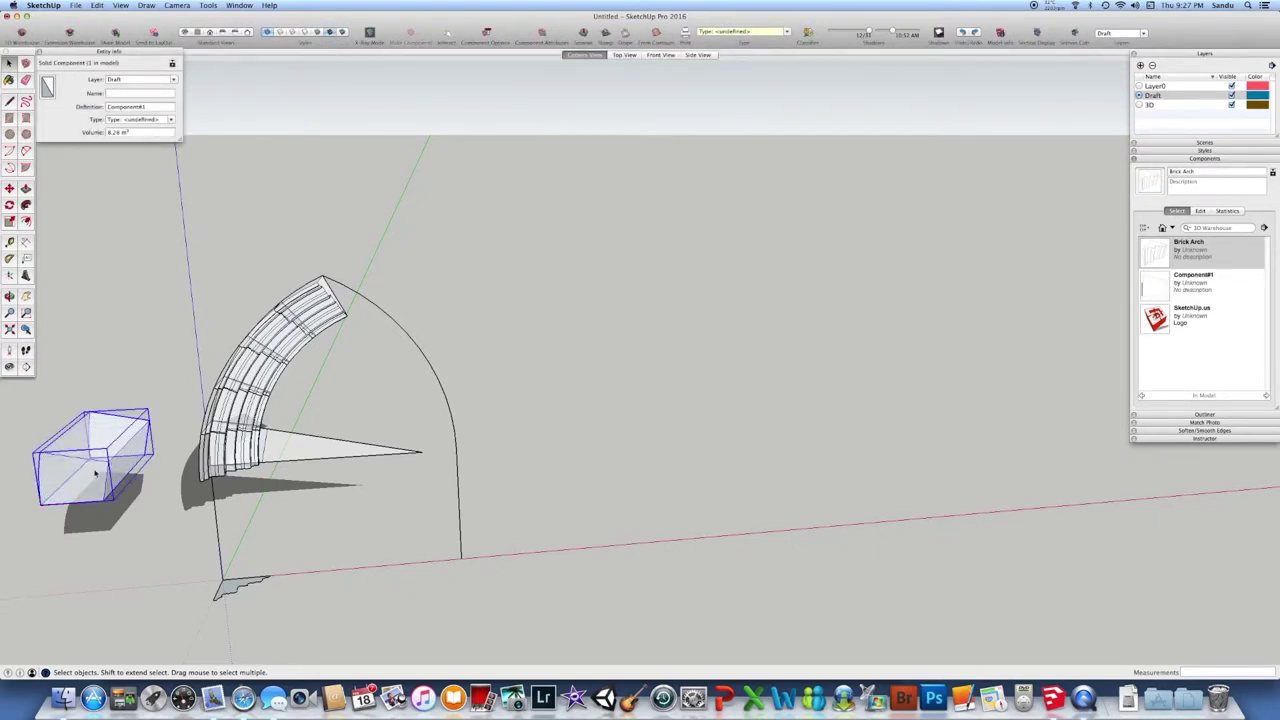
# - Move the block component about 3.41 m by its corner so it encloses the arch's lowest moulded brick, and clear the selection
pyautogui.press('m')
pyautogui.scroll(5, 63, 463)
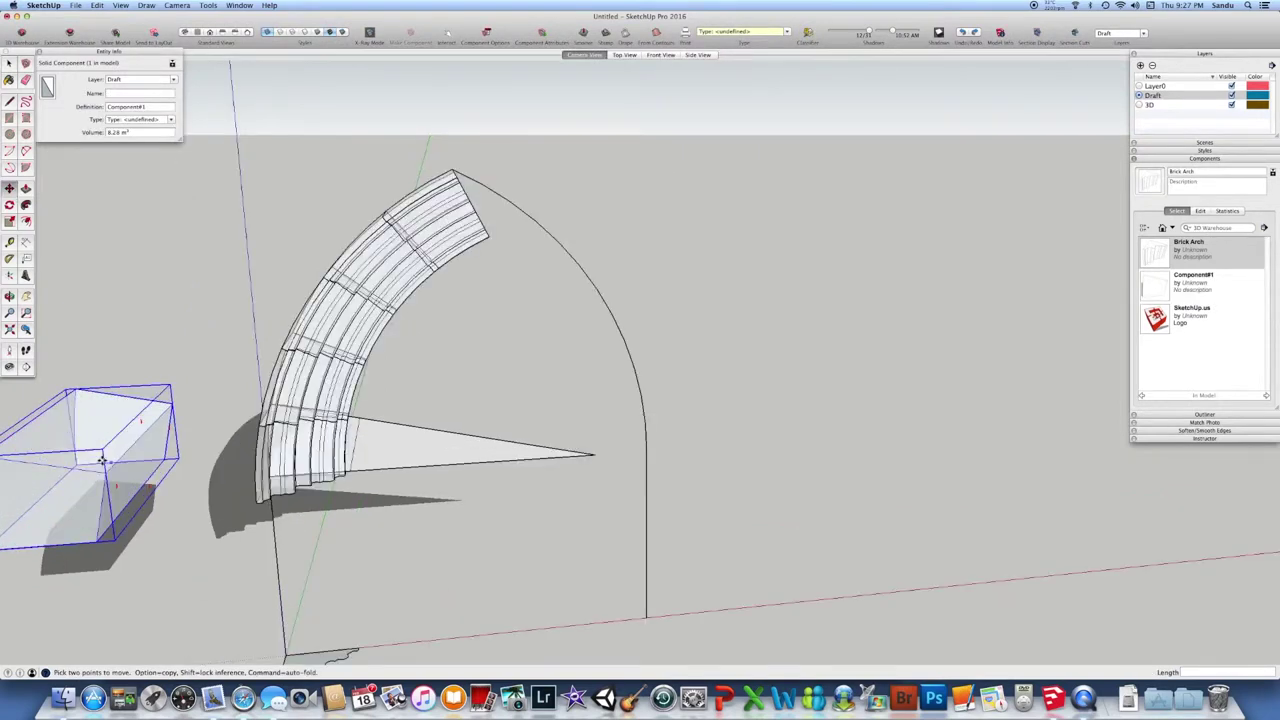
pyautogui.scroll(2, 327, 447)
pyautogui.moveTo(327, 447); pyautogui.dragTo(313, 551, button='middle')
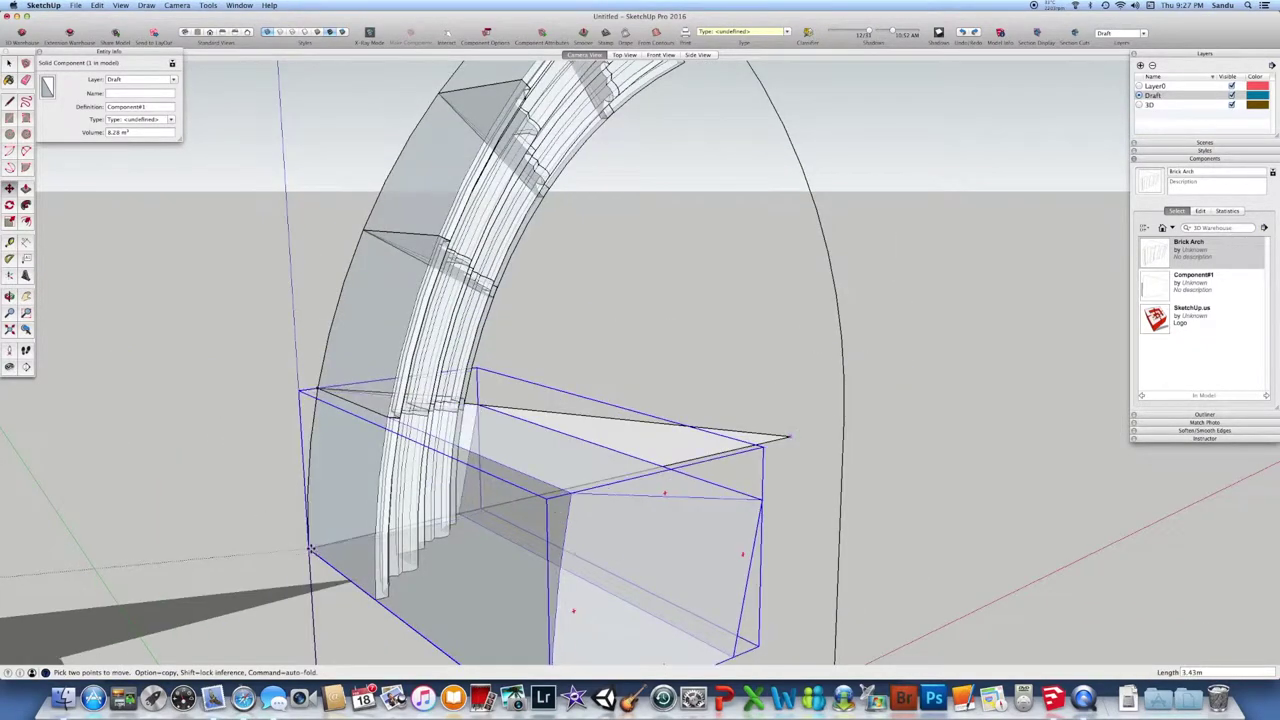
pyautogui.scroll(-3, 300, 420)
pyautogui.moveTo(300, 425); pyautogui.dragTo(149, 394, button='middle')
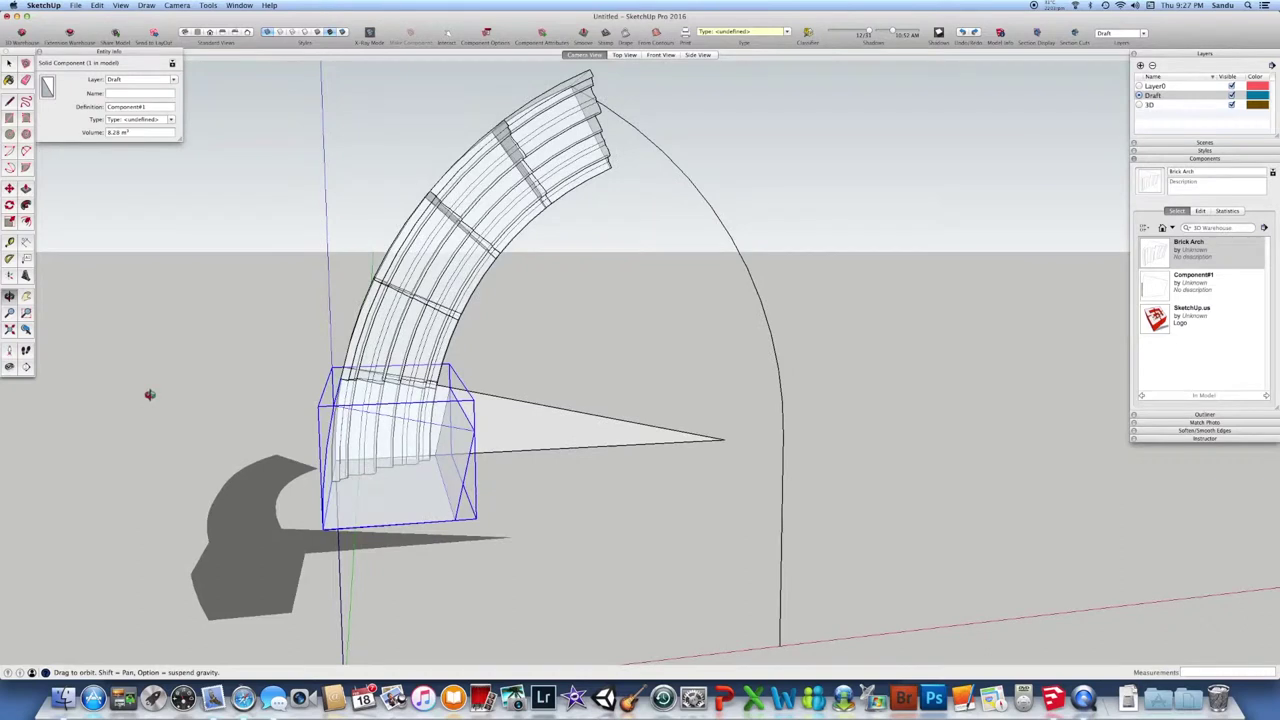
pyautogui.moveTo(363, 425); pyautogui.dragTo(275, 429, button='middle')
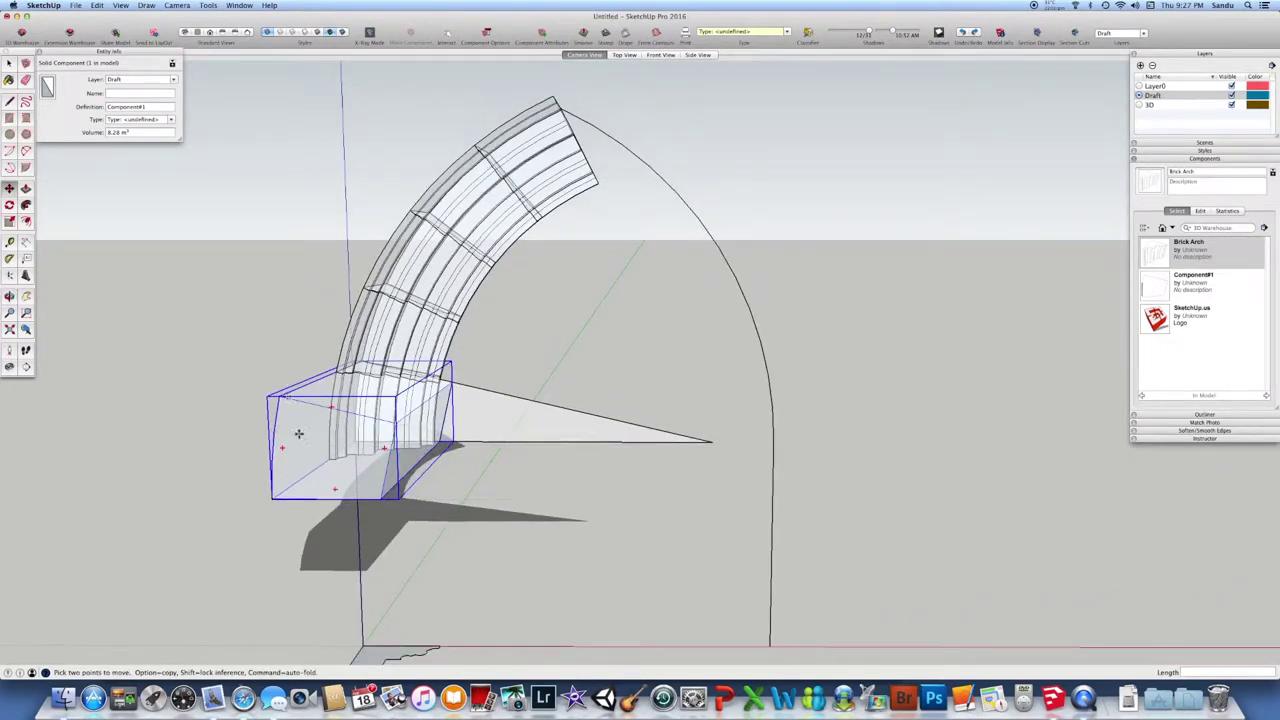
pyautogui.moveTo(310, 435); pyautogui.dragTo(317, 440, button='middle')
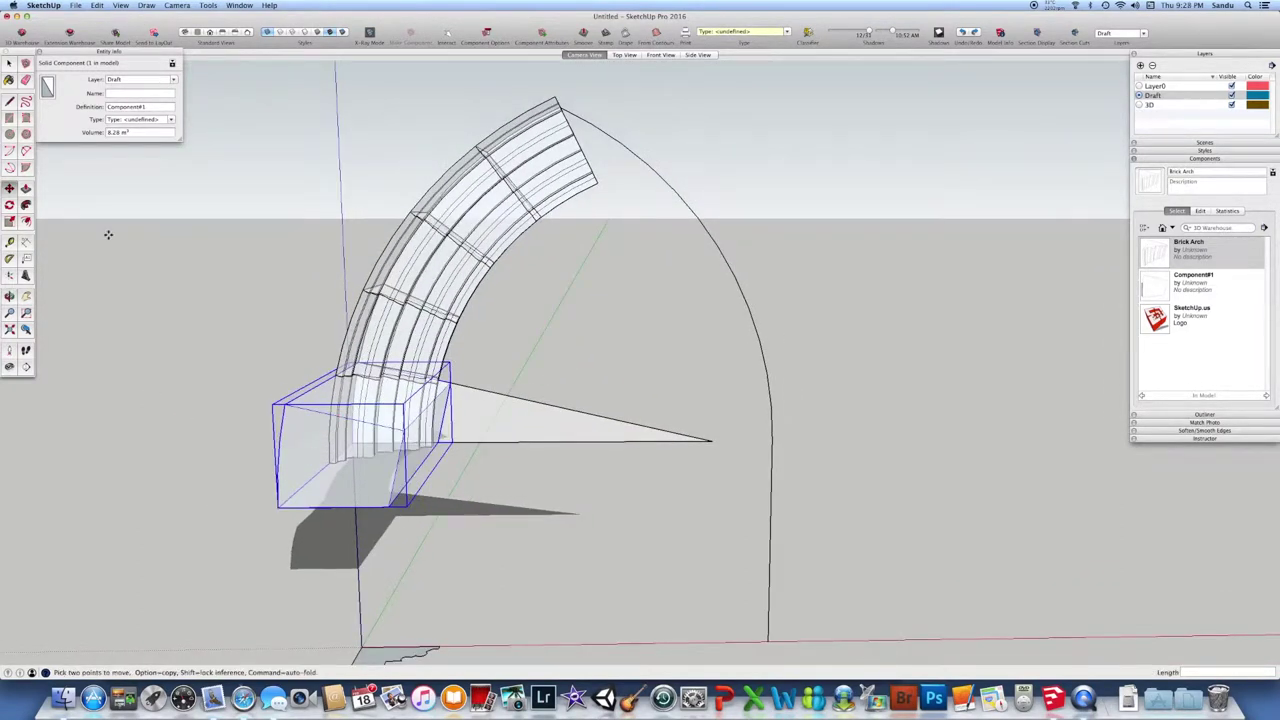
pyautogui.click(10, 64)
pyautogui.click(266, 371)
# - Open the block component and Push/Pull its top face about 1 m upward as a new section that keeps the starting face
pyautogui.scroll(3, 308, 390)
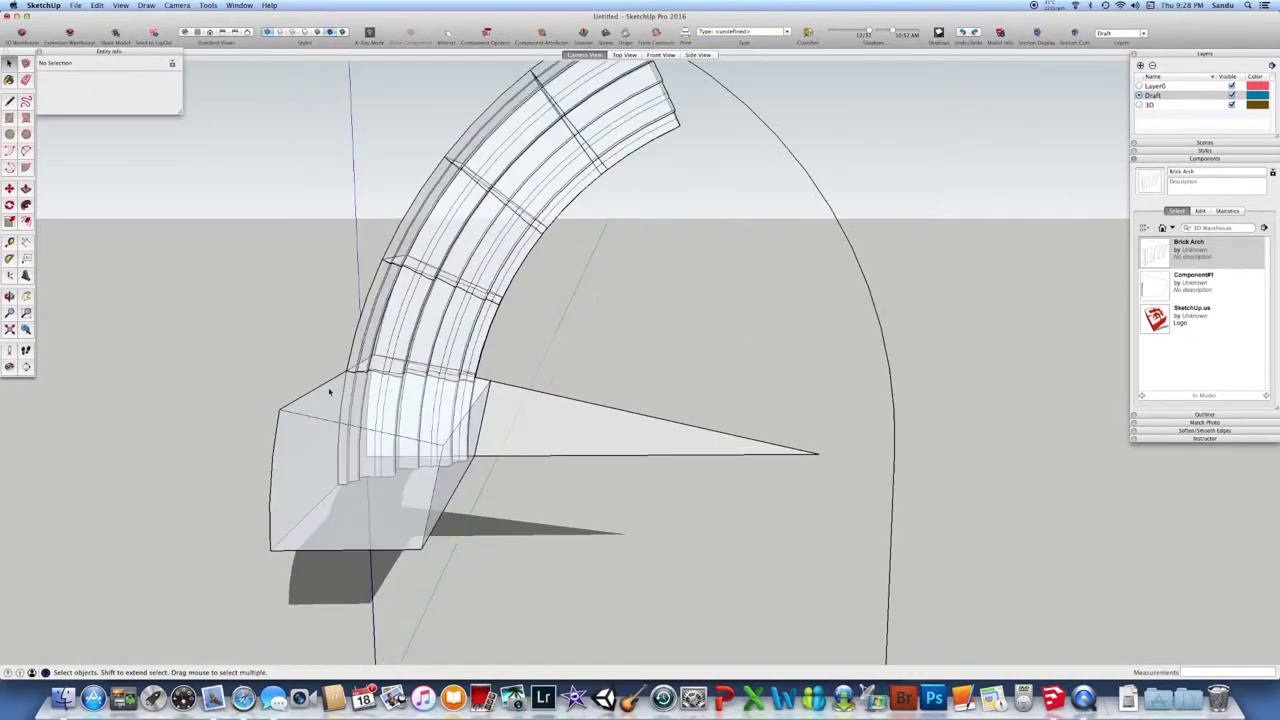
pyautogui.moveTo(445, 370); pyautogui.dragTo(367, 503, button='middle')
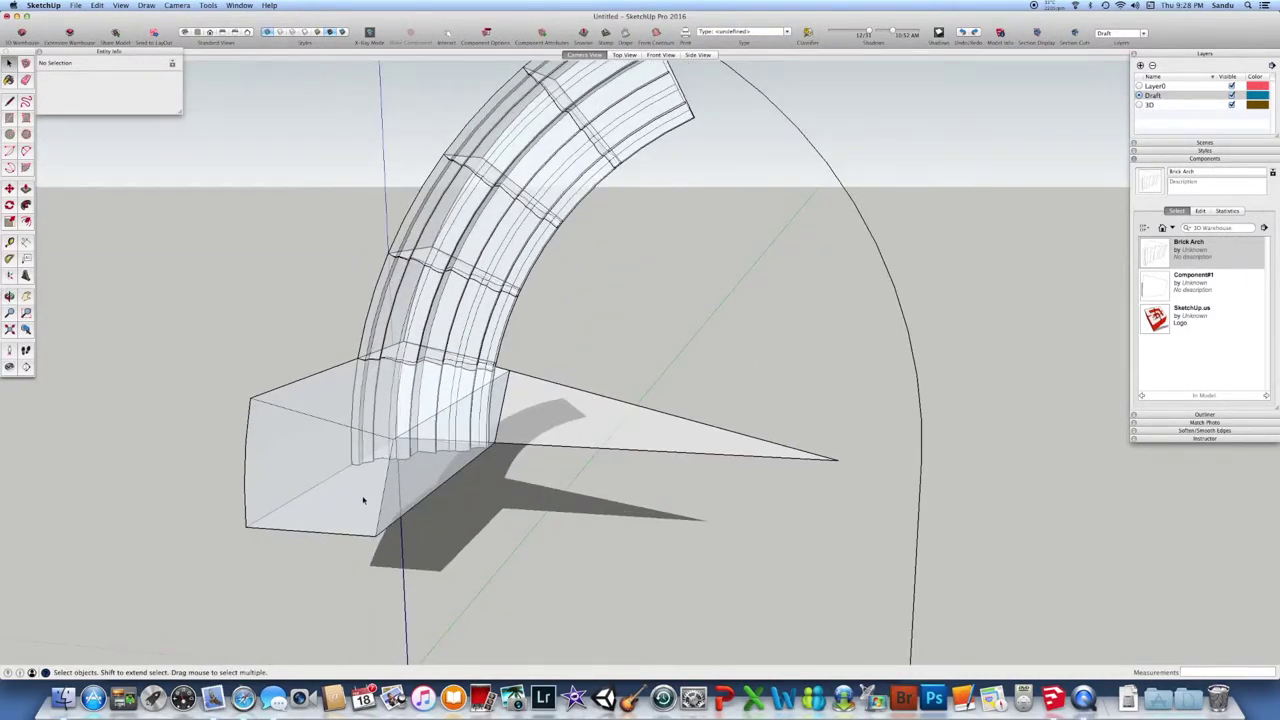
pyautogui.doubleClick(364, 501)
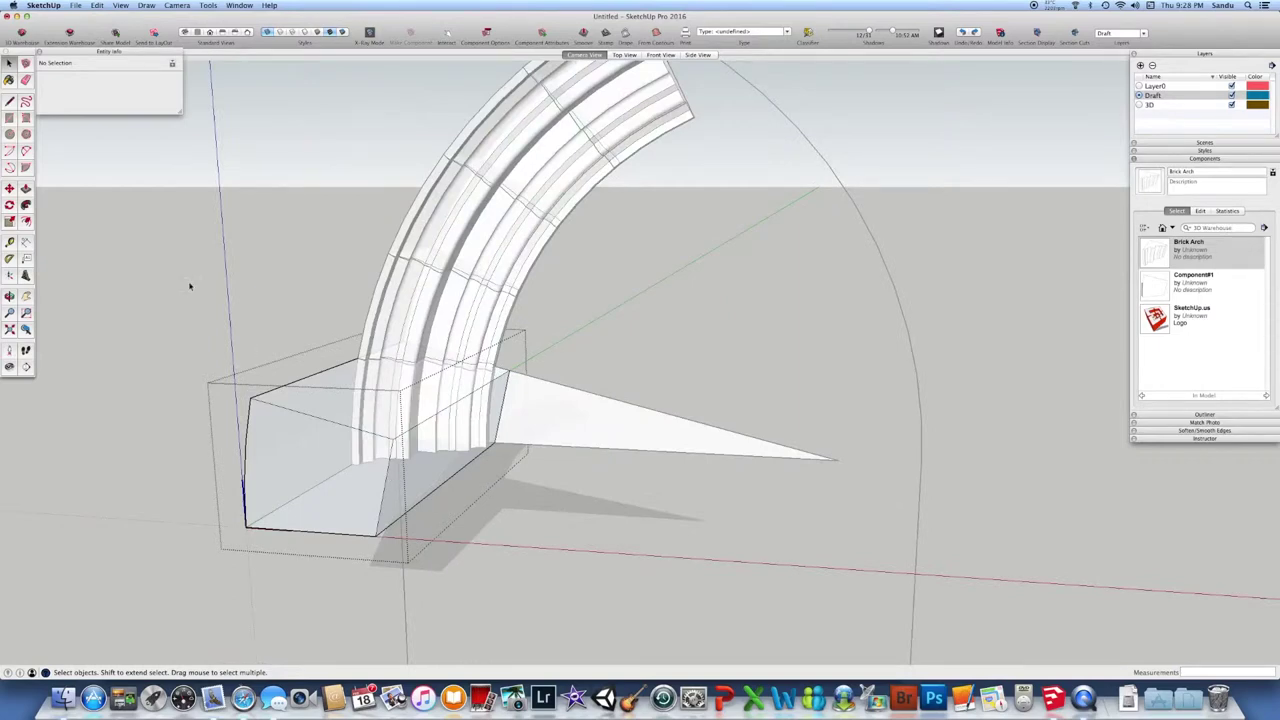
pyautogui.press('p')
pyautogui.click(393, 390)
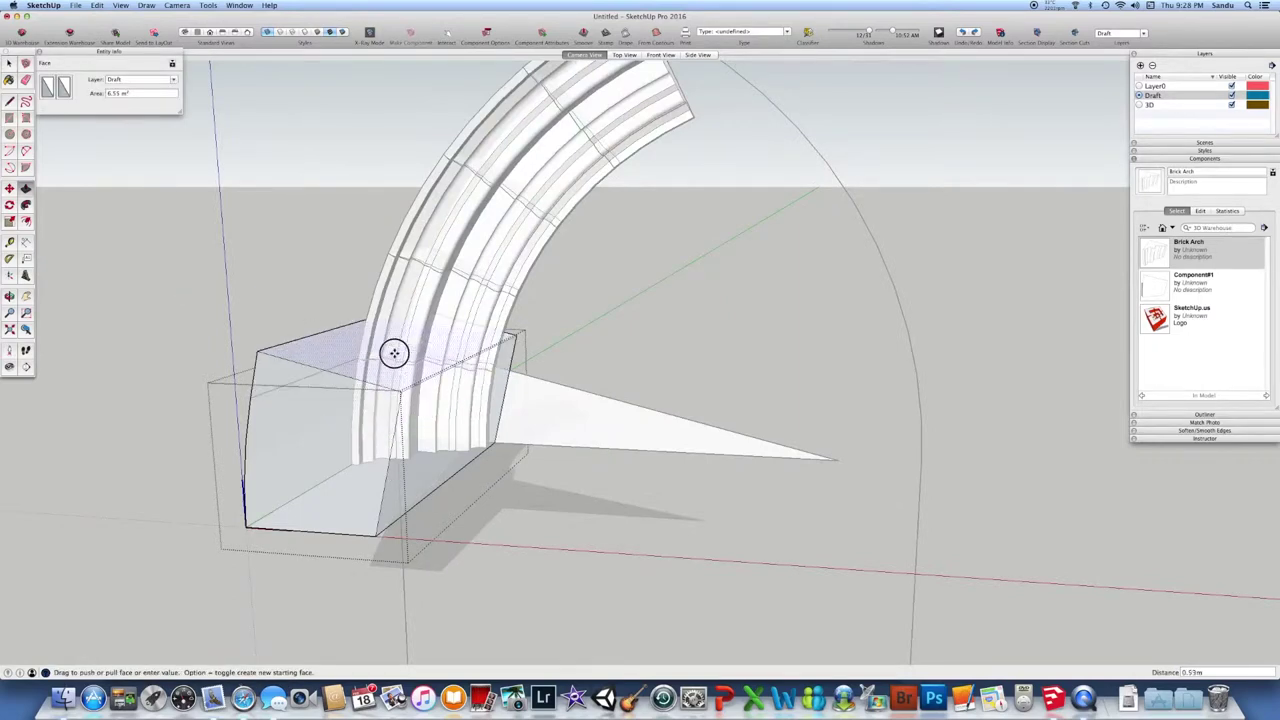
pyautogui.press('Escape')
pyautogui.press('alt')
pyautogui.click(403, 340)
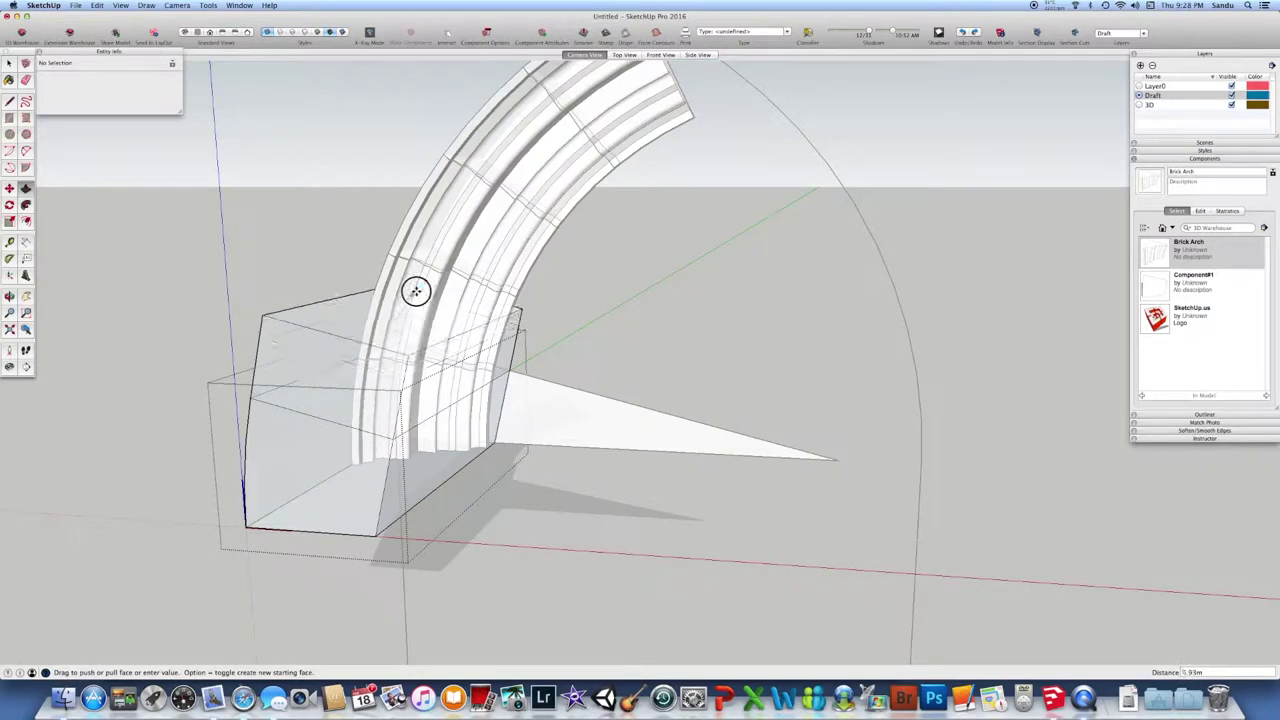
pyautogui.click(419, 277)
# - Push/Pull the block's bottom face 1.25 m downward as a new section that keeps the starting face
pyautogui.moveTo(423, 280); pyautogui.dragTo(368, 402, button='middle')
pyautogui.click(371, 463)
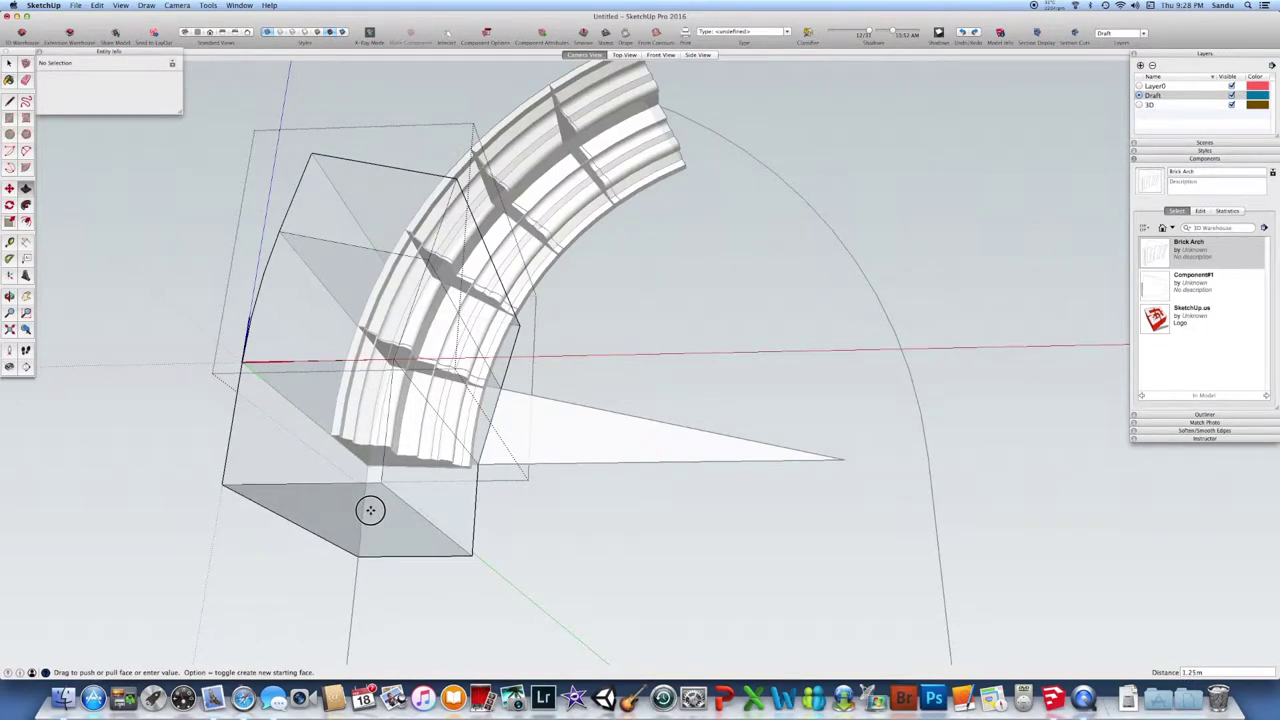
pyautogui.click(370, 511)
pyautogui.moveTo(366, 526); pyautogui.dragTo(286, 454, button='middle')
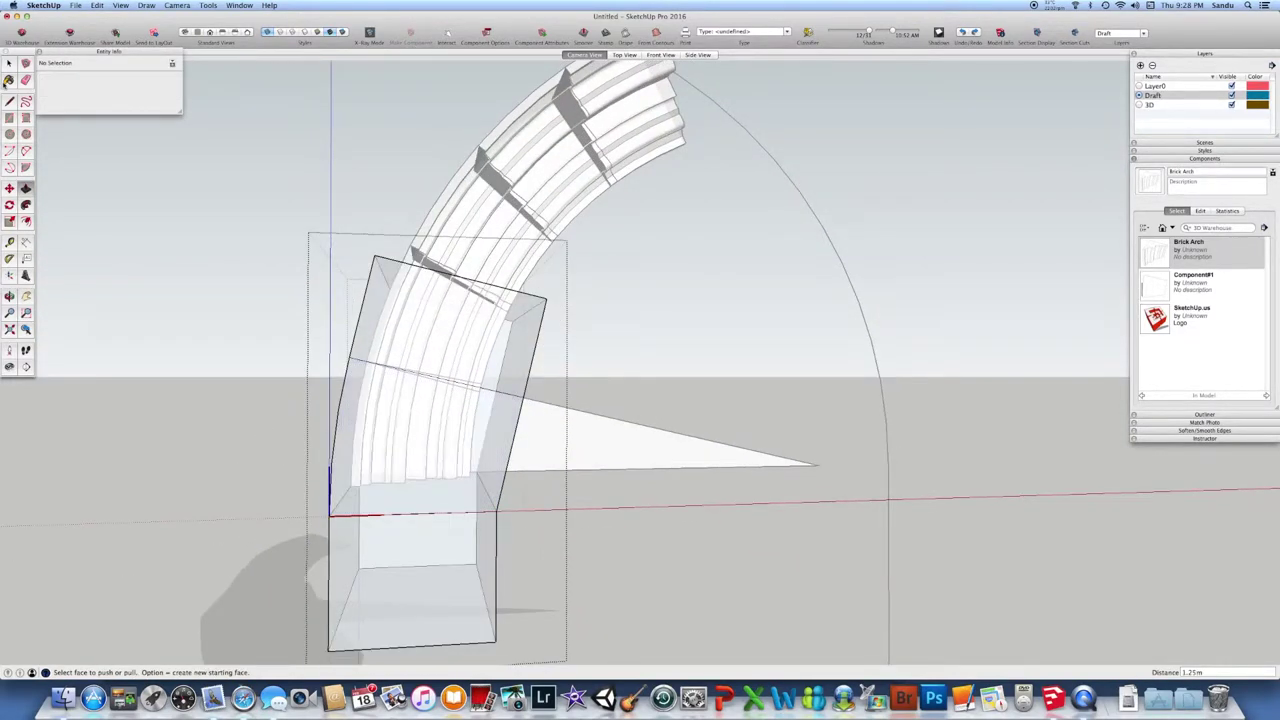
# - Delete the block's middle section so only the upper and lower extensions remain, and close the component
pyautogui.press('space')
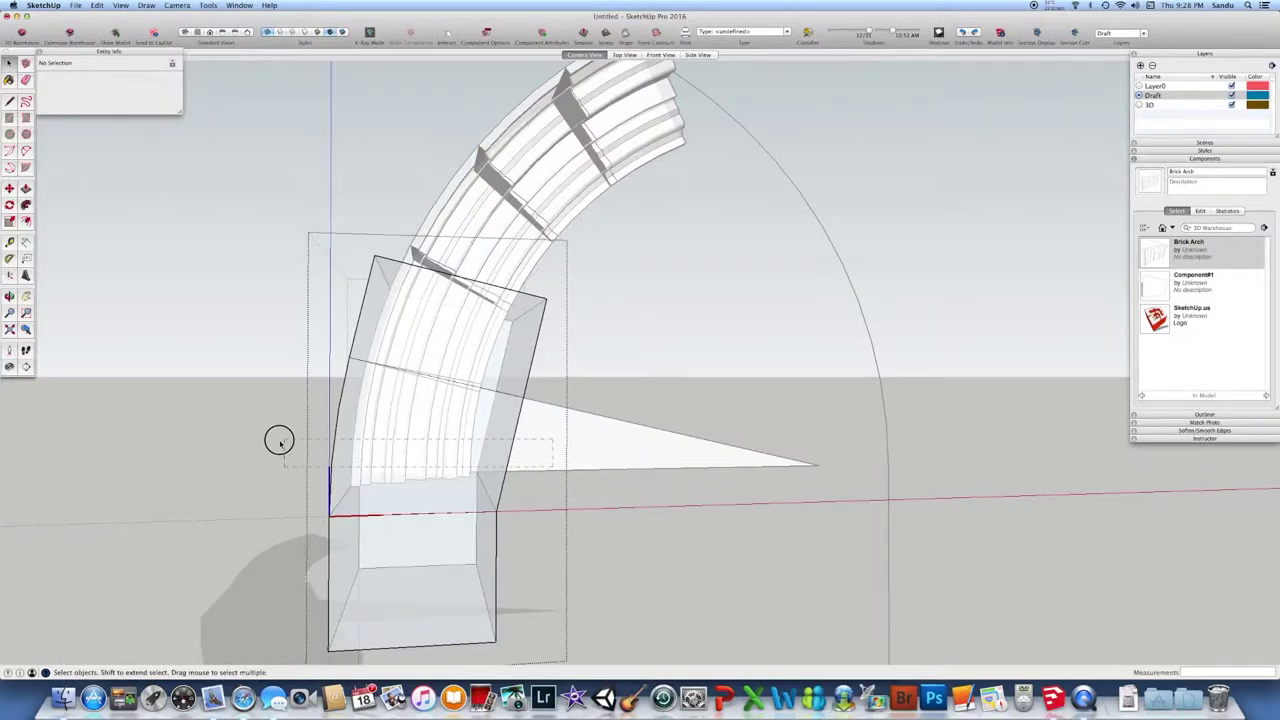
pyautogui.tripleClick(371, 535)
pyautogui.press('Delete')
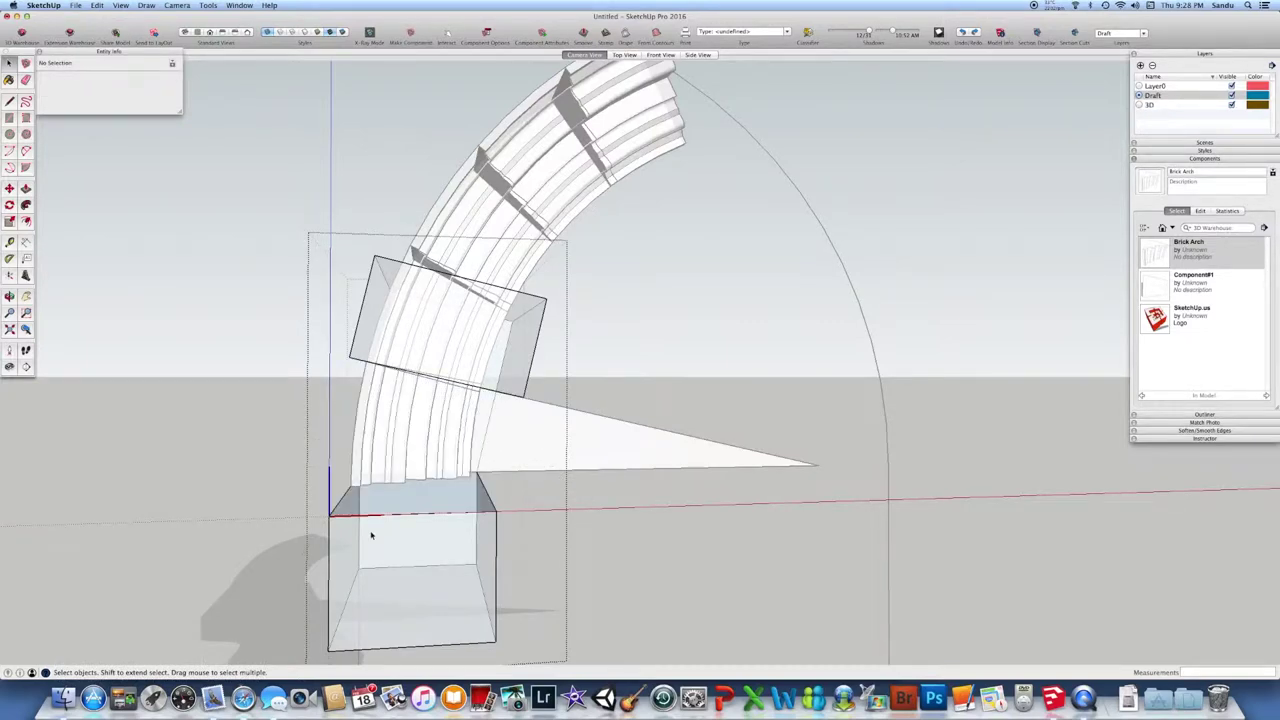
pyautogui.click(412, 504)
pyautogui.moveTo(431, 409); pyautogui.dragTo(563, 484, button='middle')
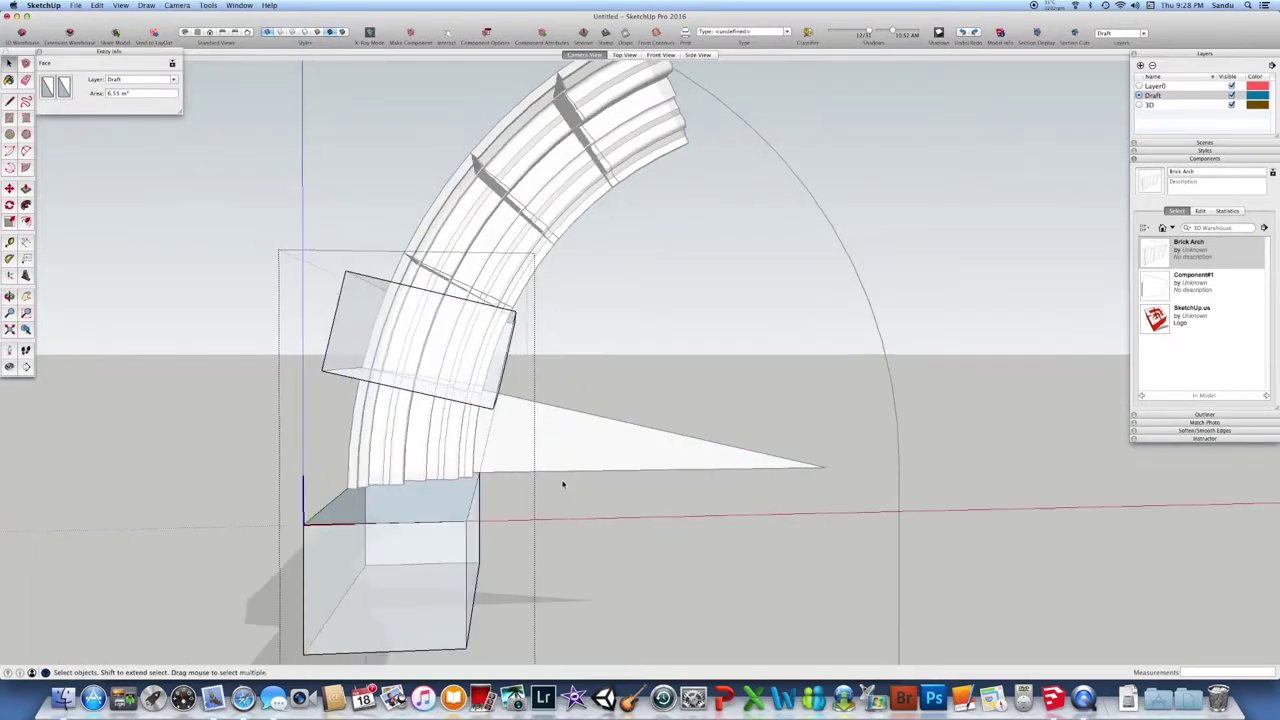
pyautogui.moveTo(689, 579); pyautogui.dragTo(622, 497, button='middle')
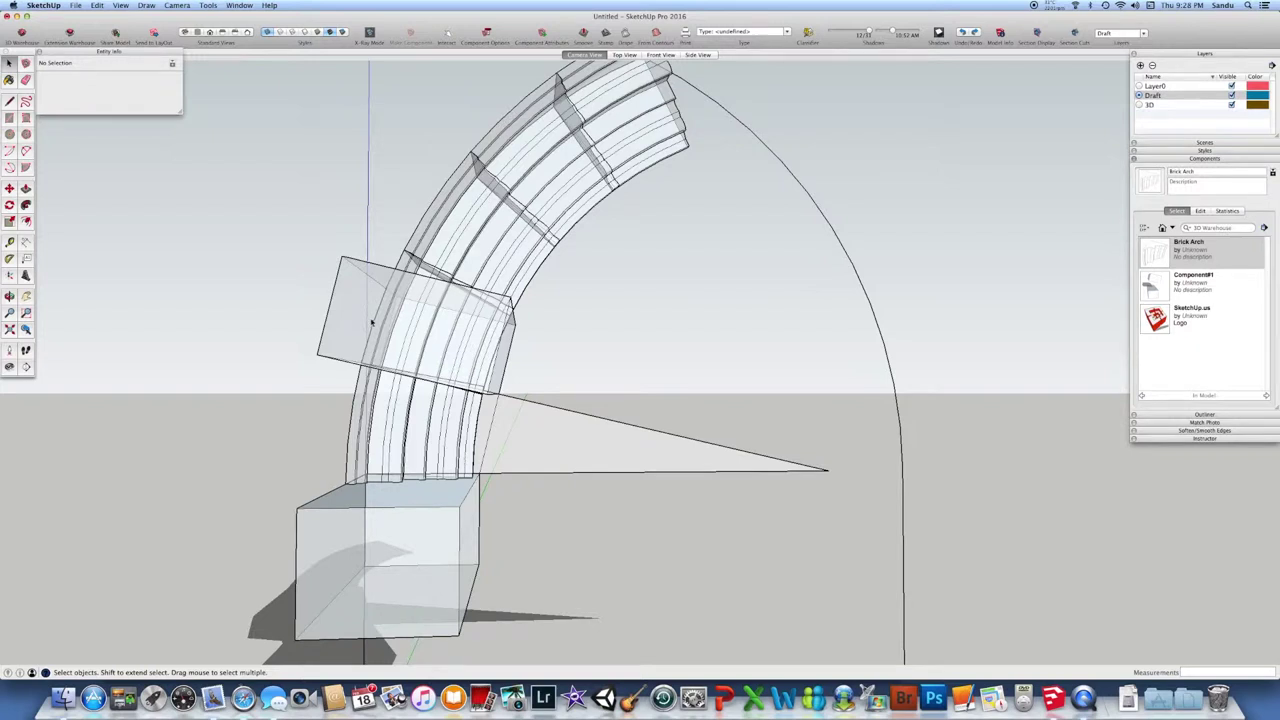
# - Try to subtract the two-part block from the arch's lowest moulded brick with the solid Subtract tool
pyautogui.click(206, 6)
pyautogui.moveTo(262, 130)
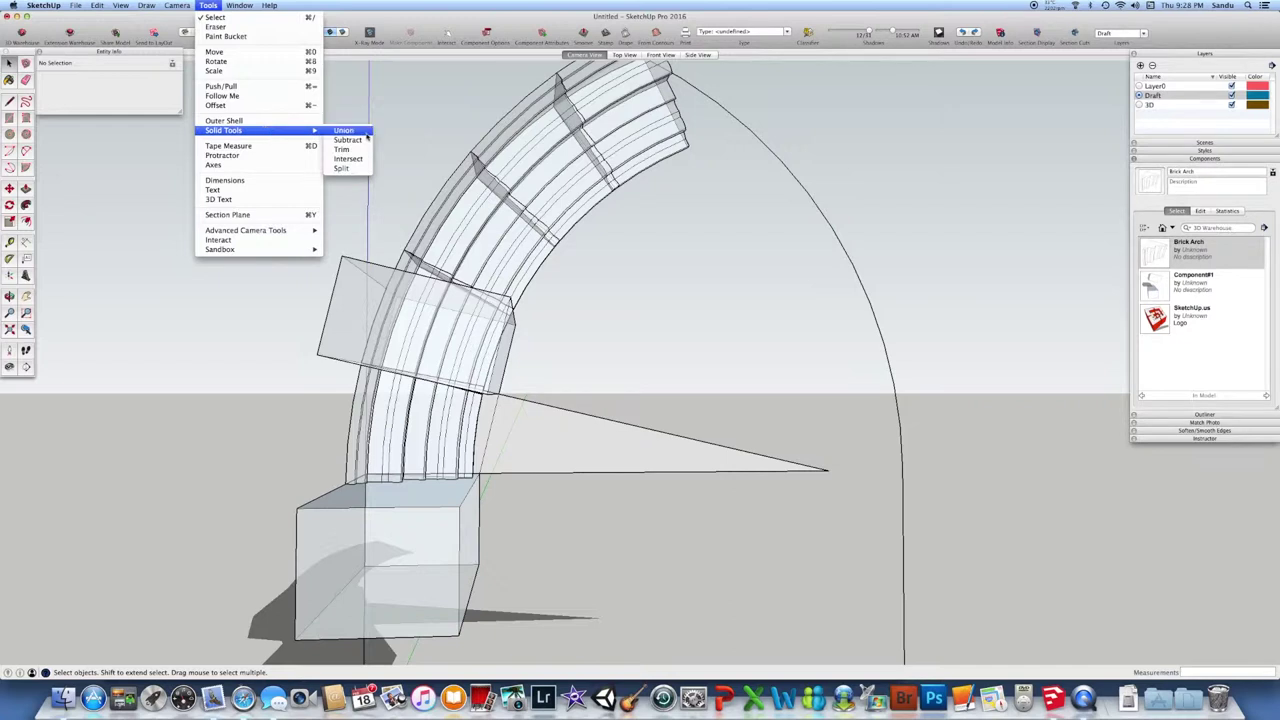
pyautogui.click(361, 143)
pyautogui.click(356, 295)
pyautogui.click(374, 425)
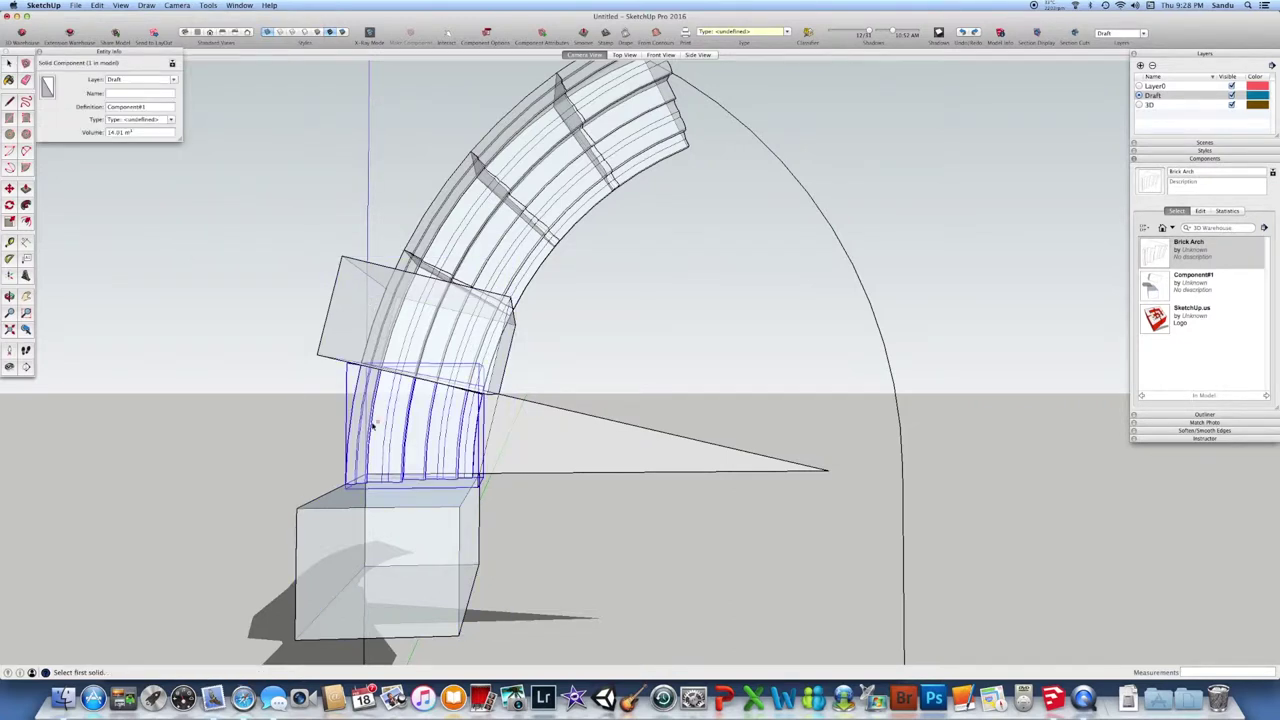
pyautogui.moveTo(191, 294)
pyautogui.mouseDown(button='middle')
pyautogui.moveTo(194, 334)
pyautogui.moveTo(211, 307)
pyautogui.mouseUp(button='middle')
pyautogui.scroll(-3, 211, 307)
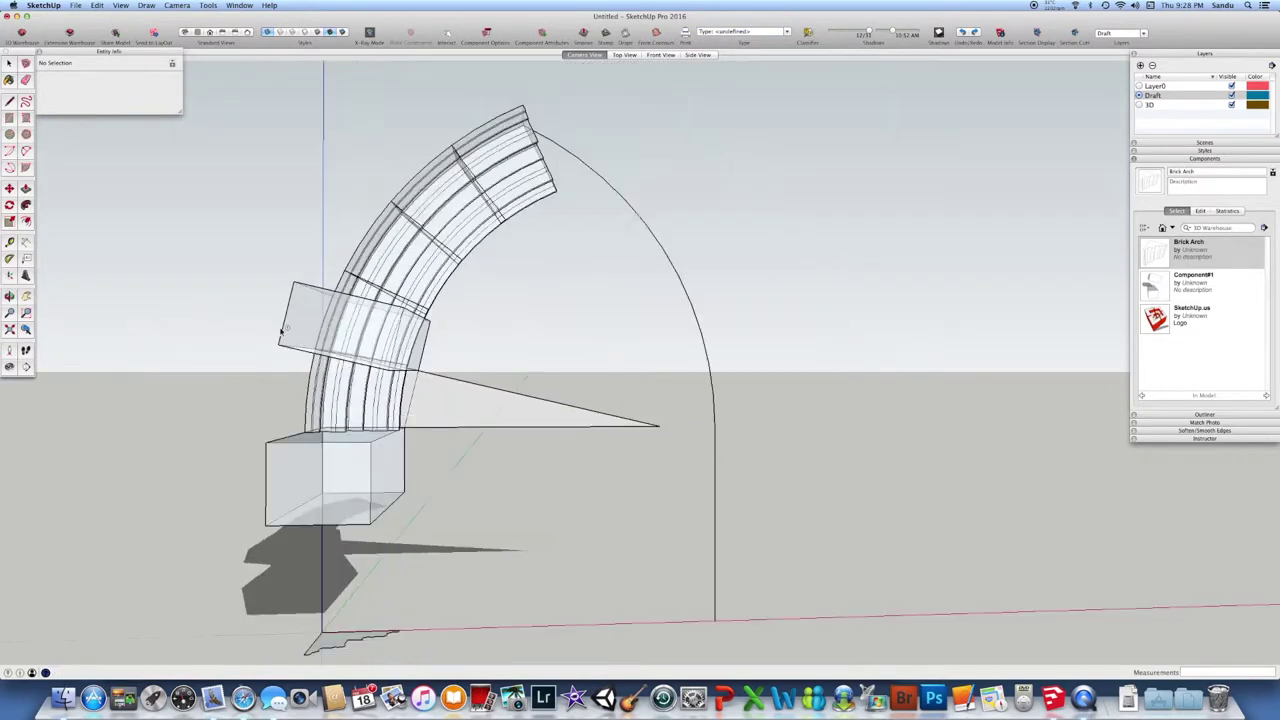
pyautogui.click(282, 332)
pyautogui.moveTo(282, 332); pyautogui.dragTo(218, 291, button='middle')
pyautogui.moveTo(306, 393); pyautogui.dragTo(437, 403, button='middle')
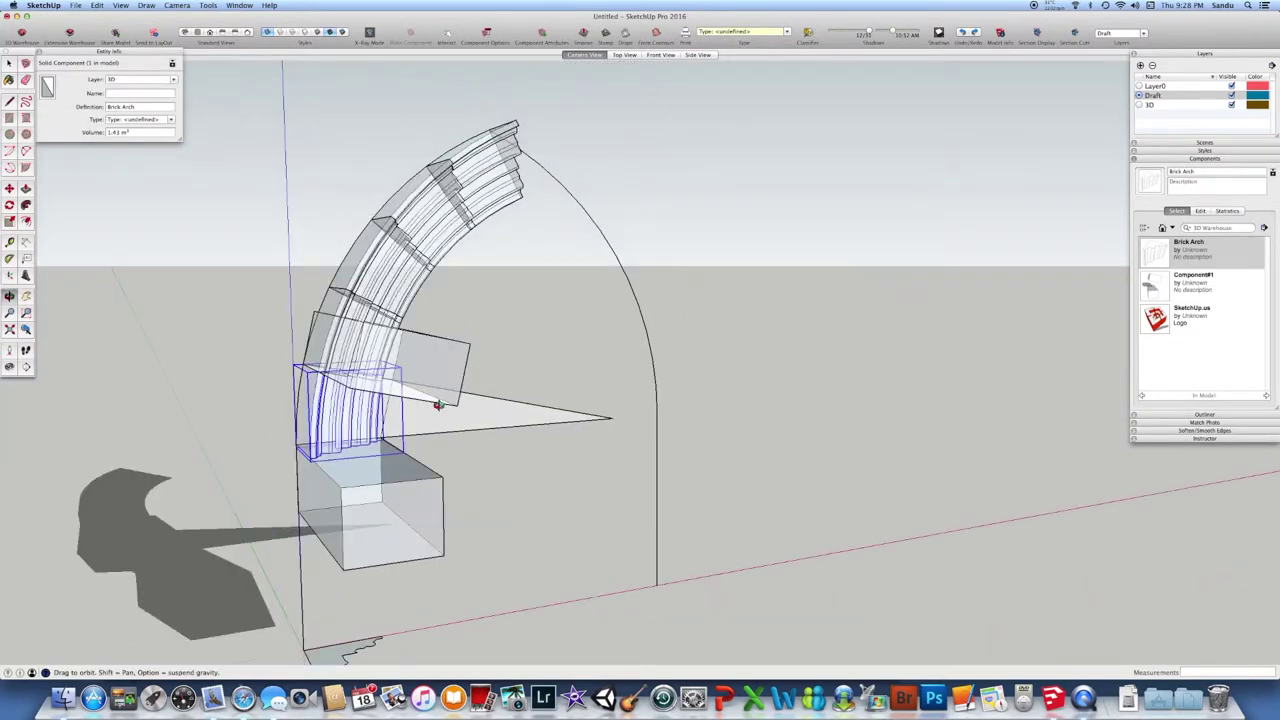
pyautogui.scroll(2, 354, 385)
pyautogui.moveTo(352, 384); pyautogui.dragTo(301, 327, button='middle')
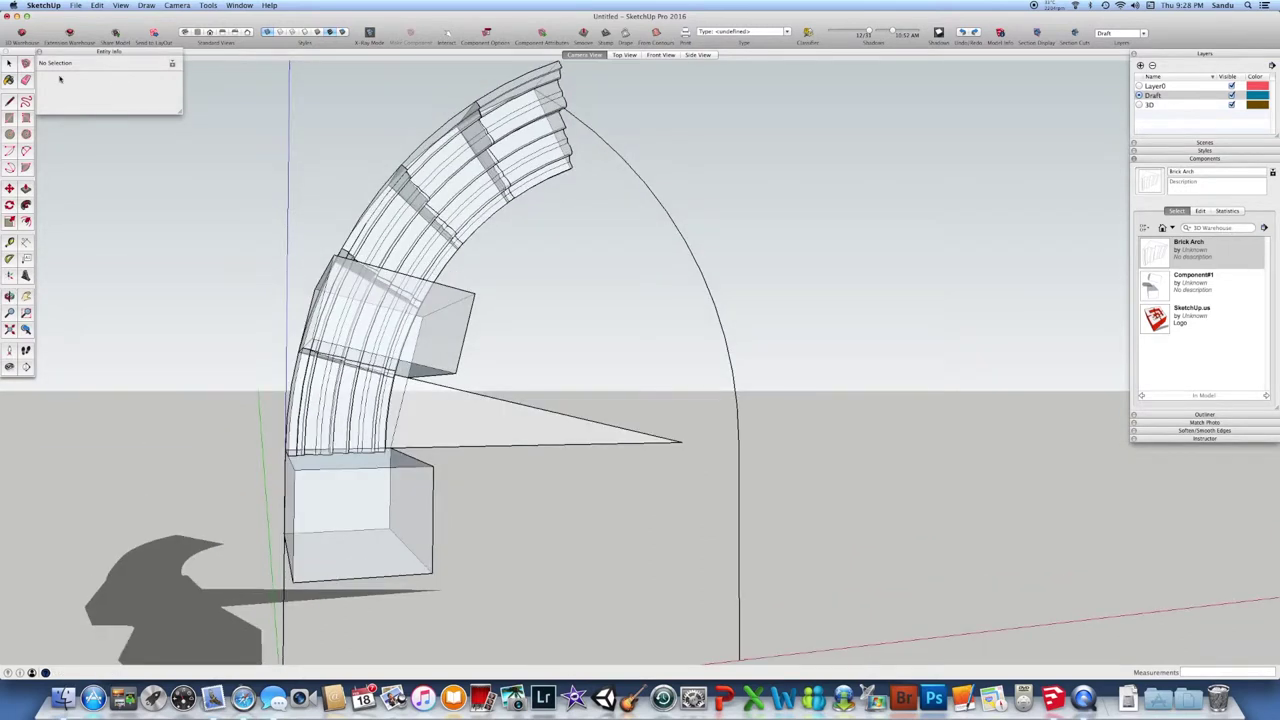
# - Subtract the two-part block, picked as the first solid, from the lowest moulded brick, and clear the selection
pyautogui.click(12, 65)
pyautogui.click(208, 6)
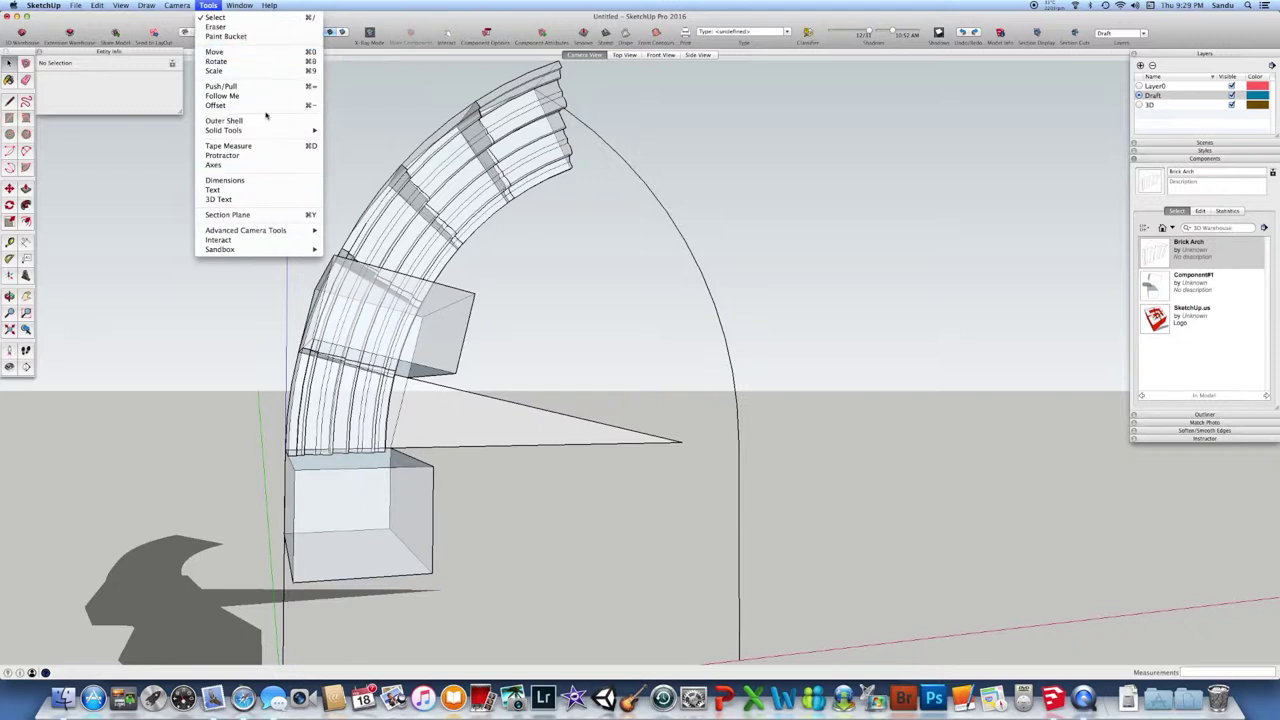
pyautogui.moveTo(300, 130)
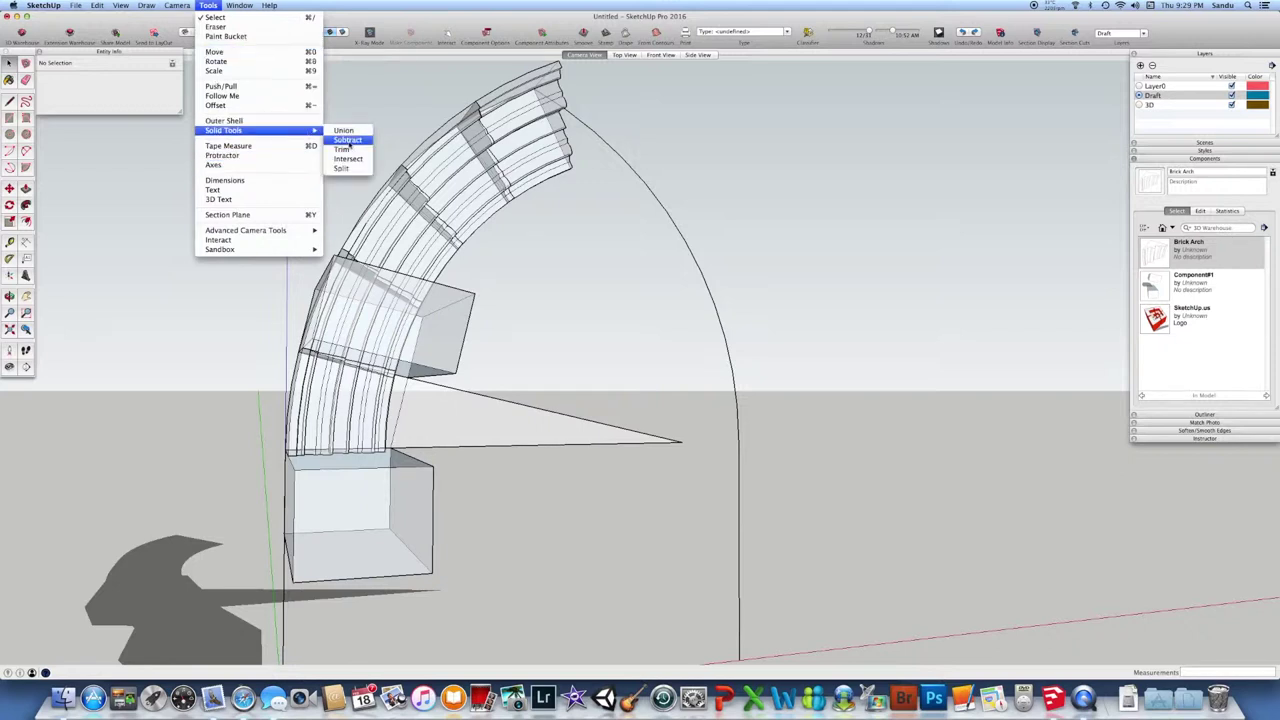
pyautogui.click(347, 140)
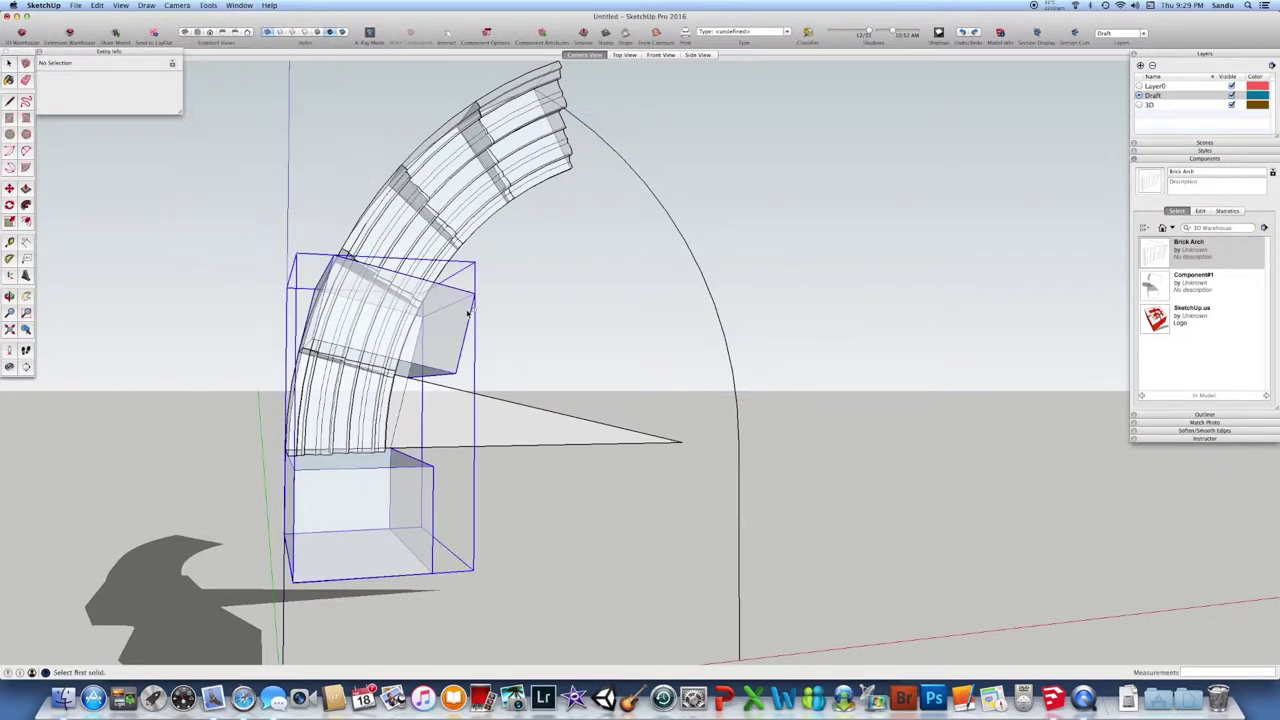
pyautogui.click(475, 312)
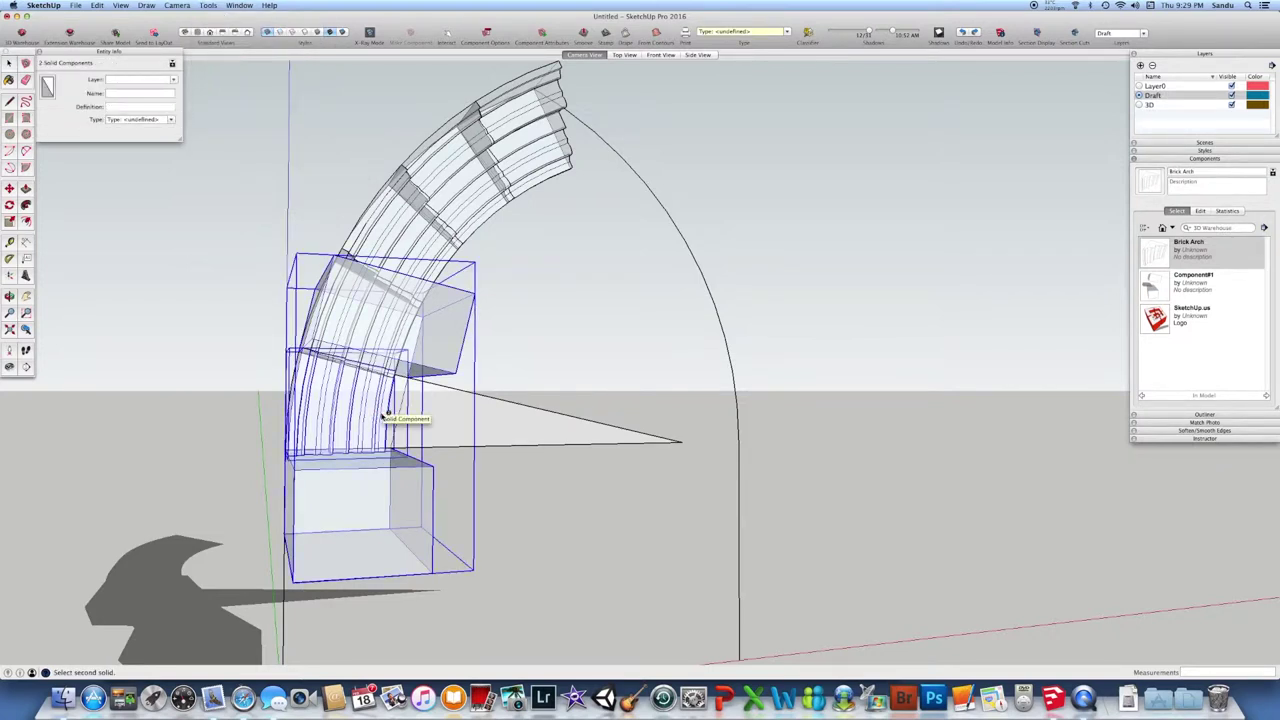
pyautogui.click(381, 416)
pyautogui.moveTo(482, 343); pyautogui.dragTo(405, 352, button='middle')
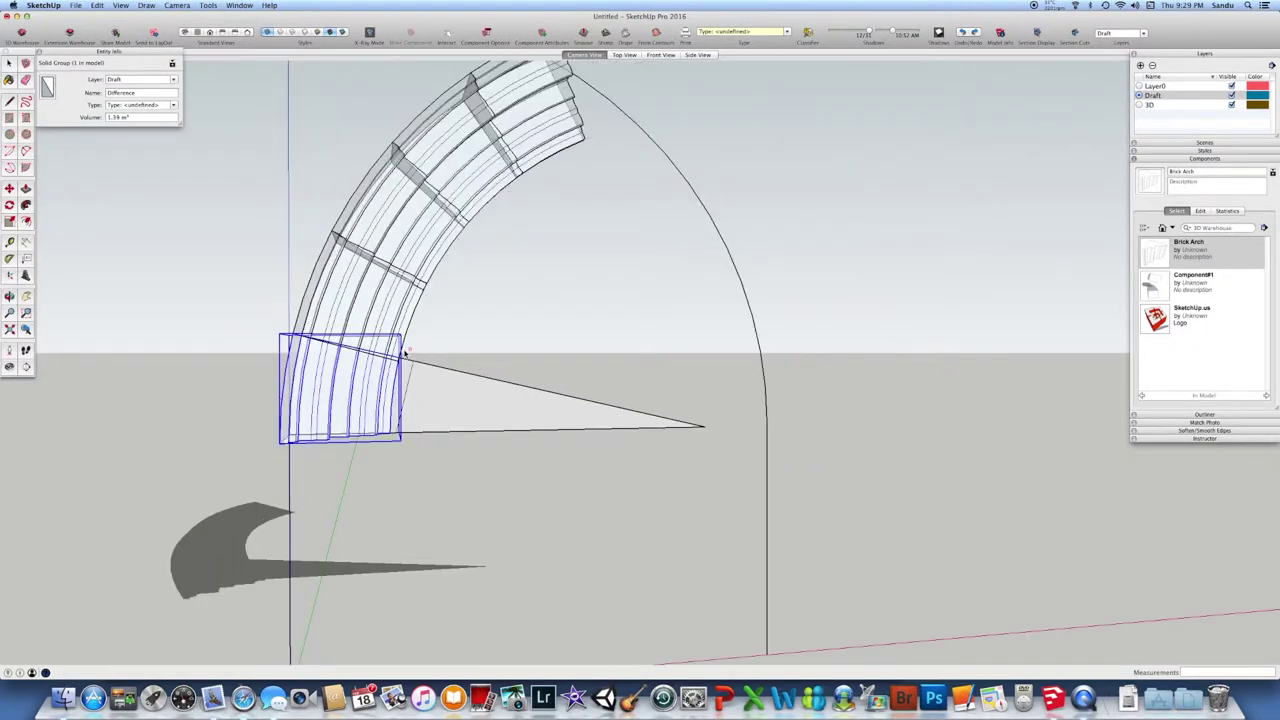
pyautogui.click(10, 64)
pyautogui.click(223, 380)
# - Delete the four untrimmed moulded bricks above the trimmed lowest brick
pyautogui.moveTo(223, 380); pyautogui.dragTo(237, 398, button='middle')
pyautogui.scroll(5, 391, 309)
pyautogui.click(414, 315)
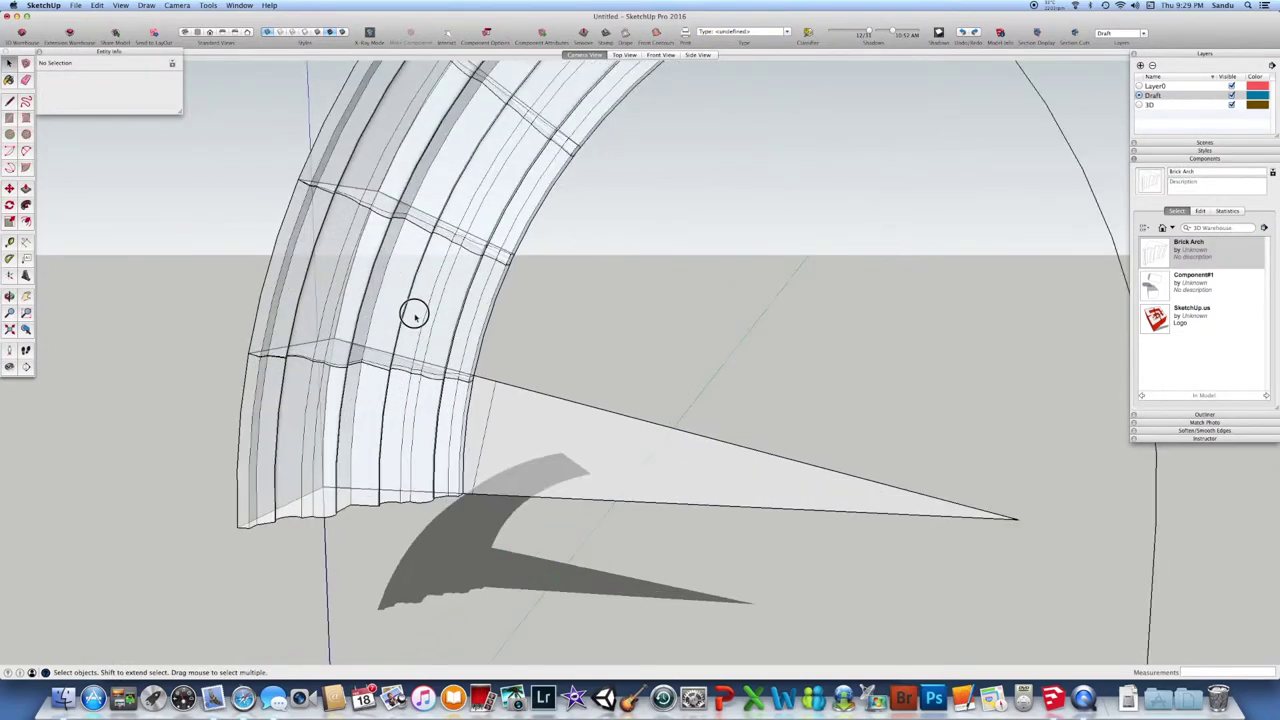
pyautogui.click(414, 316)
pyautogui.scroll(-3, 478, 240)
pyautogui.scroll(-3, 478, 240)
pyautogui.click(474, 203)
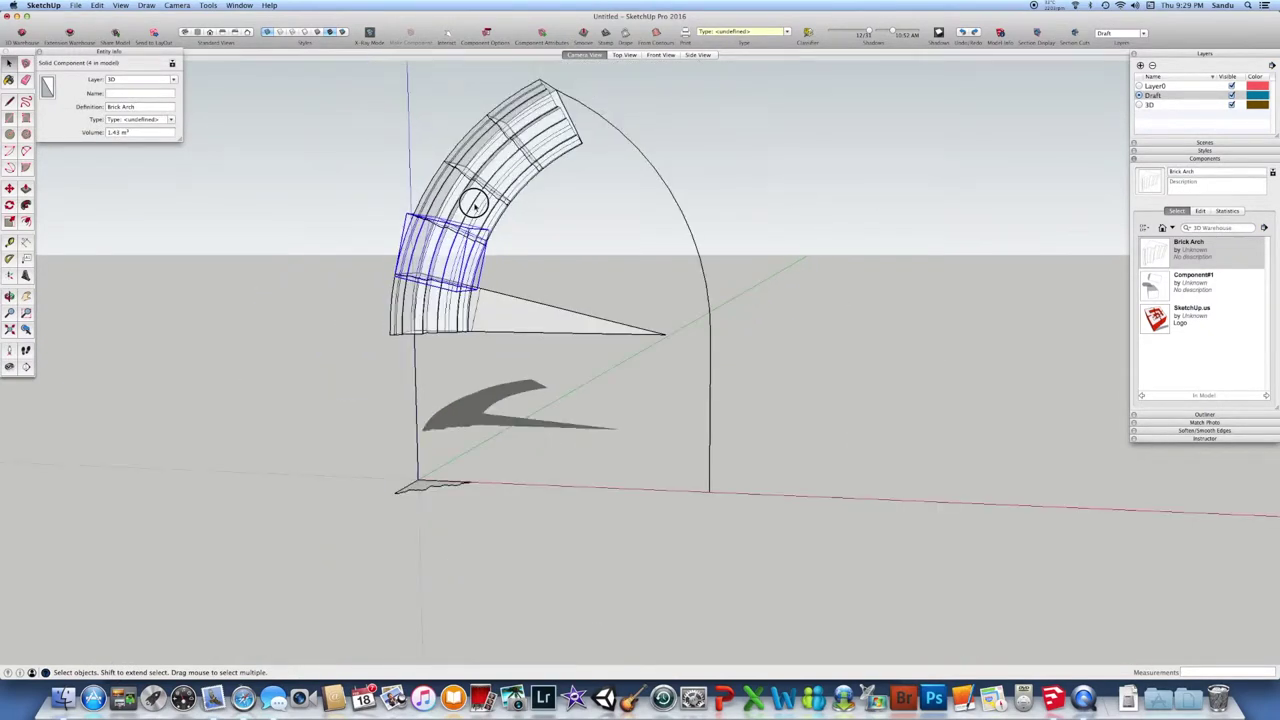
pyautogui.click(511, 177)
pyautogui.click(546, 140)
pyautogui.scroll(3, 531, 245)
pyautogui.click(531, 245)
pyautogui.click(420, 362)
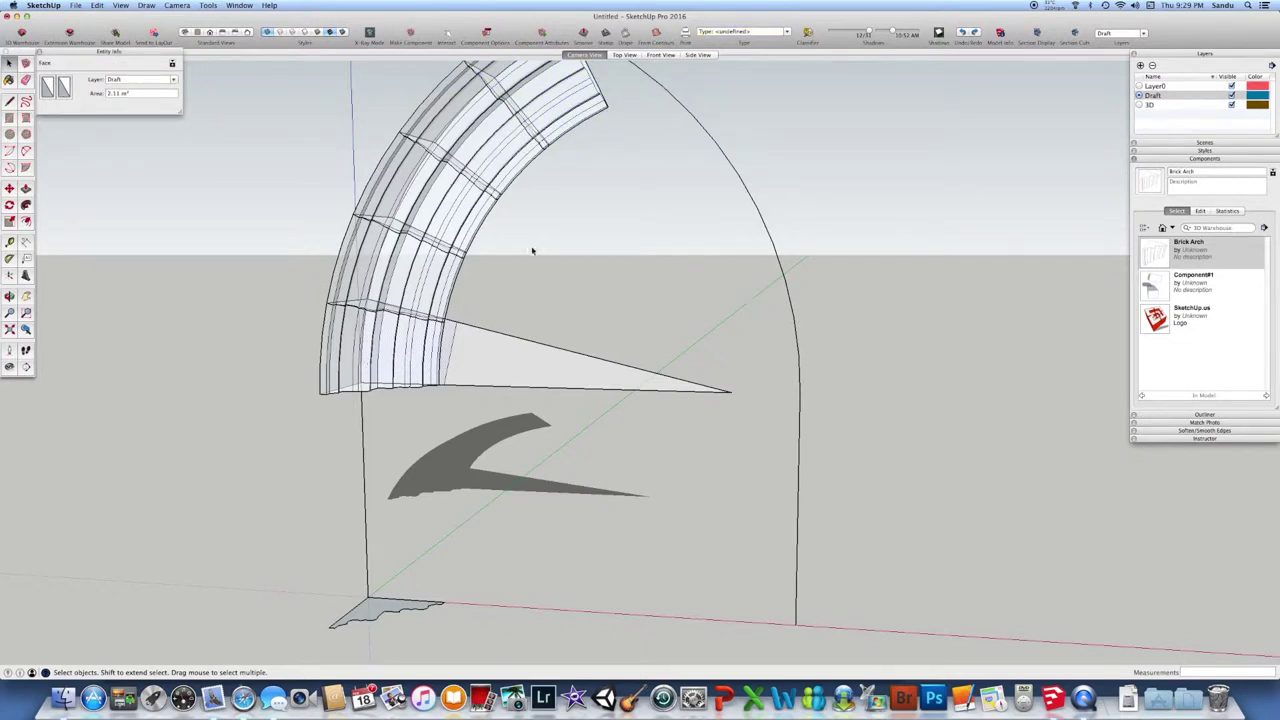
pyautogui.click(514, 194)
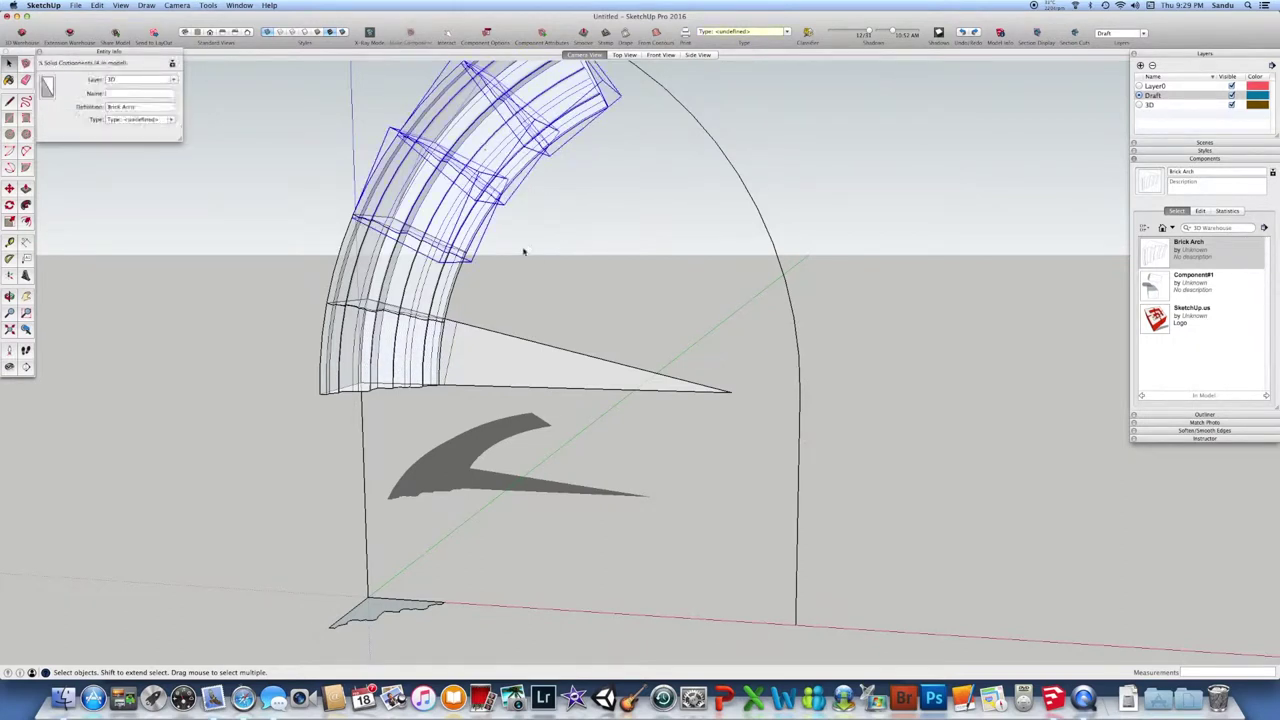
pyautogui.press('Delete')
pyautogui.click(449, 246)
pyautogui.press('Delete')
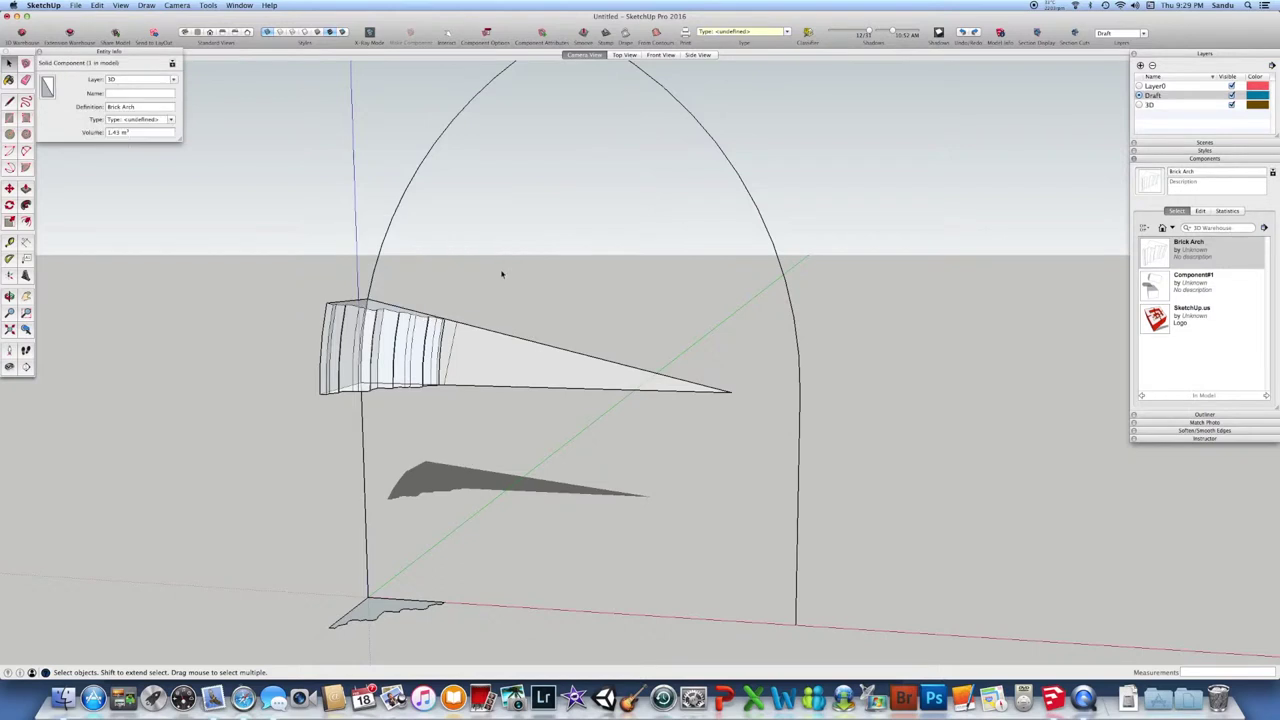
# - Select the flat draft face at the back of the trimmed brick and examine the brick's cut ends from below and above
pyautogui.scroll(5, 434, 348)
pyautogui.moveTo(429, 346); pyautogui.dragTo(389, 389, button='middle')
pyautogui.click(366, 295)
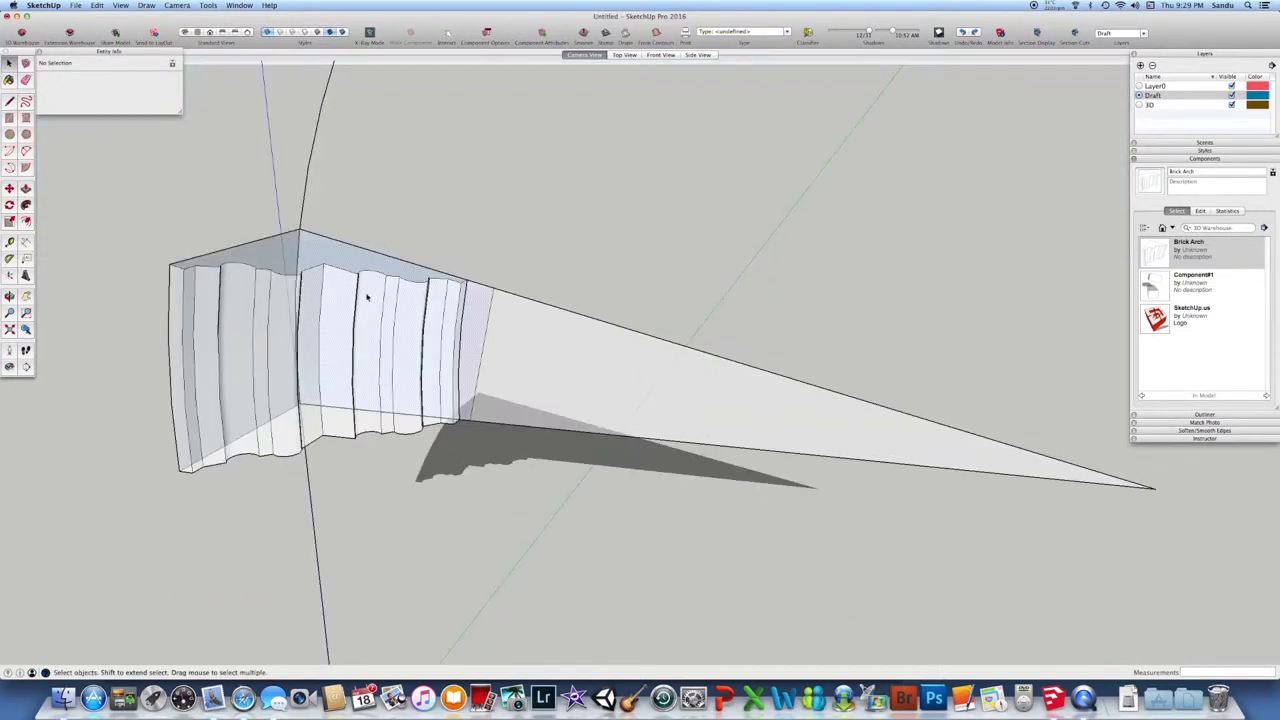
pyautogui.moveTo(366, 295); pyautogui.dragTo(344, 400, button='middle')
pyautogui.moveTo(343, 400); pyautogui.dragTo(553, 479)
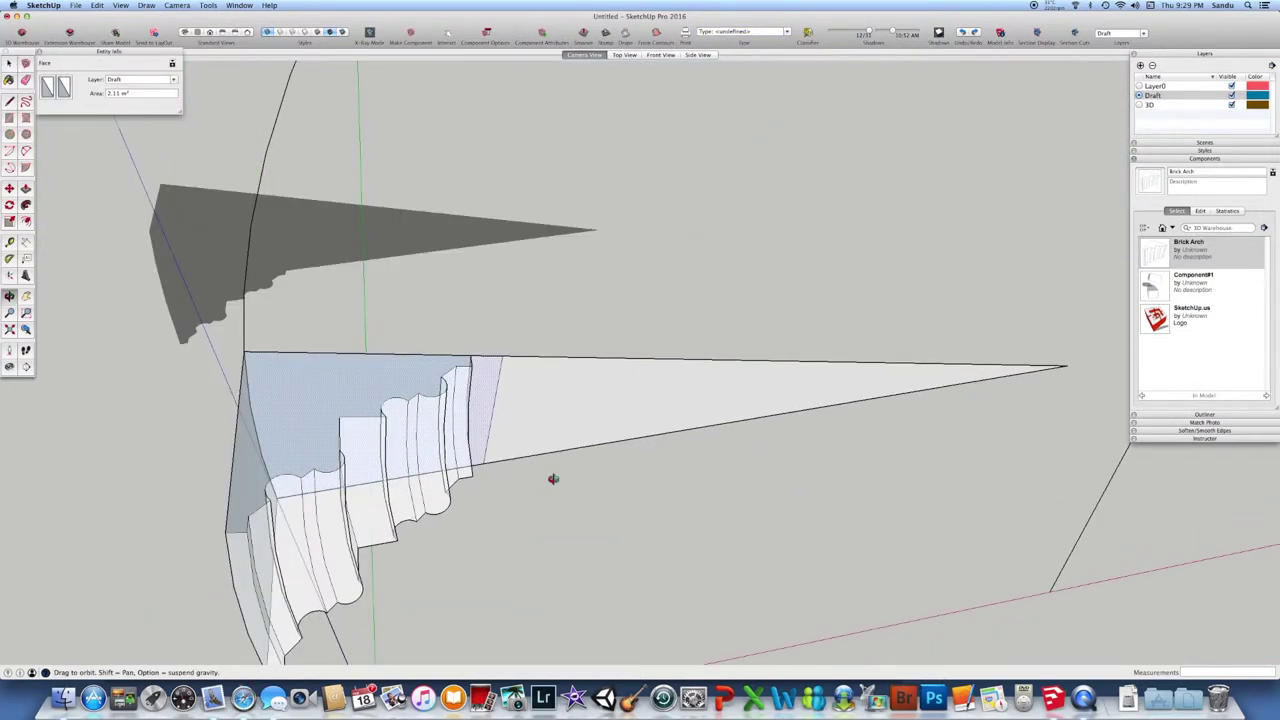
# - Rotate-copy the trimmed brick about the wedge's tip through the wedge's angle, and repeat it with a 4x array along the arch
pyautogui.moveTo(553, 479); pyautogui.dragTo(550, 470, button='middle')
pyautogui.click(371, 33)
pyautogui.click(320, 407)
pyautogui.click(369, 33)
pyautogui.moveTo(430, 320); pyautogui.dragTo(283, 263)
pyautogui.press('space')
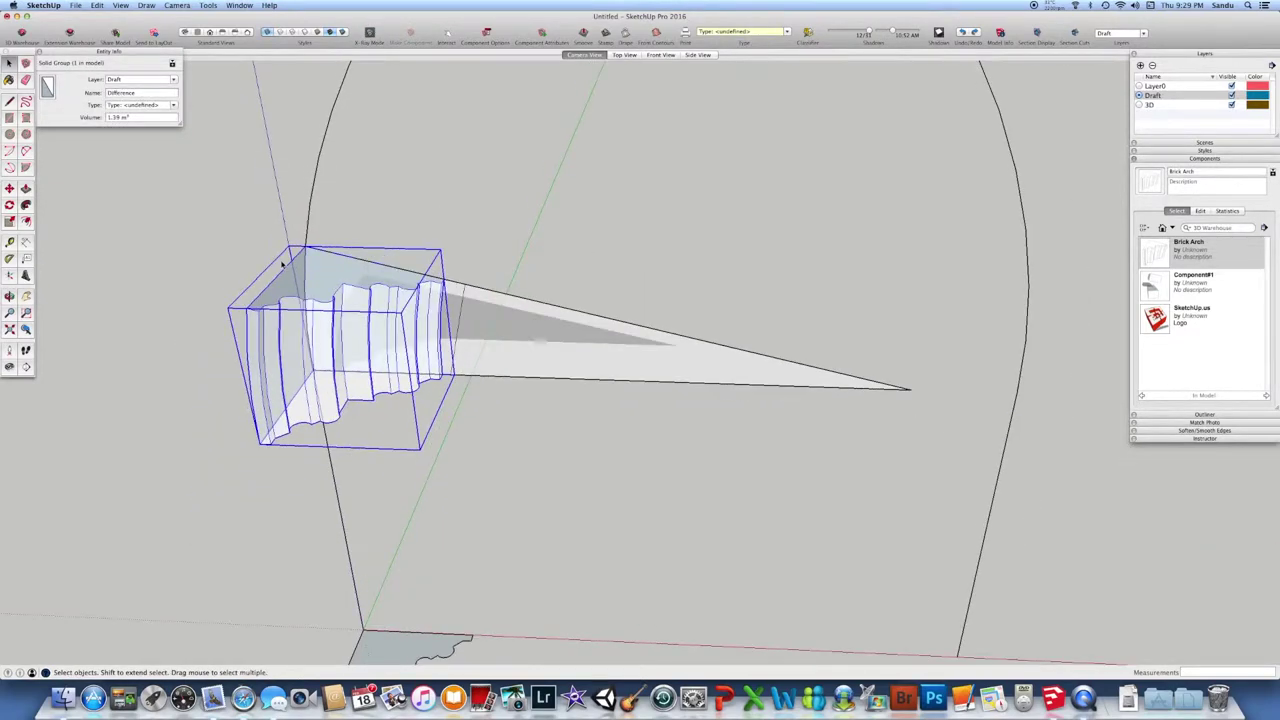
pyautogui.click(9, 204)
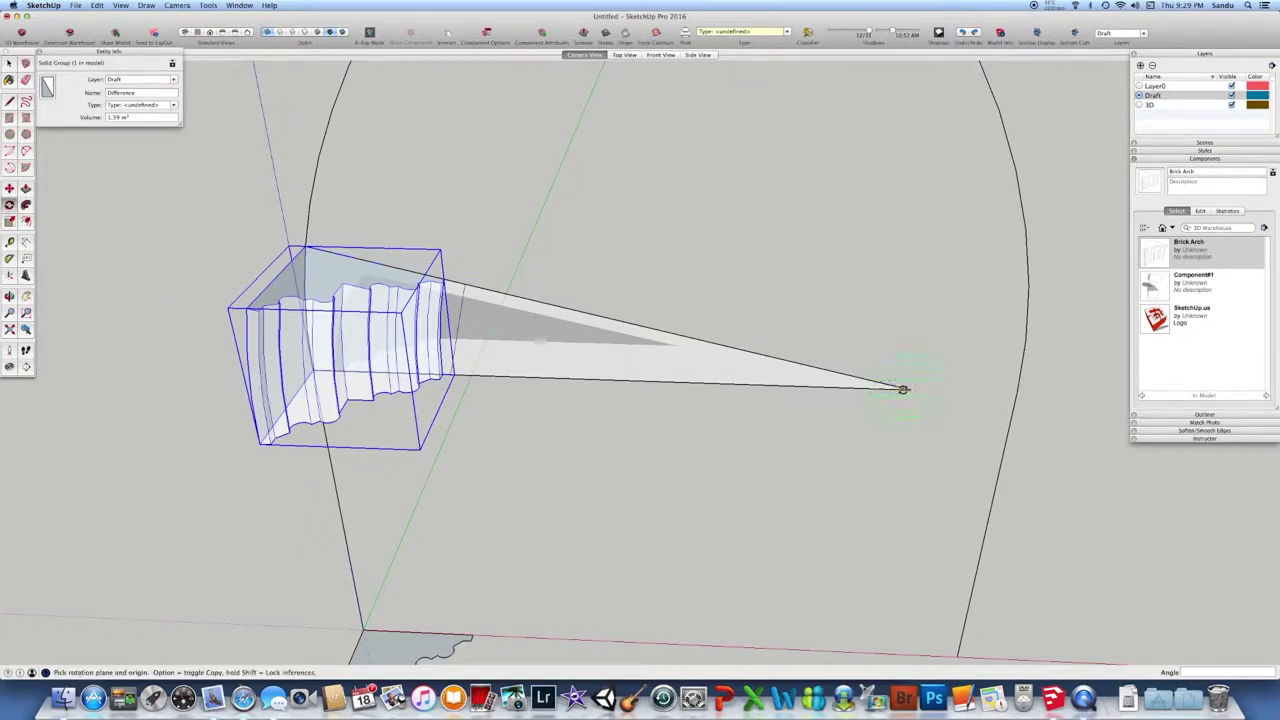
pyautogui.click(907, 388)
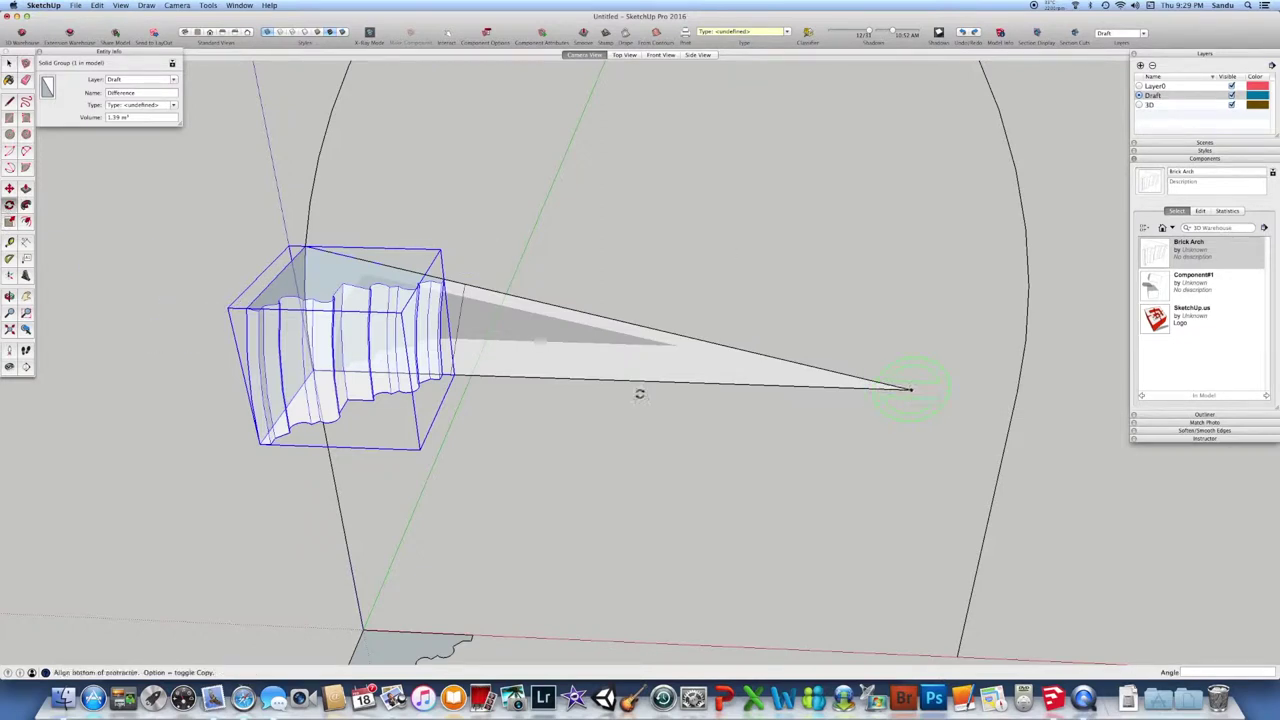
pyautogui.click(563, 378)
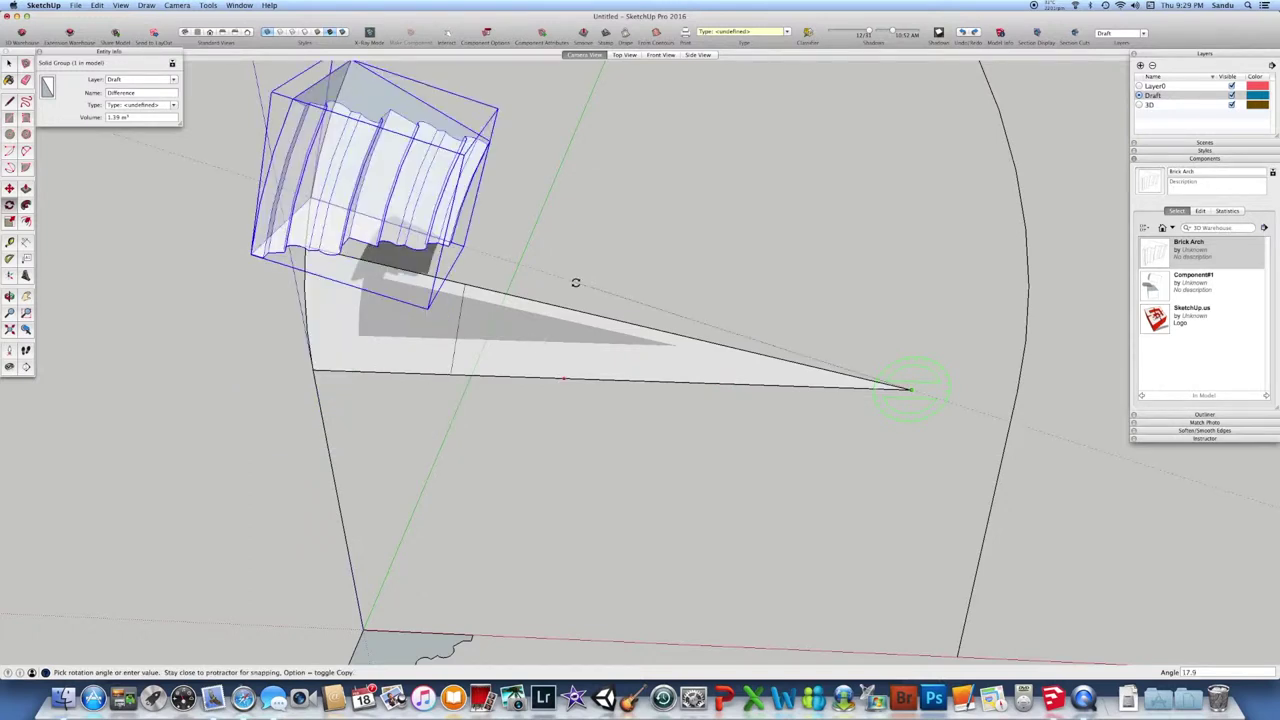
pyautogui.click(563, 308)
pyautogui.write('4x')
pyautogui.press('Return')
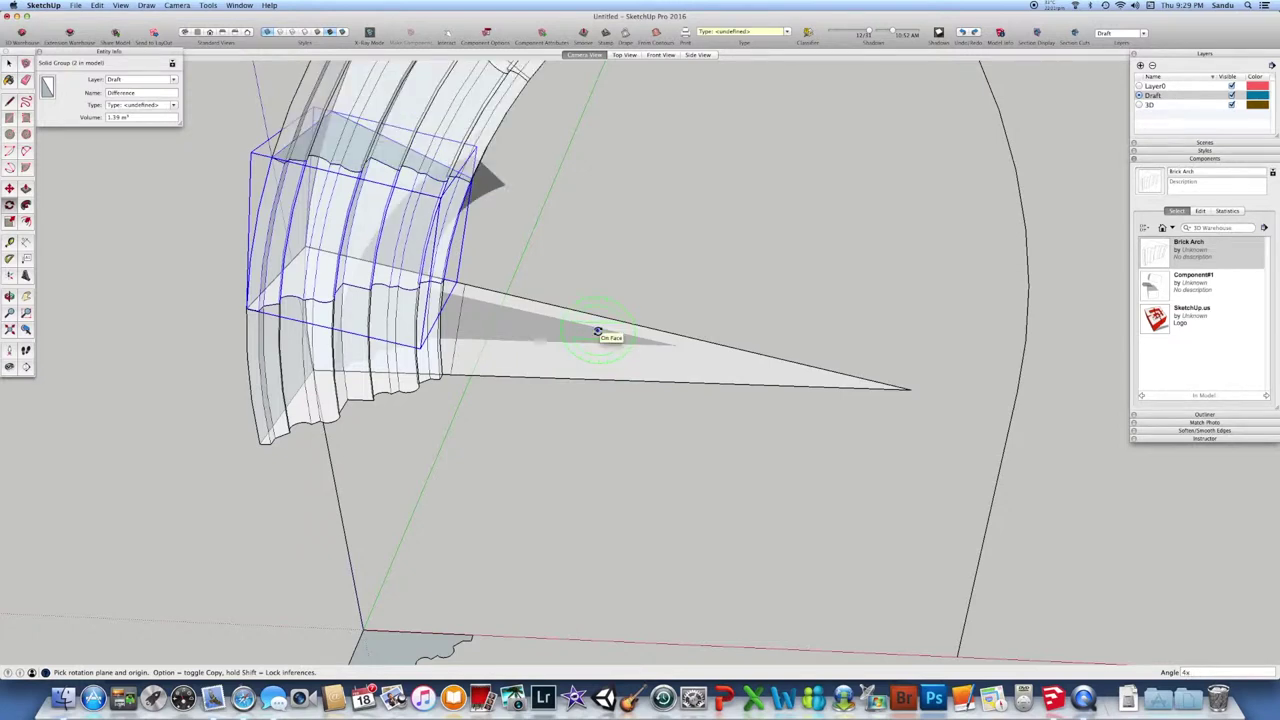
# - Clear the selection and examine the joints between the repeated arch bricks from several sides
pyautogui.scroll(-5, 682, 264)
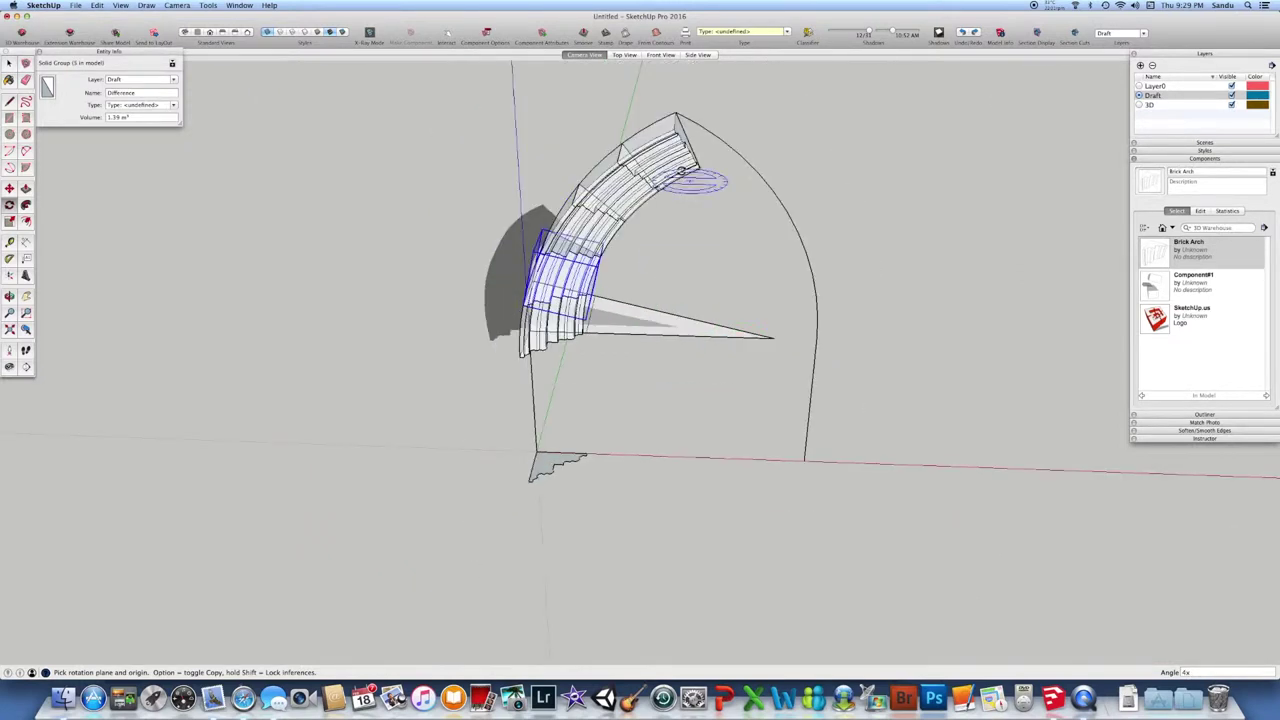
pyautogui.moveTo(680, 172); pyautogui.dragTo(425, 177, button='middle')
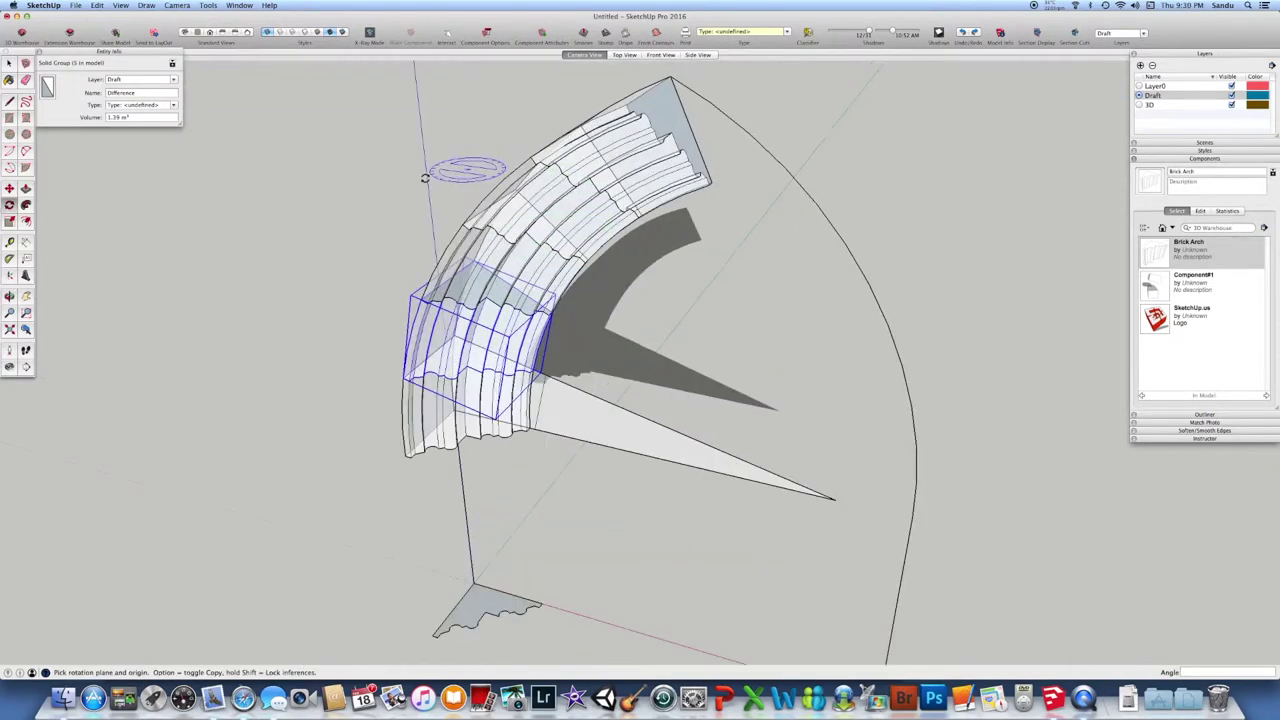
pyautogui.click(9, 66)
pyautogui.click(334, 206)
pyautogui.moveTo(328, 204); pyautogui.dragTo(406, 171, button='middle')
pyautogui.moveTo(265, 174); pyautogui.dragTo(463, 337, button='middle')
pyautogui.scroll(-4, 434, 449)
pyautogui.scroll(1, 431, 449)
pyautogui.moveTo(431, 449); pyautogui.dragTo(437, 500, button='middle')
pyautogui.scroll(2, 440, 463)
pyautogui.scroll(1, 437, 500)
pyautogui.scroll(-1, 437, 502)
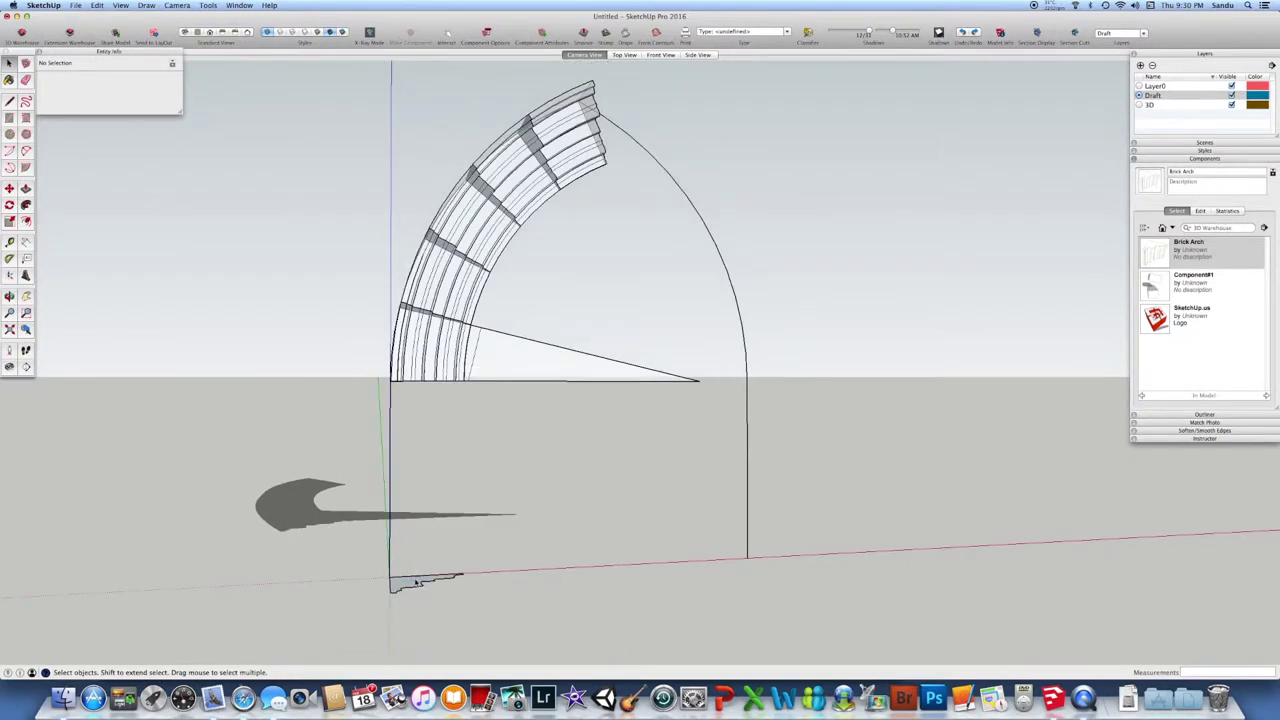
# - Push/Pull the moulding profile at the foot of the arch upward to a height of about 0.98 m
pyautogui.click(417, 582)
pyautogui.click(26, 189)
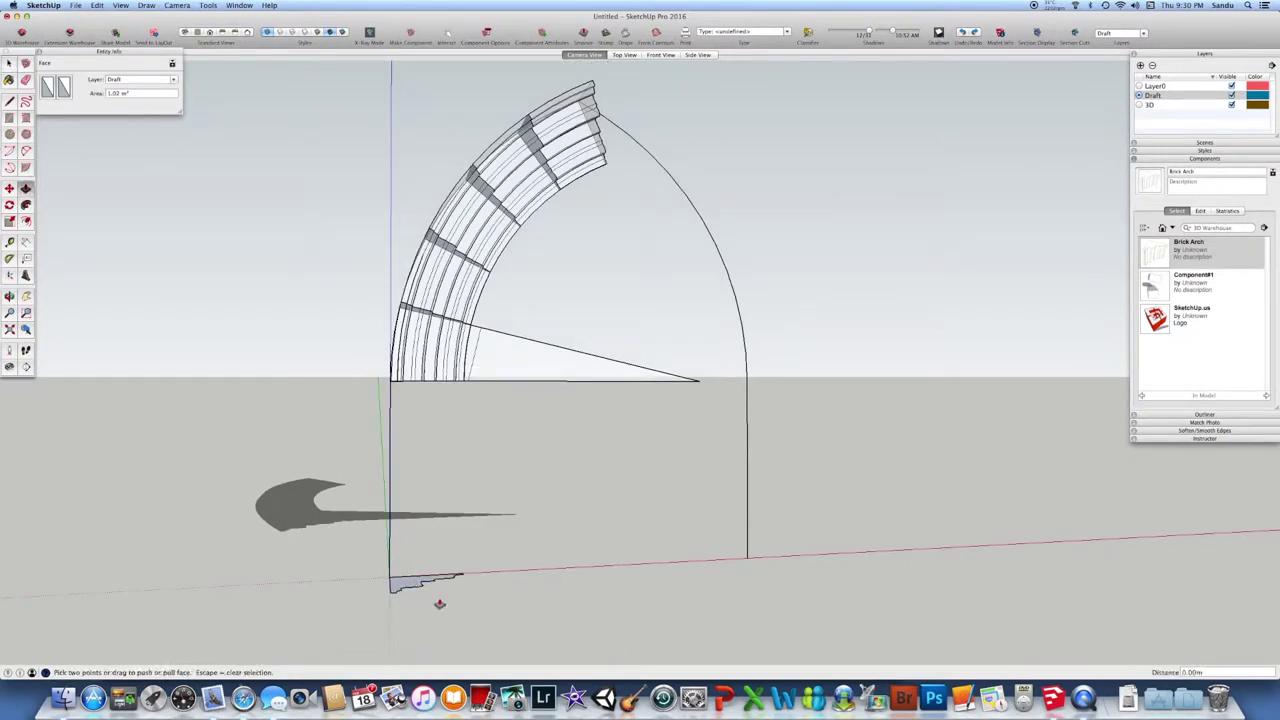
pyautogui.click(394, 569)
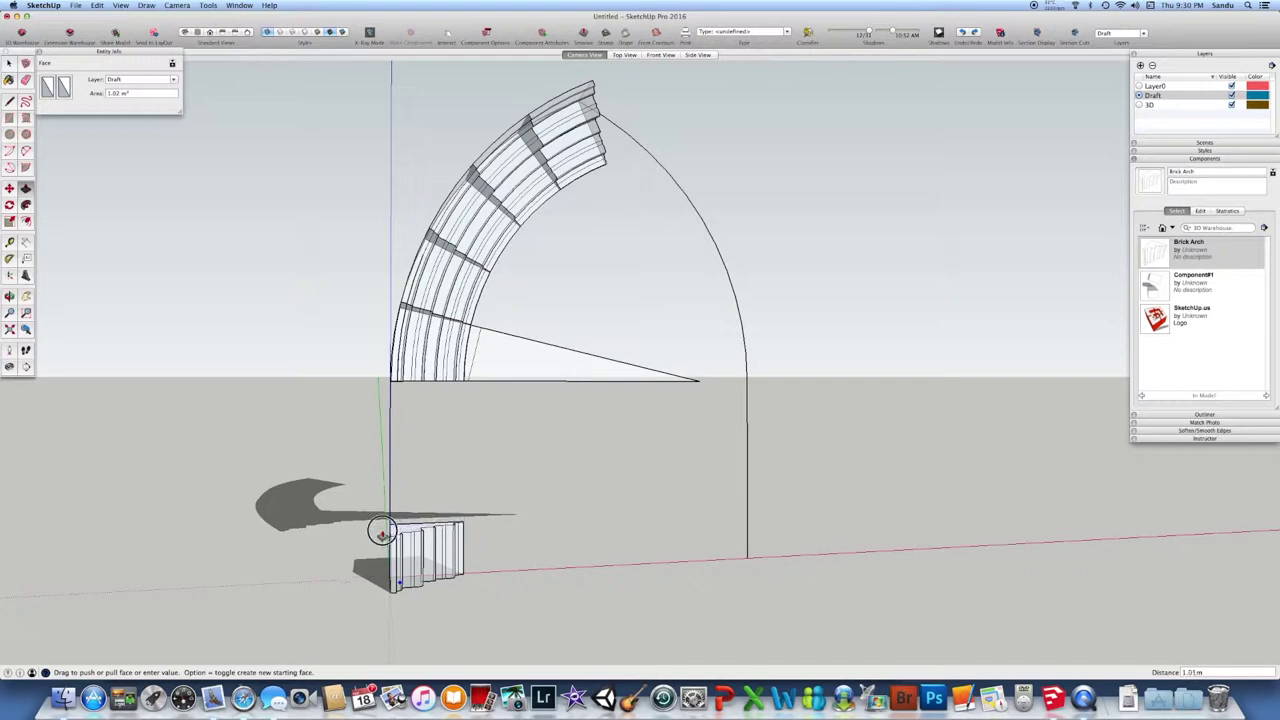
pyautogui.moveTo(381, 532); pyautogui.dragTo(402, 556, button='middle')
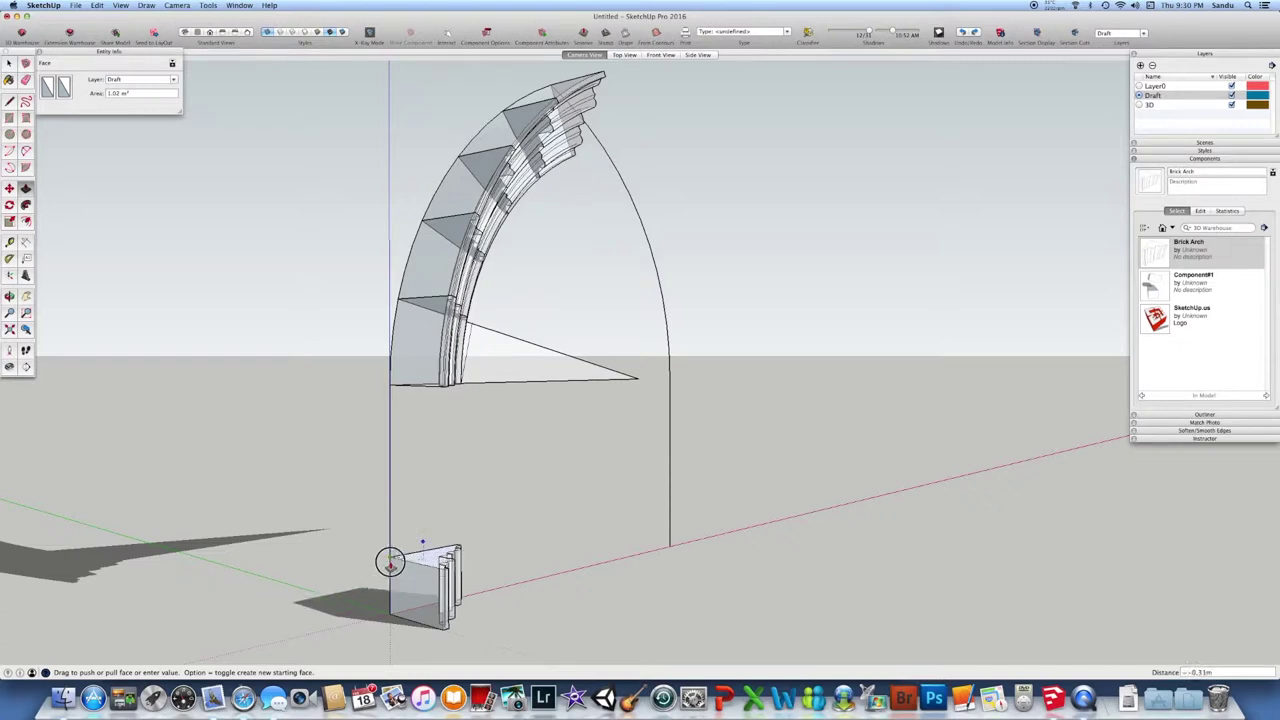
pyautogui.click(390, 560)
pyautogui.moveTo(500, 586); pyautogui.dragTo(343, 591, button='middle')
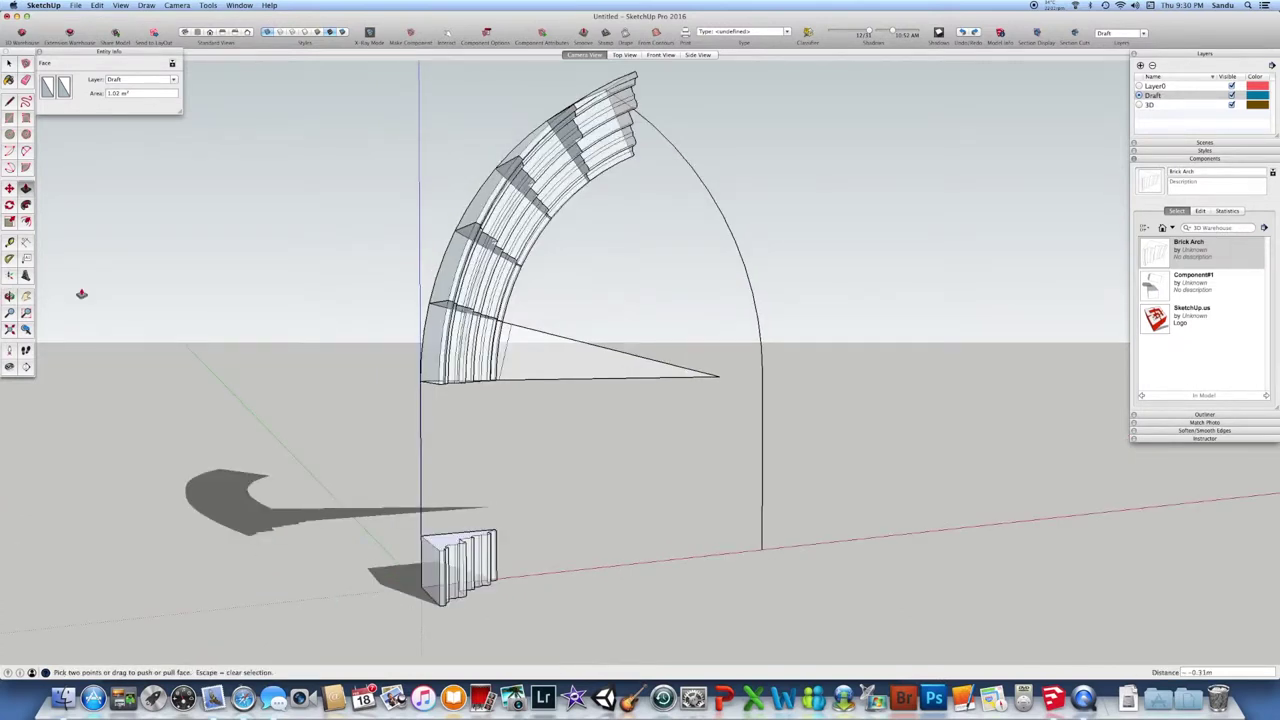
# - Turn the whole extruded block at the arch's foot into a component named brick
pyautogui.press('space')
pyautogui.moveTo(400, 514); pyautogui.dragTo(529, 623)
pyautogui.rightClick(461, 565)
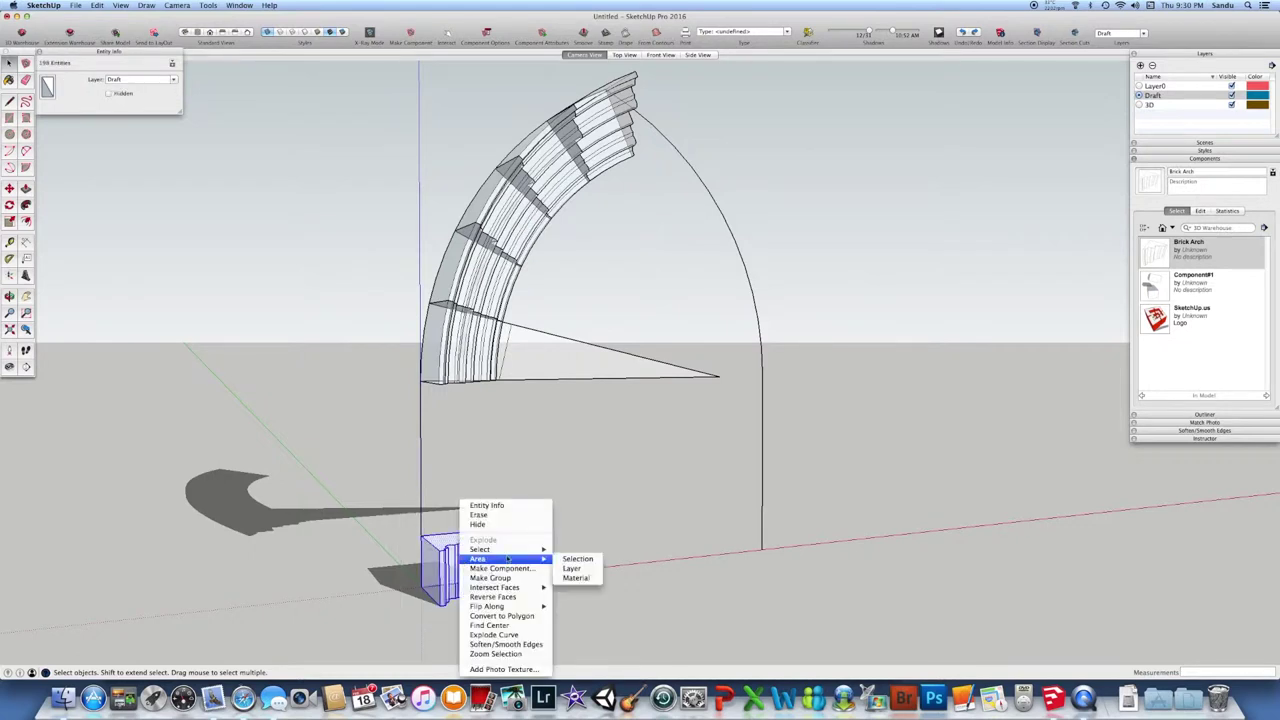
pyautogui.click(512, 567)
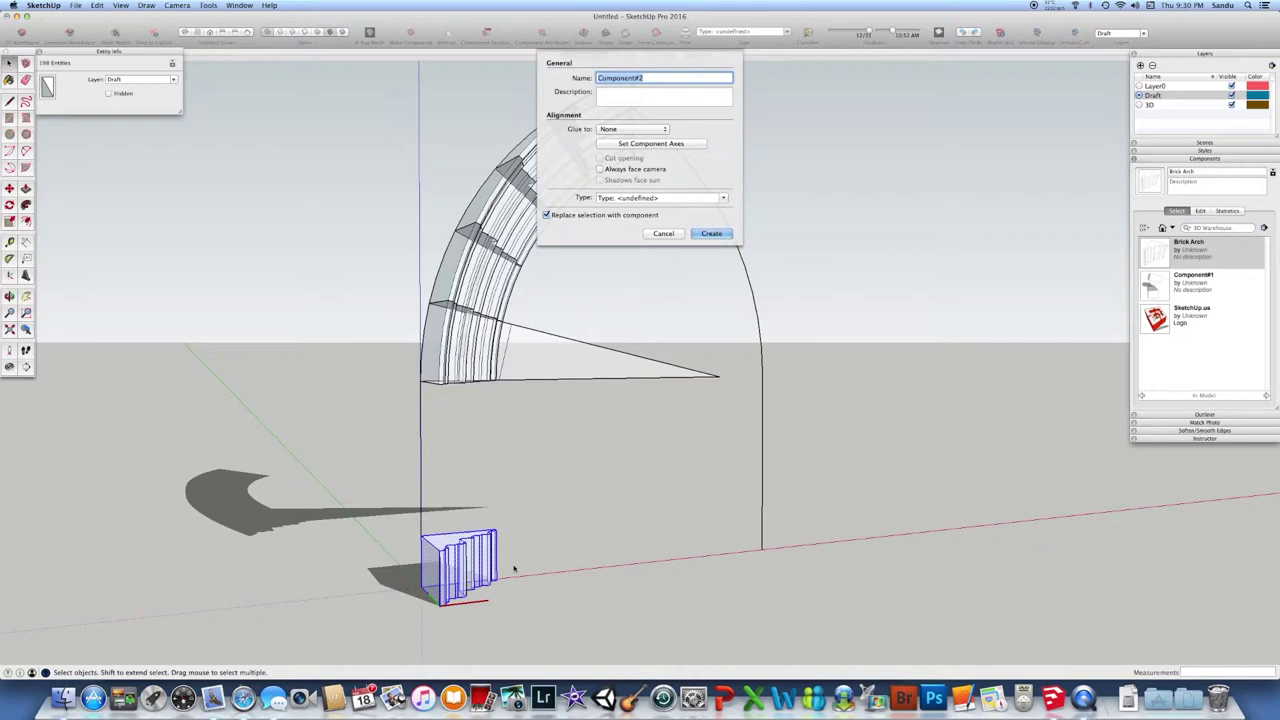
pyautogui.write('brick')
pyautogui.press('Return')
# - Copy the brick component straight up by its own height, about 0.98 m, and repeat it as a 3x array to the arch's springing line
pyautogui.scroll(1, 409, 568)
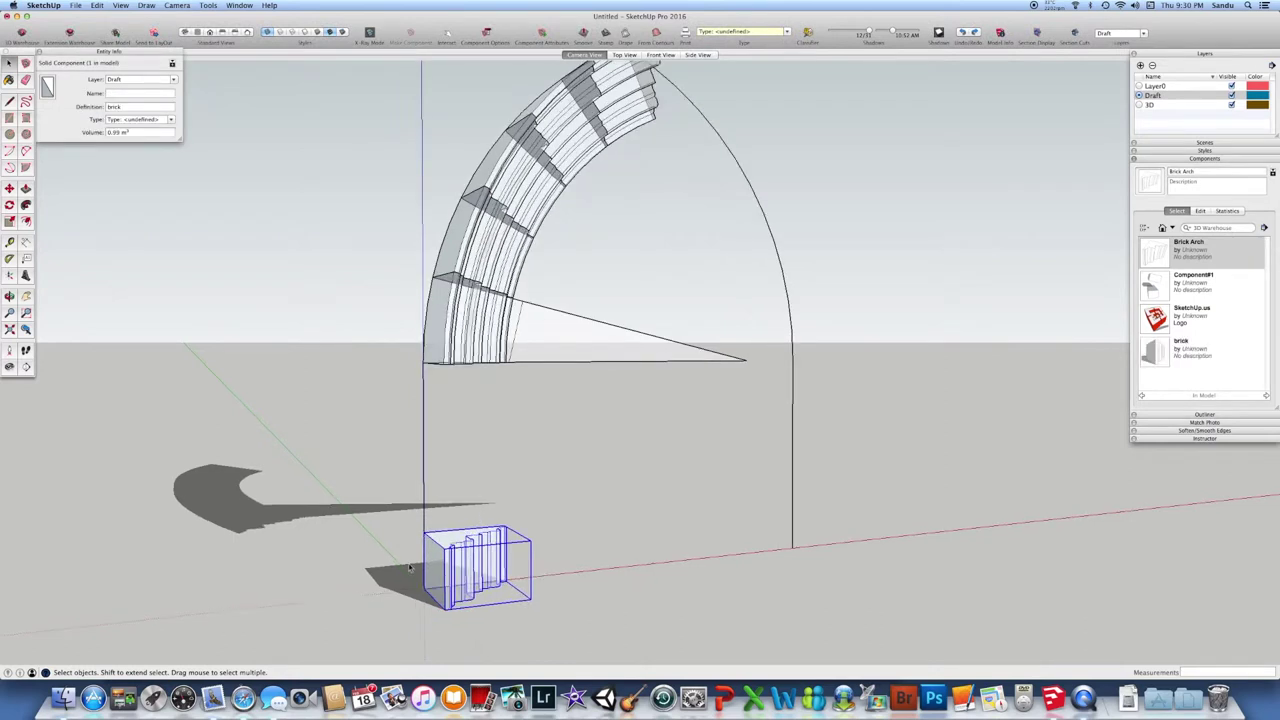
pyautogui.press('m')
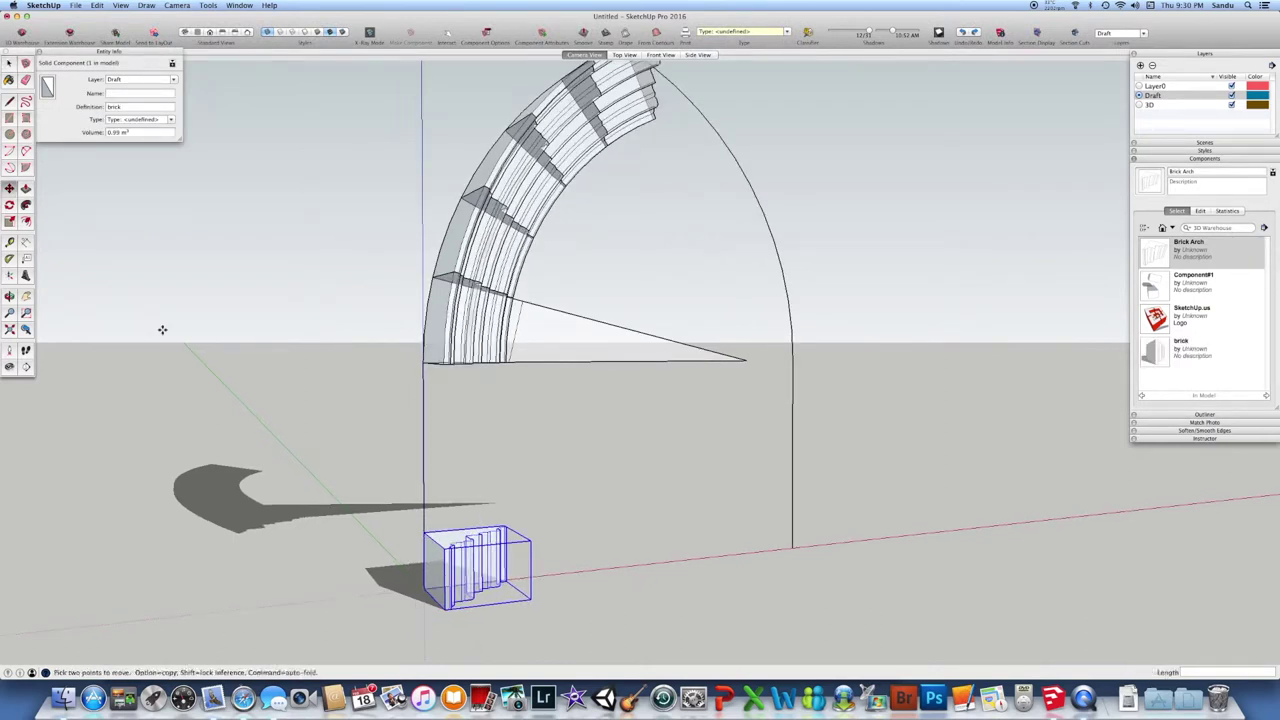
pyautogui.click(423, 584)
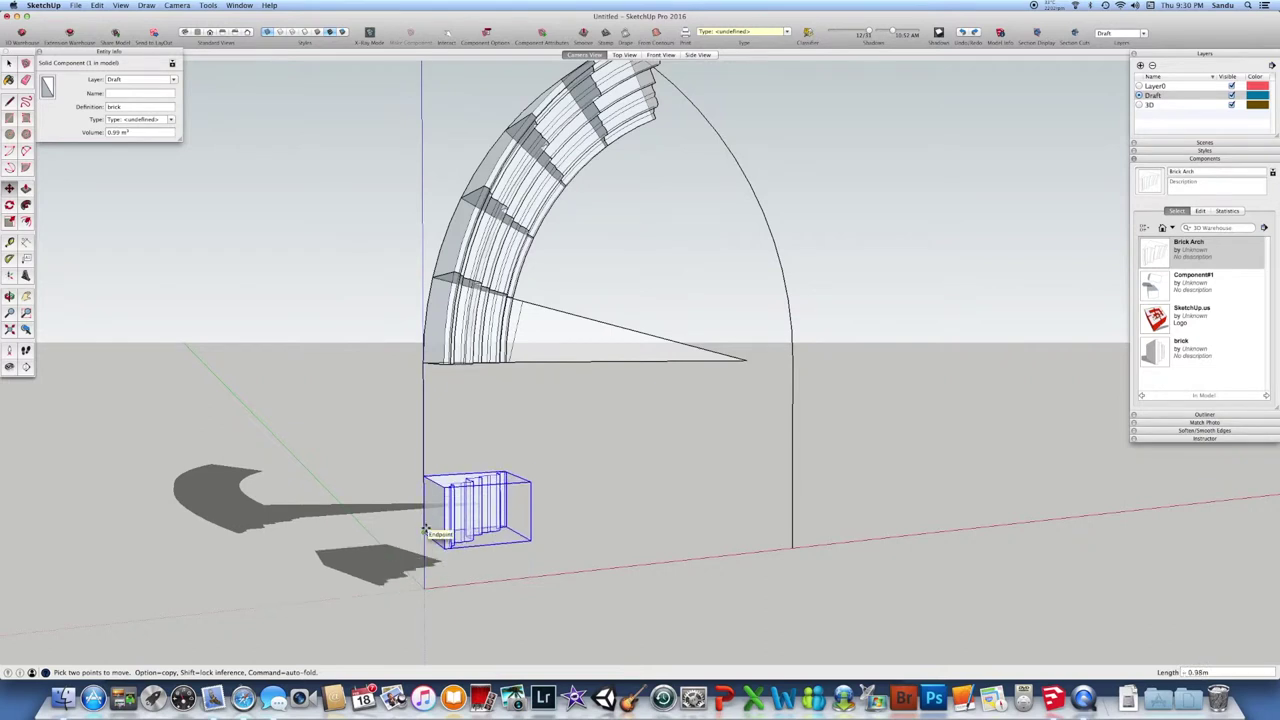
pyautogui.press('alt')
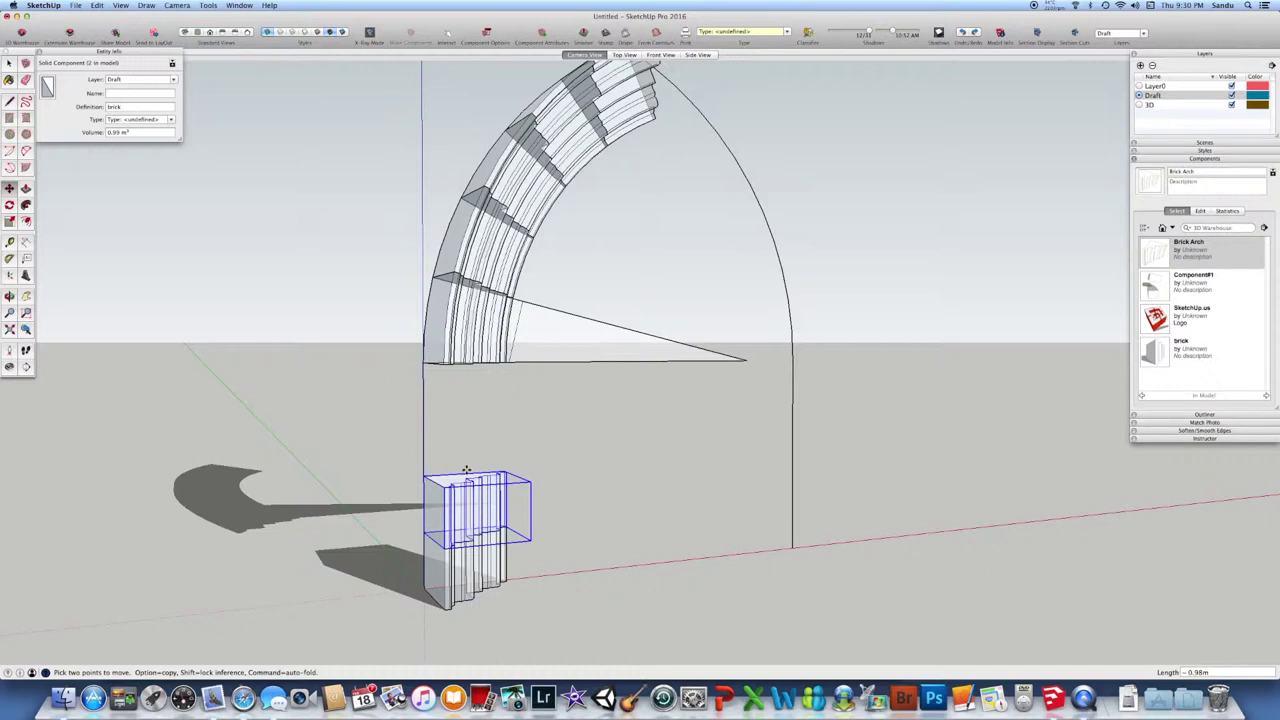
pyautogui.write('4x')
pyautogui.press('Return')
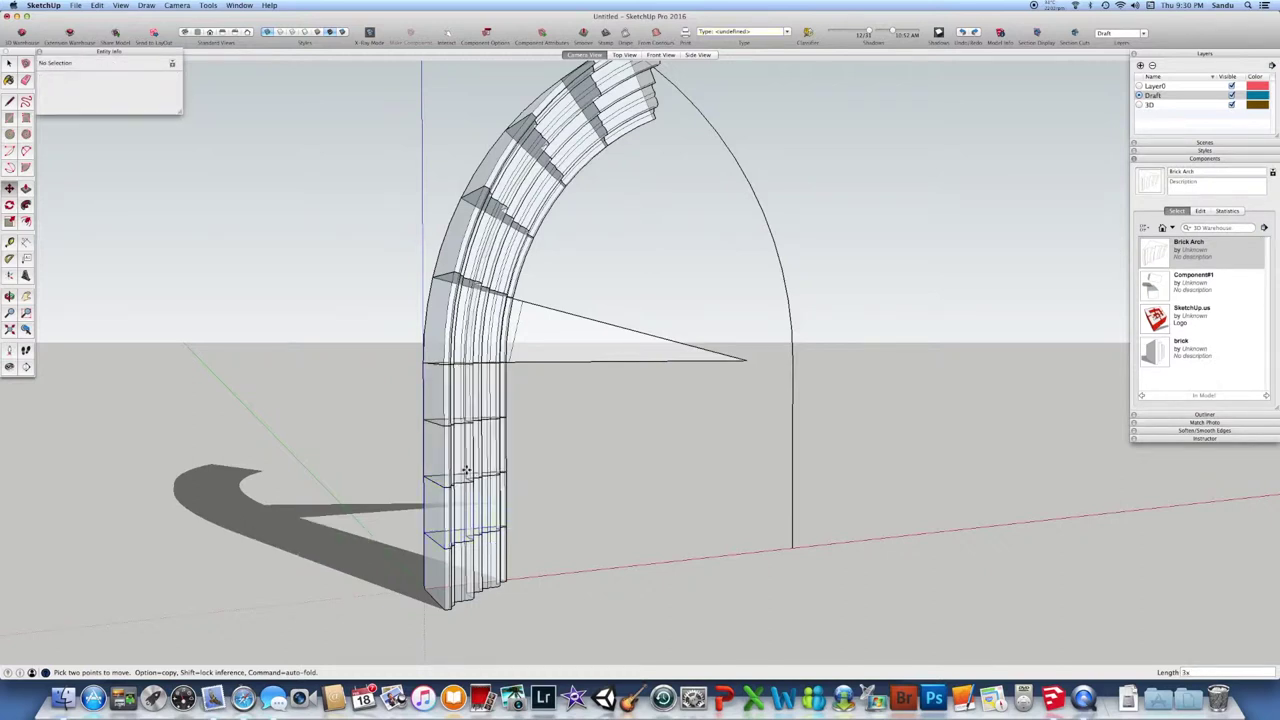
# - Assign the four straight brick components below the curve to the 3D layer
pyautogui.moveTo(466, 470); pyautogui.dragTo(286, 360, button='middle')
pyautogui.scroll(-3, 314, 406)
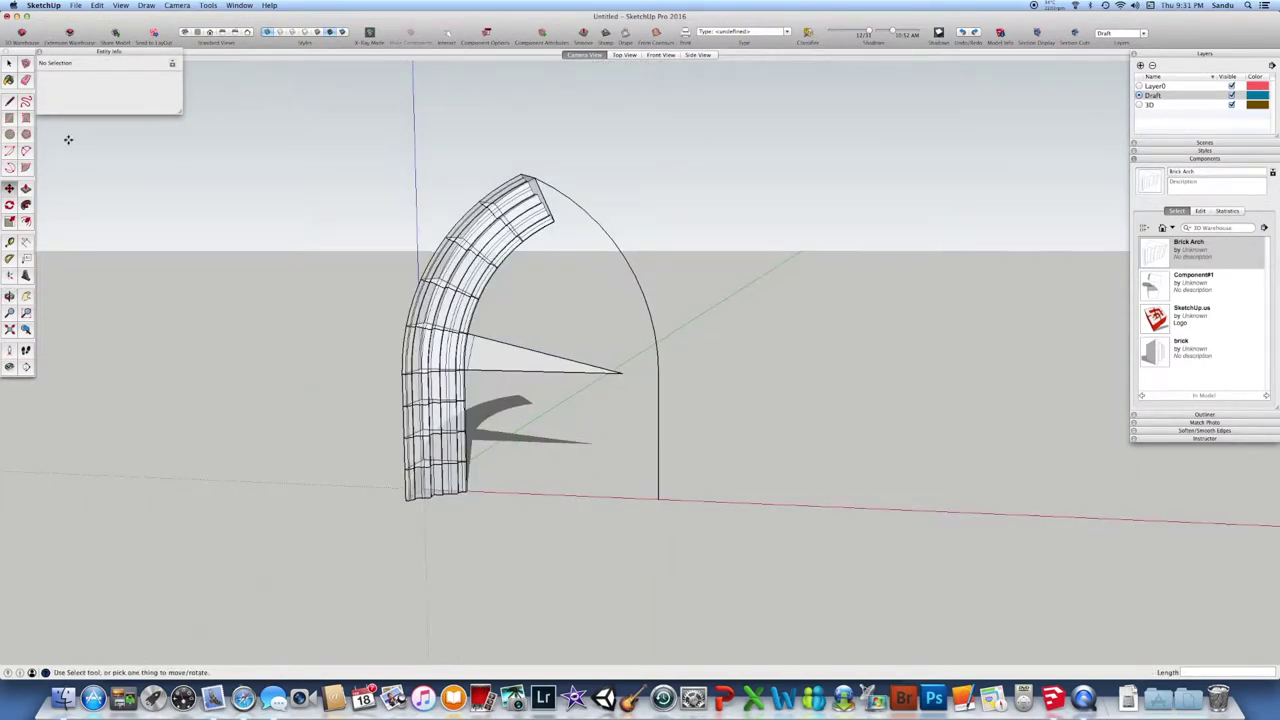
pyautogui.click(8, 65)
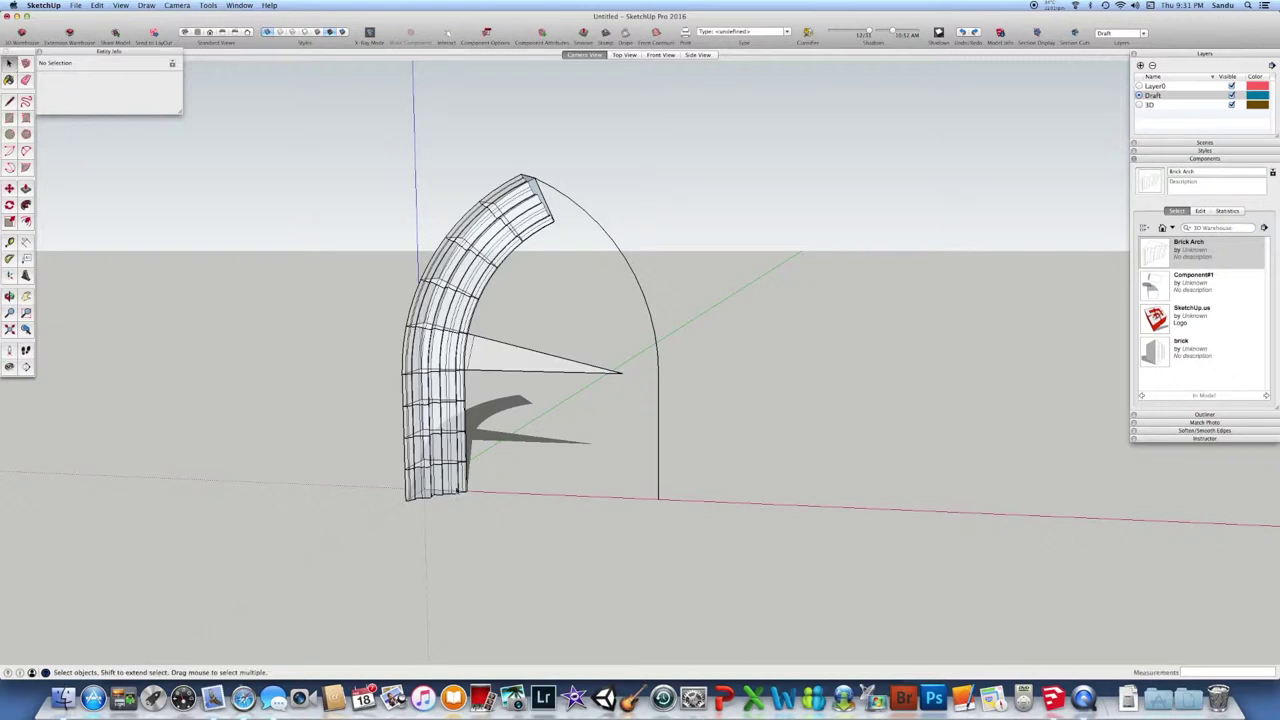
pyautogui.click(456, 486)
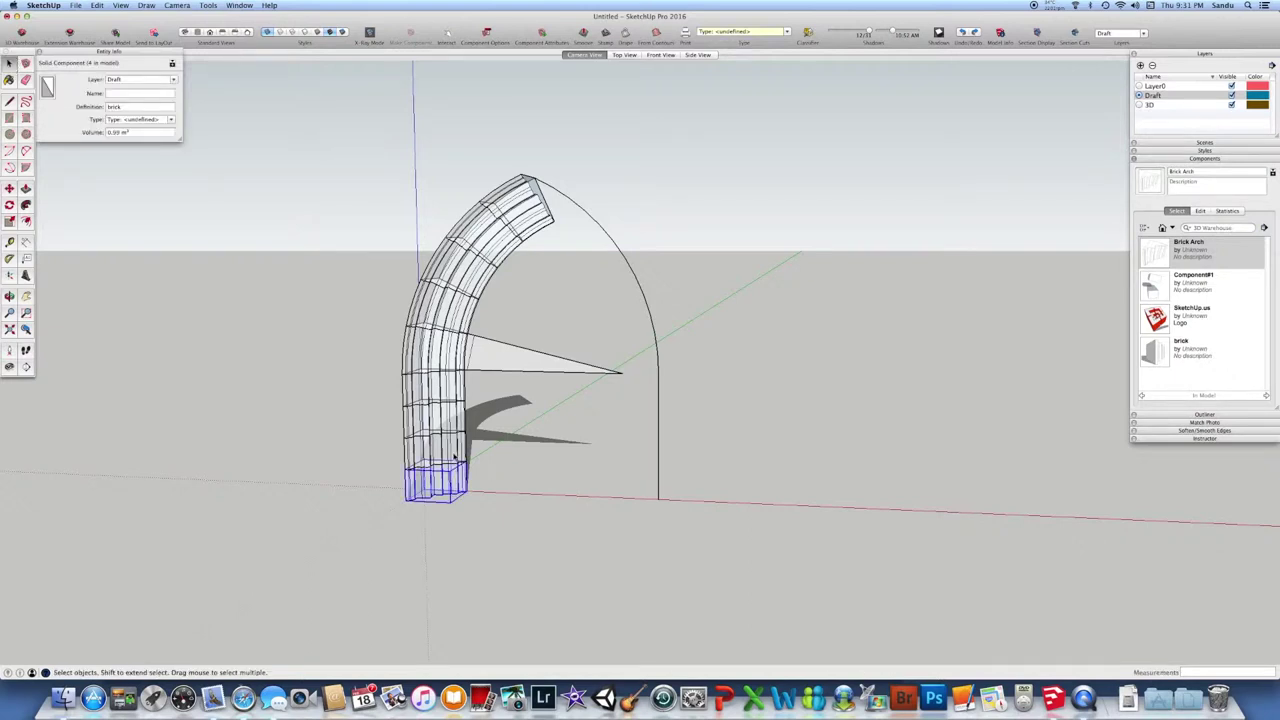
pyautogui.rightClick(453, 445)
pyautogui.rightClick(453, 418)
pyautogui.click(442, 505)
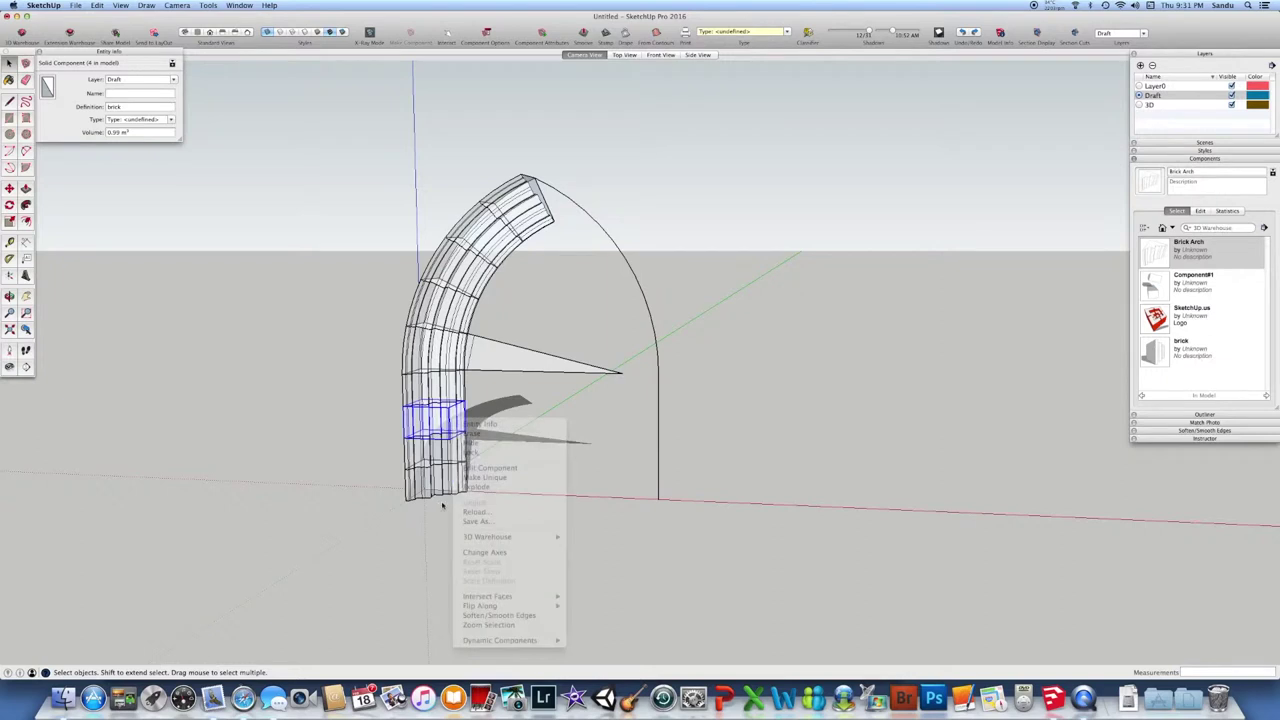
pyautogui.click(173, 80)
pyautogui.click(114, 88)
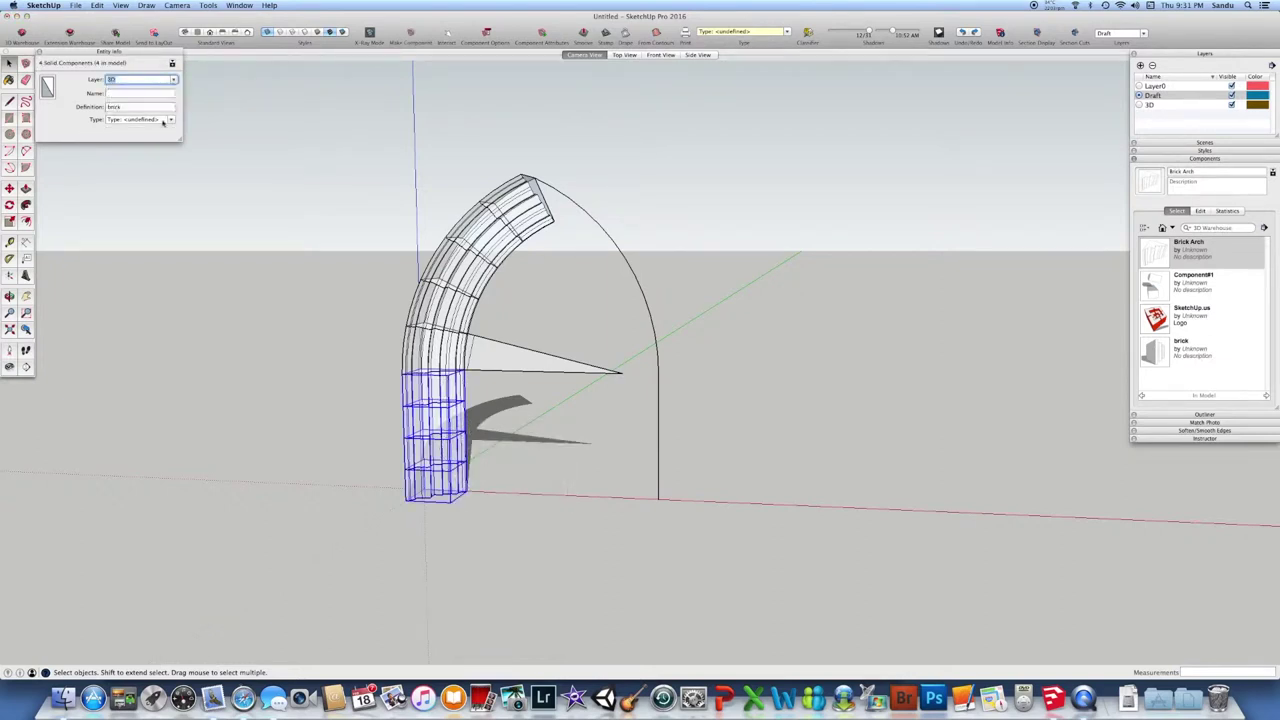
pyautogui.click(477, 494)
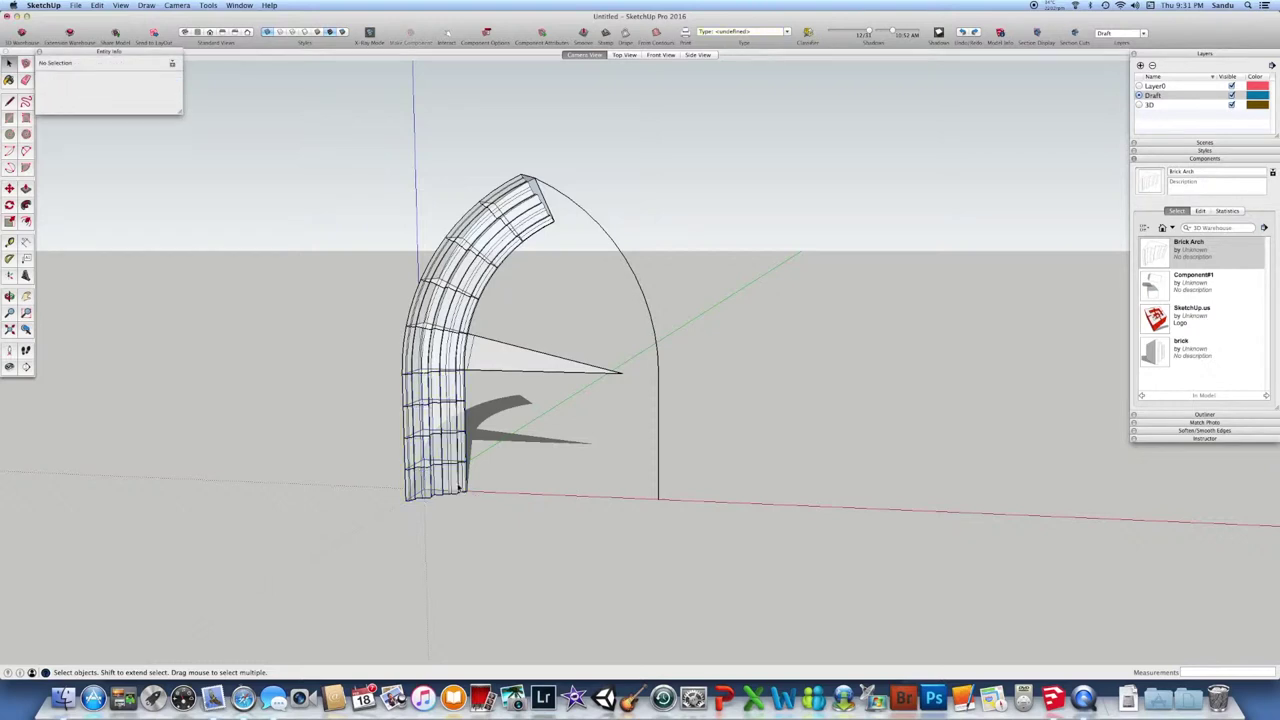
# - Open the lowest straight brick component, assign all its geometry to the 3D layer, and close it
pyautogui.doubleClick(442, 484)
pyautogui.moveTo(350, 438); pyautogui.dragTo(548, 545)
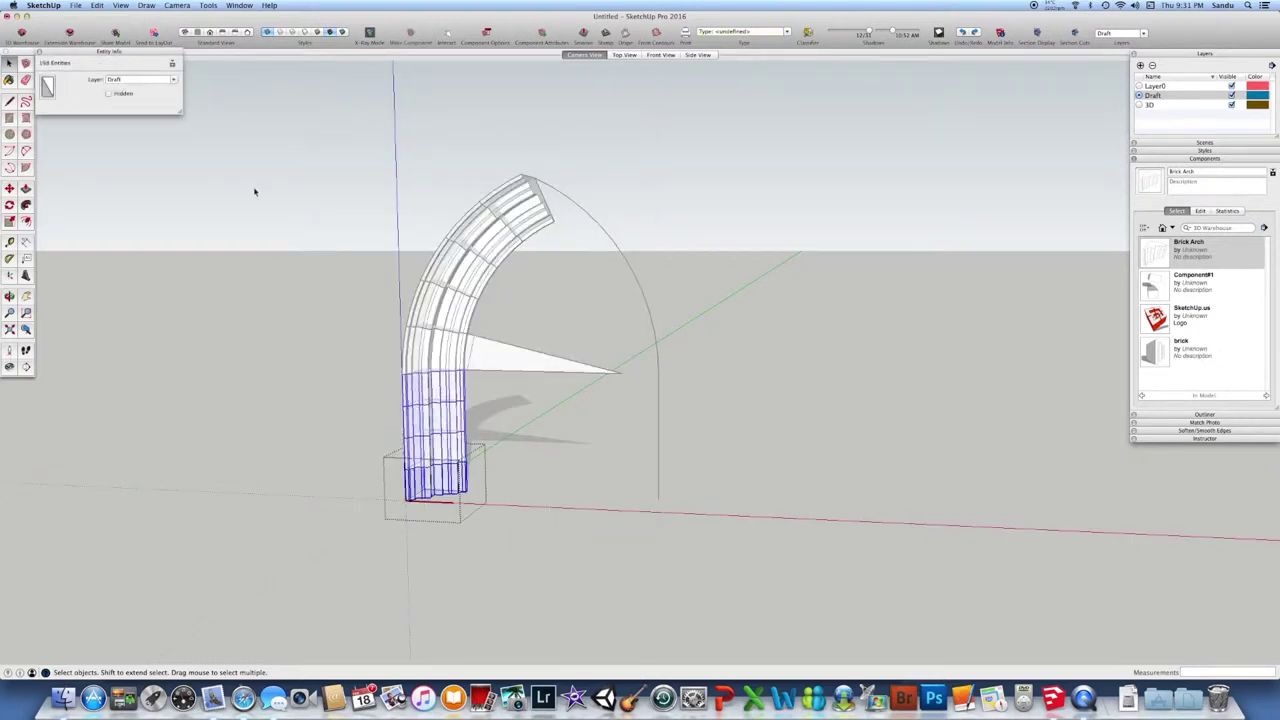
pyautogui.click(172, 80)
pyautogui.click(136, 90)
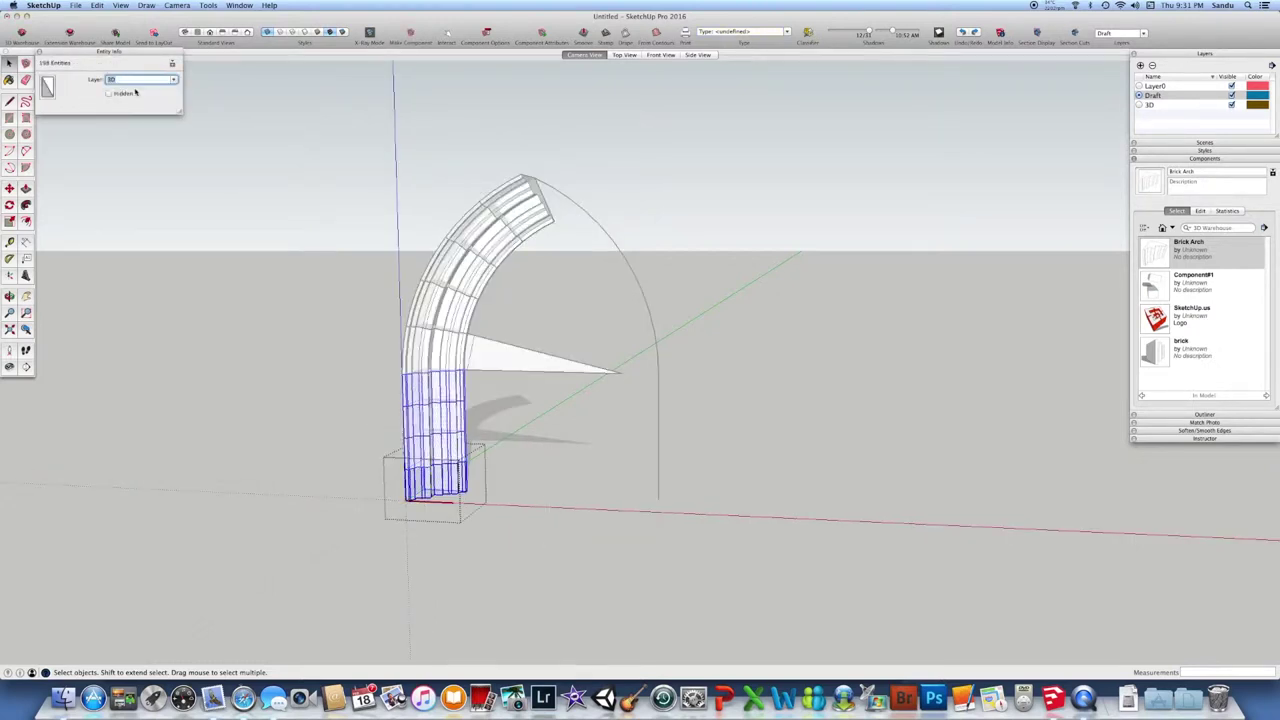
pyautogui.click(289, 248)
pyautogui.click(431, 359)
pyautogui.click(413, 353)
pyautogui.doubleClick(412, 352)
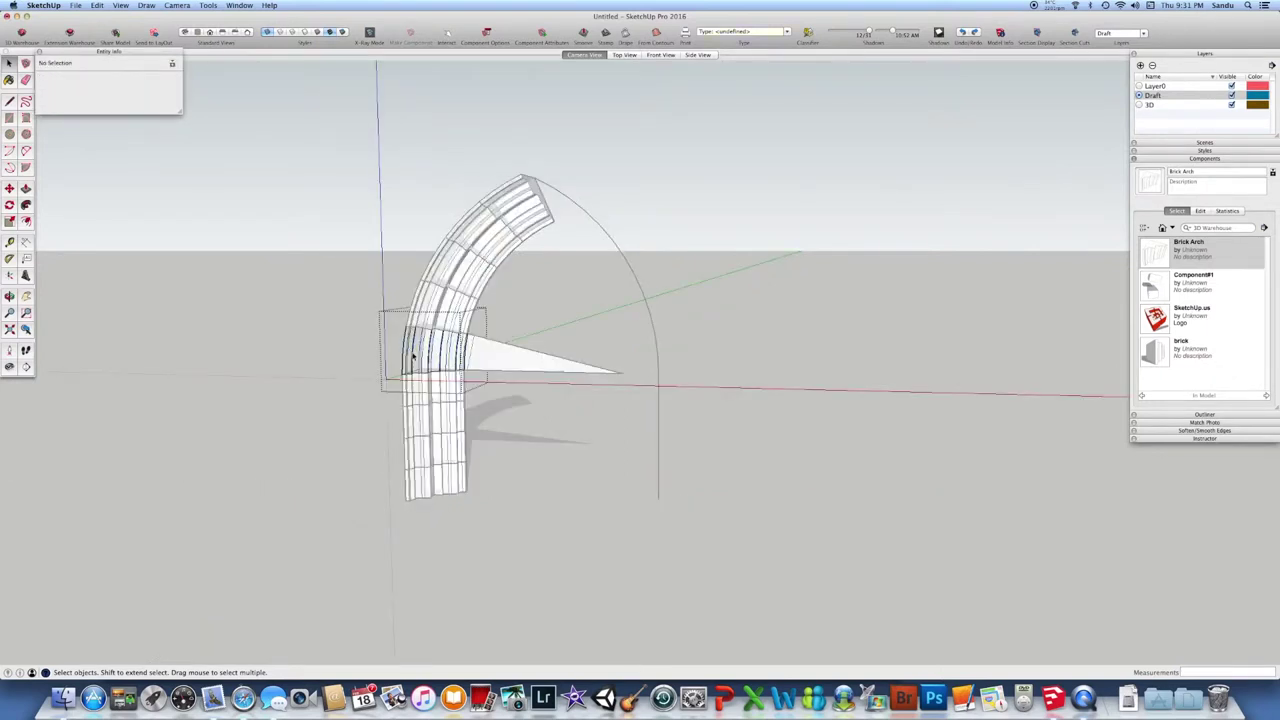
pyautogui.click(294, 200)
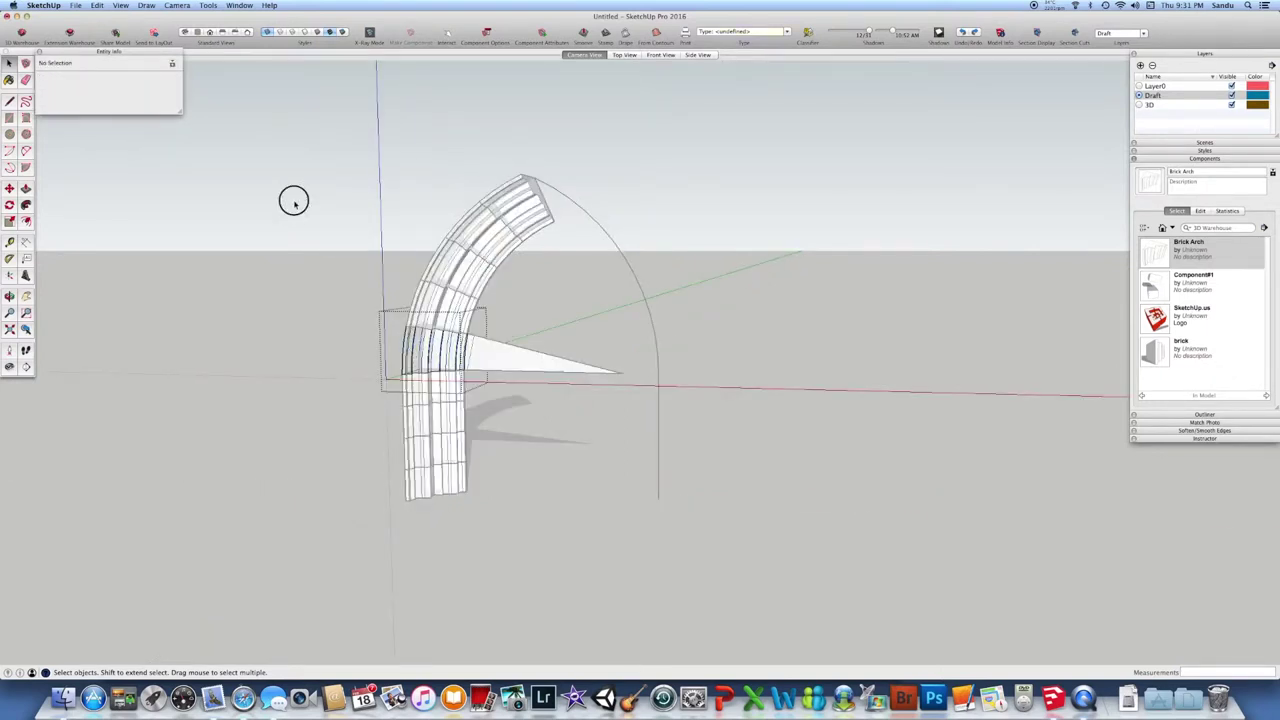
pyautogui.doubleClick(409, 351)
pyautogui.click(348, 284)
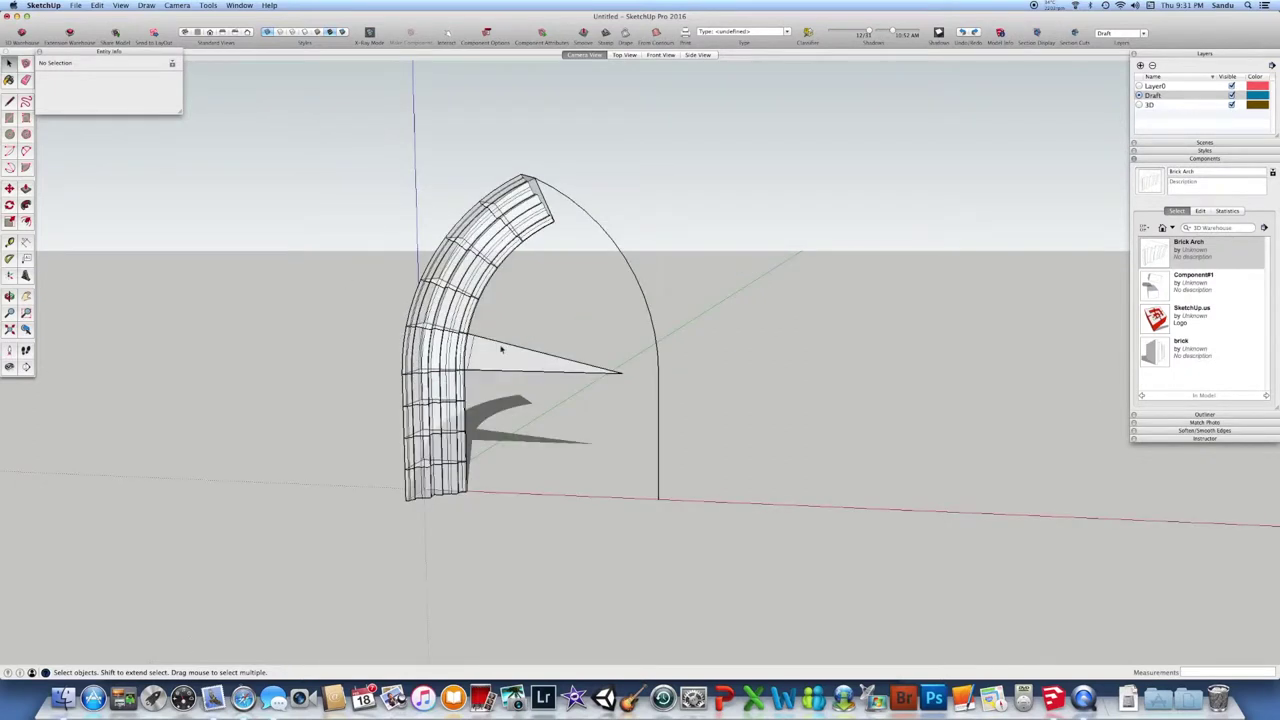
# - Select the lowest curved brick group and change its layer assignment
pyautogui.scroll(5, 423, 349)
pyautogui.click(437, 351)
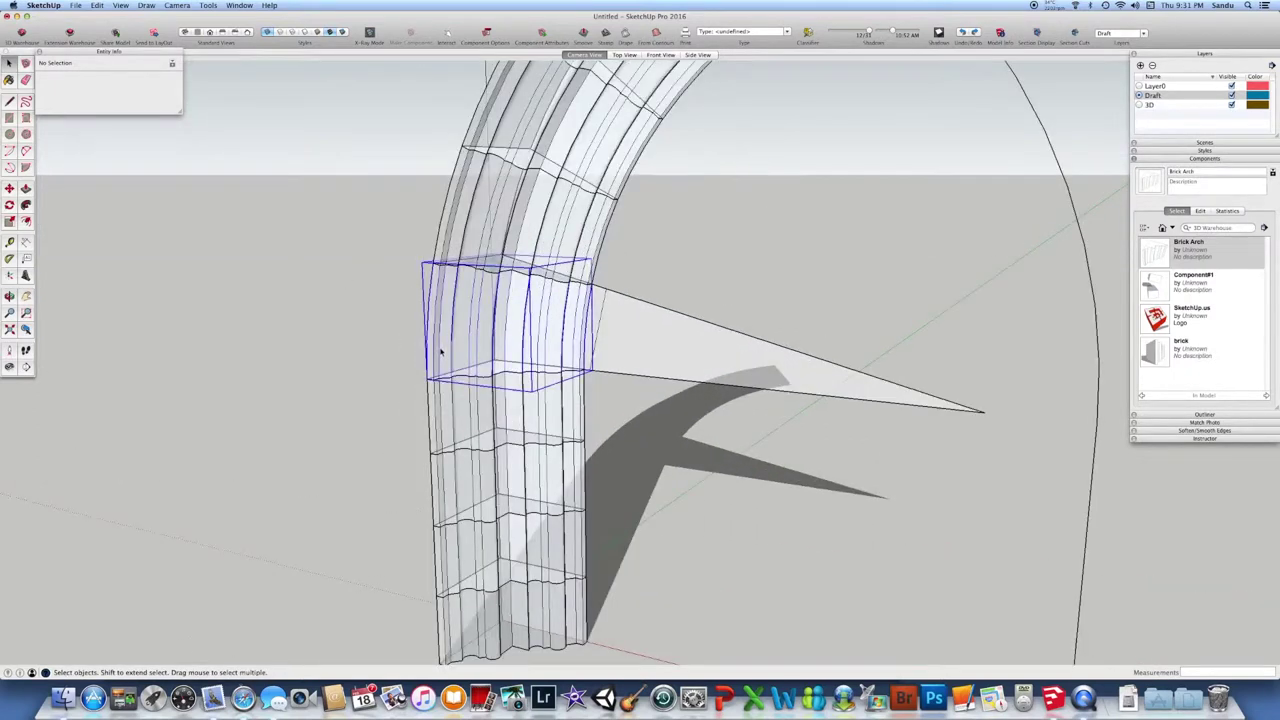
pyautogui.scroll(3, 440, 350)
pyautogui.click(174, 80)
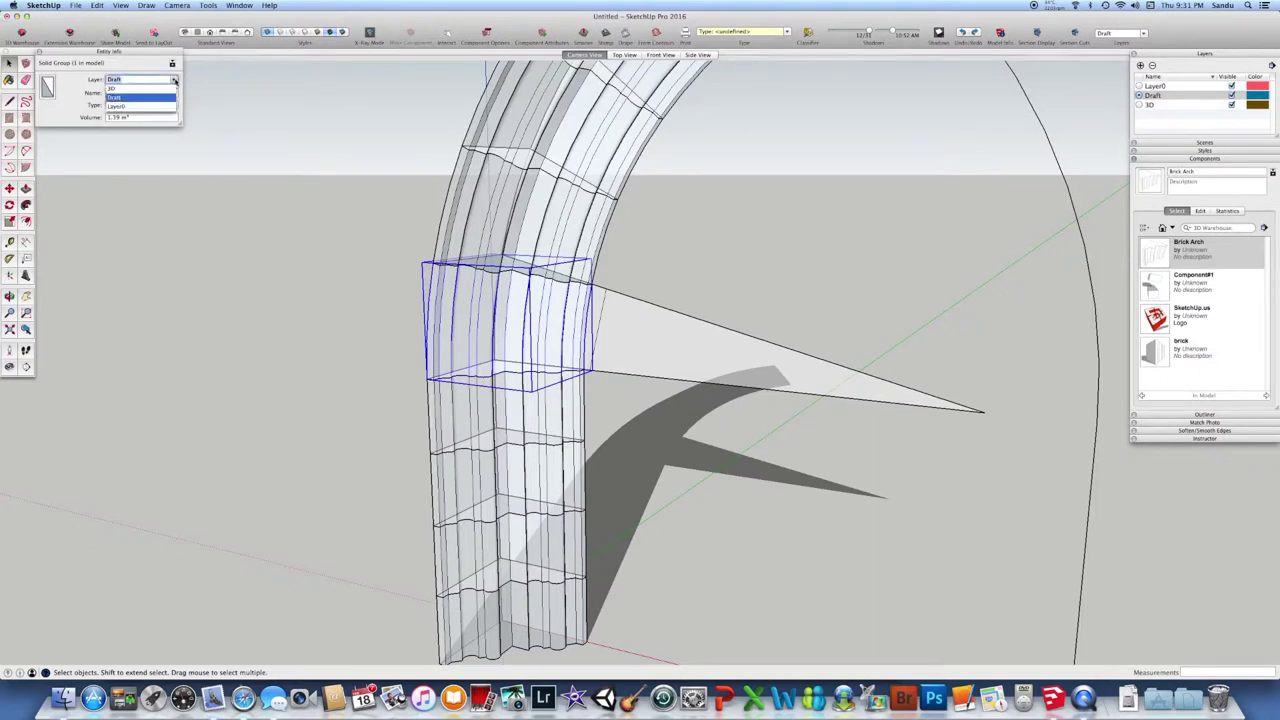
pyautogui.click(130, 108)
# - Open the lowest curved brick group, assign all its geometry to the 3D layer, and close it
pyautogui.doubleClick(449, 306)
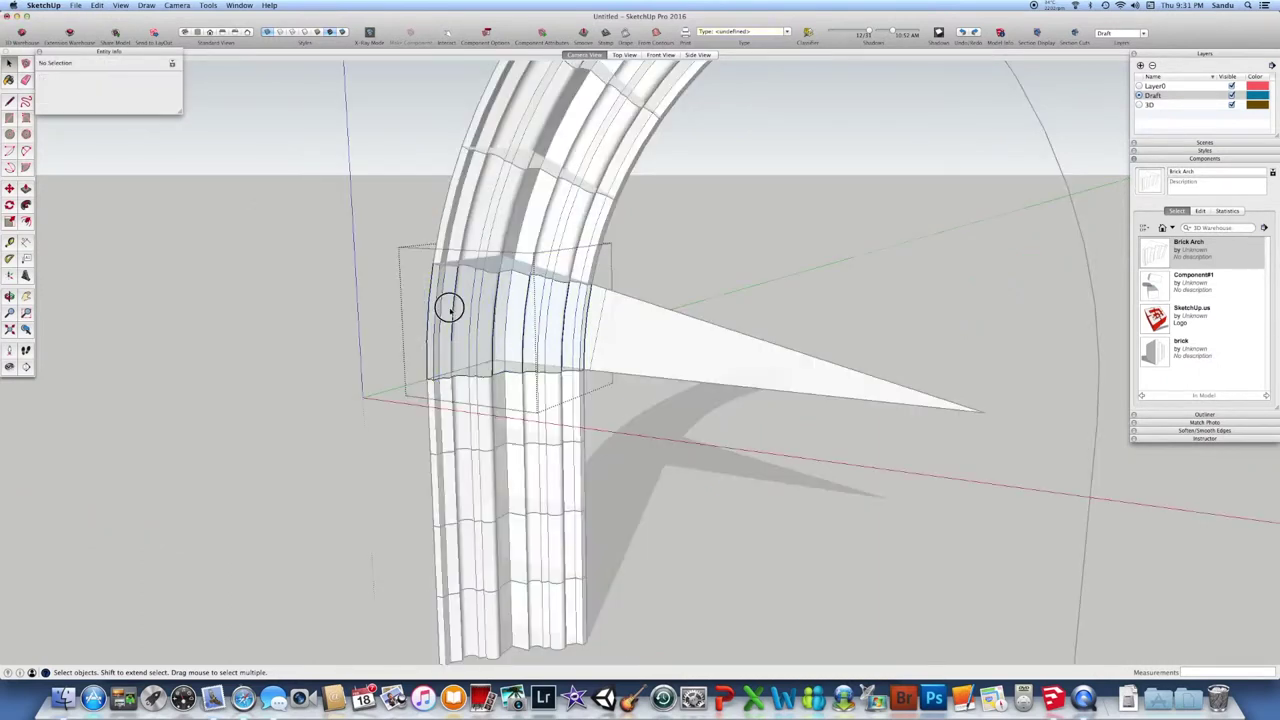
pyautogui.moveTo(320, 238); pyautogui.dragTo(665, 442)
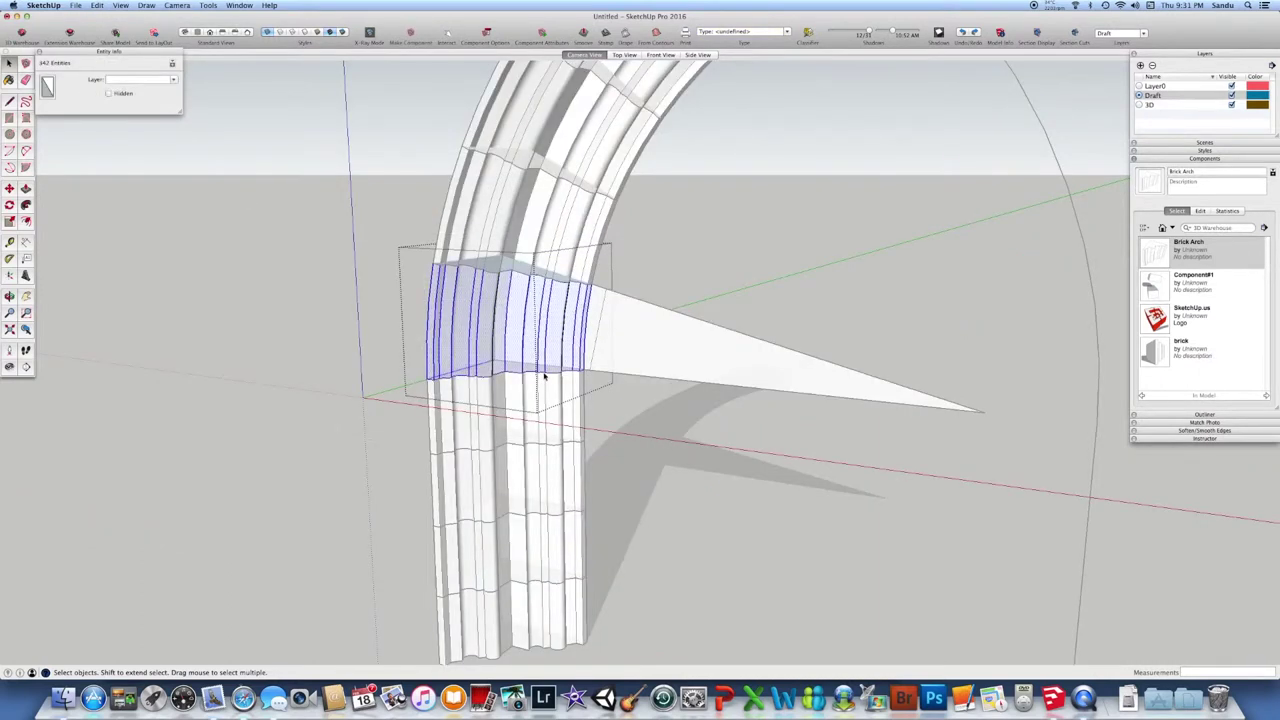
pyautogui.click(174, 80)
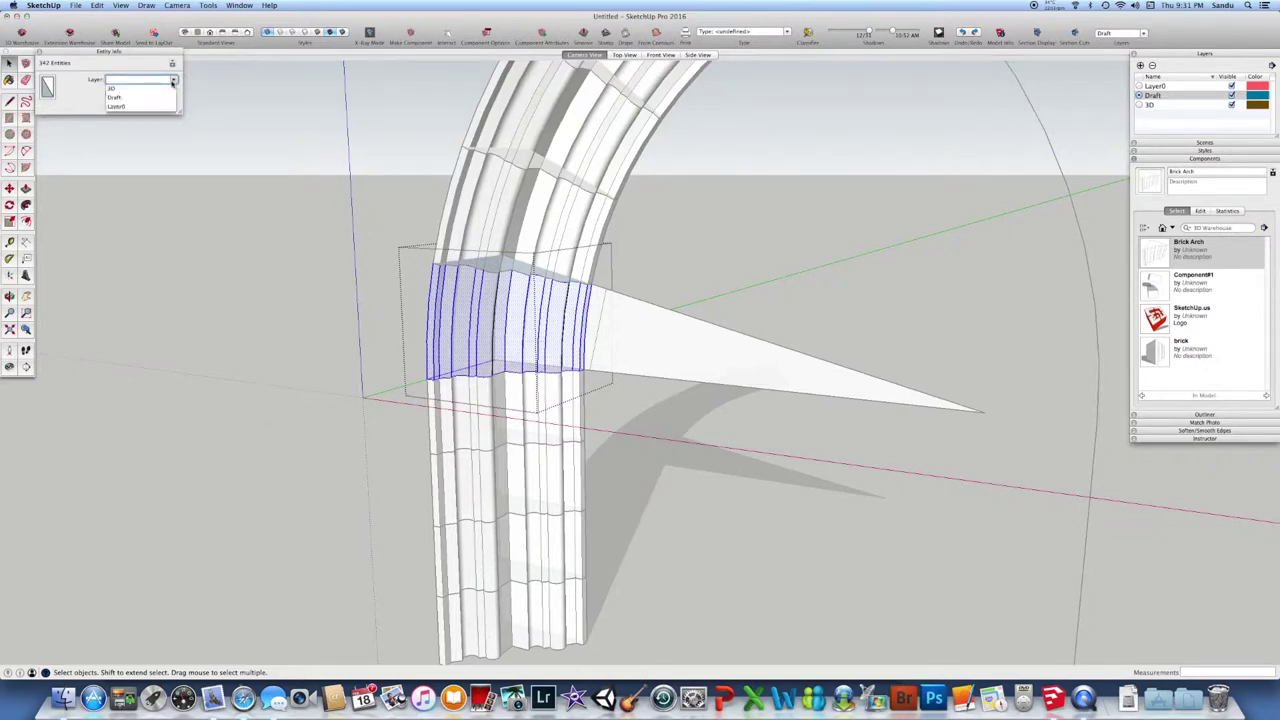
pyautogui.click(127, 93)
pyautogui.moveTo(297, 237); pyautogui.dragTo(370, 235, button='middle')
pyautogui.click(370, 237)
pyautogui.click(326, 263)
# - Open the second curved brick group from the bottom of the curve and assign all its geometry to the 3D layer
pyautogui.scroll(1, 351, 233)
pyautogui.click(381, 236)
pyautogui.doubleClick(381, 235)
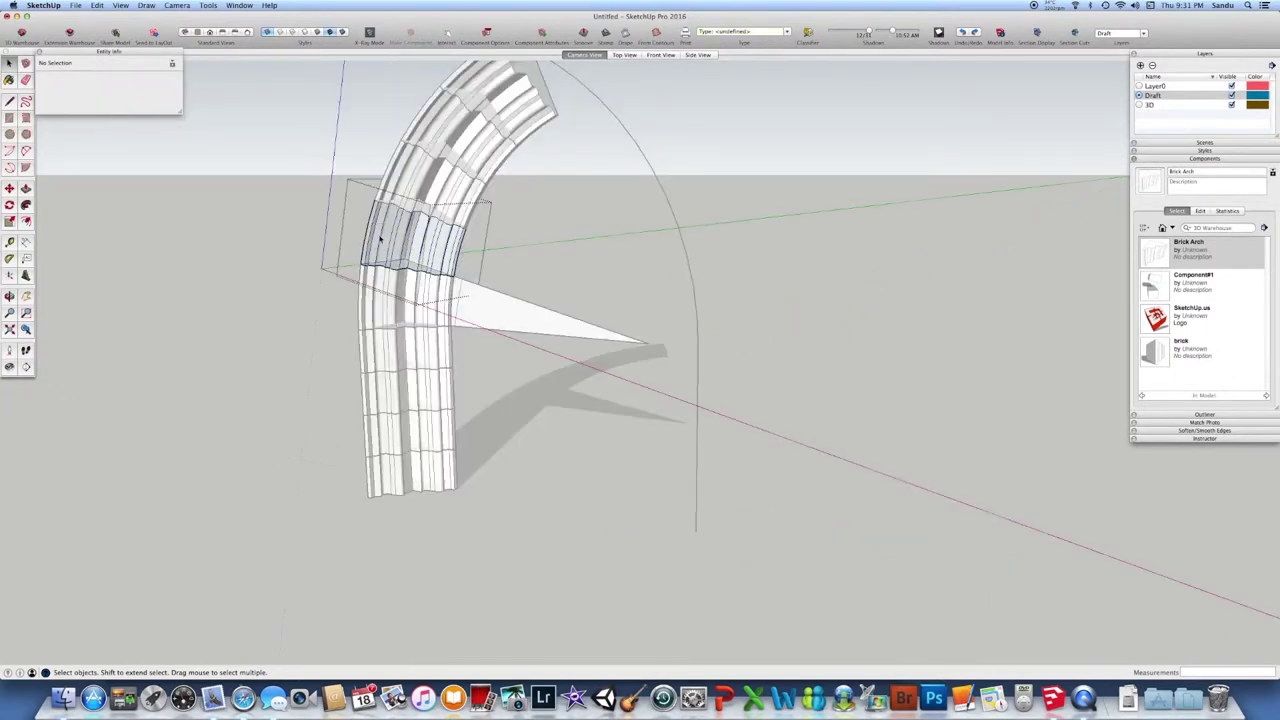
pyautogui.press('super+a')
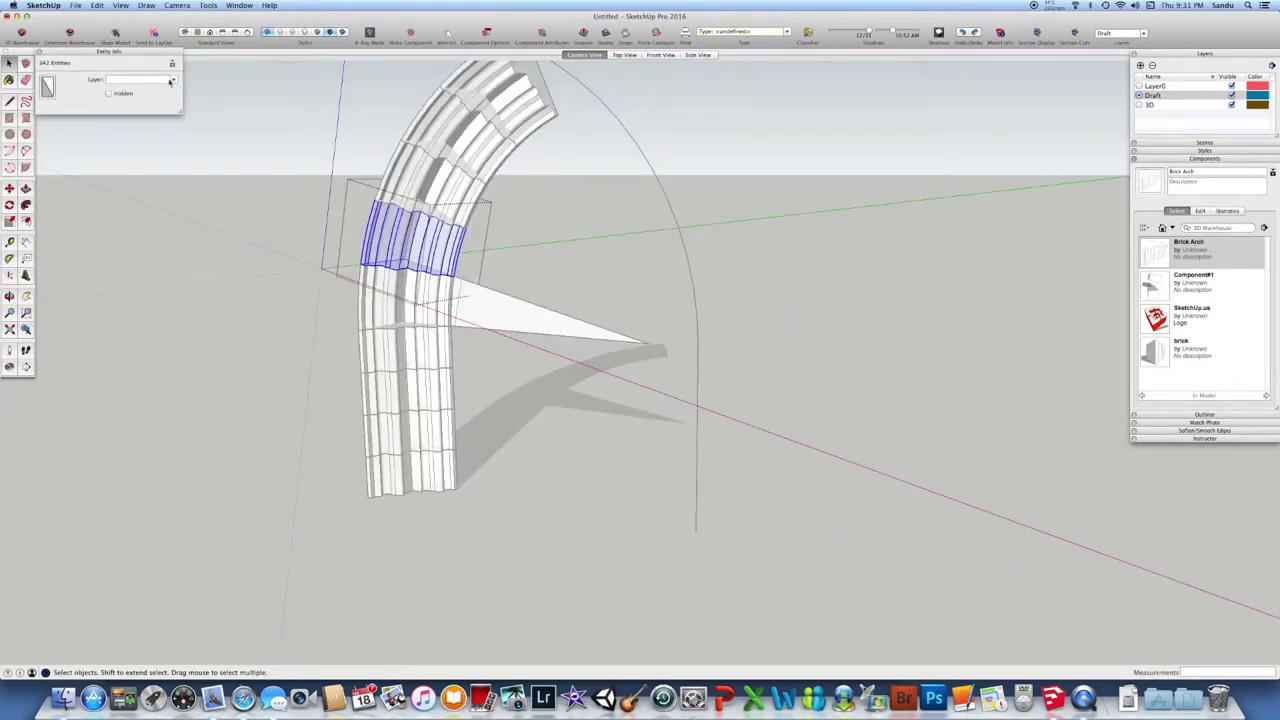
pyautogui.click(170, 81)
pyautogui.click(130, 98)
# - Close the second curved brick group and assign the group itself to the 3D layer
pyautogui.click(374, 237)
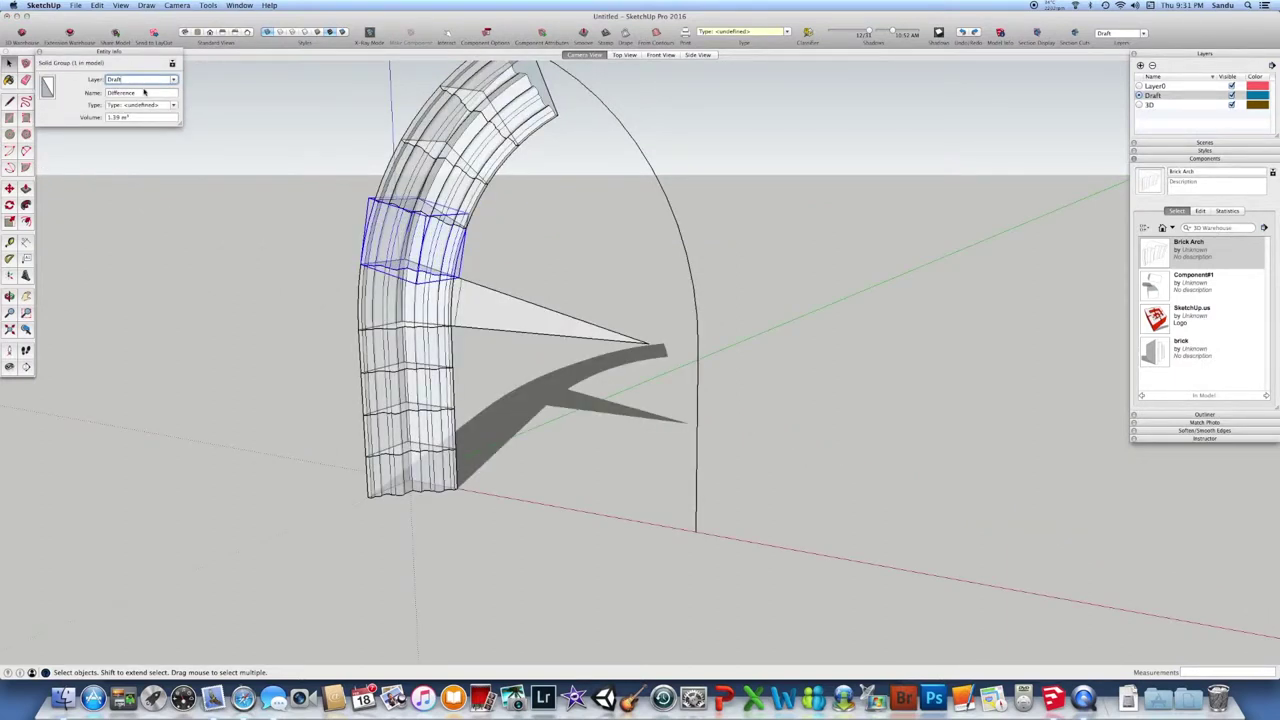
pyautogui.click(172, 80)
pyautogui.click(140, 90)
pyautogui.click(269, 220)
pyautogui.scroll(2, 272, 264)
pyautogui.scroll(-3, 272, 264)
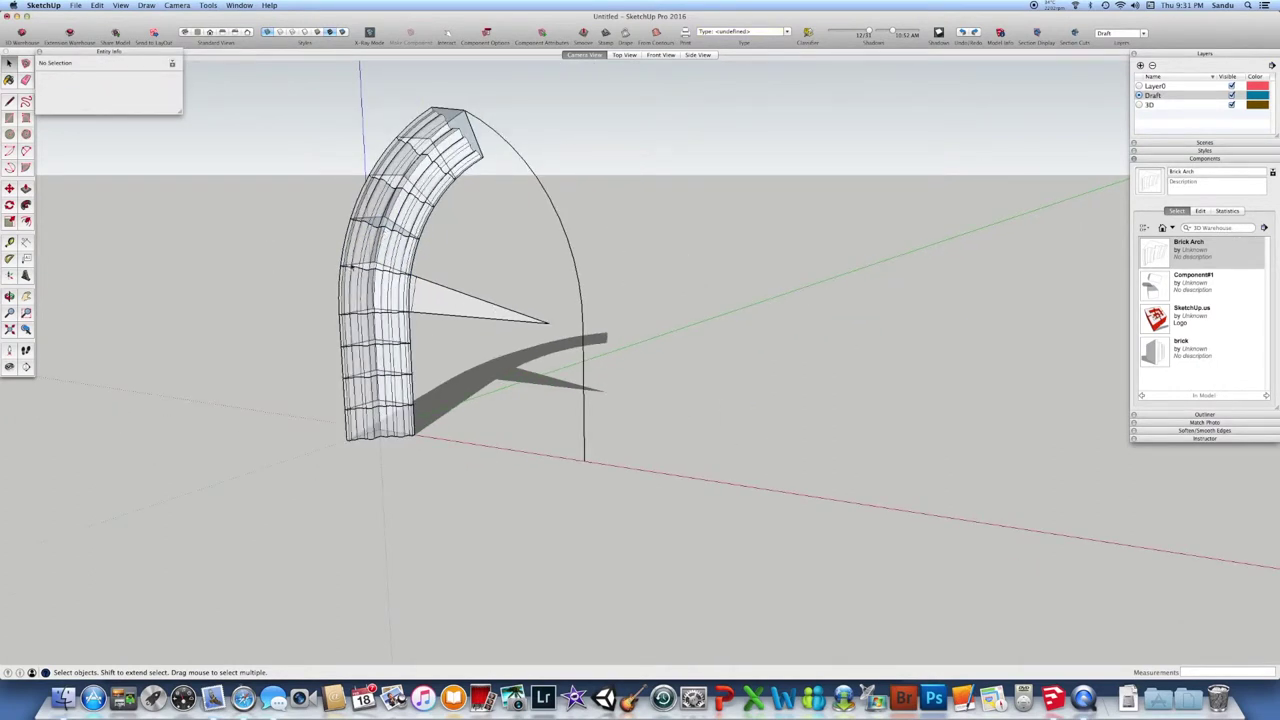
# - Assign the third curved brick group up the arch to the 3D layer
pyautogui.click(371, 194)
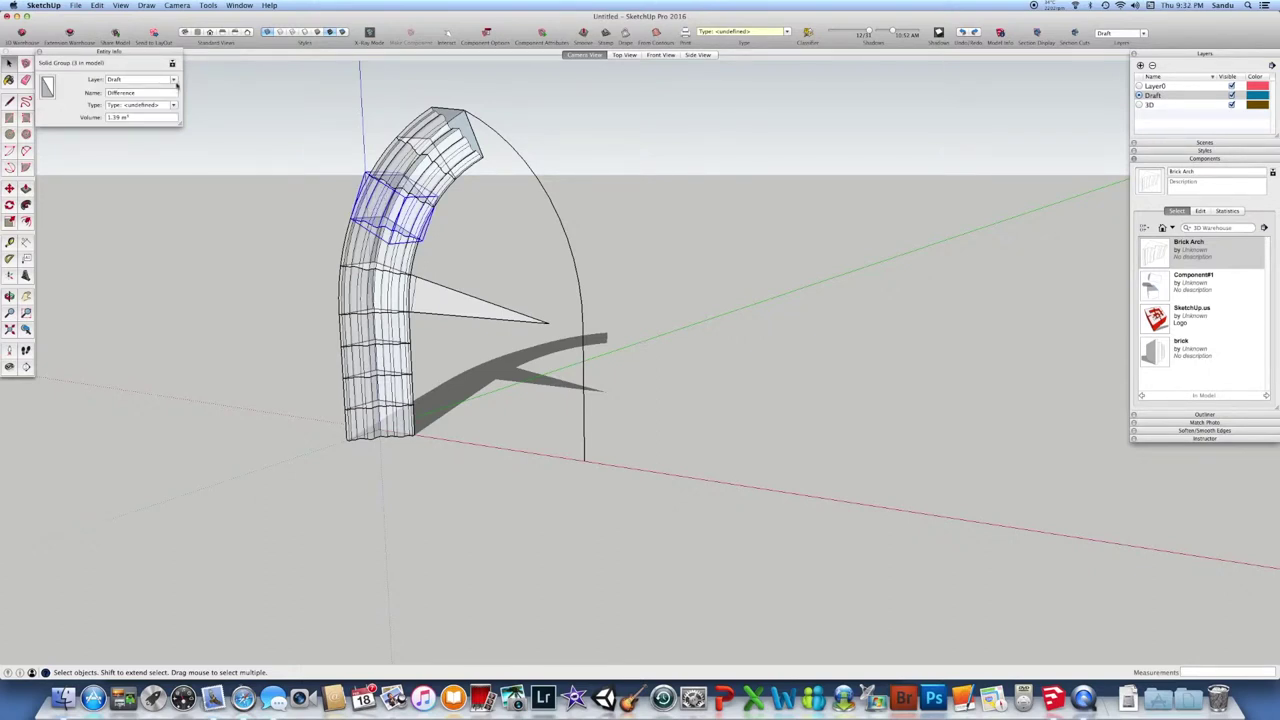
pyautogui.click(175, 80)
pyautogui.click(145, 96)
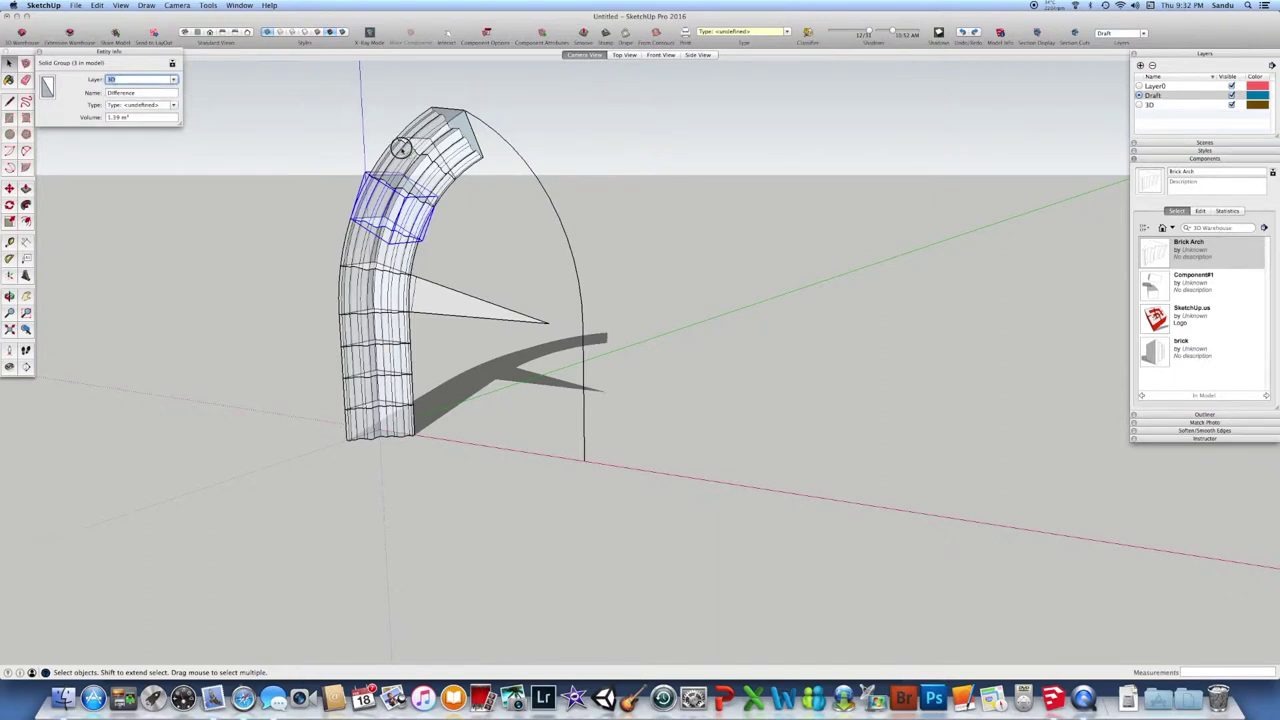
pyautogui.press('super+z')
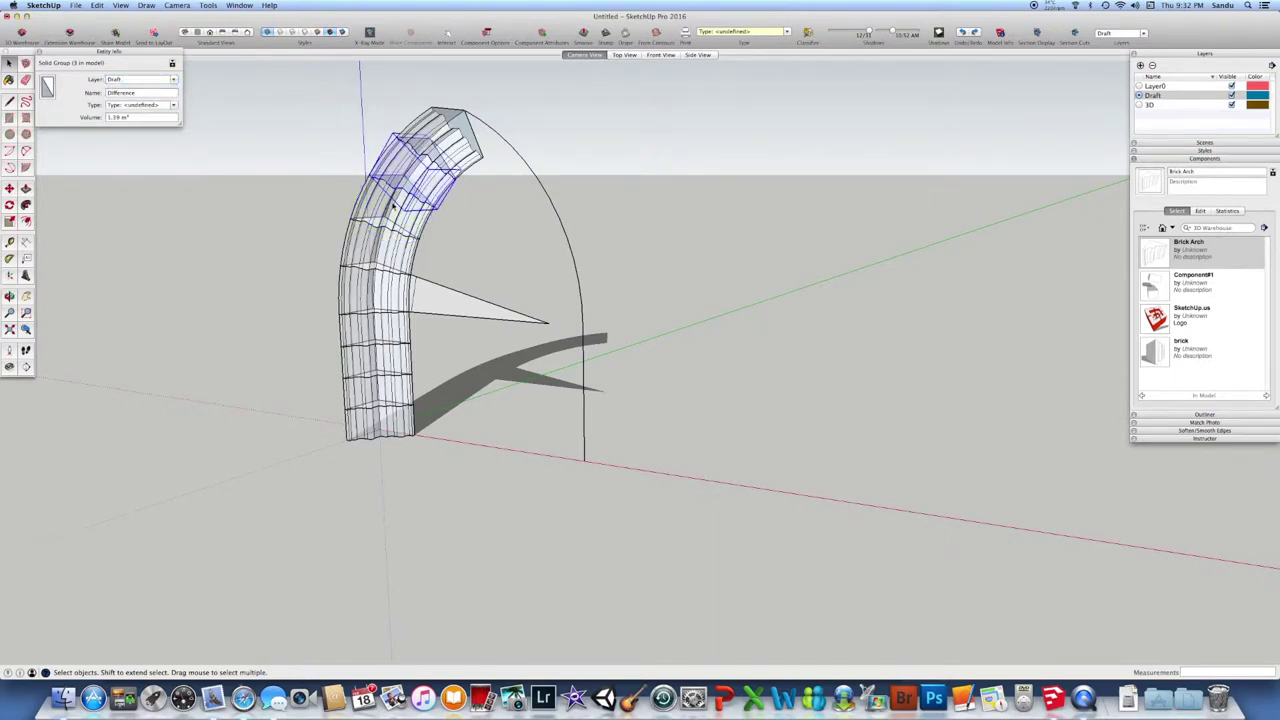
# - Open the third curved brick group, assign all its geometry to the 3D layer, and close it
pyautogui.doubleClick(378, 208)
pyautogui.moveTo(303, 163); pyautogui.dragTo(465, 270)
pyautogui.click(172, 81)
pyautogui.click(173, 80)
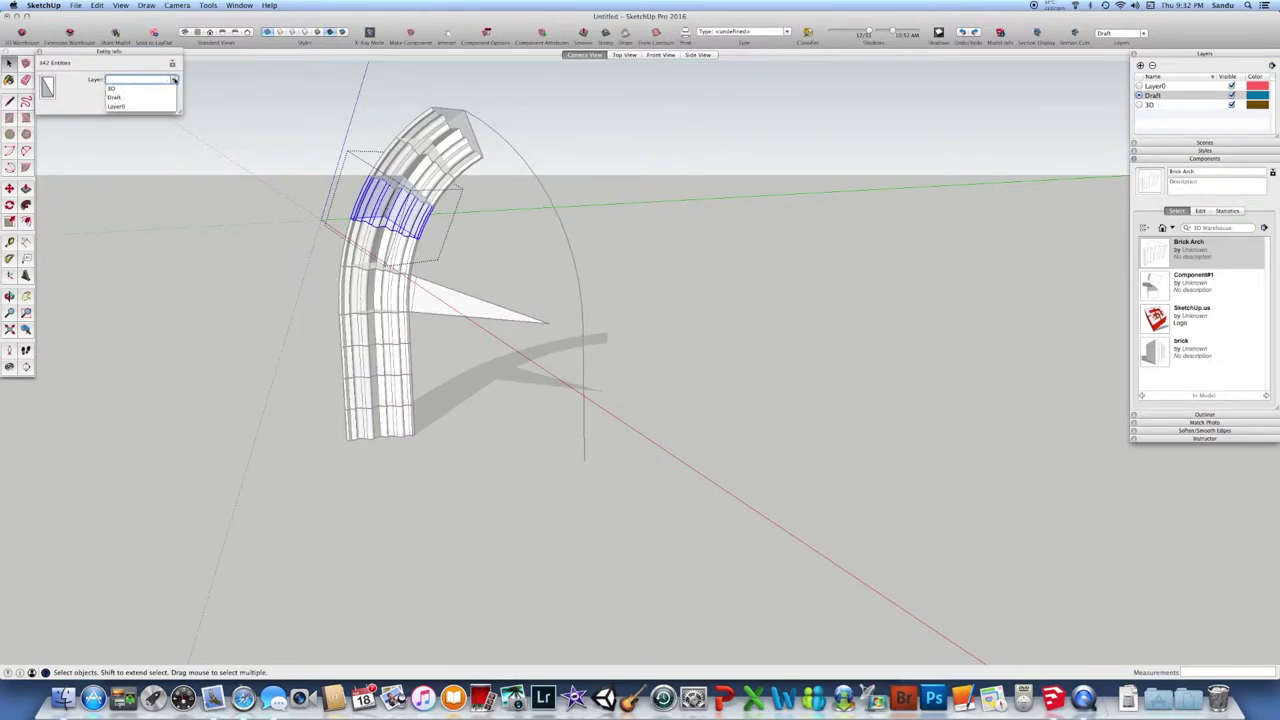
pyautogui.click(122, 93)
pyautogui.click(306, 121)
# - Assign the fourth curved brick group, just below the topmost one, to the 3D layer
pyautogui.click(406, 155)
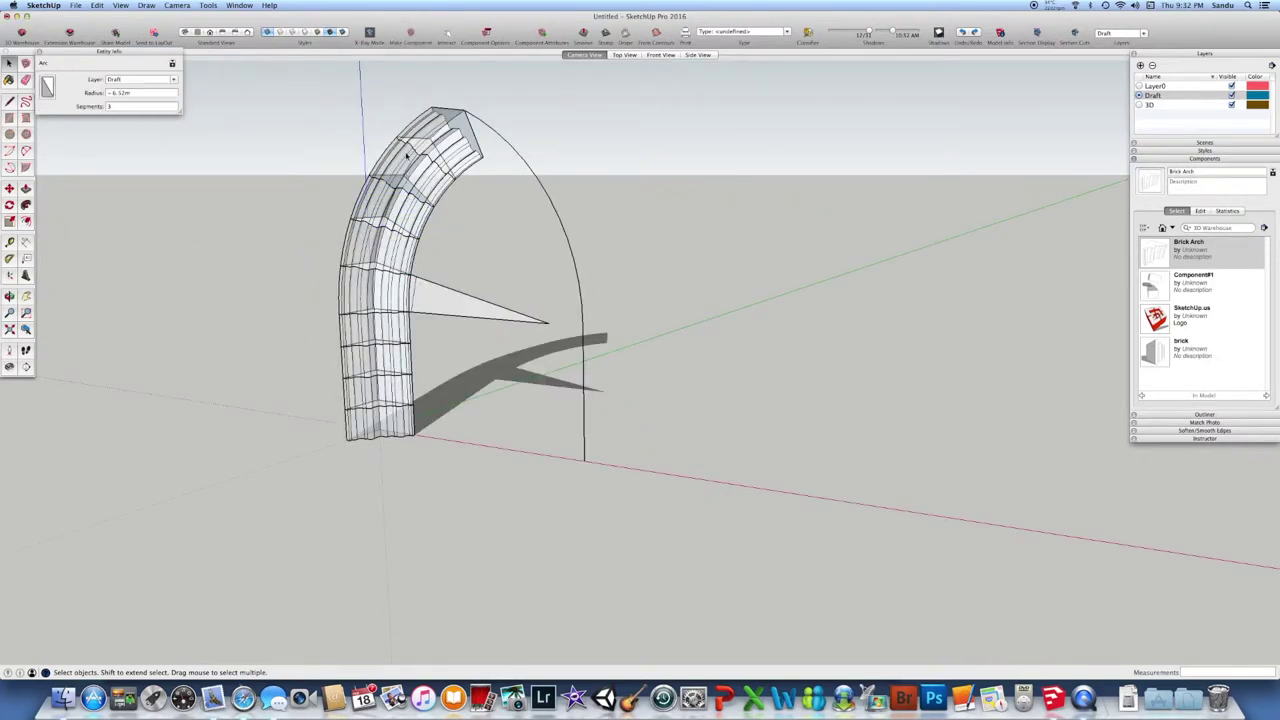
pyautogui.click(395, 158)
pyautogui.click(458, 133)
pyautogui.click(398, 161)
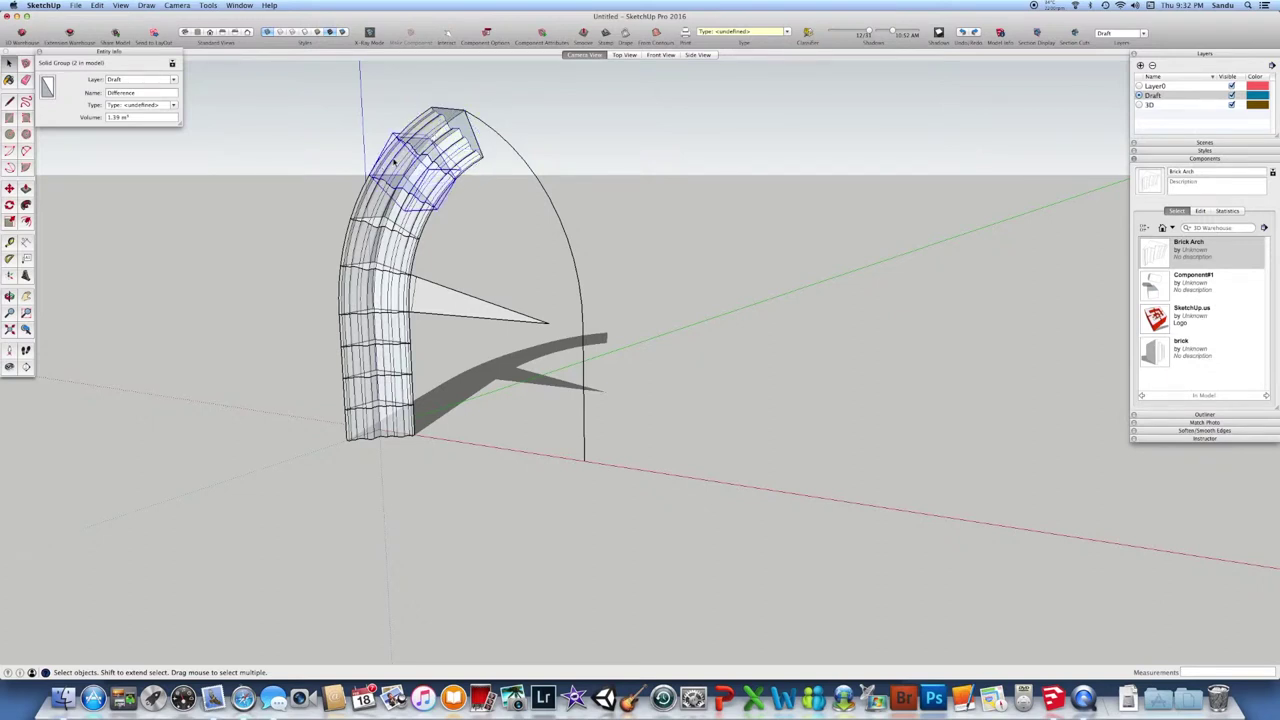
pyautogui.click(160, 80)
pyautogui.click(140, 89)
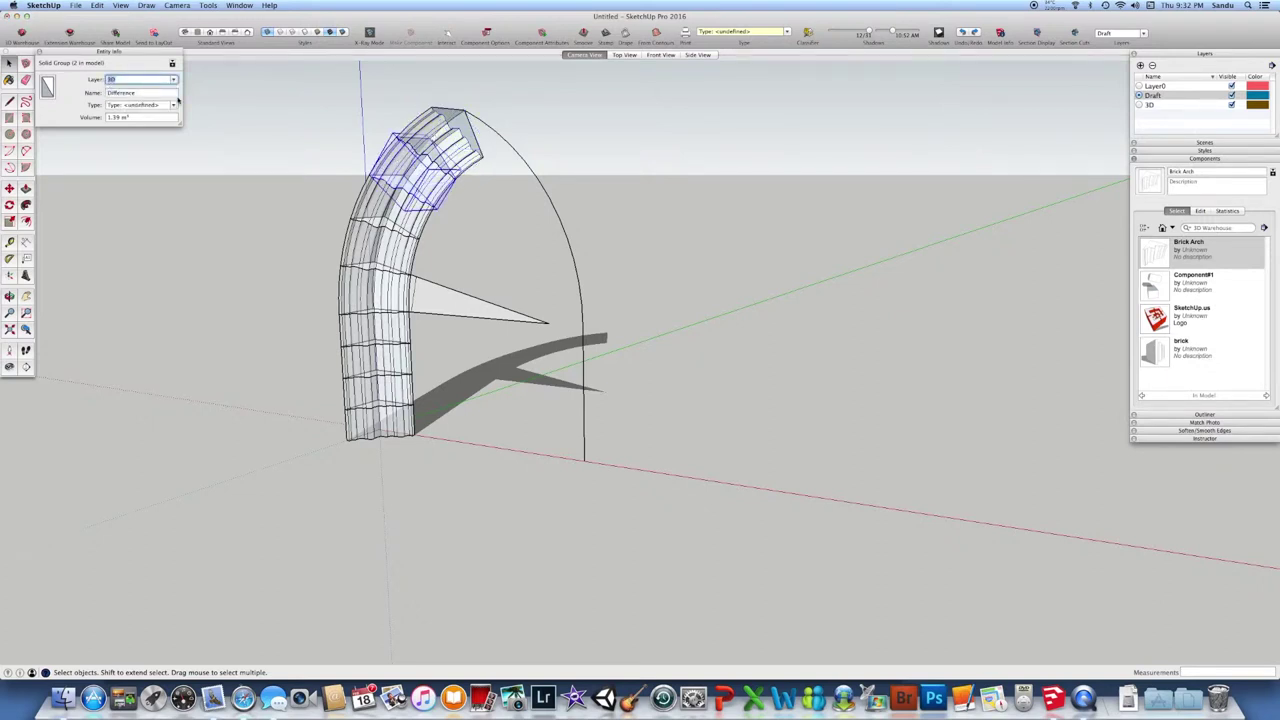
# - Open the fourth curved brick group, assign all its geometry to the 3D layer, and close it
pyautogui.doubleClick(403, 153)
pyautogui.moveTo(329, 115); pyautogui.dragTo(541, 283)
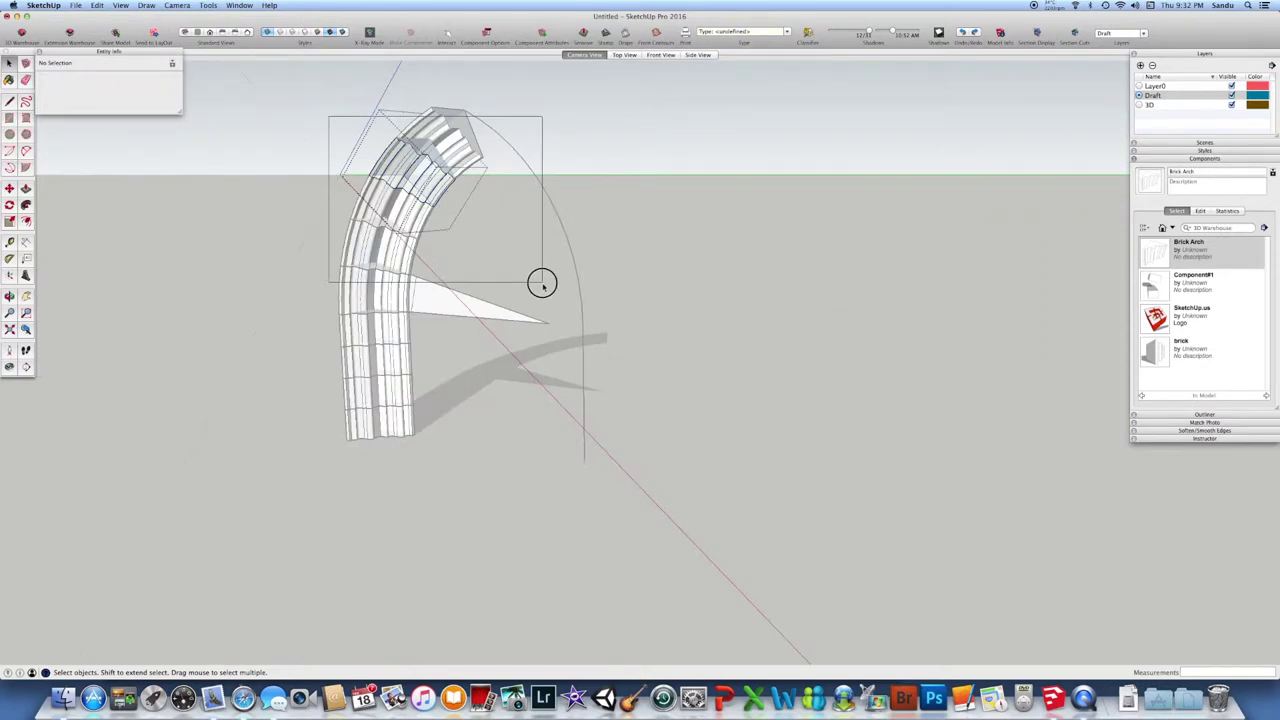
pyautogui.click(173, 80)
pyautogui.click(125, 88)
pyautogui.moveTo(323, 213); pyautogui.dragTo(367, 222, button='middle')
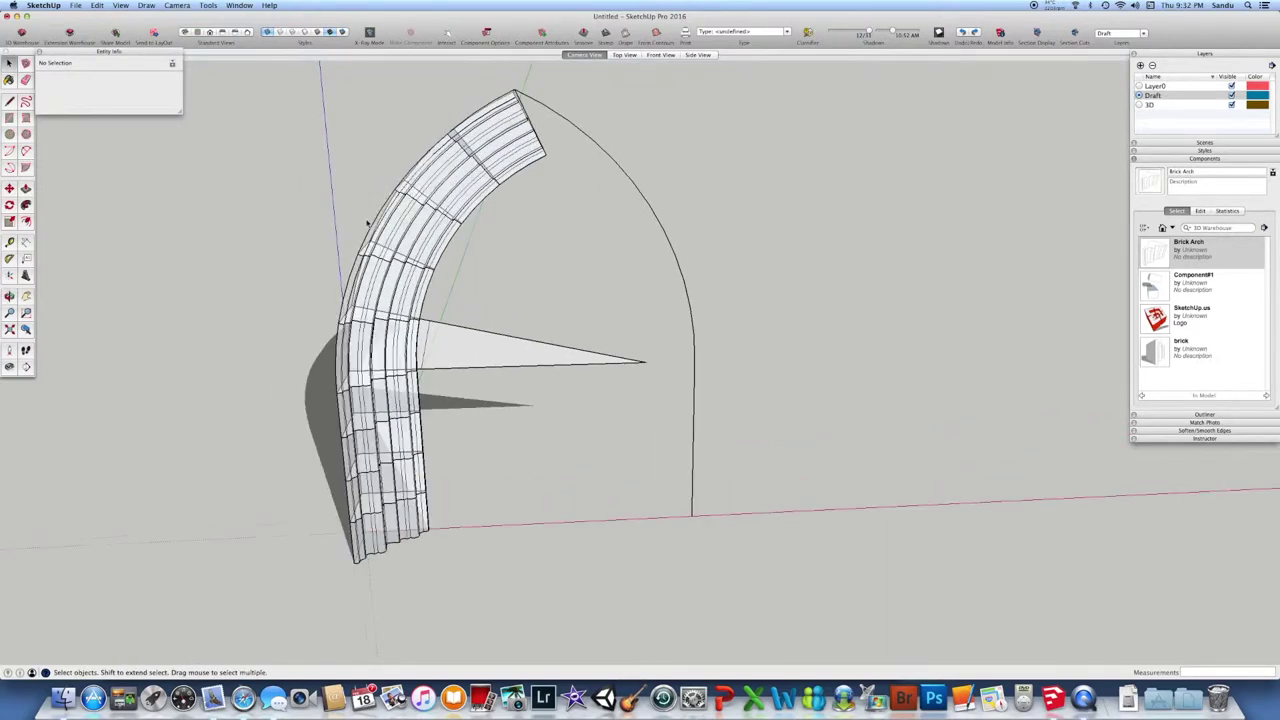
# - Draw a horizontal rectangle from the arch's apex, extending past the topmost brick over the empty half of the arch
pyautogui.click(521, 155)
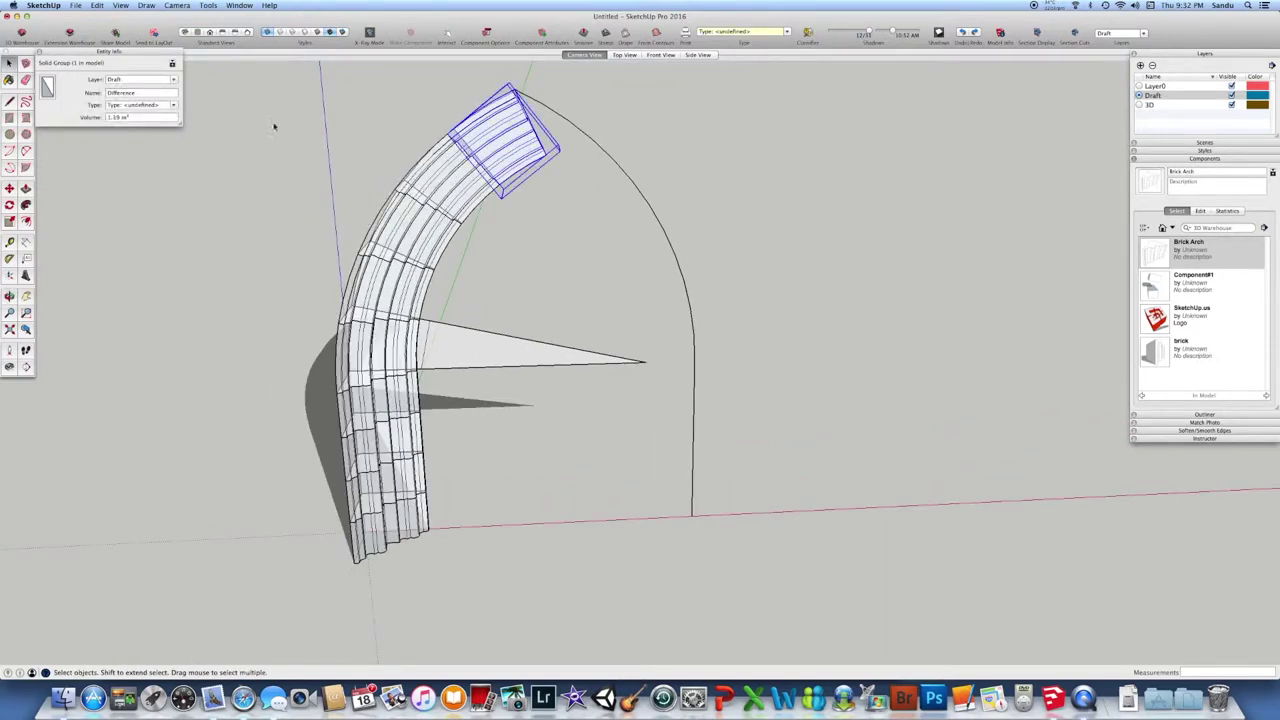
pyautogui.click(532, 178)
pyautogui.moveTo(534, 180); pyautogui.dragTo(509, 82, button='middle')
pyautogui.moveTo(540, 252); pyautogui.dragTo(462, 350, button='middle')
pyautogui.scroll(-4, 517, 309)
pyautogui.moveTo(517, 309); pyautogui.dragTo(392, 367, button='middle')
pyautogui.moveTo(517, 335); pyautogui.dragTo(517, 401, button='middle')
pyautogui.click(9, 117)
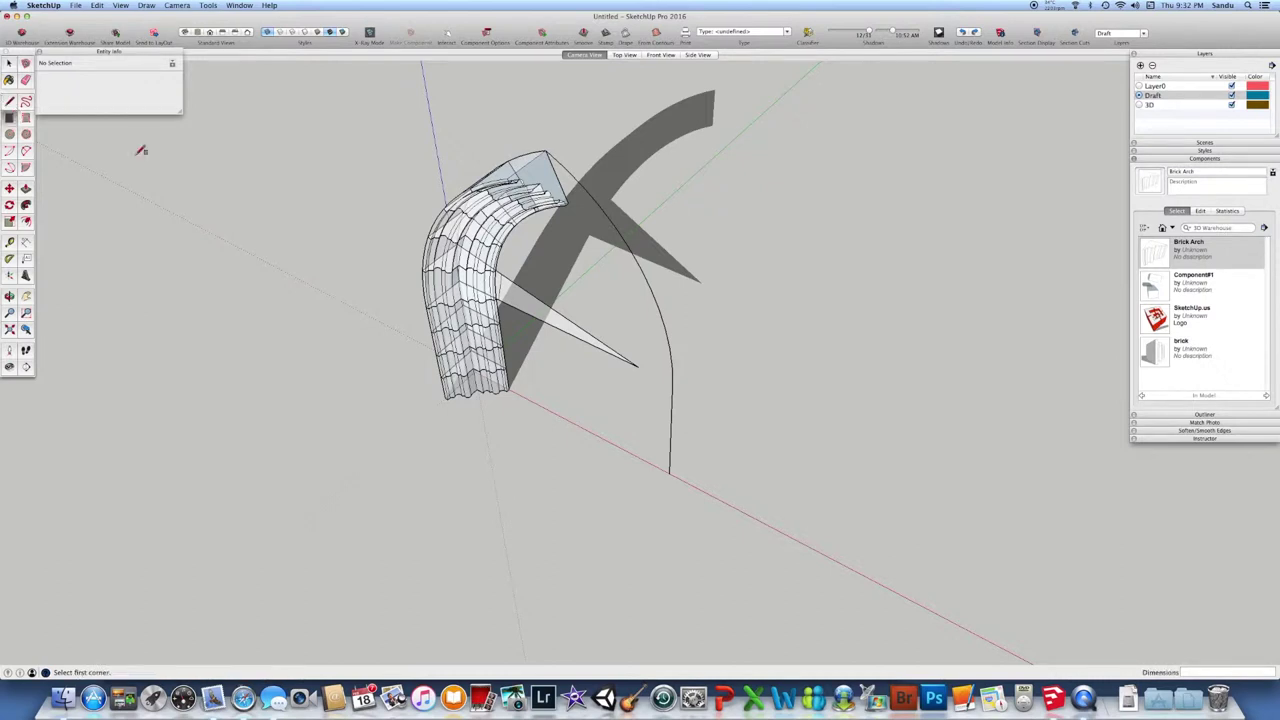
pyautogui.click(547, 152)
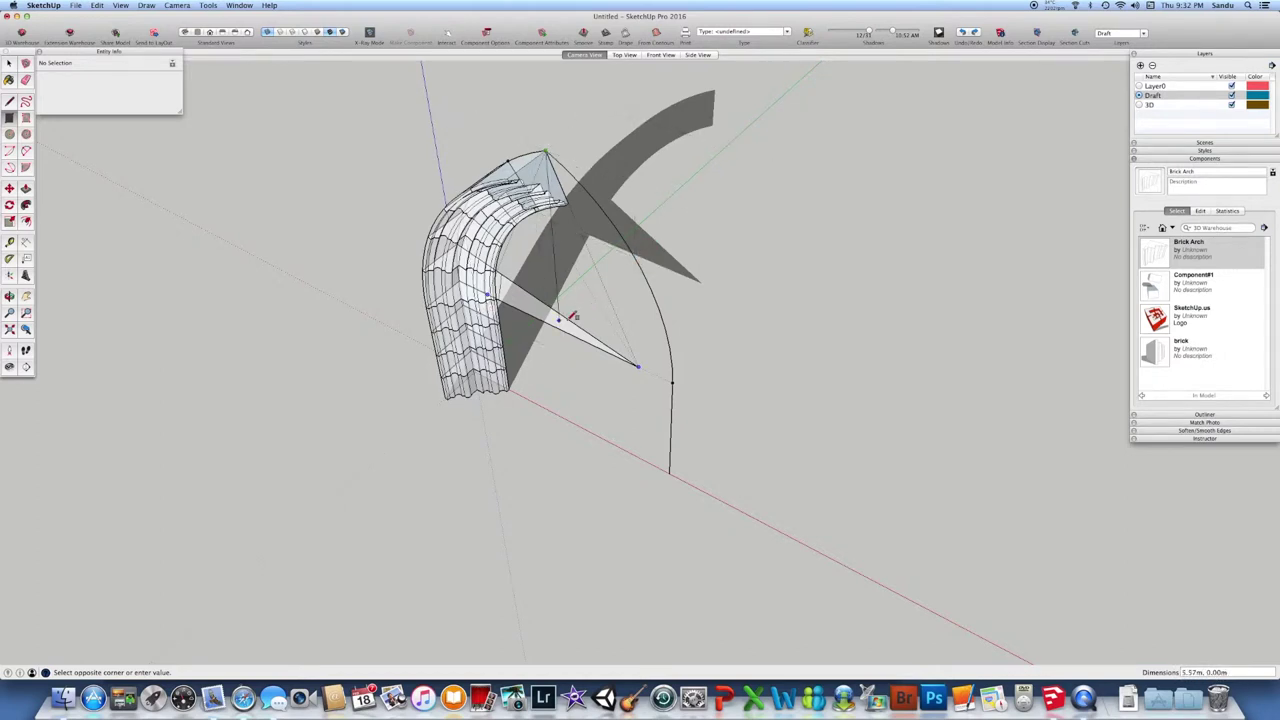
pyautogui.click(626, 310)
pyautogui.moveTo(568, 320); pyautogui.dragTo(563, 237, button='middle')
# - Push/Pull the rectangle downward into a box that encloses the end of the topmost brick beyond the arch's centre line
pyautogui.press('p')
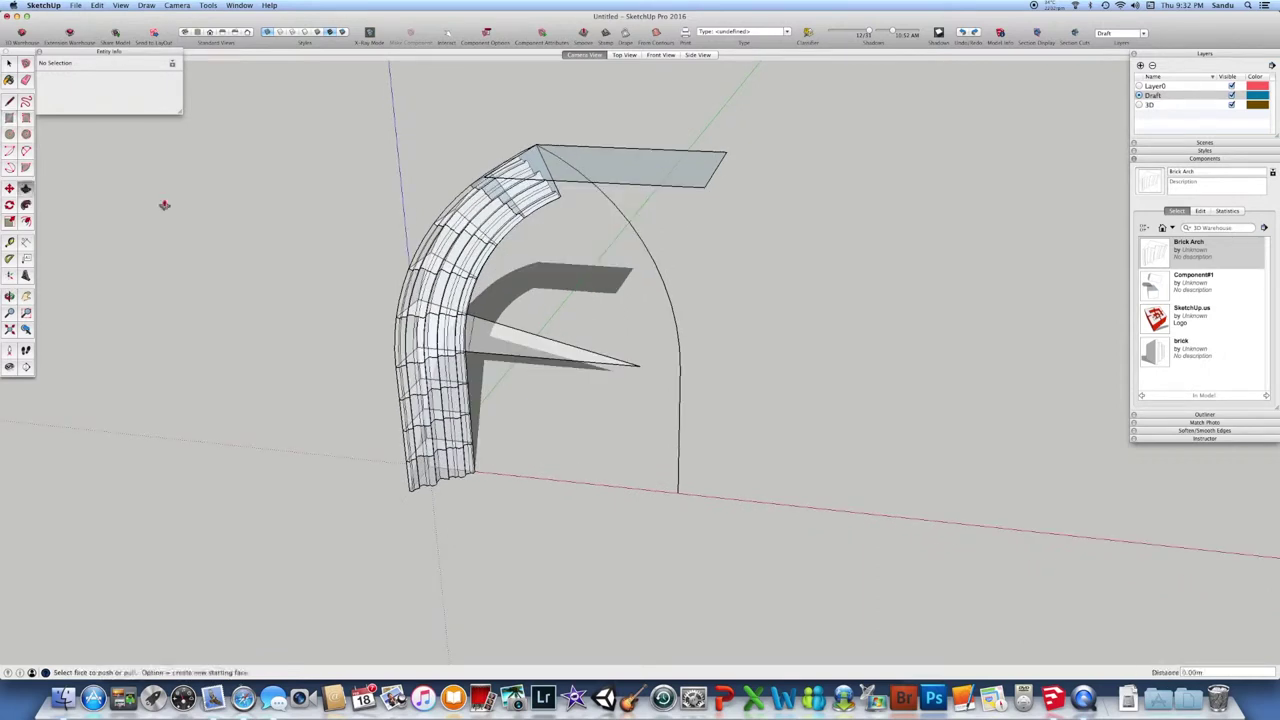
pyautogui.moveTo(638, 176); pyautogui.dragTo(668, 282)
pyautogui.moveTo(668, 282); pyautogui.dragTo(740, 166, button='middle')
# - Select the whole box and make it a component named "cut box"
pyautogui.press('space')
pyautogui.moveTo(497, 102); pyautogui.dragTo(797, 311)
pyautogui.moveTo(659, 289); pyautogui.dragTo(587, 260, button='middle')
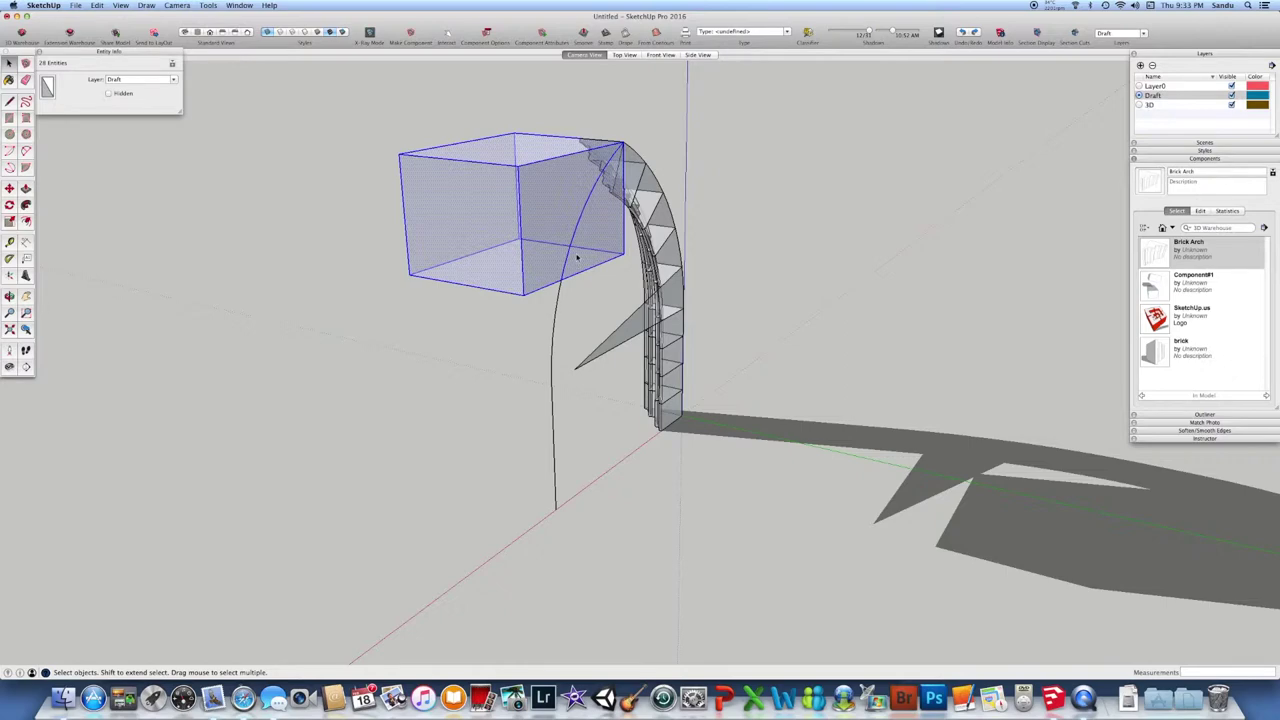
pyautogui.rightClick(568, 257)
pyautogui.click(734, 247)
pyautogui.rightClick(534, 237)
pyautogui.click(575, 289)
pyautogui.write('cu')
pyautogui.write('t br')
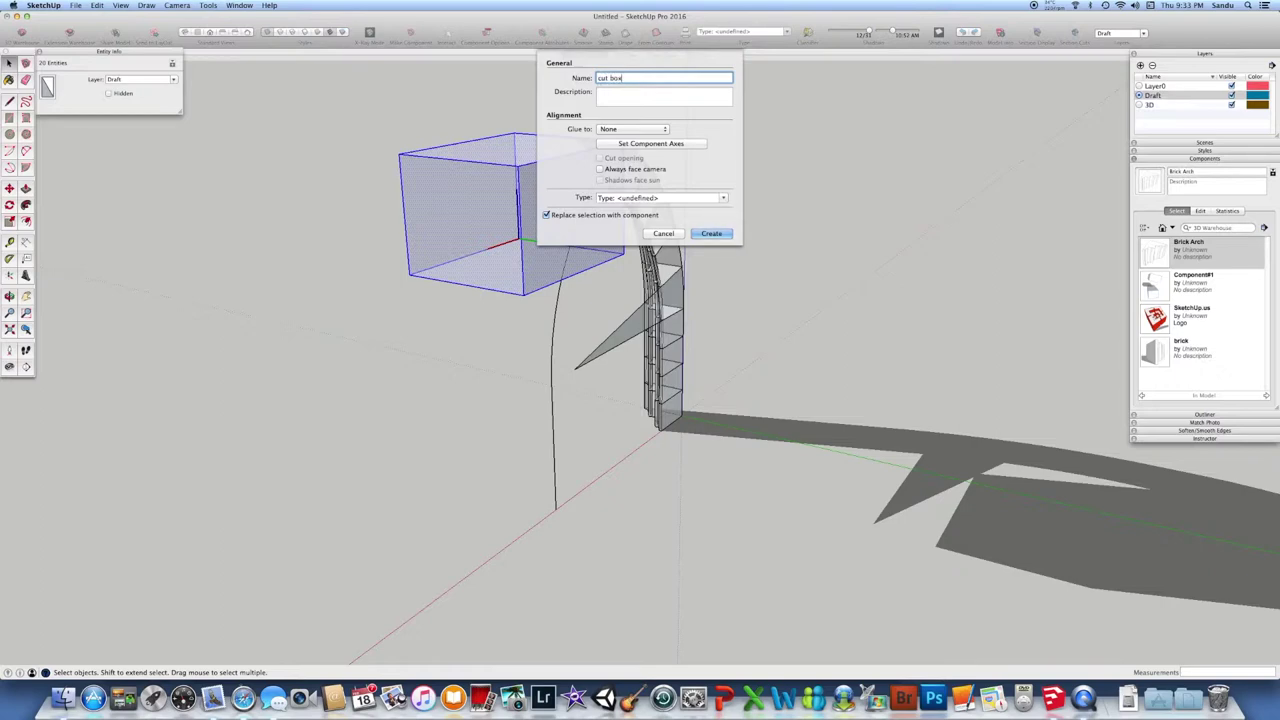
pyautogui.write('x')
pyautogui.press('Return')
# - Subtract the cut box from the topmost curved brick to trim its end vertically at the apex
pyautogui.moveTo(591, 292); pyautogui.dragTo(711, 275, button='middle')
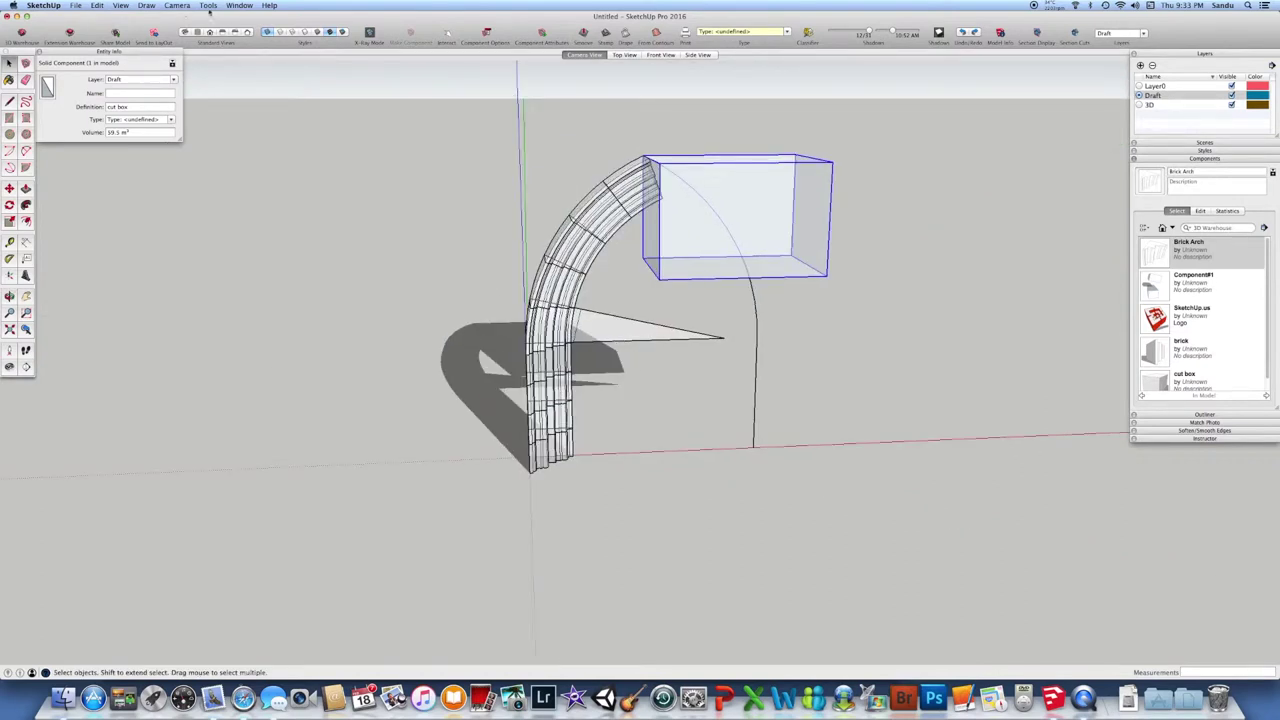
pyautogui.click(208, 6)
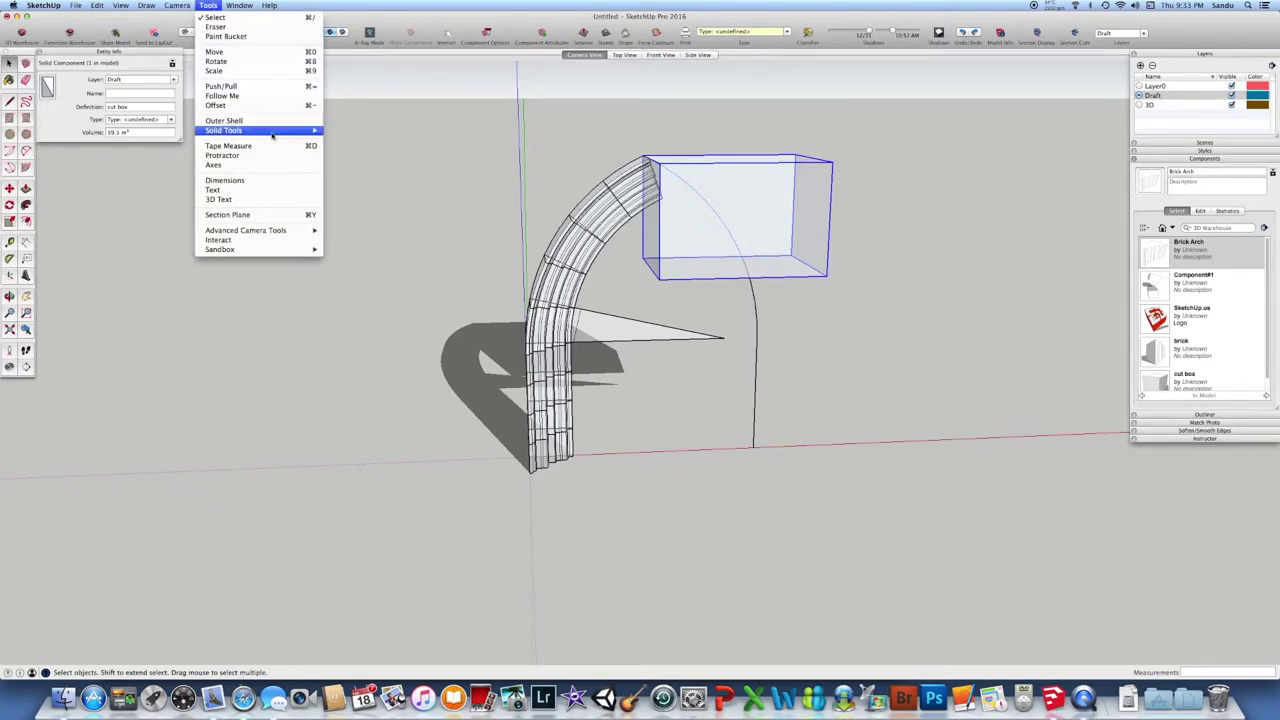
pyautogui.moveTo(272, 133)
pyautogui.click(345, 140)
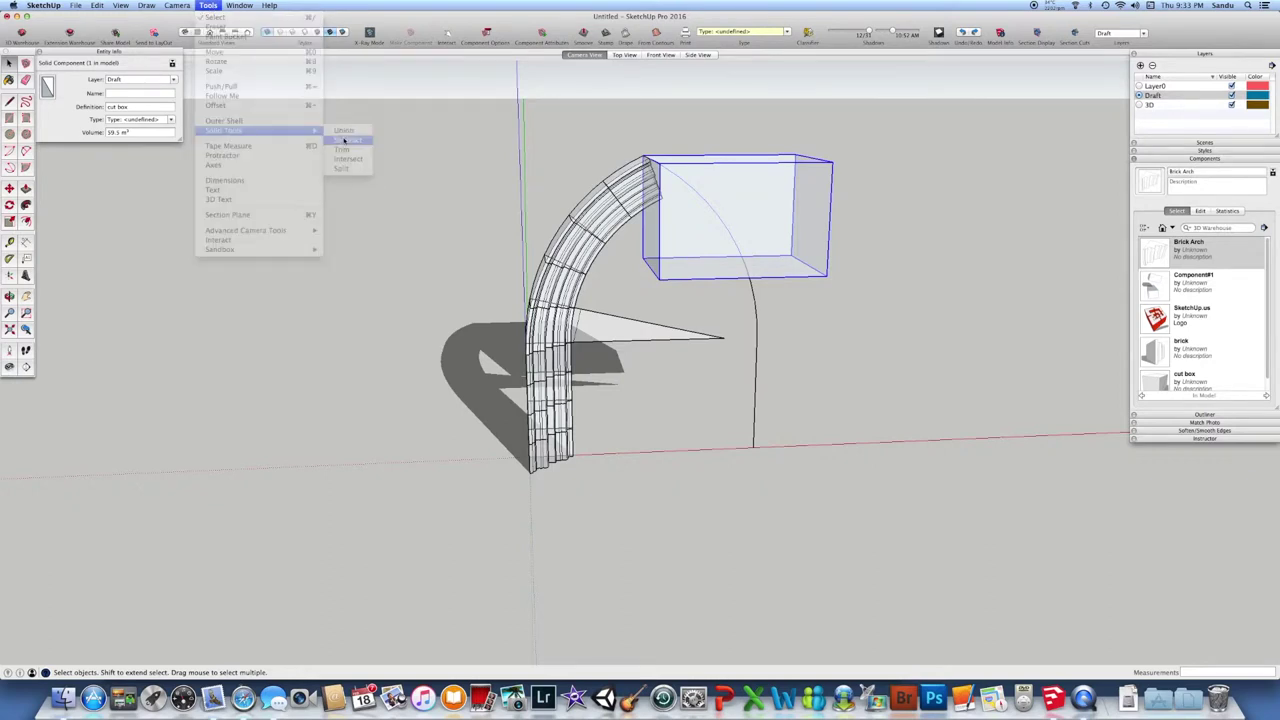
pyautogui.click(645, 193)
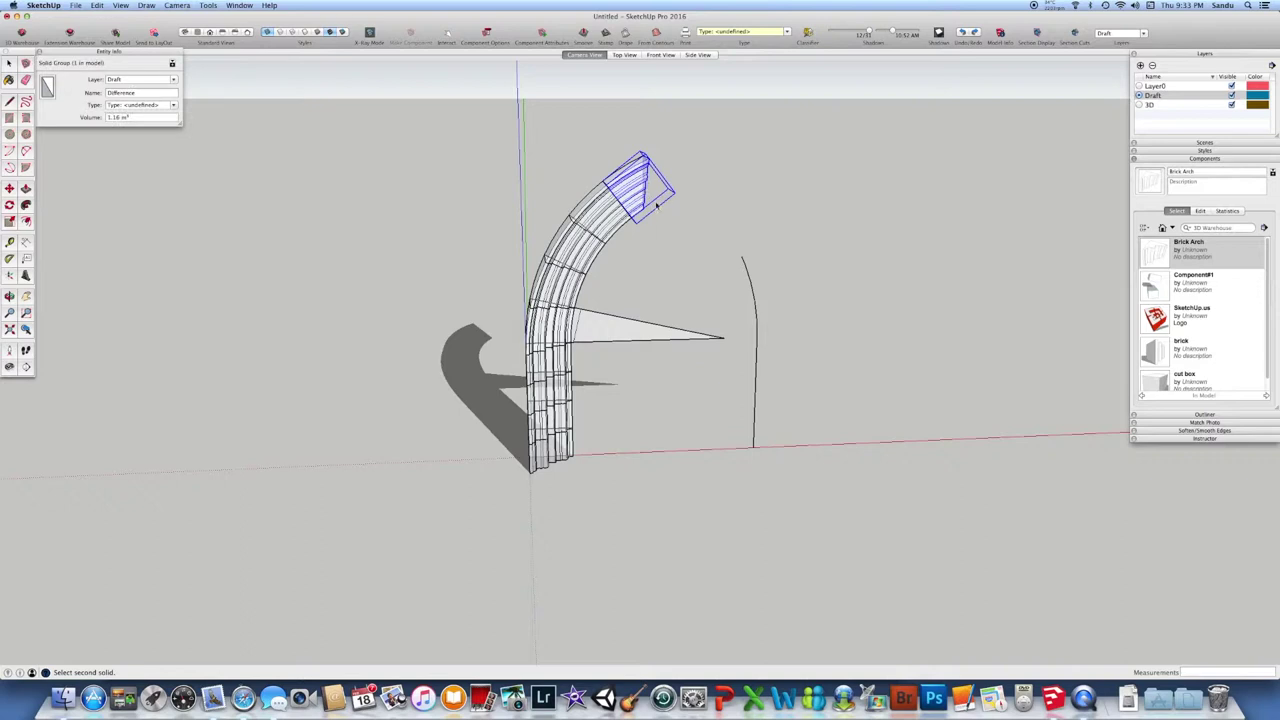
pyautogui.press('space')
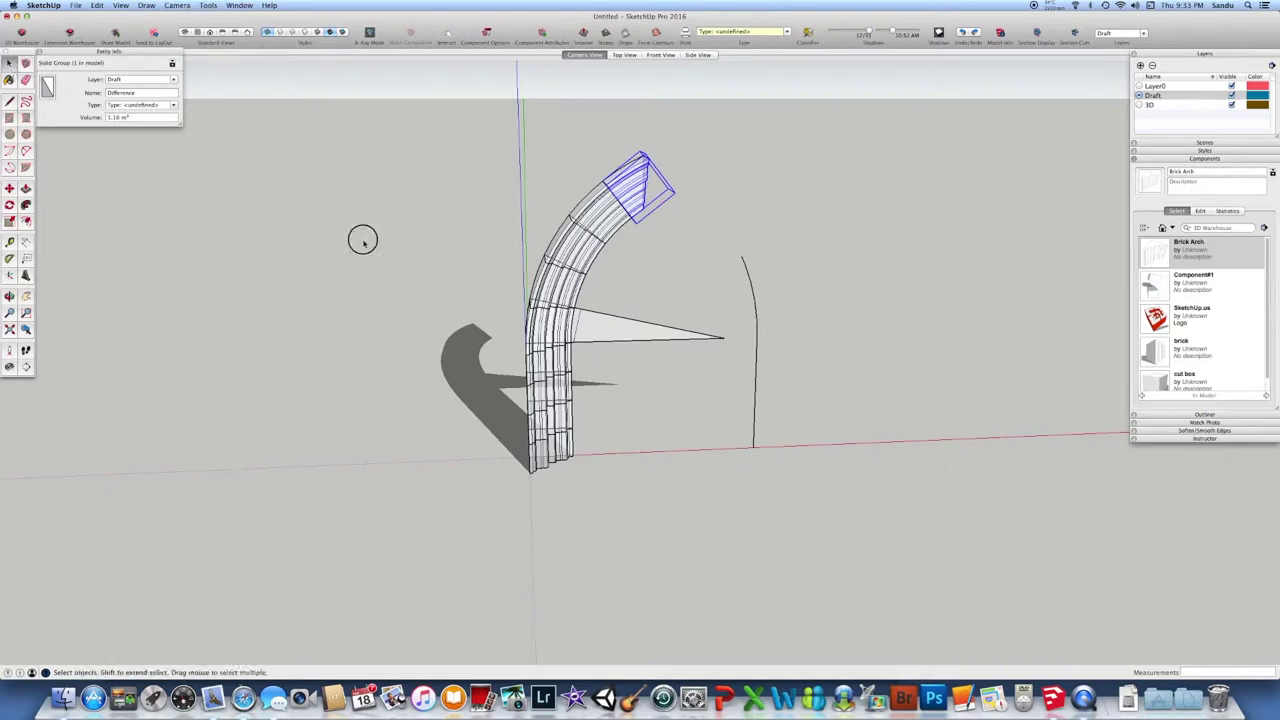
pyautogui.click(363, 240)
# - Turn off the X-ray display of the model
pyautogui.moveTo(429, 240); pyautogui.dragTo(543, 252, button='middle')
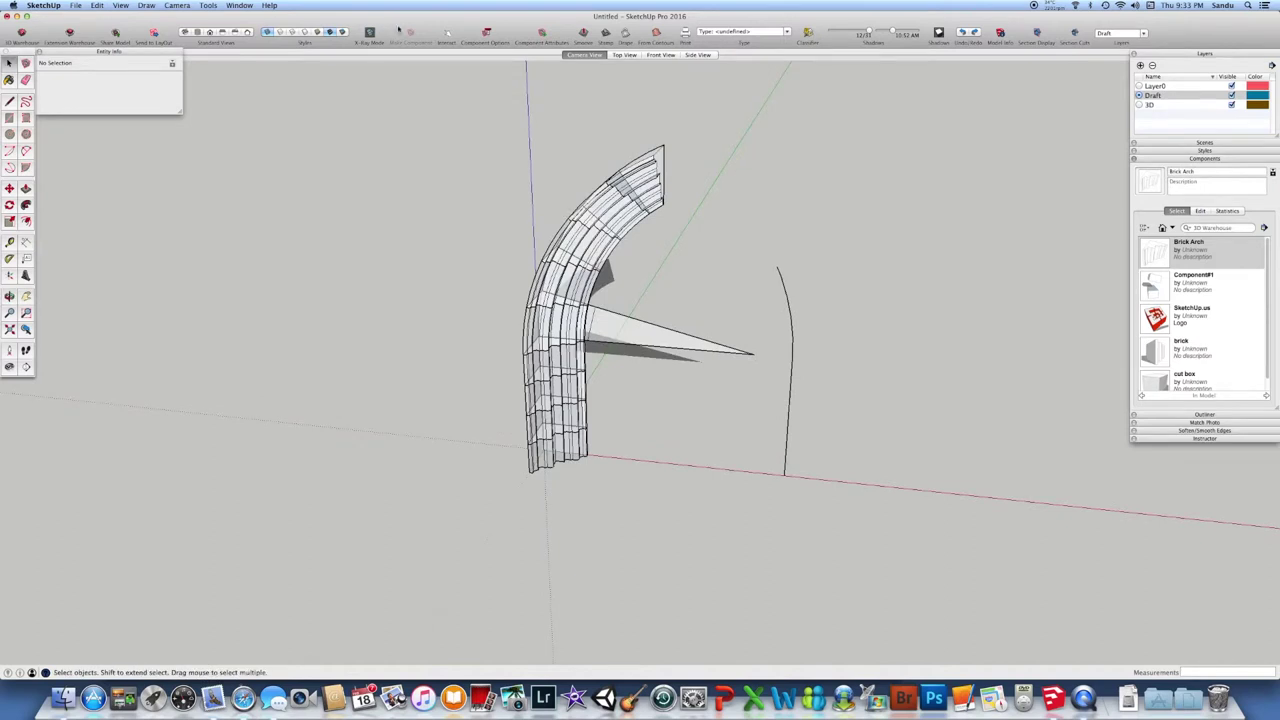
pyautogui.click(377, 32)
pyautogui.moveTo(478, 190); pyautogui.dragTo(438, 279, button='middle')
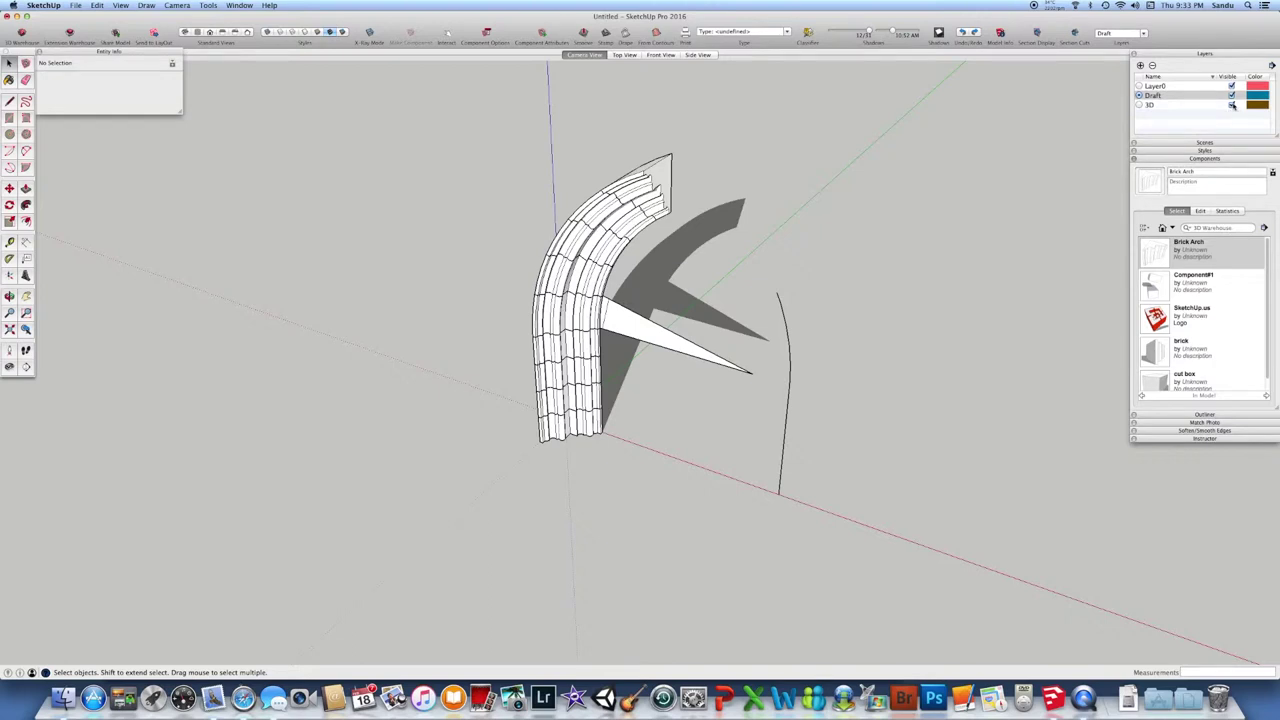
# - Make 3D the active layer and hide the Draft layer
pyautogui.click(1138, 104)
pyautogui.click(1232, 95)
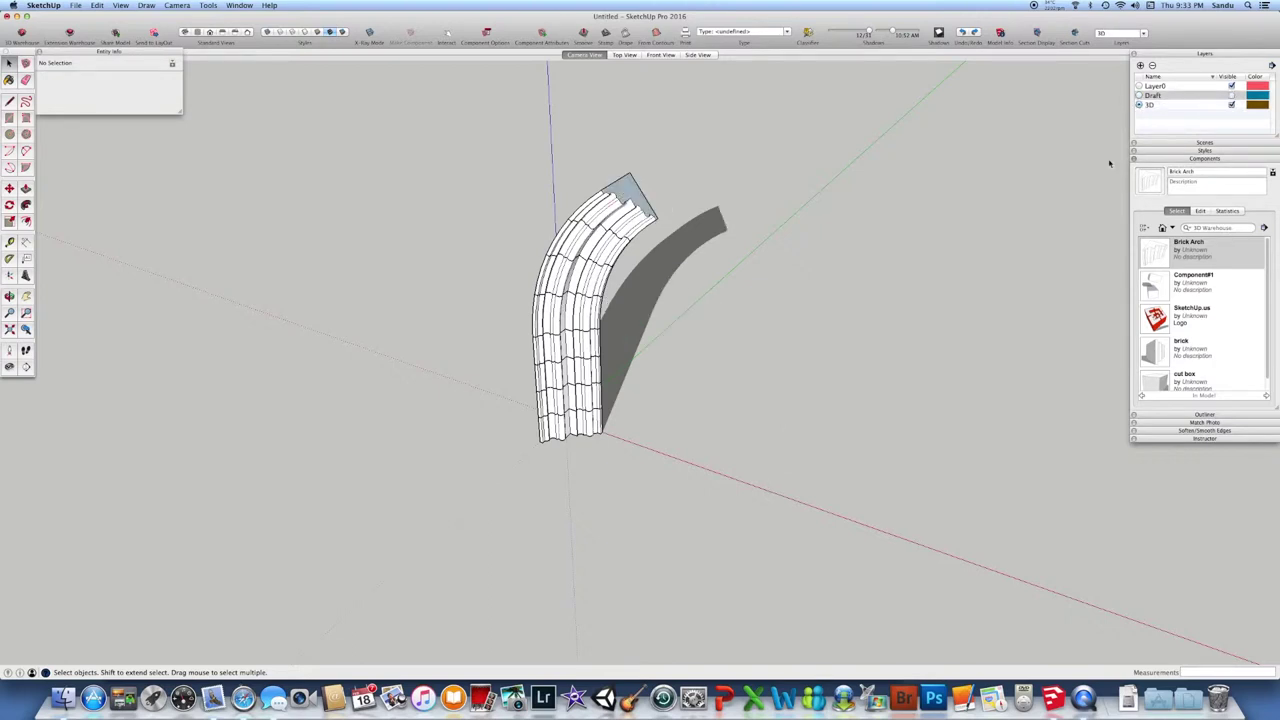
pyautogui.moveTo(886, 254); pyautogui.dragTo(997, 208, button='middle')
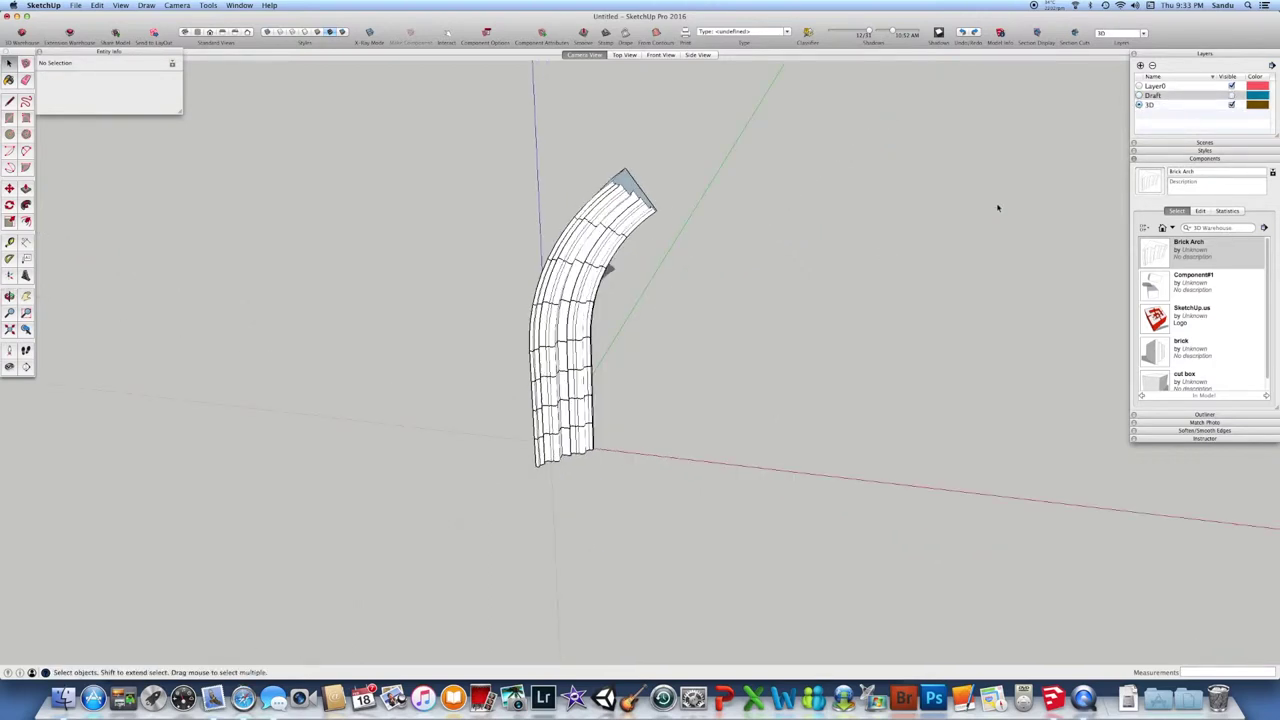
# - Show the Draft layer again and assign the trimmed topmost brick group to the 3D layer
pyautogui.click(1231, 95)
pyautogui.click(648, 190)
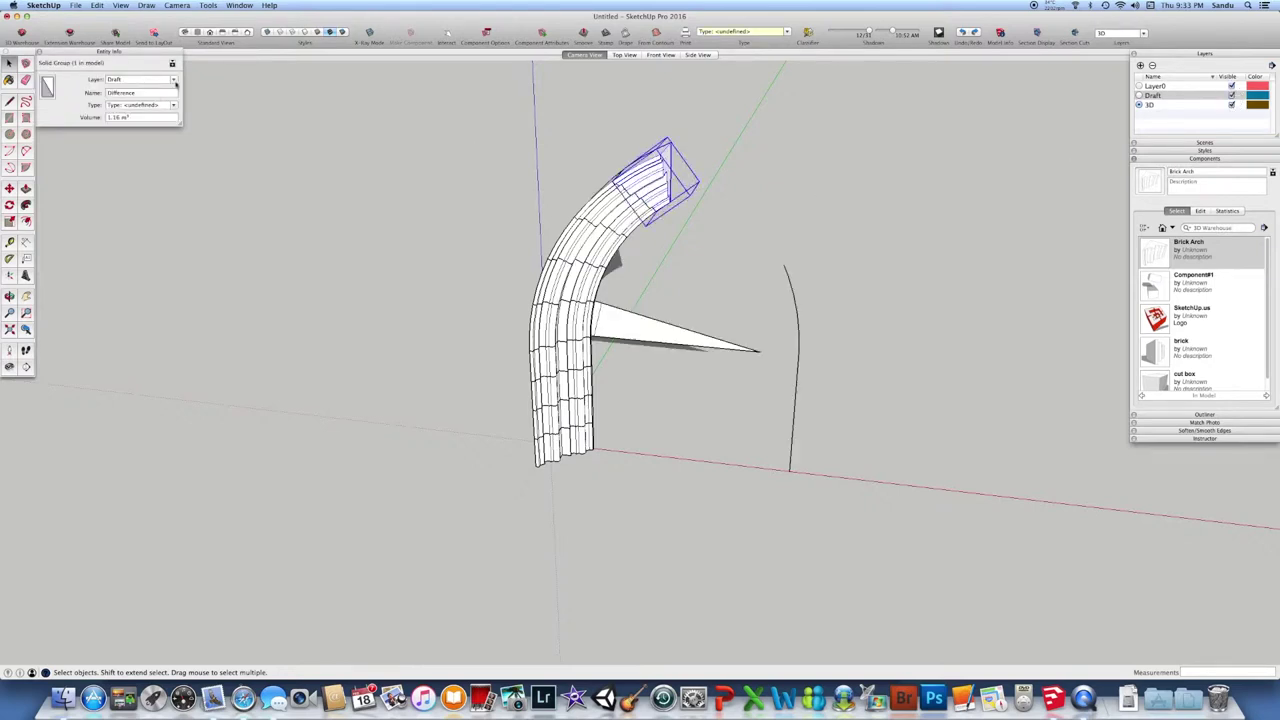
pyautogui.click(175, 84)
pyautogui.click(140, 102)
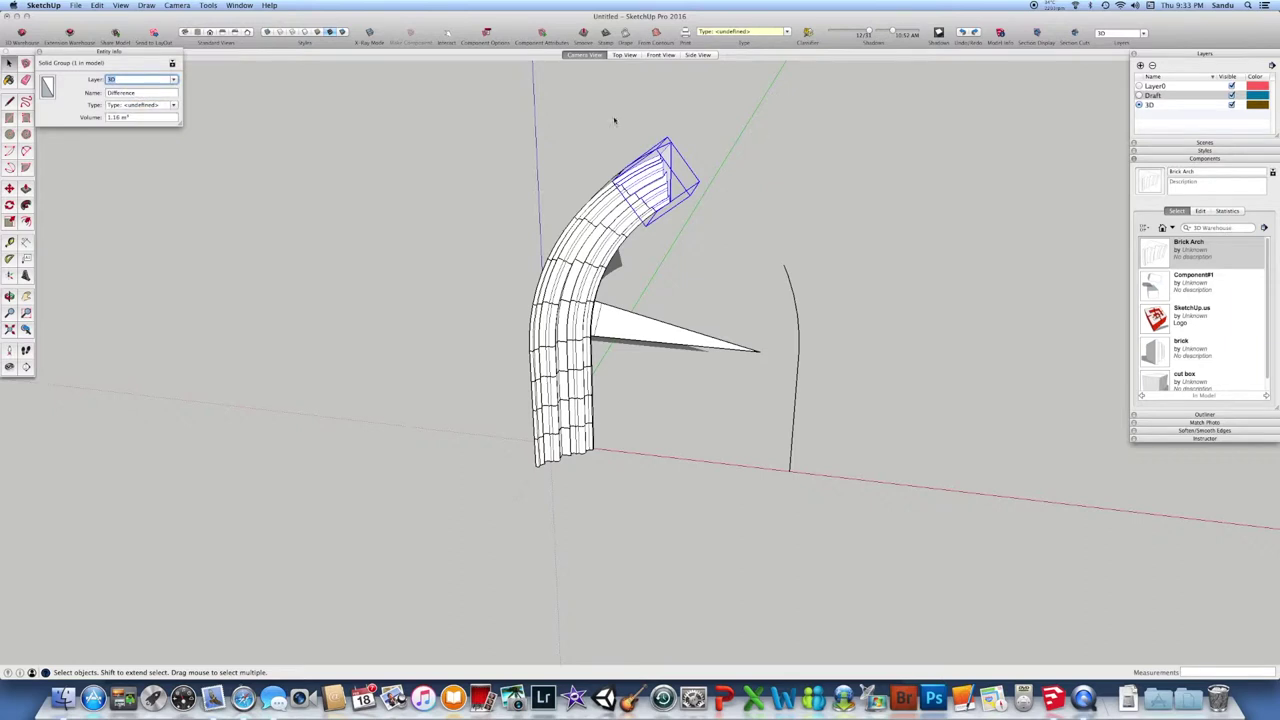
# - Open the trimmed topmost brick group, assign all its geometry to the 3D layer, and close it
pyautogui.doubleClick(655, 178)
pyautogui.moveTo(586, 106); pyautogui.dragTo(752, 252)
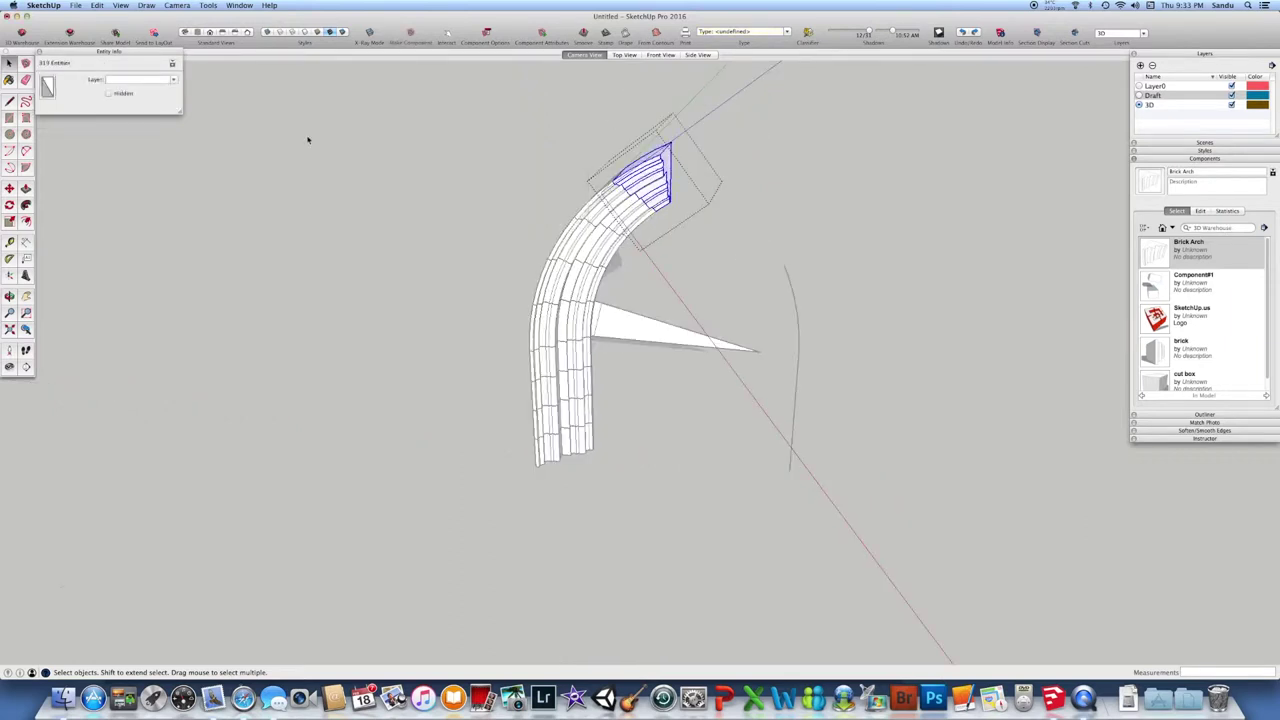
pyautogui.click(174, 81)
pyautogui.click(124, 90)
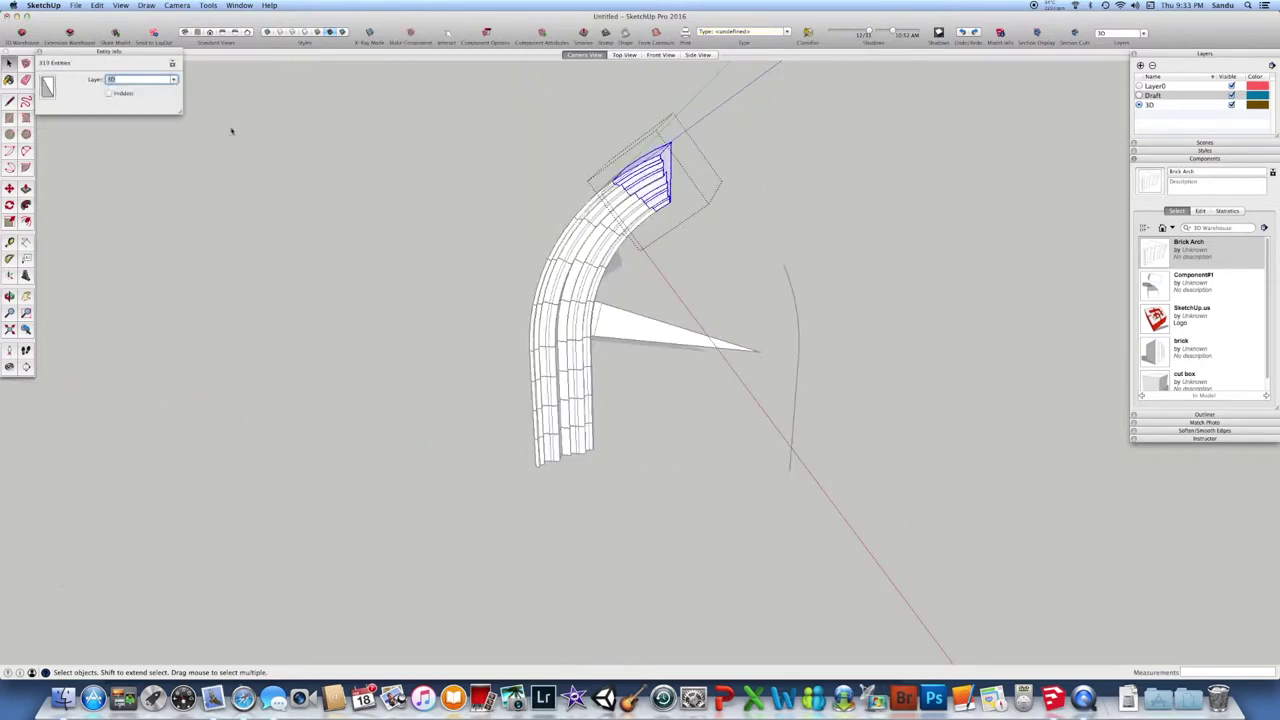
pyautogui.click(426, 206)
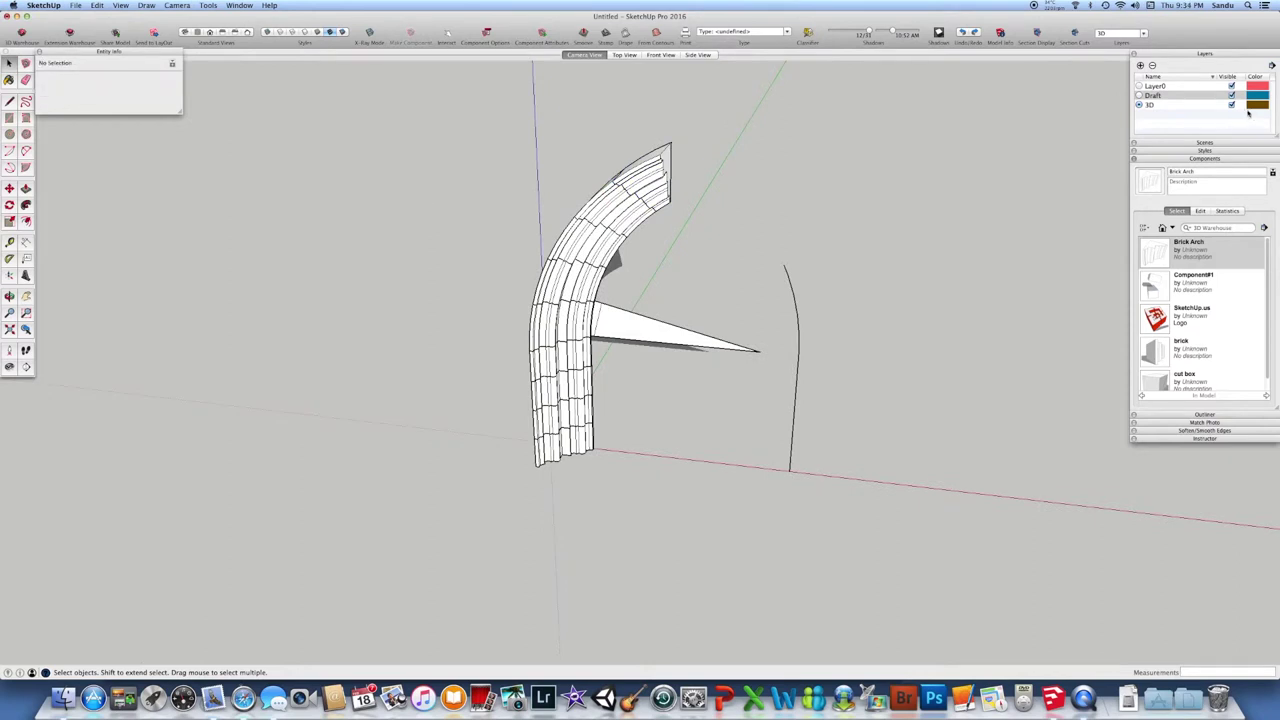
# - Hide the Draft layer and copy all bricks of the half arch about 6.71 m along the red axis
pyautogui.click(1232, 96)
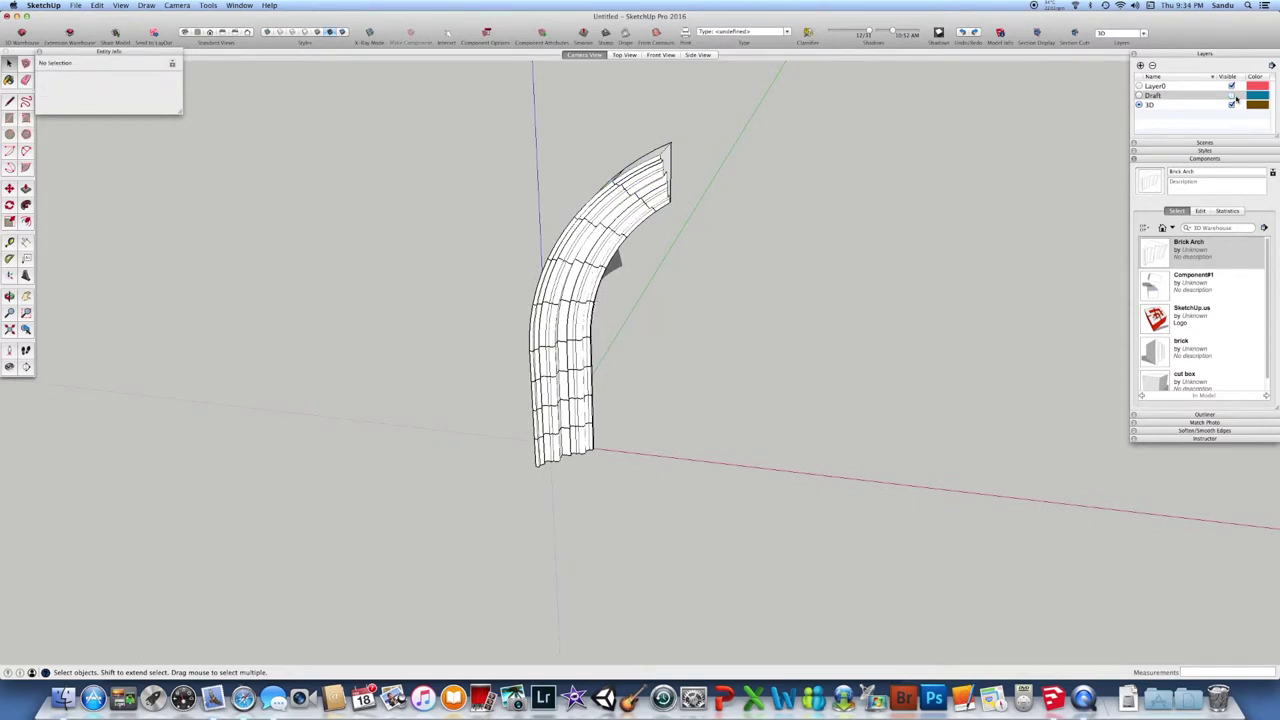
pyautogui.moveTo(930, 341); pyautogui.dragTo(632, 229, button='middle')
pyautogui.moveTo(611, 154); pyautogui.dragTo(856, 594)
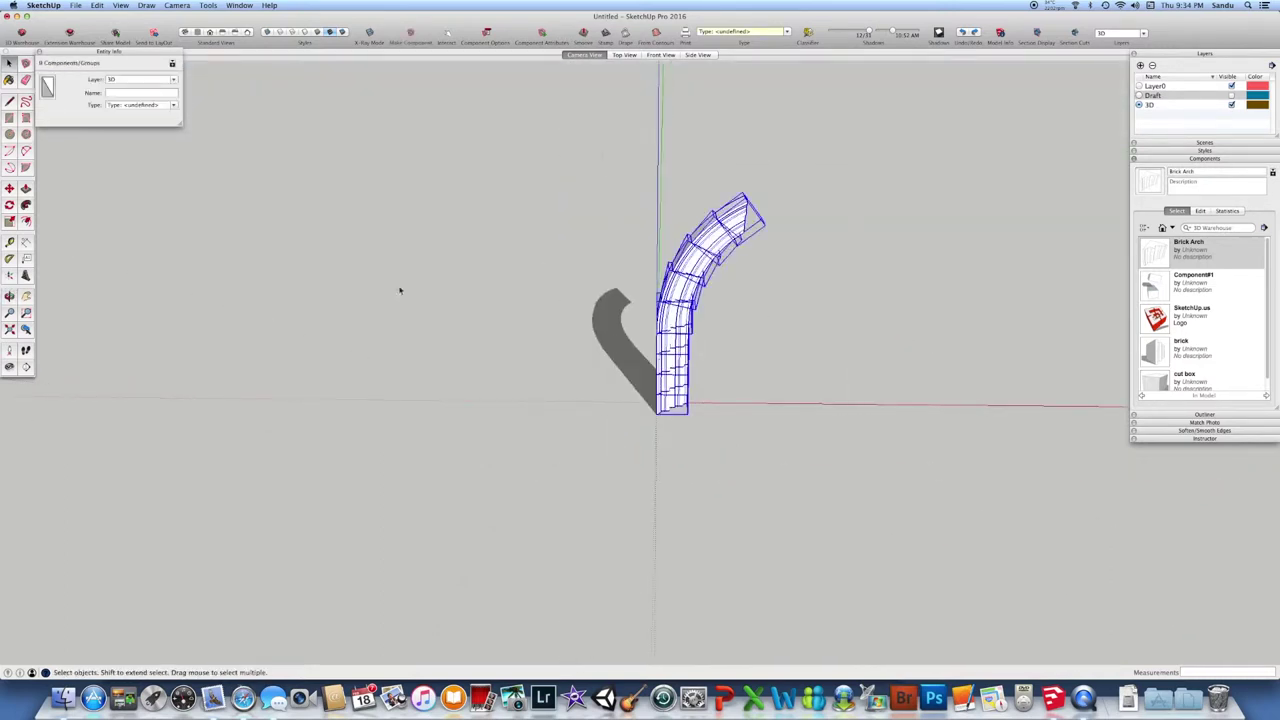
pyautogui.press('m')
pyautogui.click(360, 498)
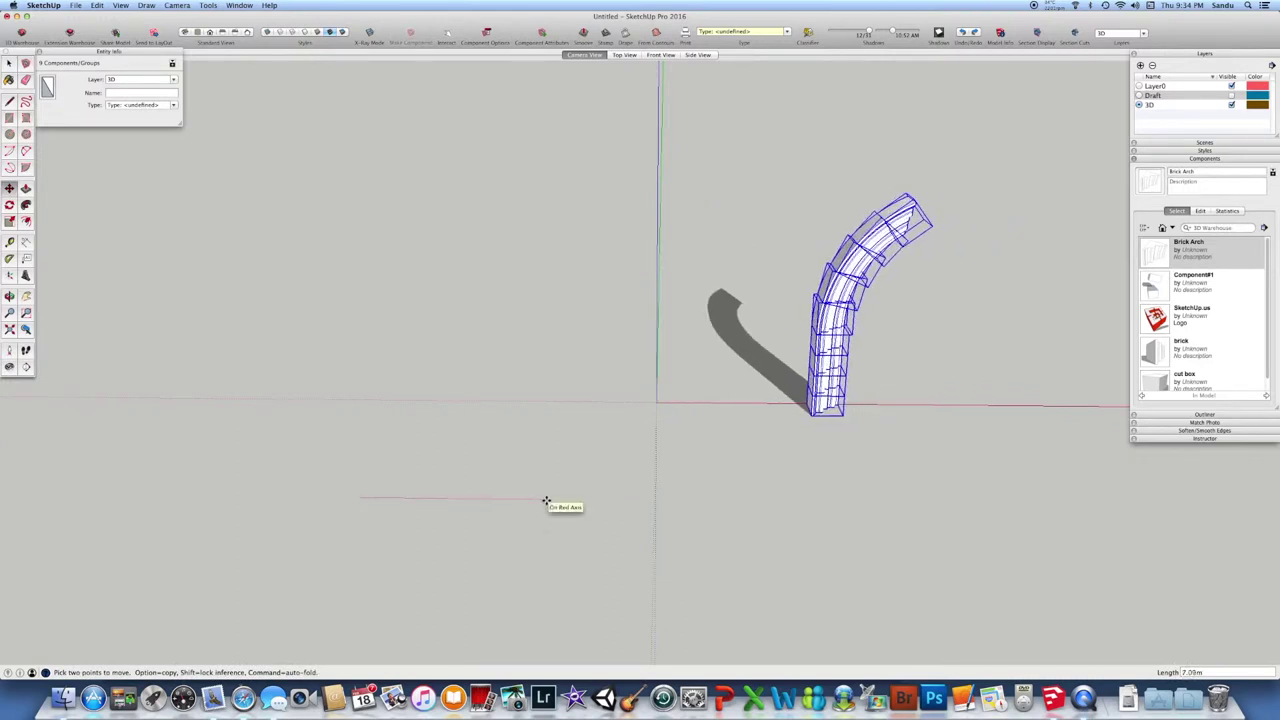
pyautogui.press('alt')
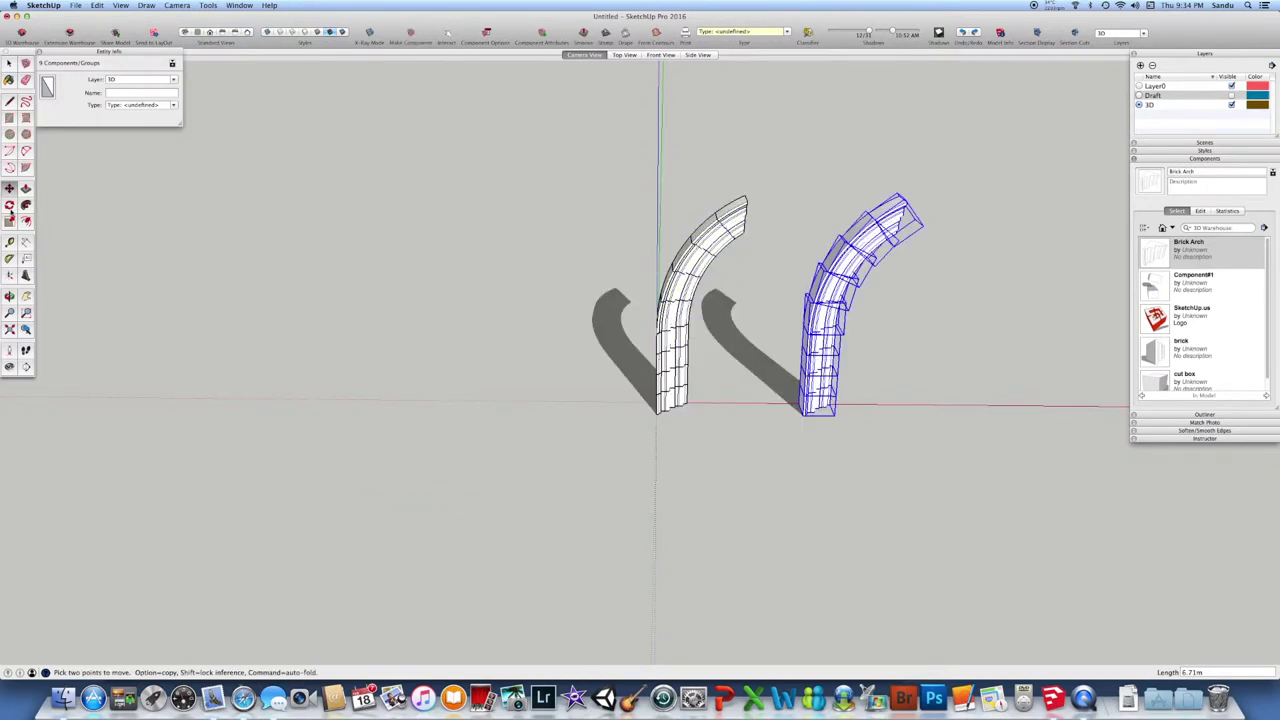
# - Mirror the copied half arch with a red-axis scale of -1.00 and move it along the red axis until both halves meet at the apex
pyautogui.click(9, 222)
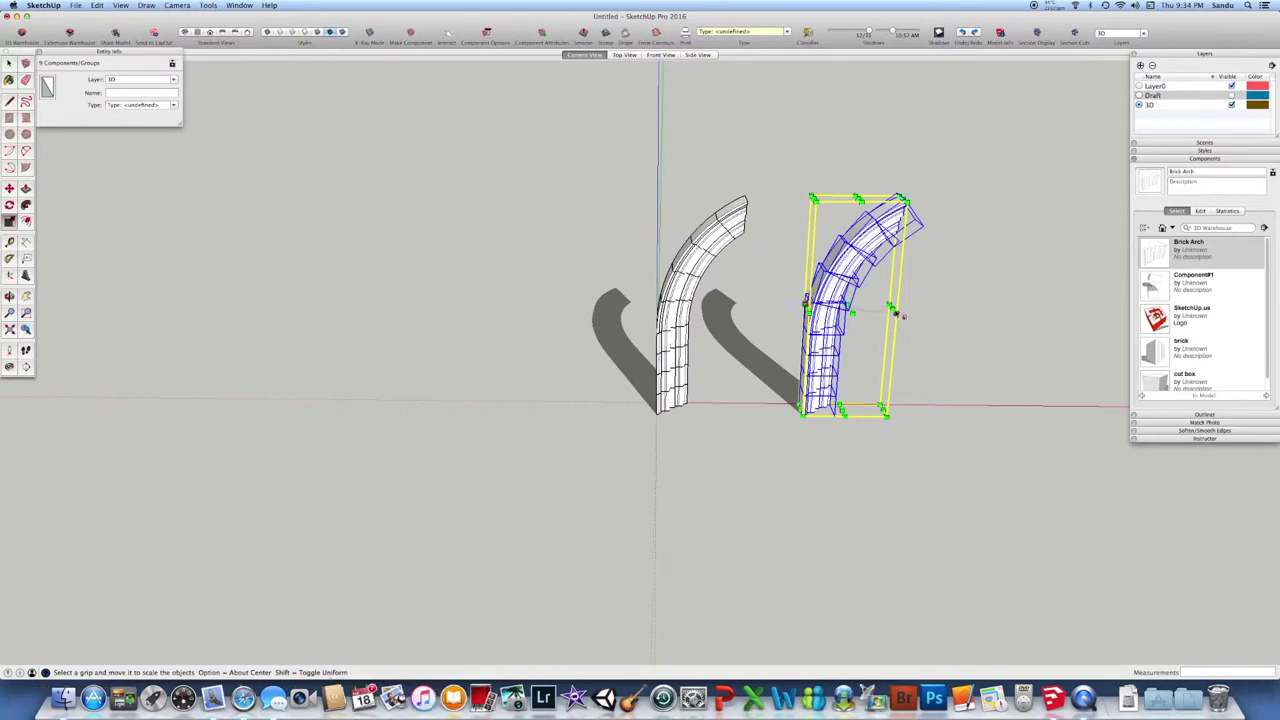
pyautogui.moveTo(893, 309); pyautogui.dragTo(727, 318)
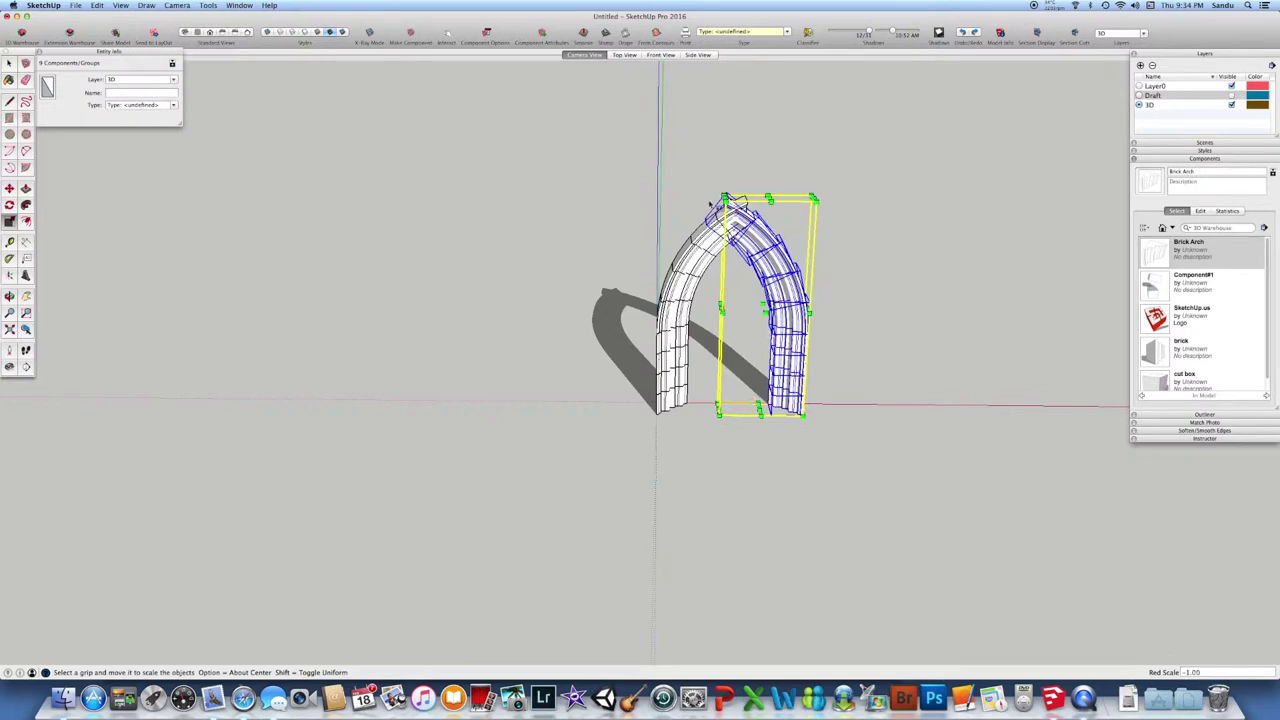
pyautogui.scroll(2, 733, 200)
pyautogui.scroll(2, 733, 200)
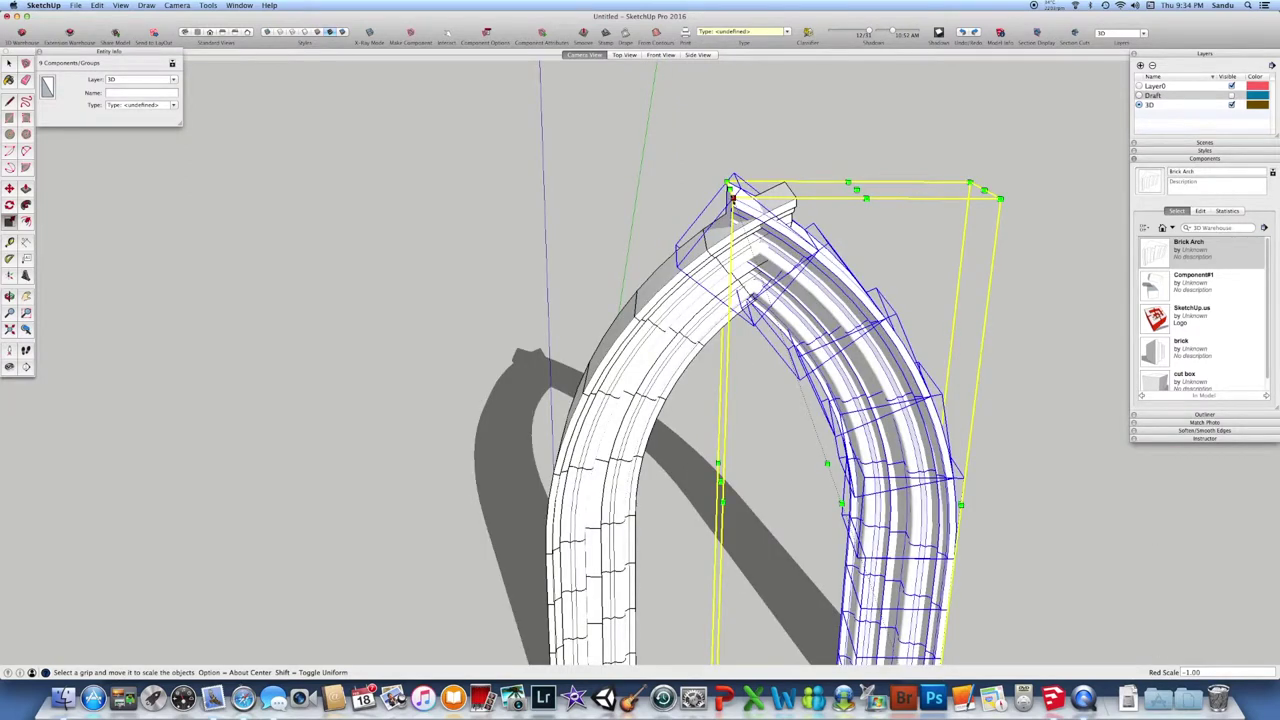
pyautogui.press('m')
pyautogui.click(726, 182)
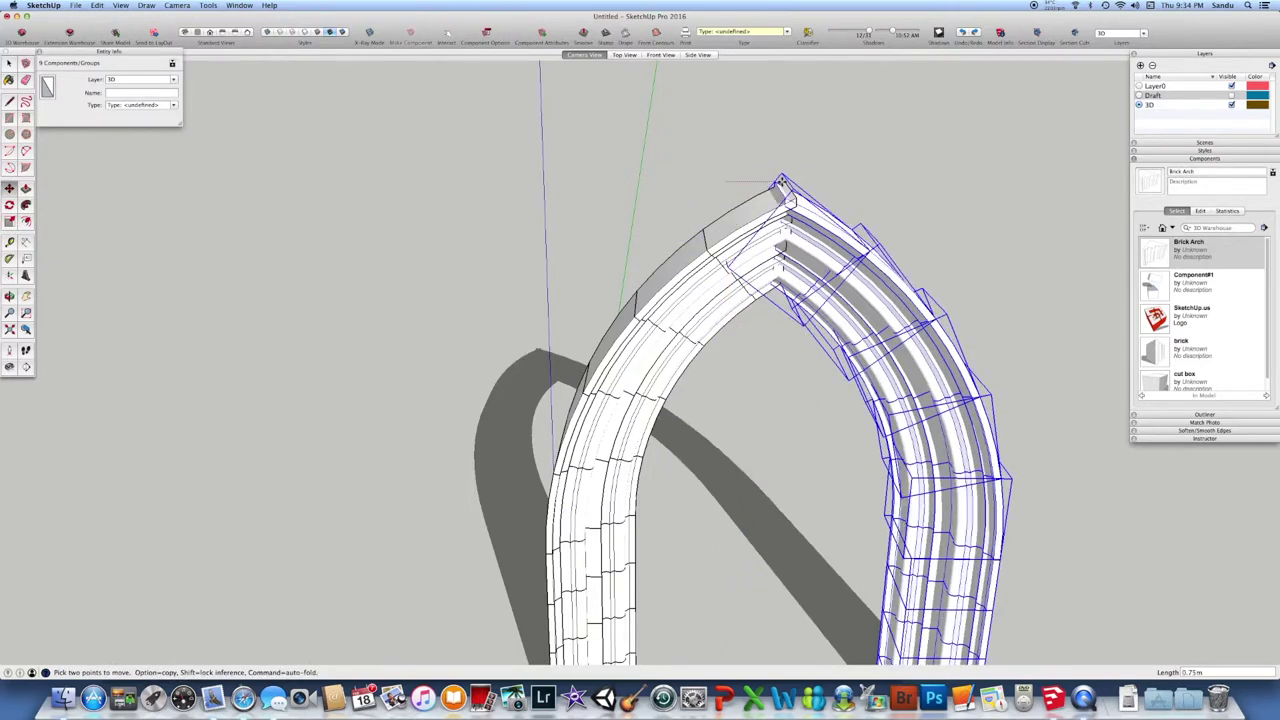
pyautogui.click(791, 182)
pyautogui.moveTo(760, 338); pyautogui.dragTo(650, 315, button='middle')
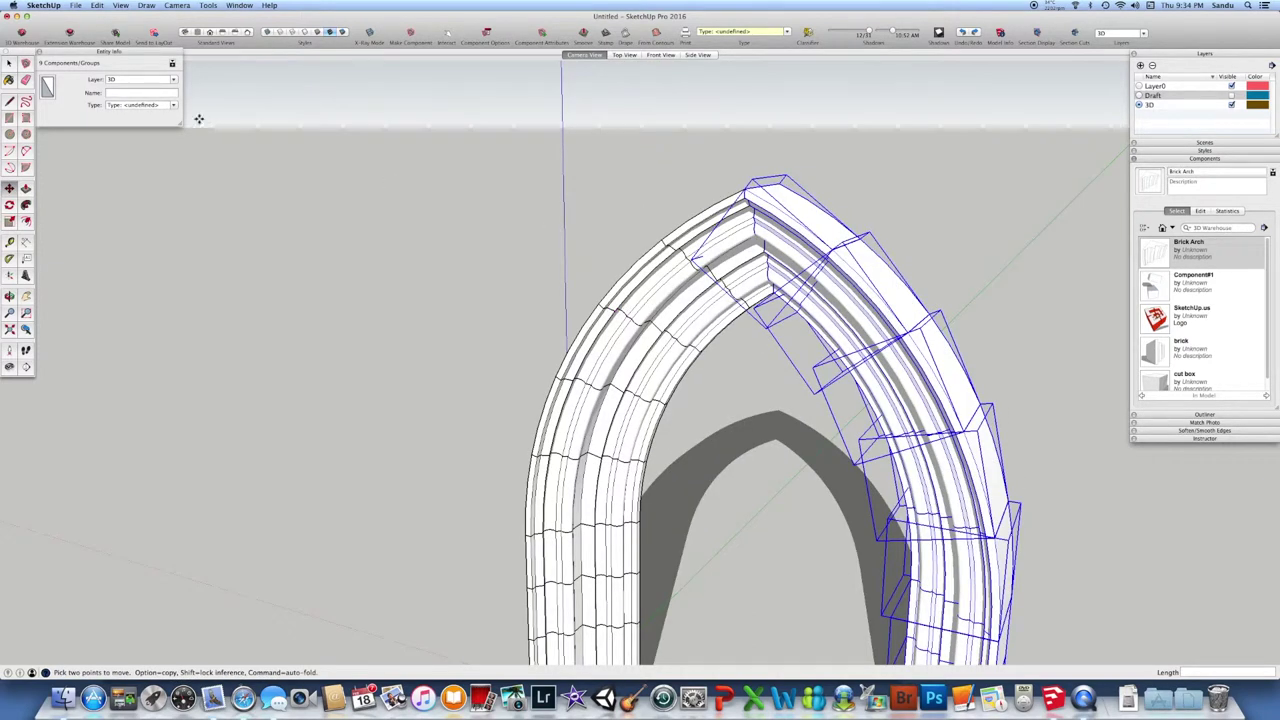
pyautogui.press('space')
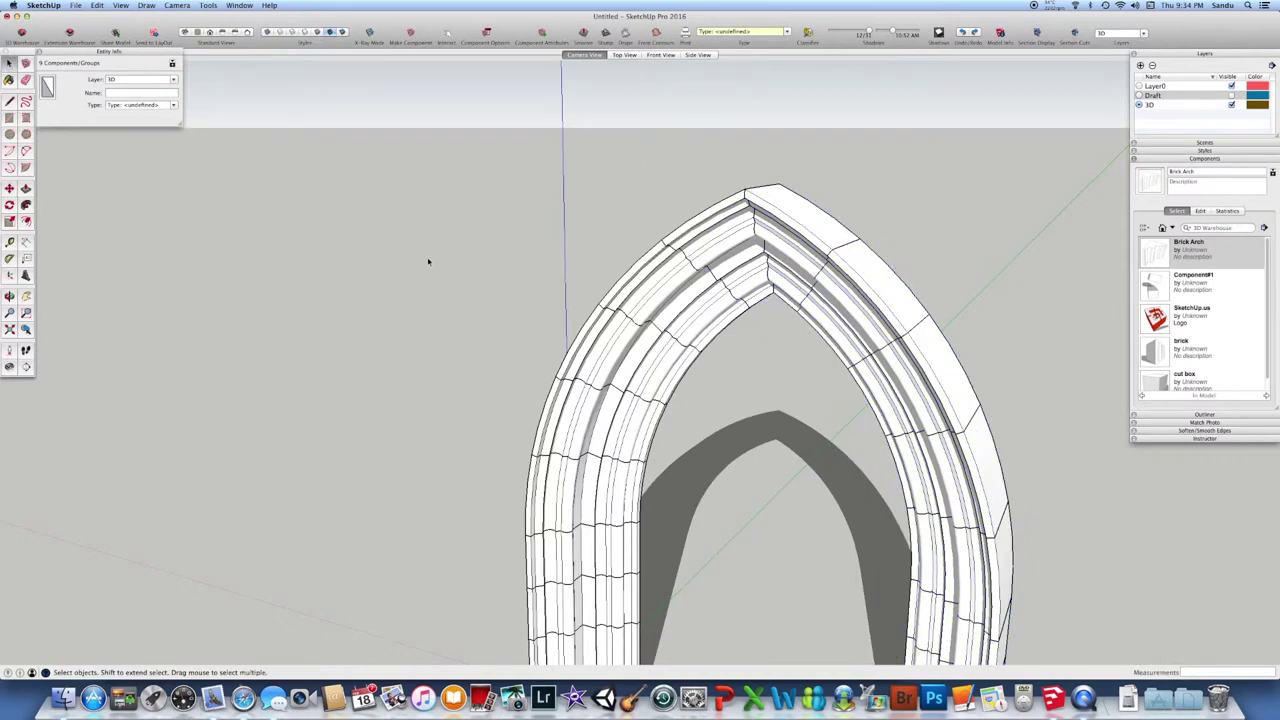
pyautogui.click(428, 261)
# - Examine the assembled arch from several angles, checking the individual bricks from the apex along both curves to the feet
pyautogui.scroll(-4, 428, 261)
pyautogui.scroll(5, 614, 421)
pyautogui.moveTo(626, 429); pyautogui.dragTo(734, 306, button='middle')
pyautogui.click(735, 305)
pyautogui.click(672, 192)
pyautogui.click(682, 210)
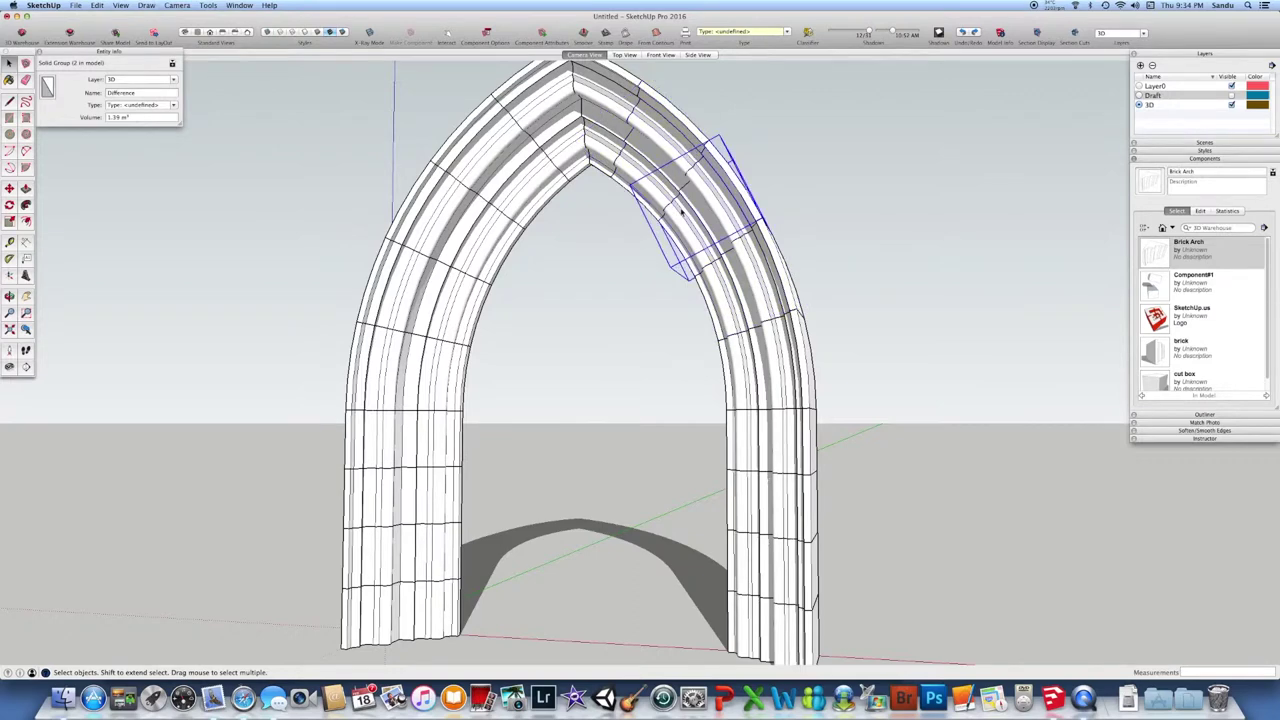
pyautogui.click(554, 161)
pyautogui.click(513, 221)
pyautogui.click(479, 246)
pyautogui.scroll(-4, 483, 308)
pyautogui.moveTo(486, 309); pyautogui.dragTo(403, 394, button='middle')
pyautogui.scroll(4, 569, 406)
pyautogui.moveTo(568, 405); pyautogui.dragTo(714, 391, button='middle')
pyautogui.scroll(5, 640, 403)
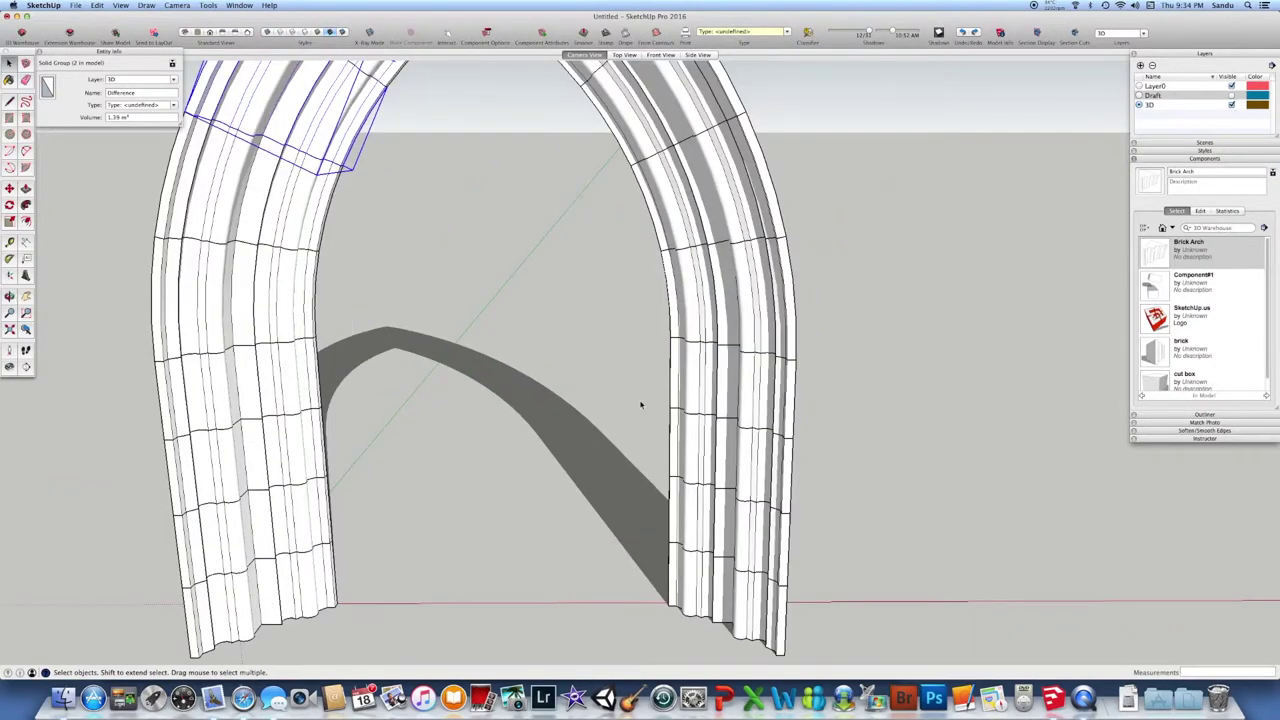
pyautogui.click(705, 570)
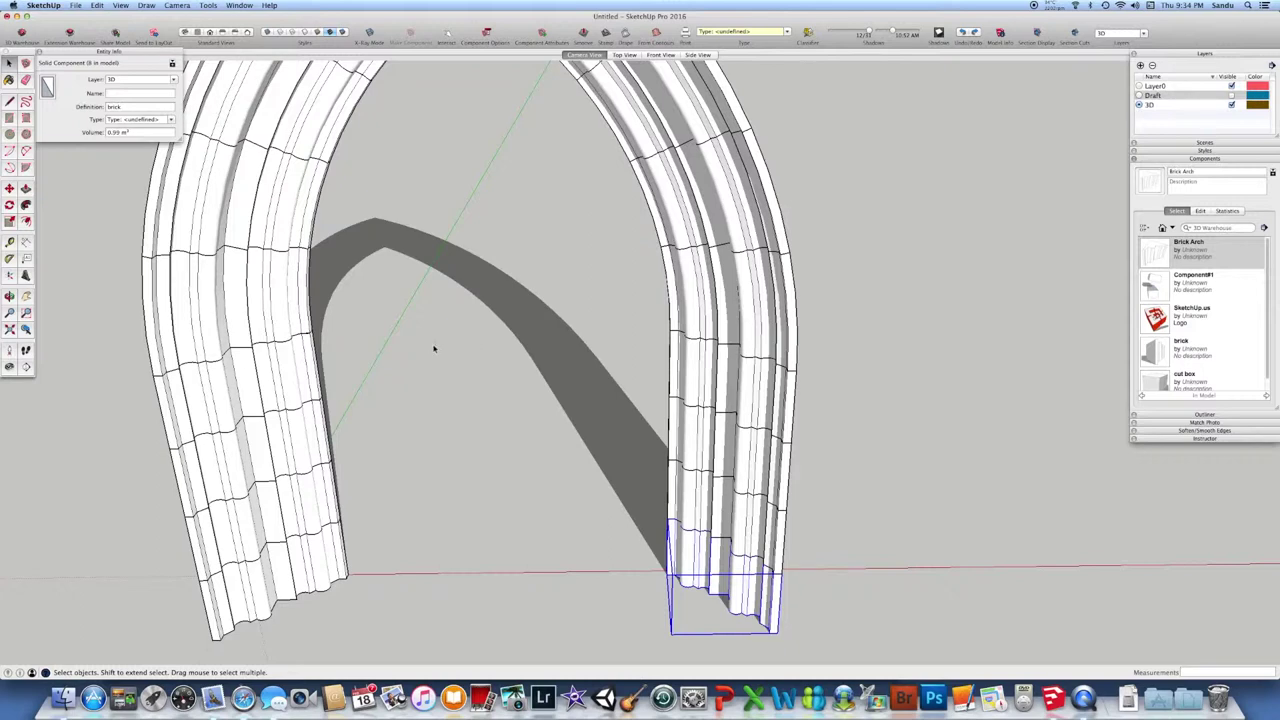
pyautogui.scroll(-5, 400, 300)
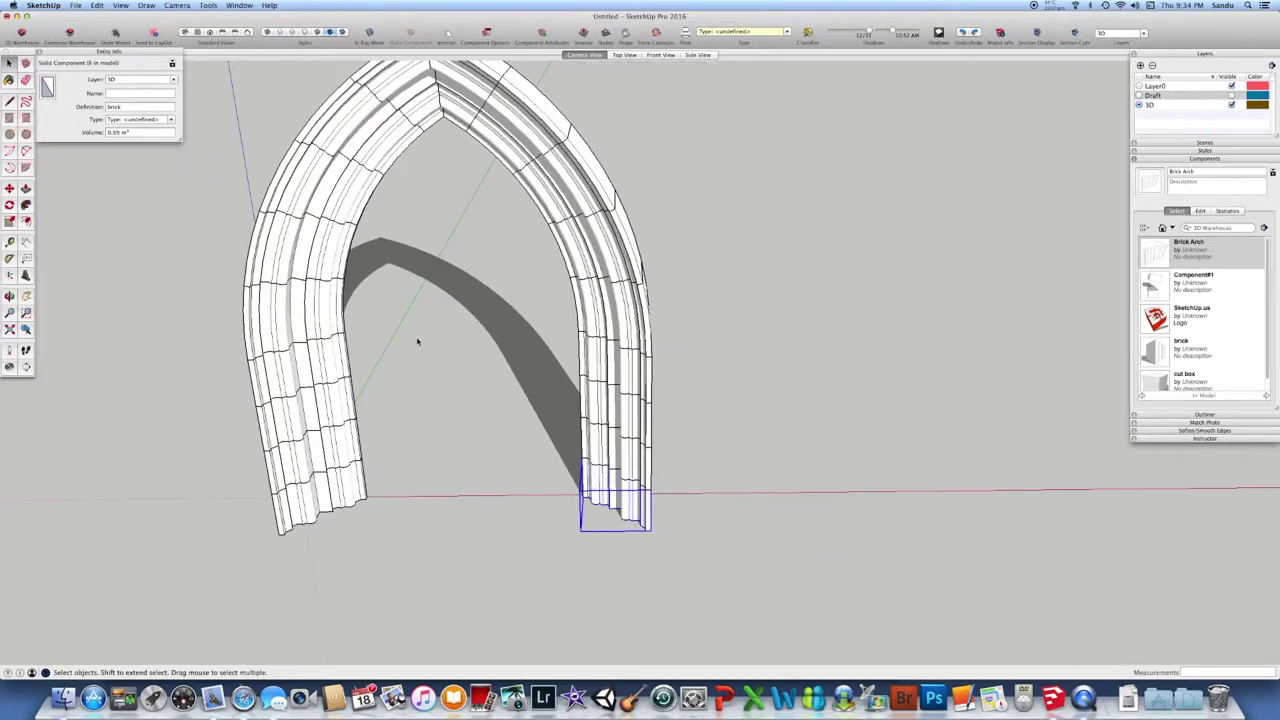
pyautogui.moveTo(420, 340); pyautogui.dragTo(350, 342, button='middle')
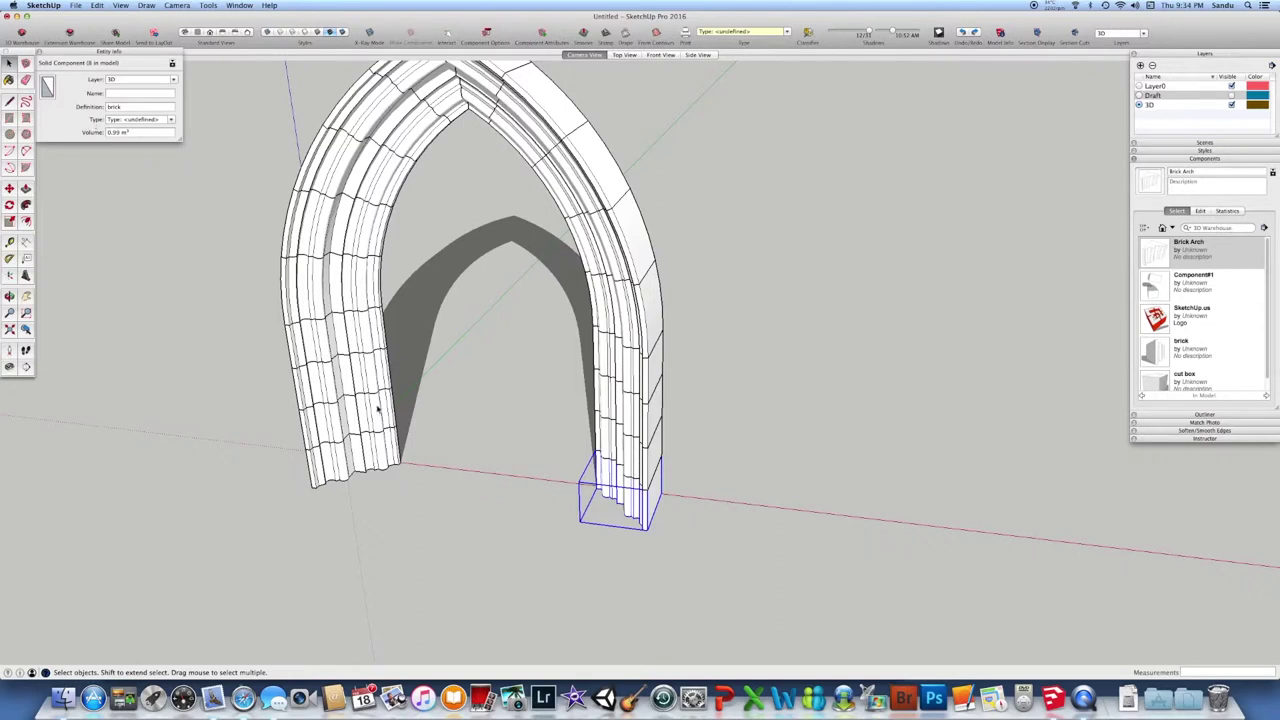
pyautogui.click(363, 444)
pyautogui.click(366, 422)
pyautogui.click(360, 380)
pyautogui.moveTo(343, 319); pyautogui.dragTo(372, 334)
pyautogui.click(343, 294)
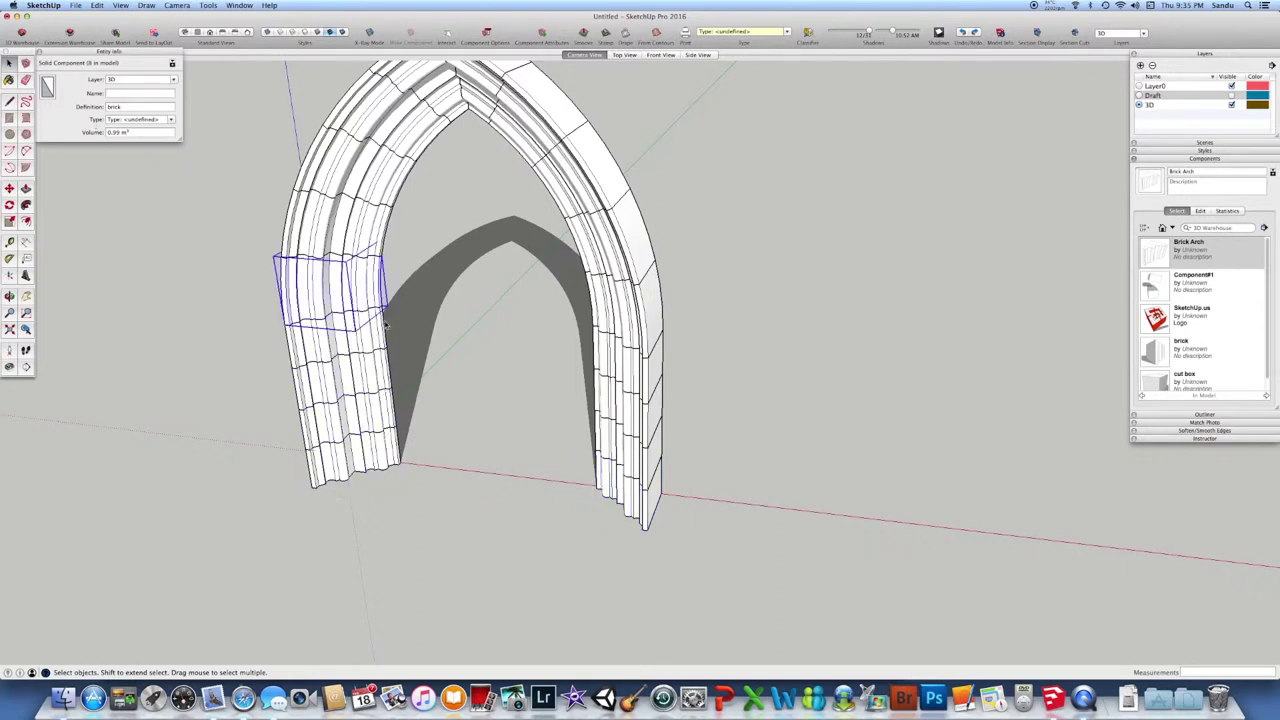
pyautogui.click(354, 242)
pyautogui.scroll(-4, 437, 301)
pyautogui.moveTo(437, 302); pyautogui.dragTo(425, 360, button='middle')
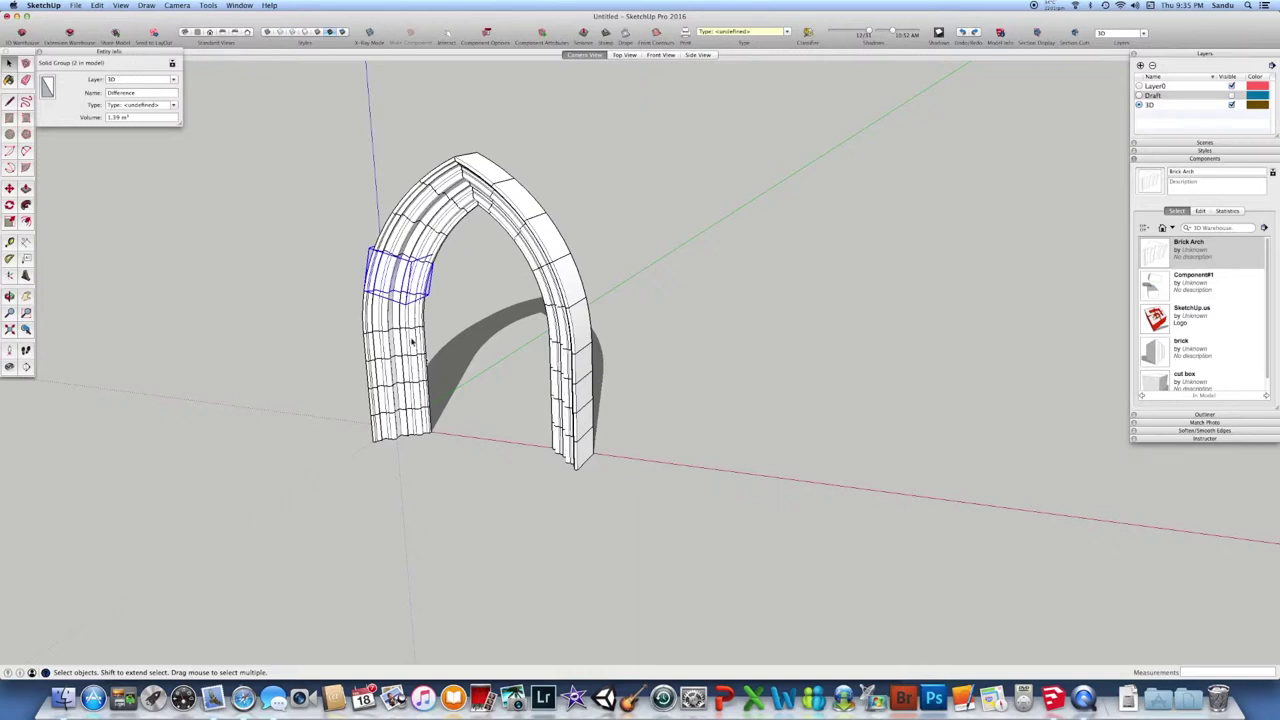
pyautogui.click(10, 102)
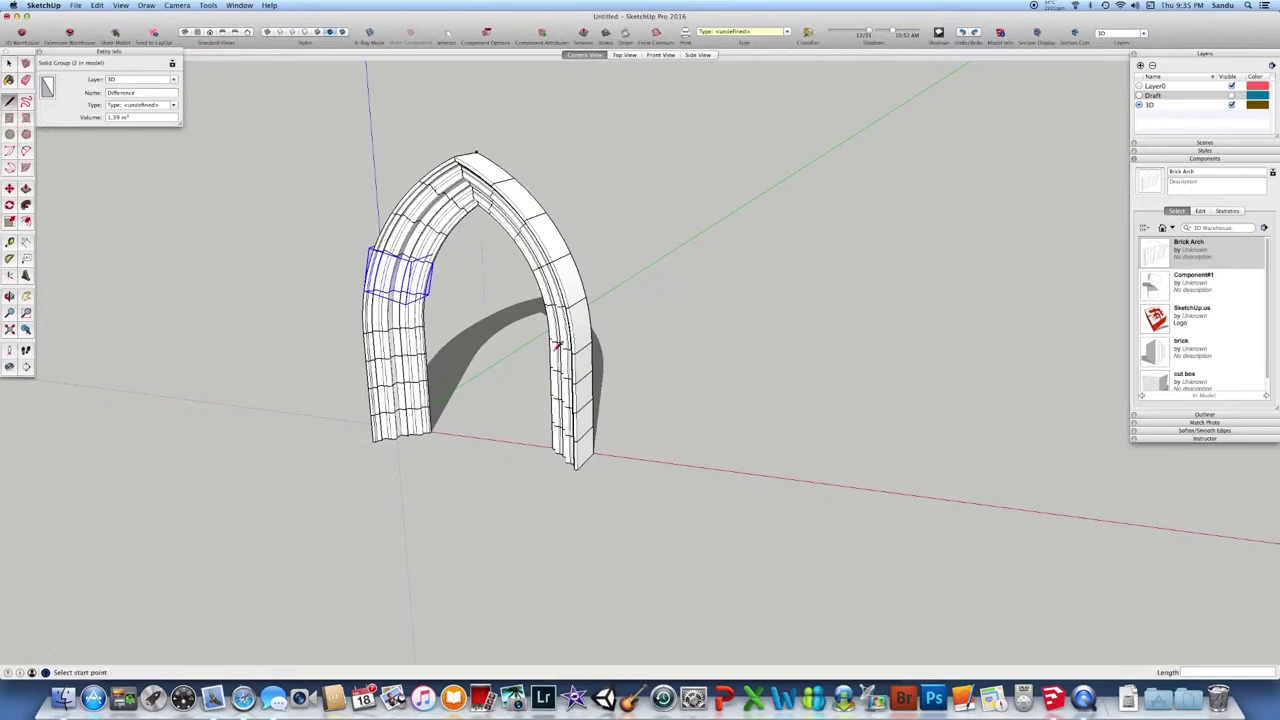
pyautogui.moveTo(660, 431); pyautogui.dragTo(603, 430, button='middle')
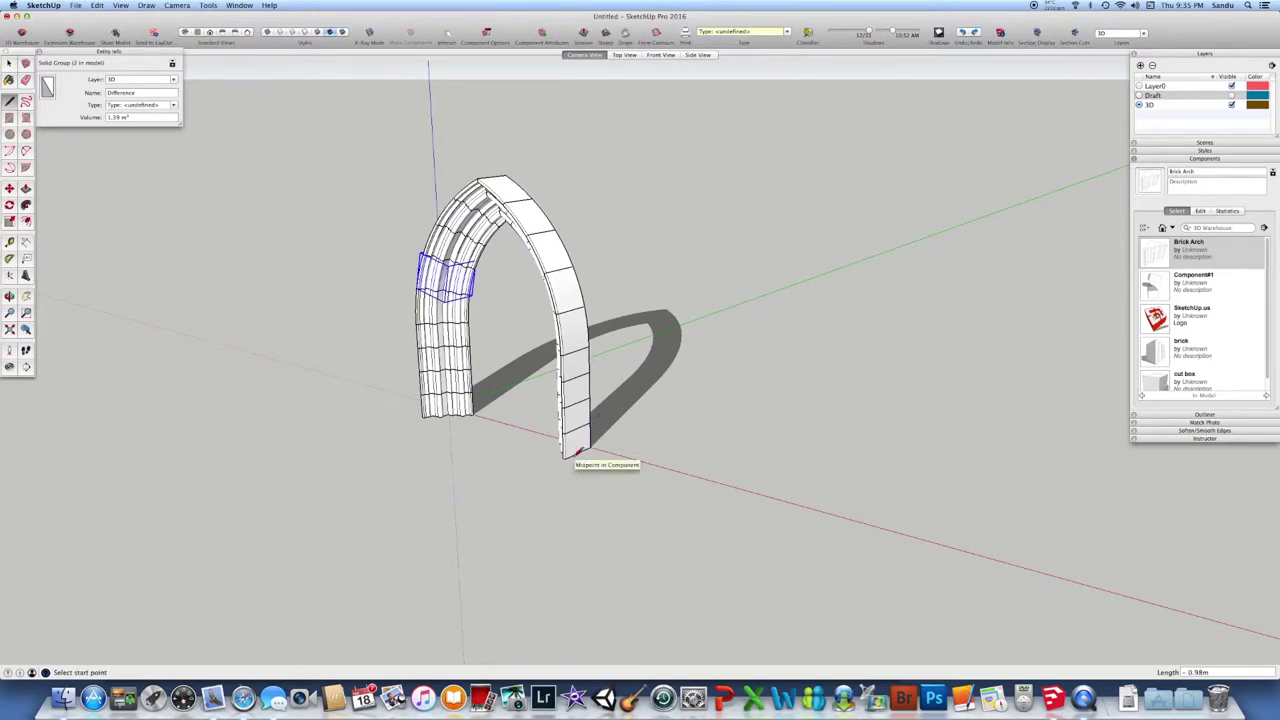
pyautogui.click(577, 451)
pyautogui.moveTo(588, 438); pyautogui.dragTo(663, 463, button='middle')
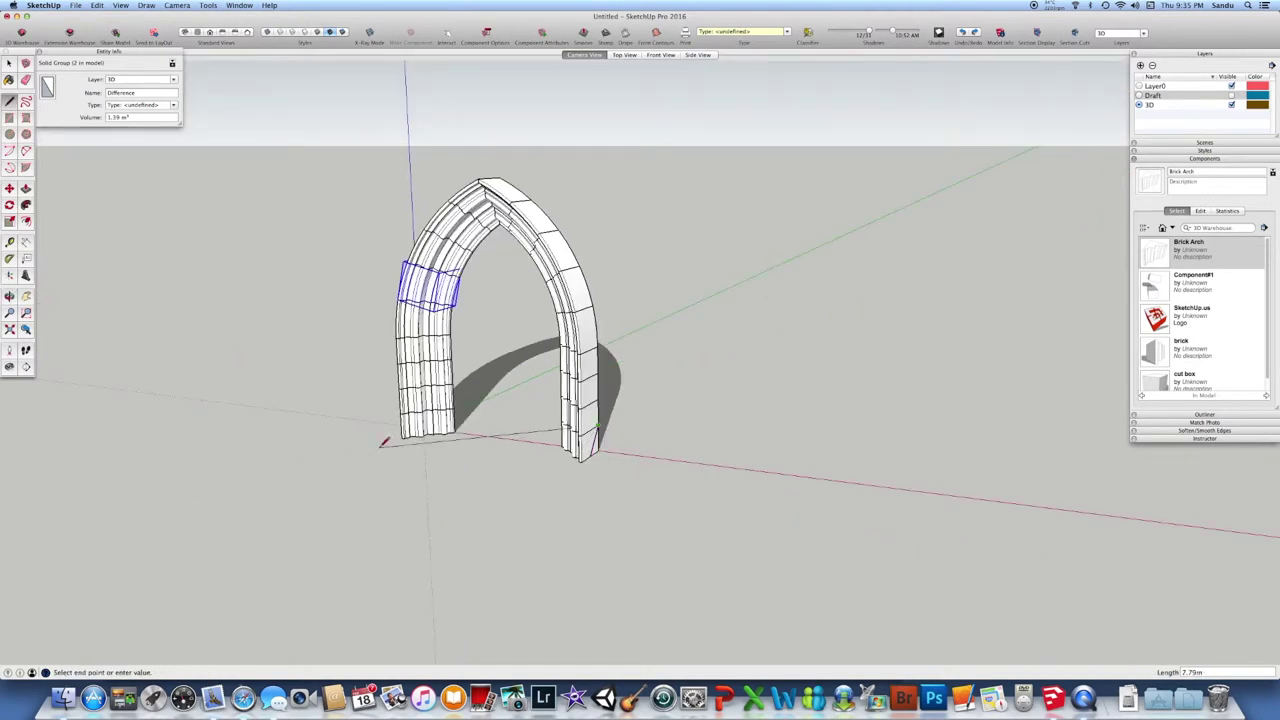
pyautogui.press('p')
pyautogui.scroll(5, 597, 452)
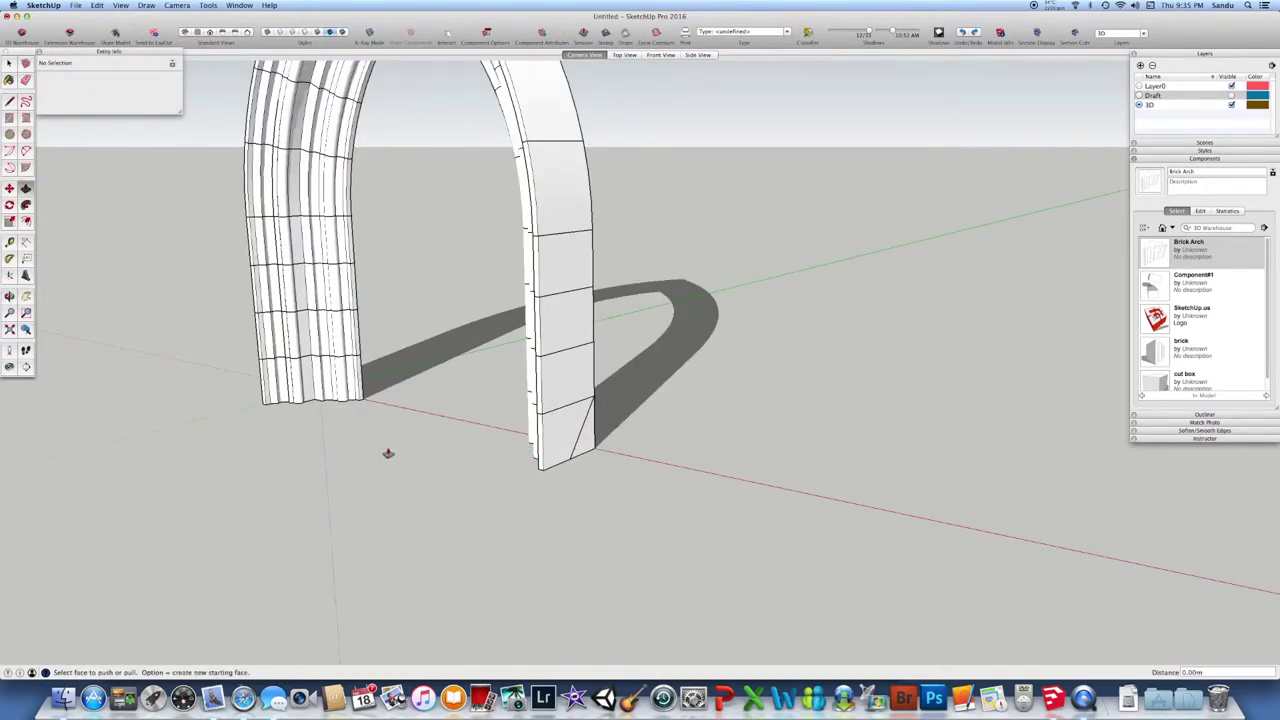
pyautogui.click(9, 64)
pyautogui.moveTo(703, 521); pyautogui.dragTo(704, 520)
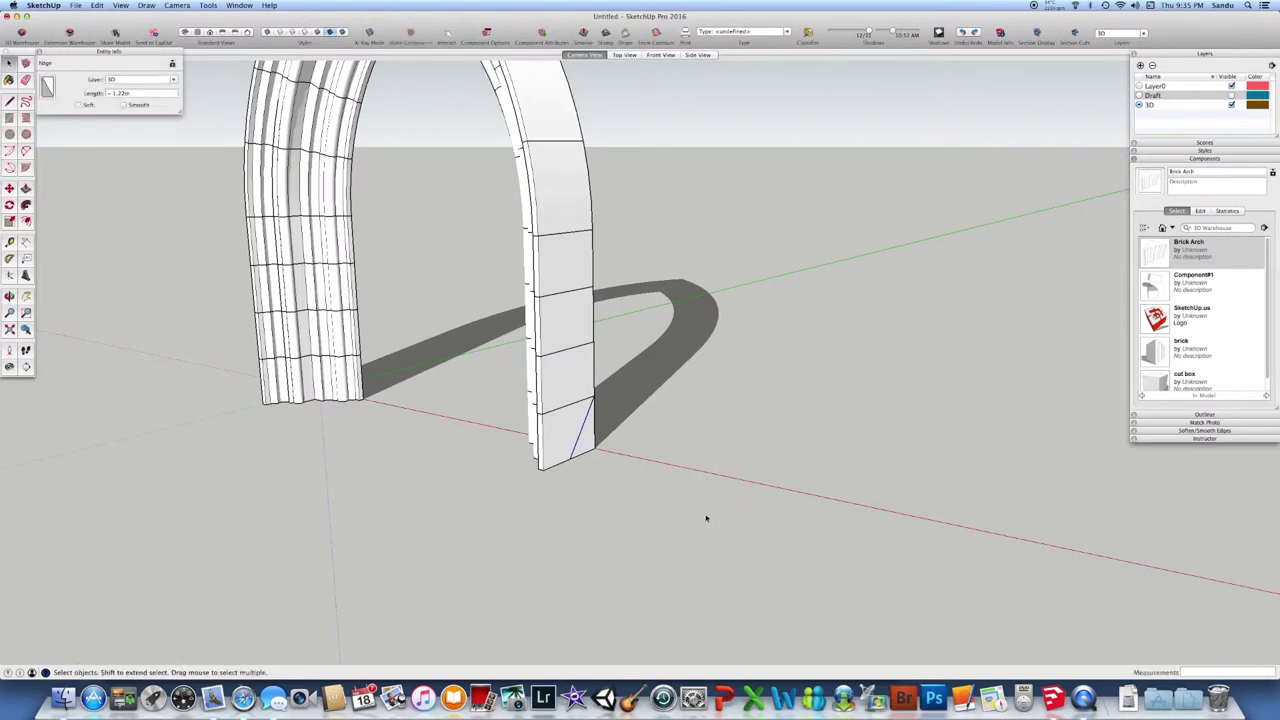
pyautogui.press('Delete')
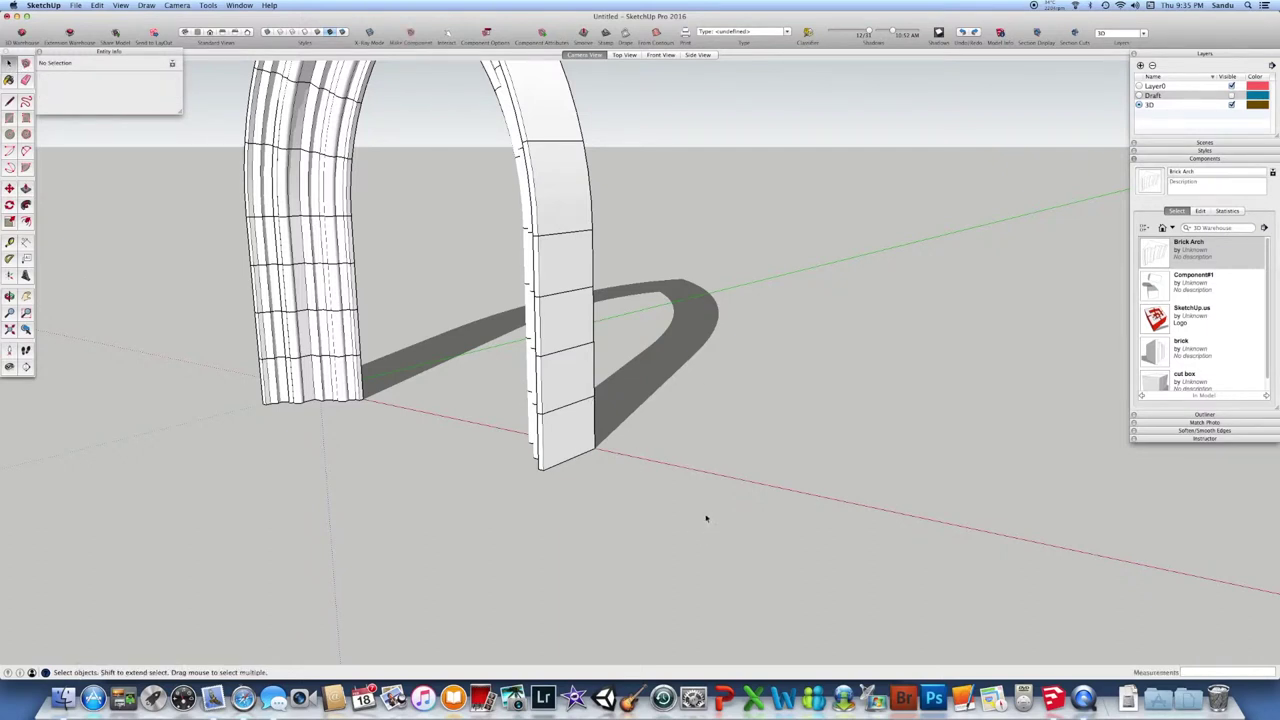
# - Draw a ground rectangle about 3.2 m square beside the arch's outer foot and extrude it up about 1.95 m into a box
pyautogui.click(9, 117)
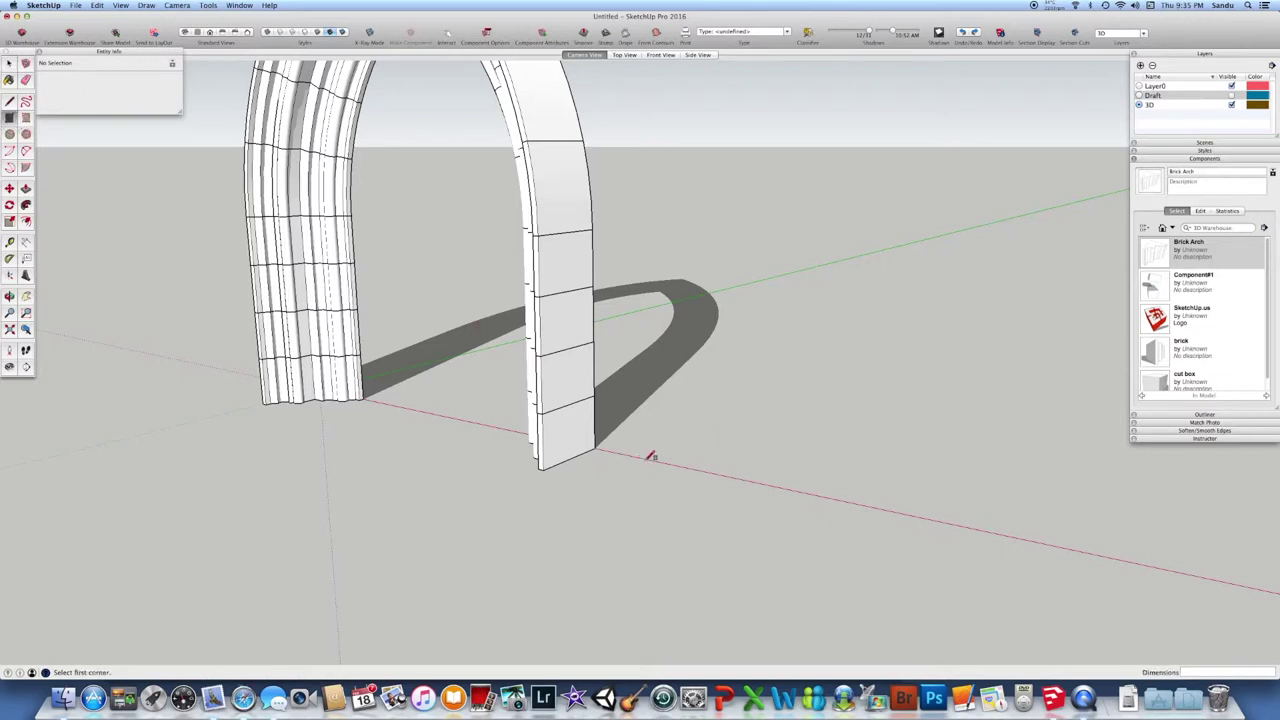
pyautogui.click(708, 420)
pyautogui.click(781, 500)
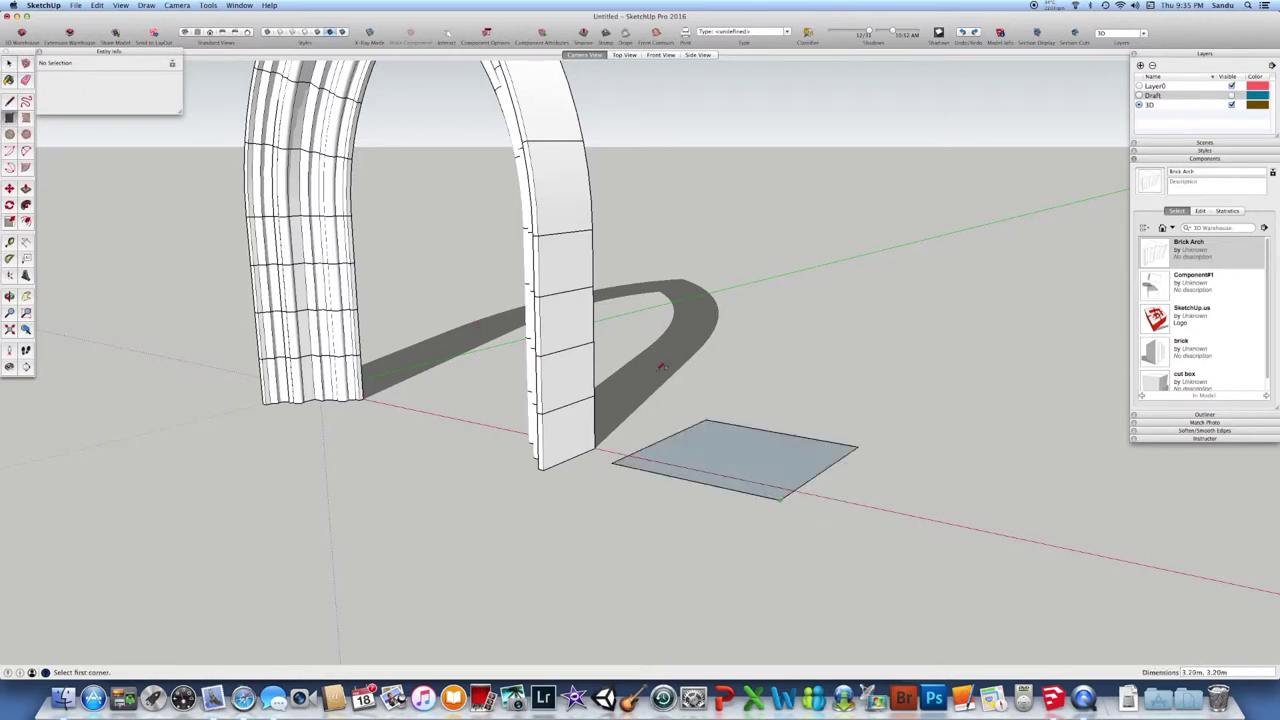
pyautogui.press('p')
pyautogui.moveTo(777, 363); pyautogui.dragTo(563, 357)
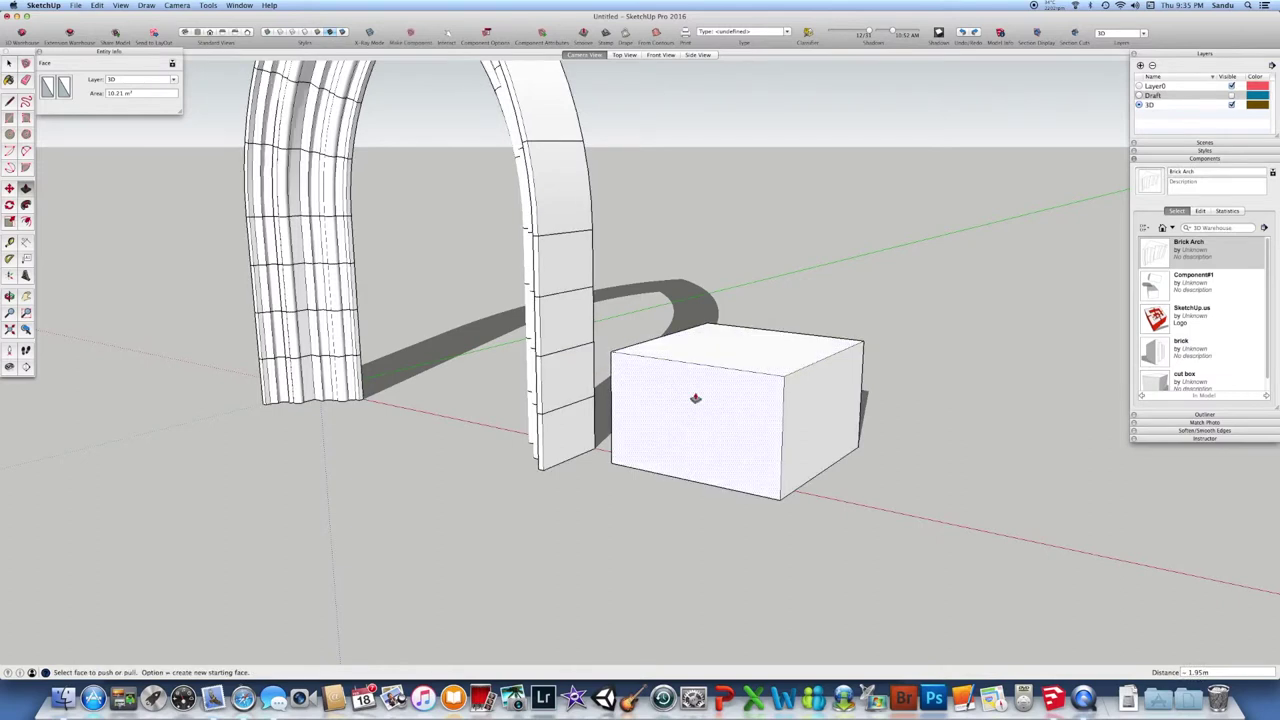
# - Move the box's upper front edge back onto the upper rear edge to form a sloped wedge
pyautogui.press('l')
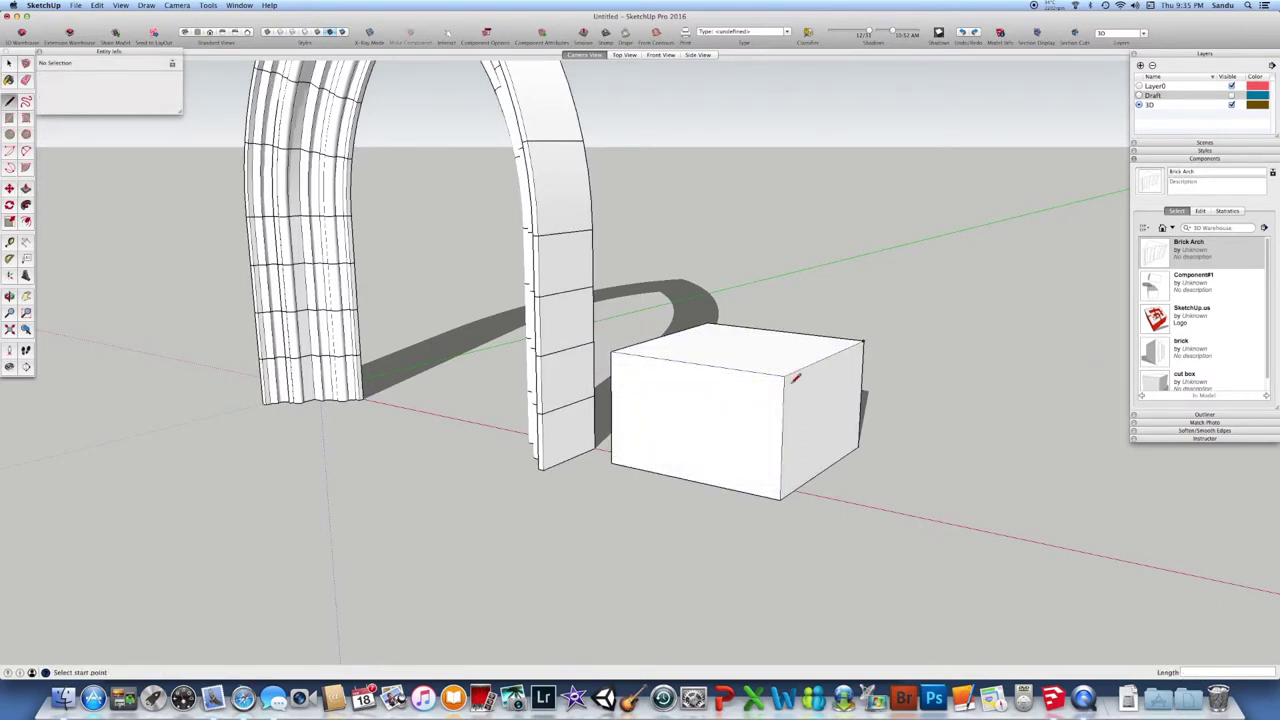
pyautogui.press('space')
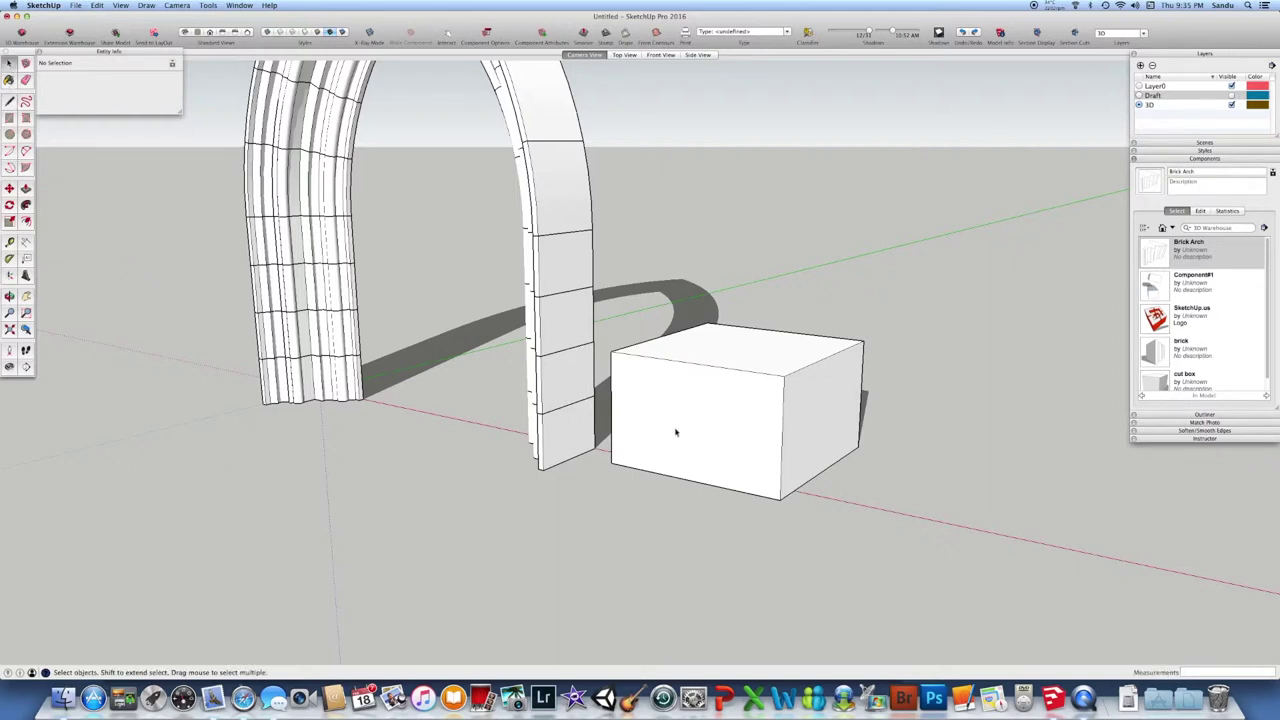
pyautogui.click(713, 371)
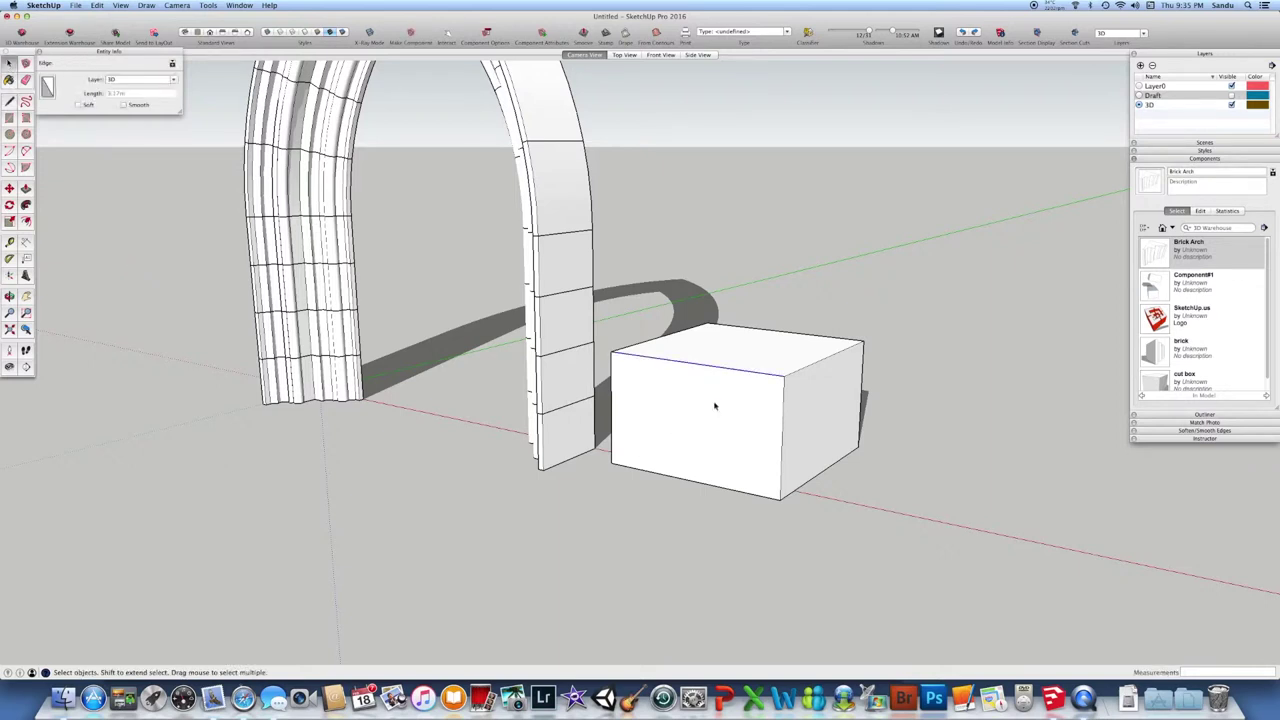
pyautogui.press('m')
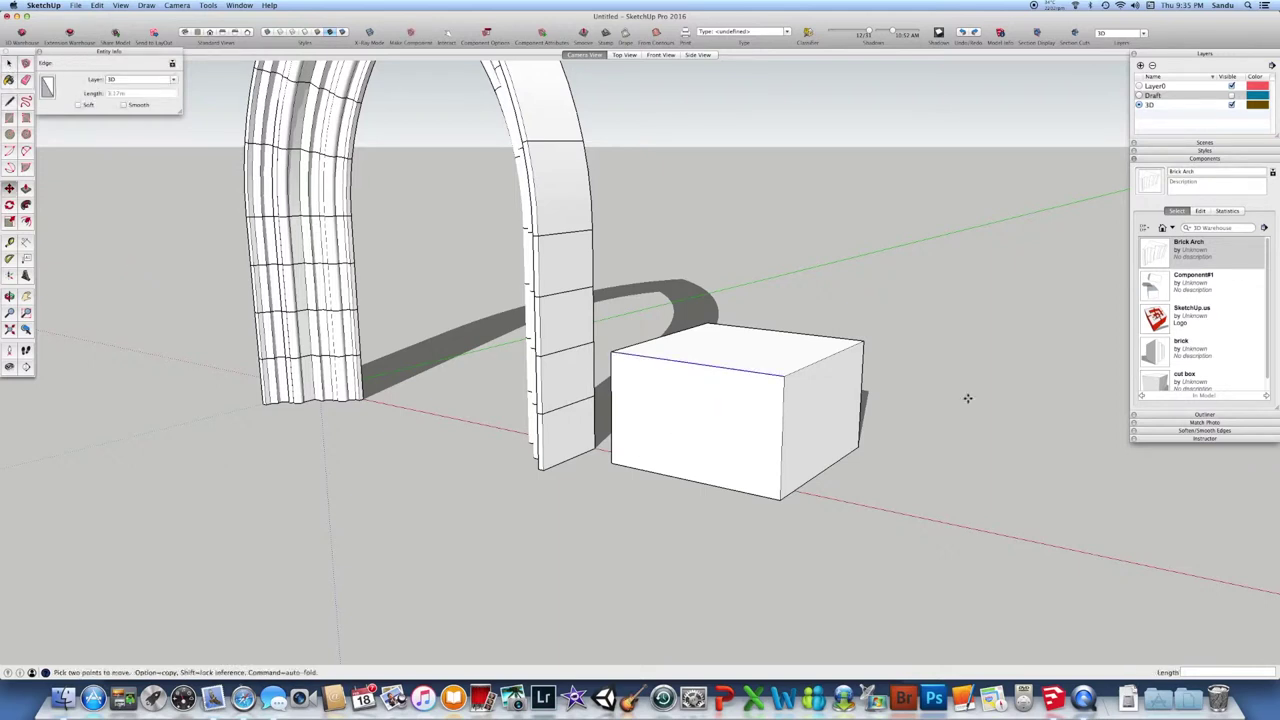
pyautogui.click(786, 375)
pyautogui.click(864, 340)
pyautogui.press('super+t')
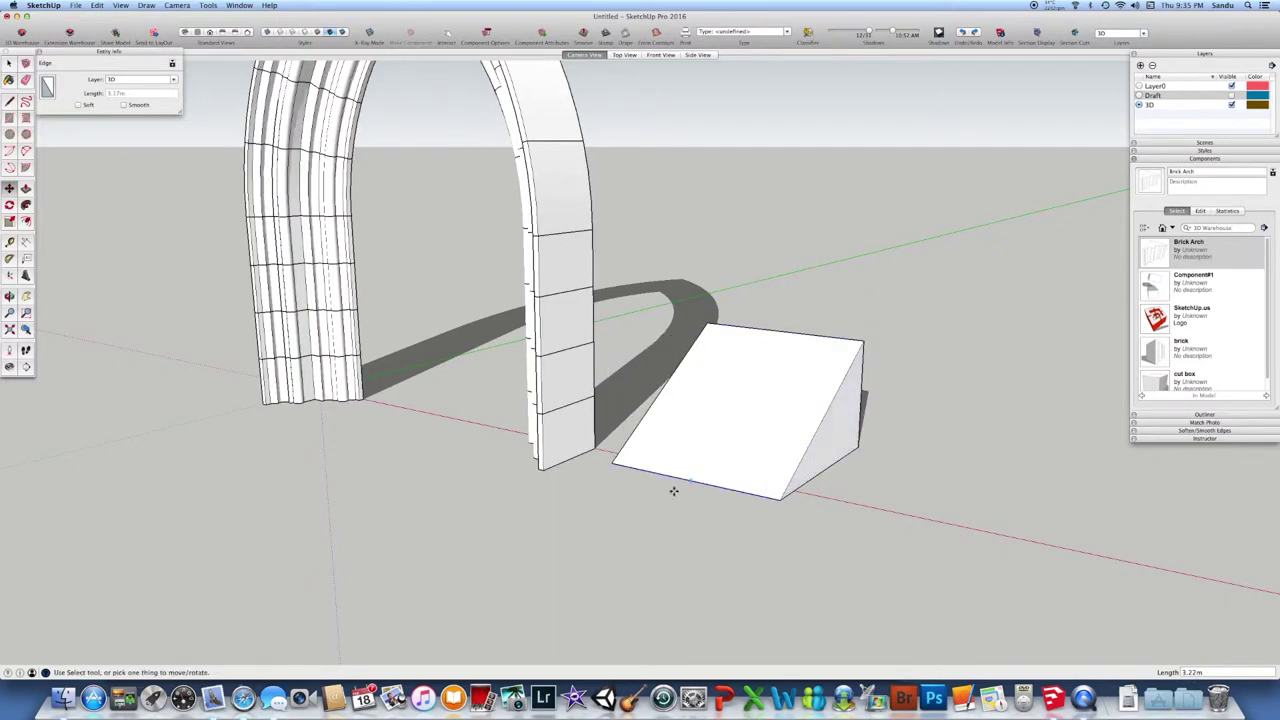
# - Select the whole wedge and make it a component named parapet
pyautogui.press('space')
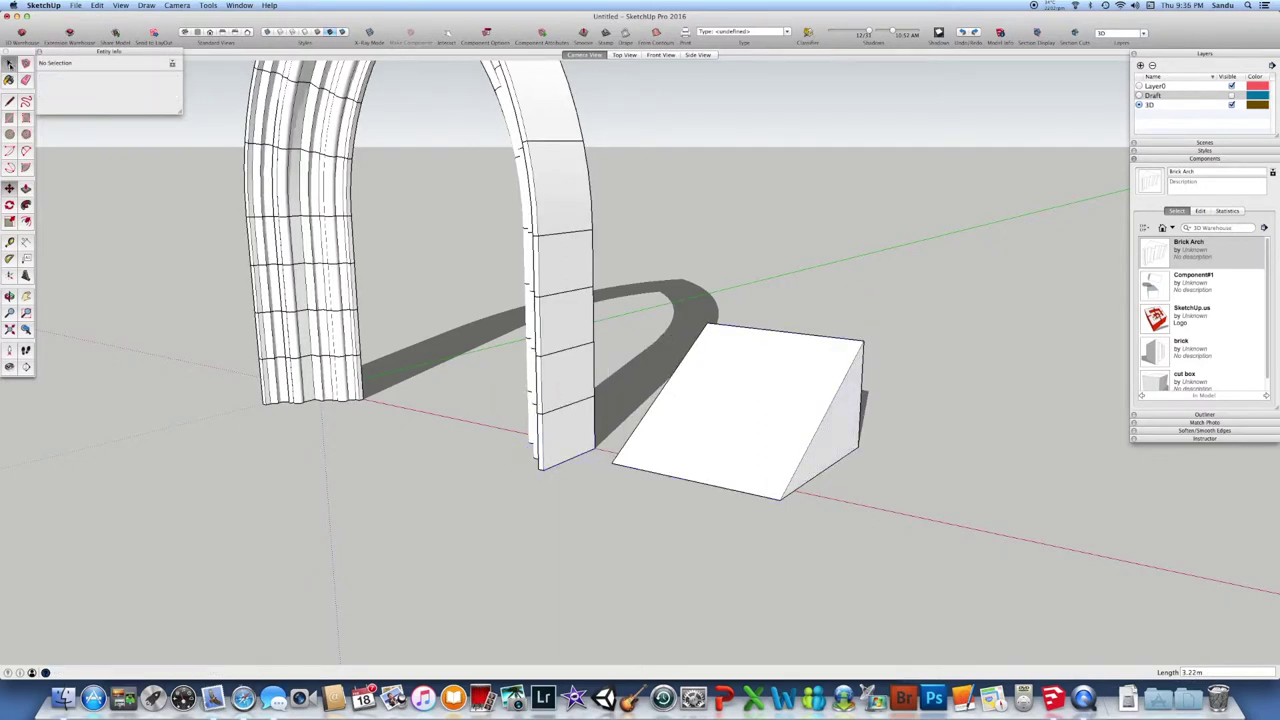
pyautogui.click(611, 288)
pyautogui.moveTo(611, 288); pyautogui.dragTo(920, 562)
pyautogui.rightClick(766, 434)
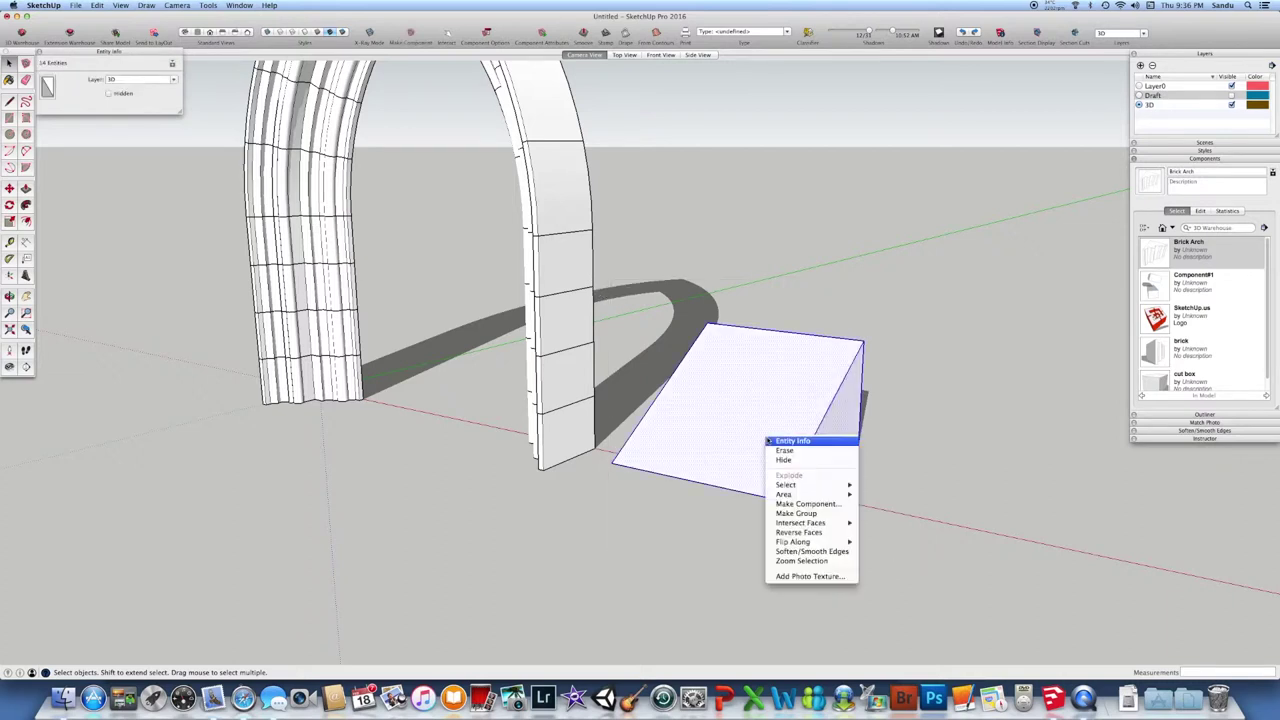
pyautogui.click(812, 504)
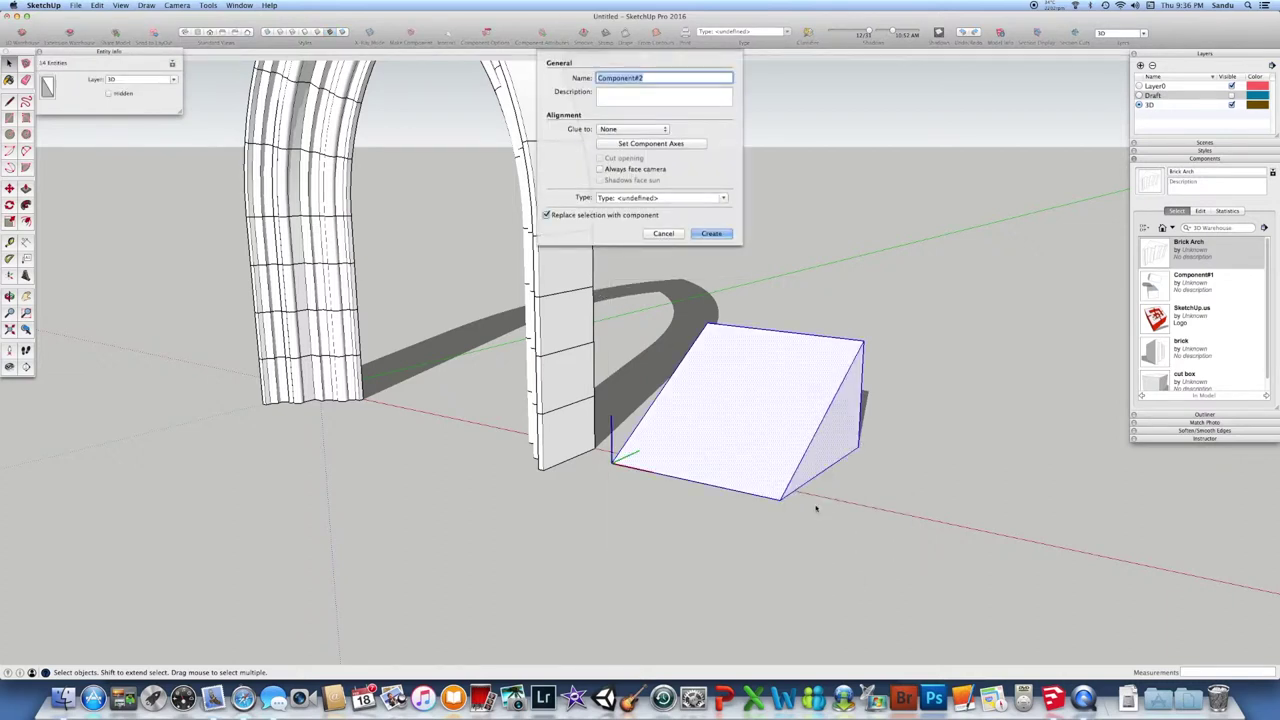
pyautogui.write('parapet')
pyautogui.press('Return')
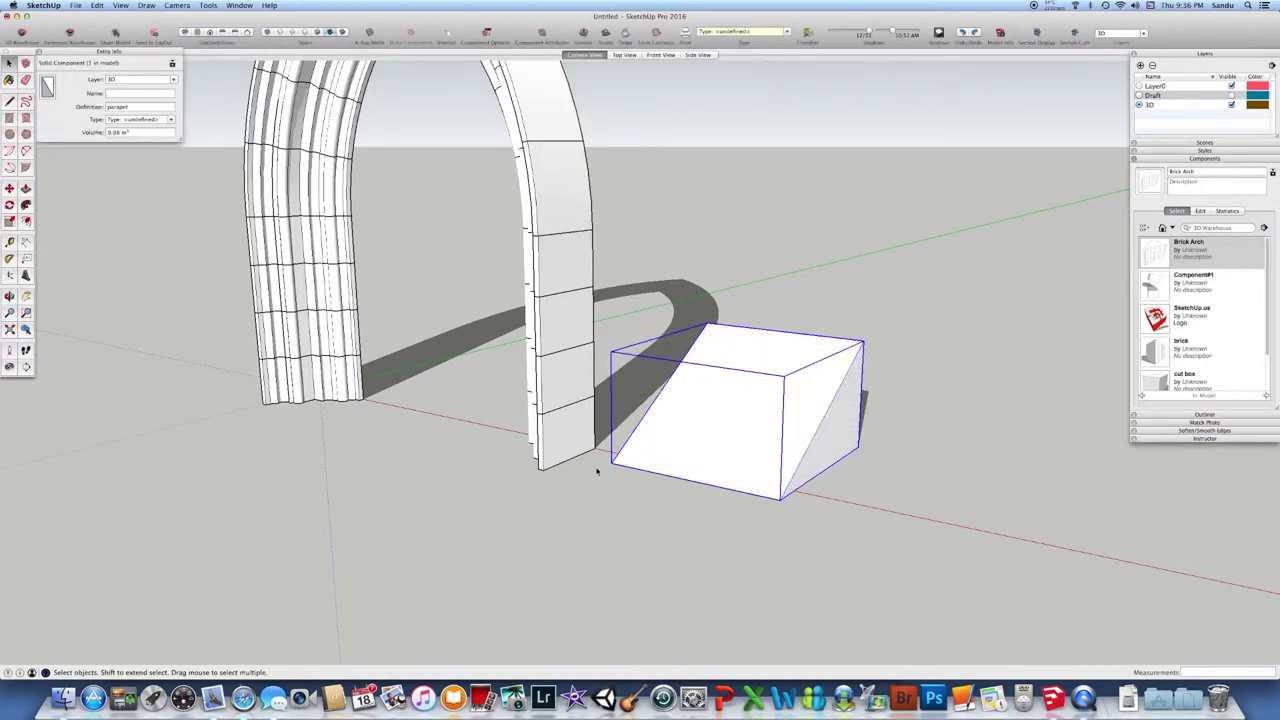
# - Move the parapet so its upper rear corner meets the arch foot's outer rear edge, and open the component for editing
pyautogui.click(9, 188)
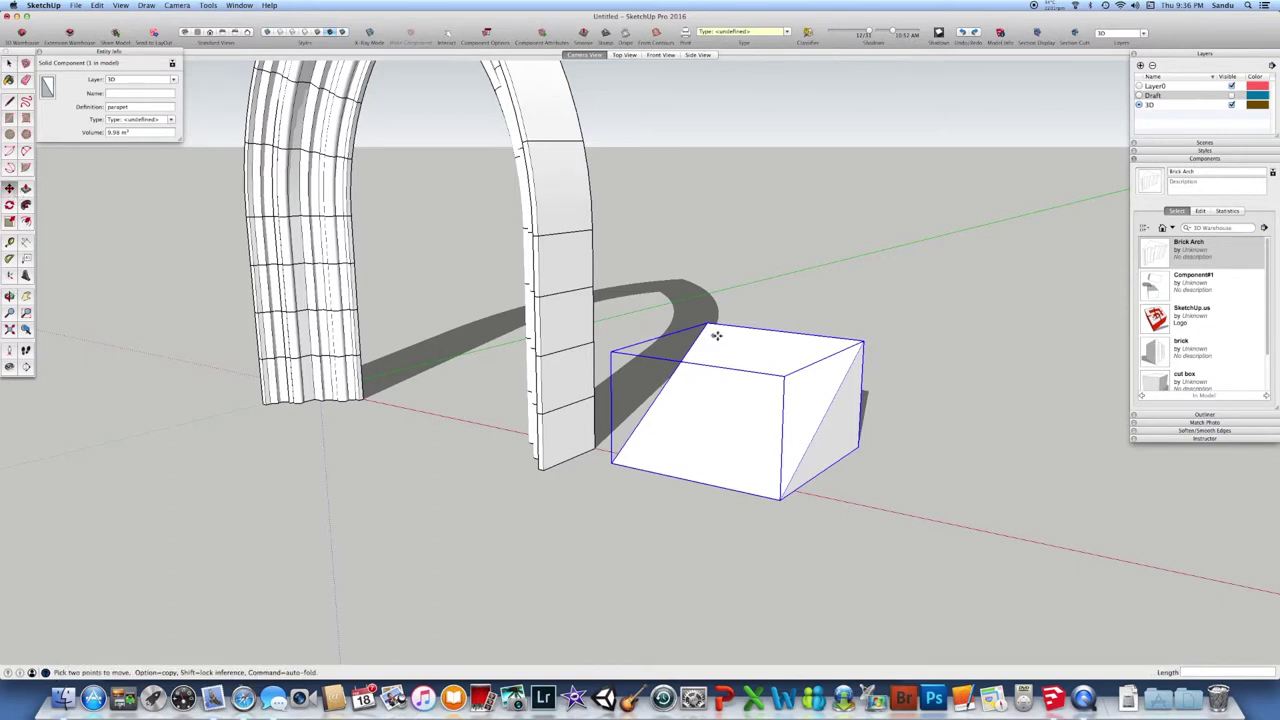
pyautogui.click(866, 343)
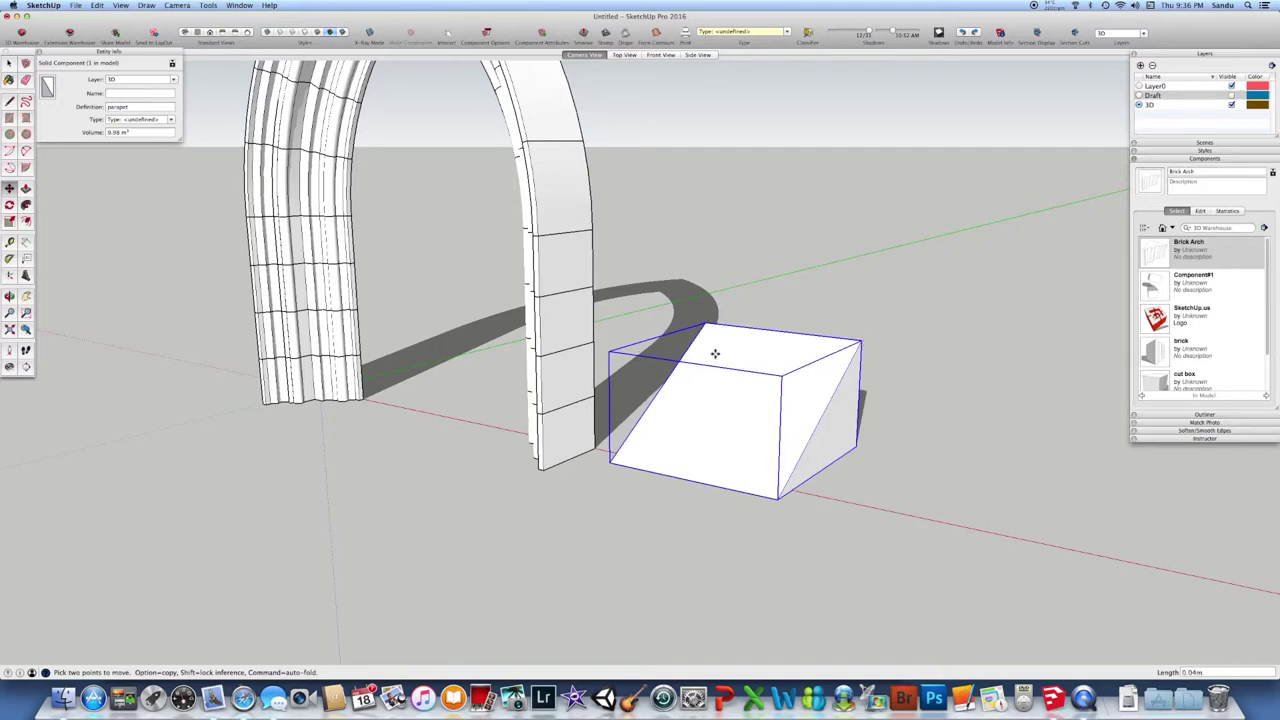
pyautogui.click(594, 340)
pyautogui.moveTo(642, 452); pyautogui.dragTo(484, 478, button='middle')
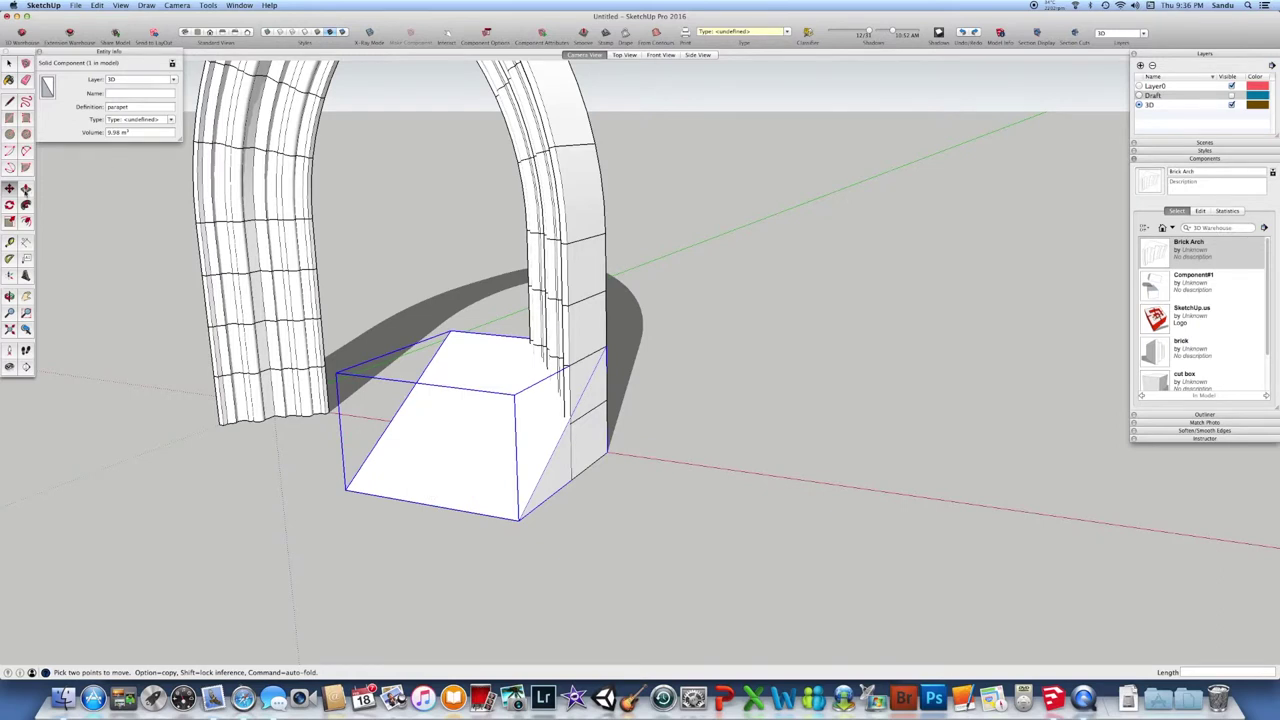
pyautogui.click(9, 64)
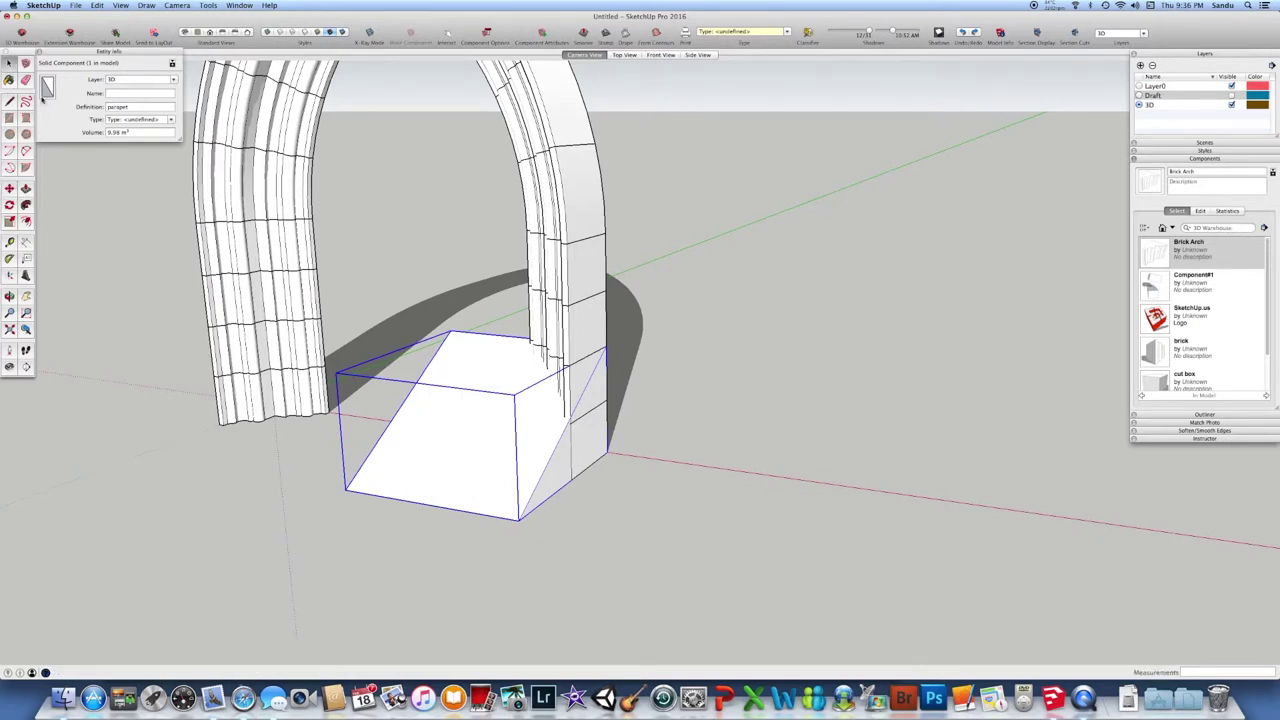
pyautogui.doubleClick(424, 508)
pyautogui.moveTo(497, 515); pyautogui.dragTo(490, 245, button='middle')
pyautogui.press('m')
pyautogui.scroll(2, 517, 340)
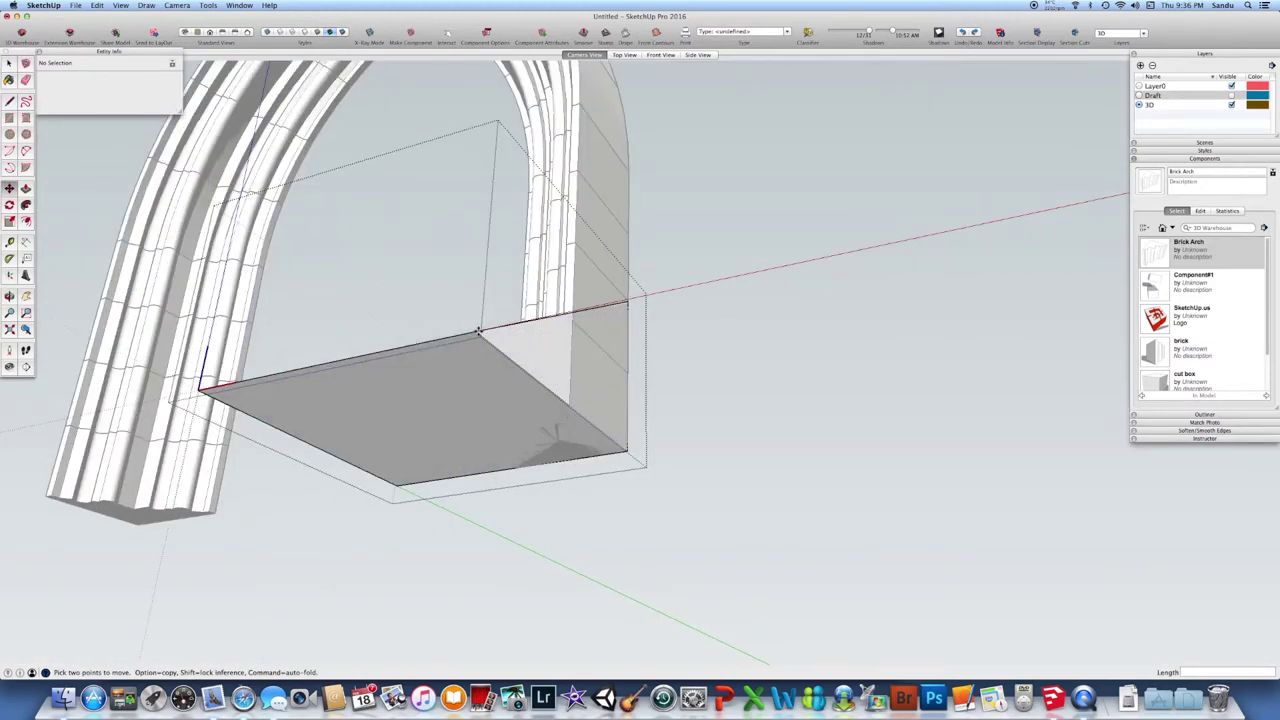
pyautogui.click(479, 331)
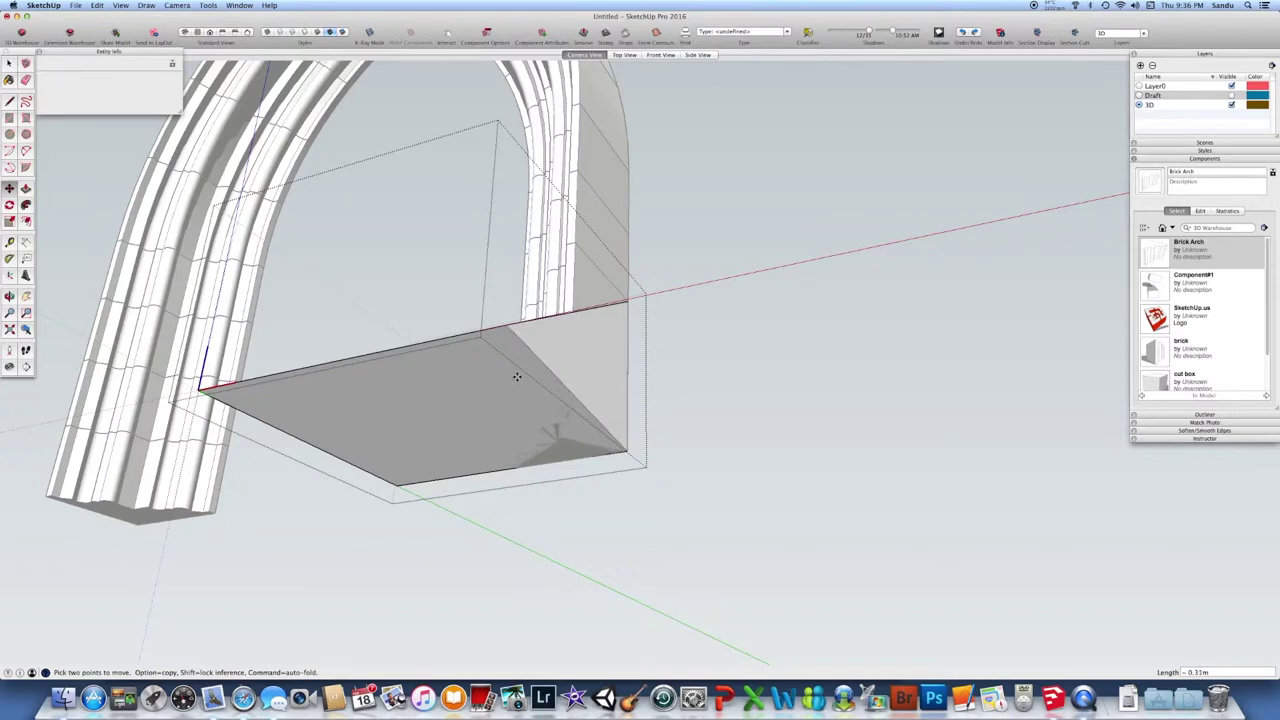
pyautogui.press('Escape')
pyautogui.moveTo(500, 386); pyautogui.dragTo(503, 469, button='middle')
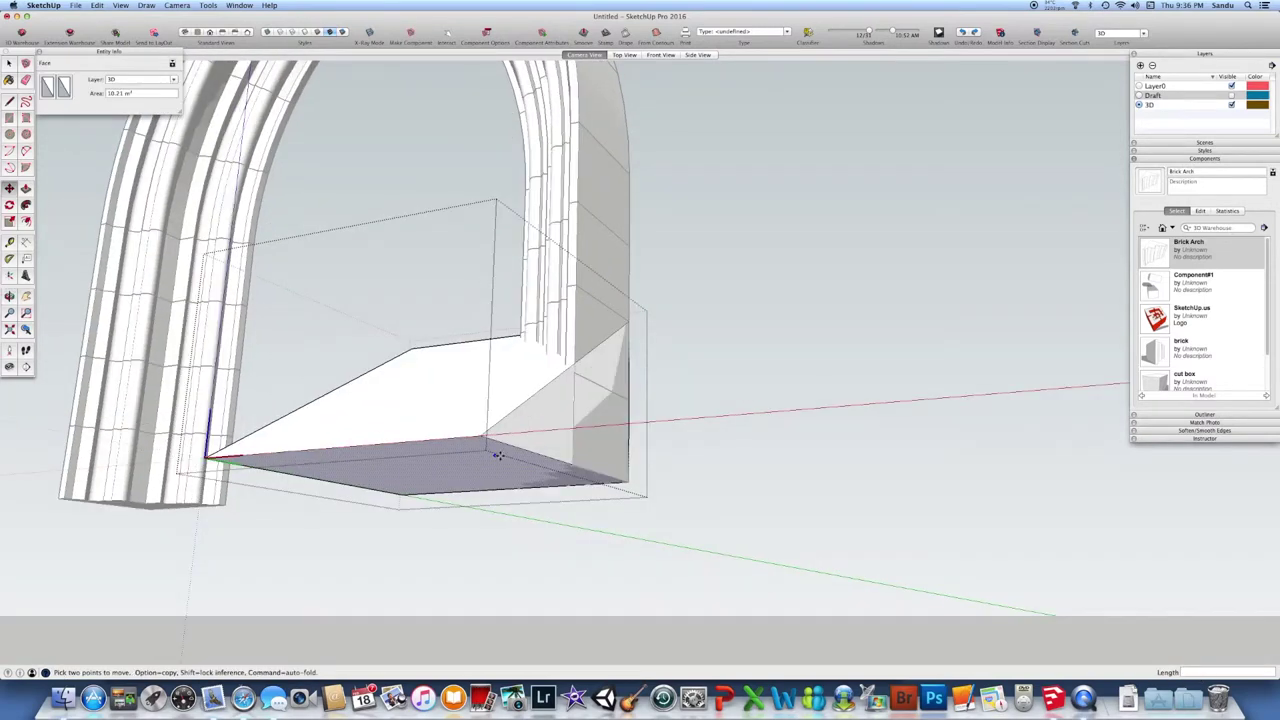
# - Move the parapet's lower front edge back about 2.42 m onto the bottom outer edge of the arch's foot
pyautogui.click(9, 63)
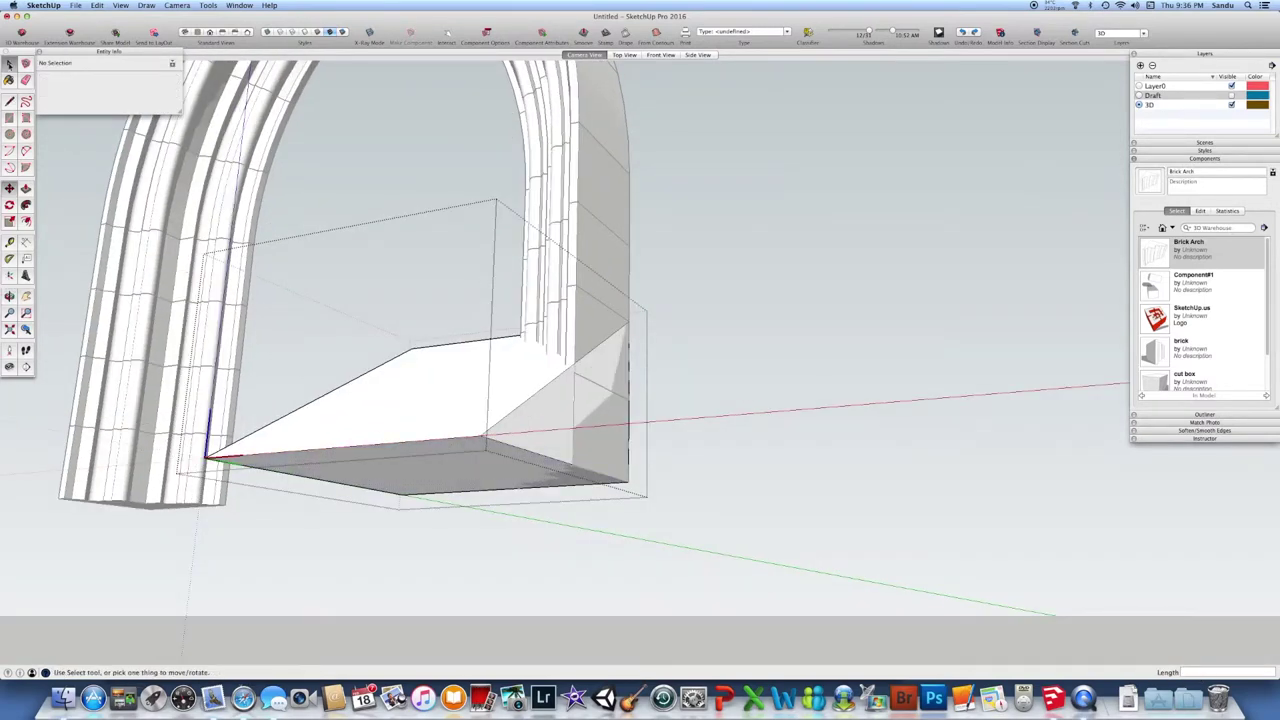
pyautogui.click(380, 443)
pyautogui.click(382, 449)
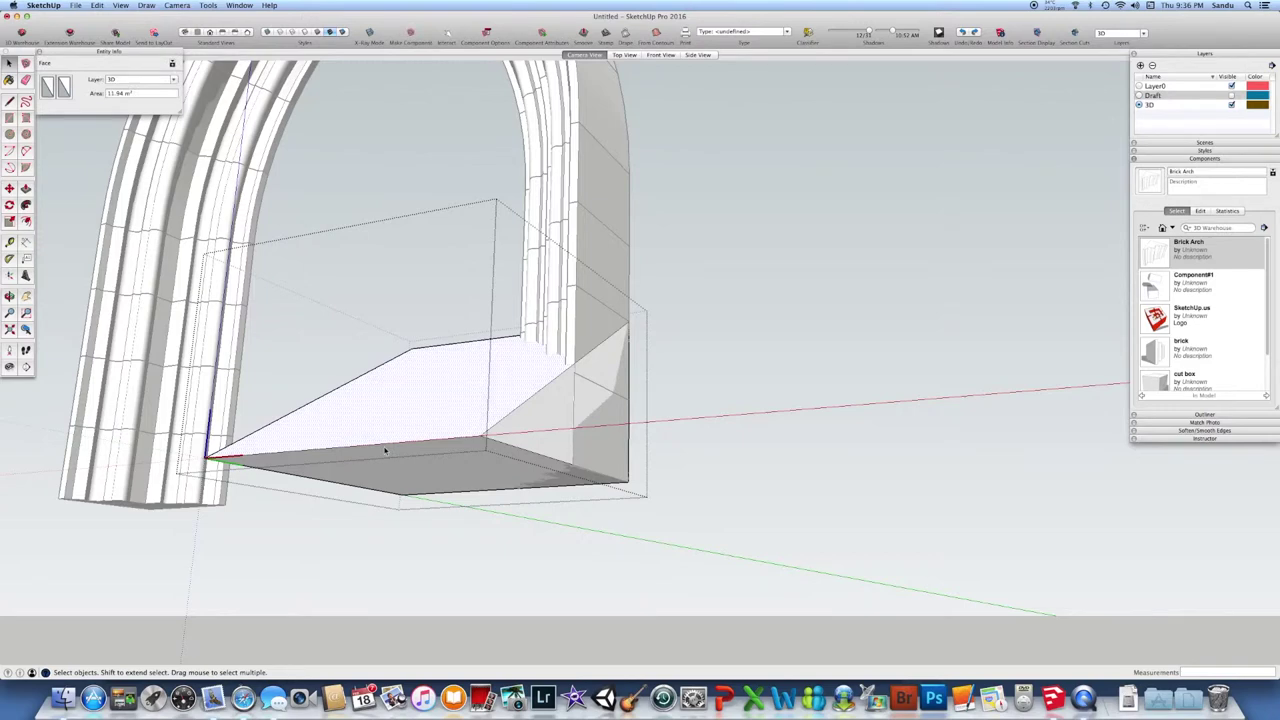
pyautogui.click(328, 451)
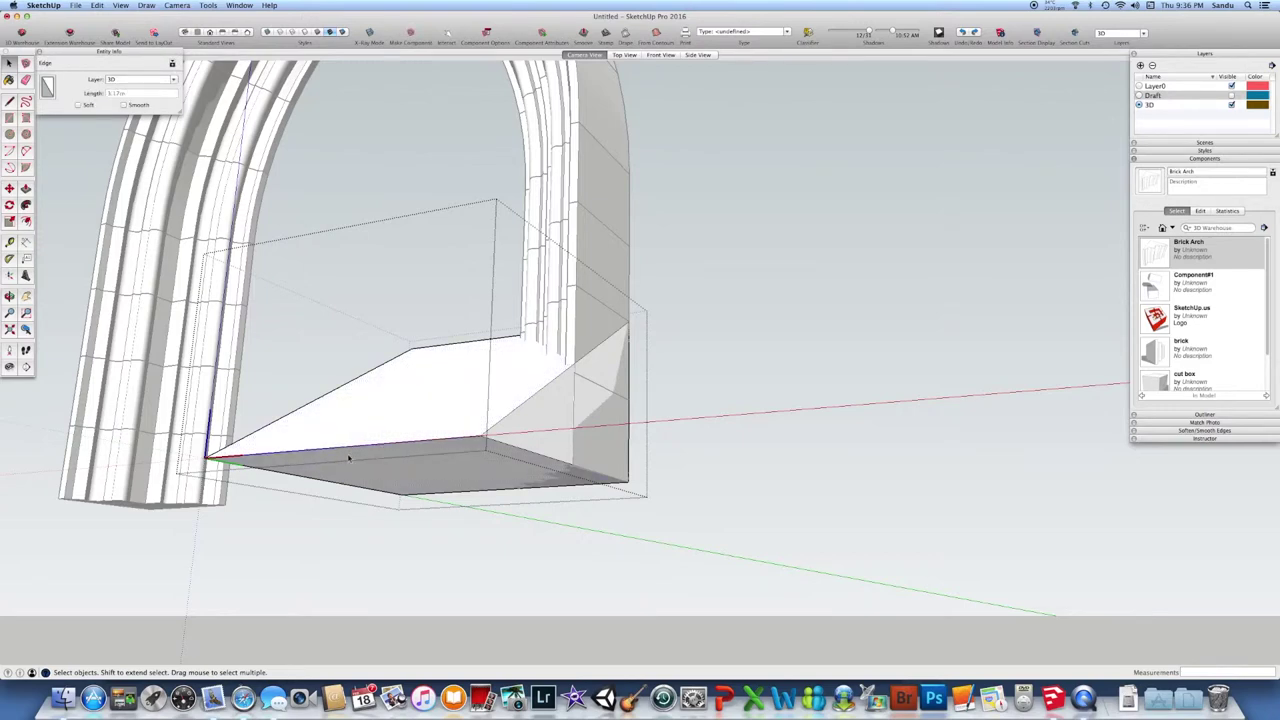
pyautogui.press('m')
pyautogui.moveTo(477, 434); pyautogui.dragTo(594, 493)
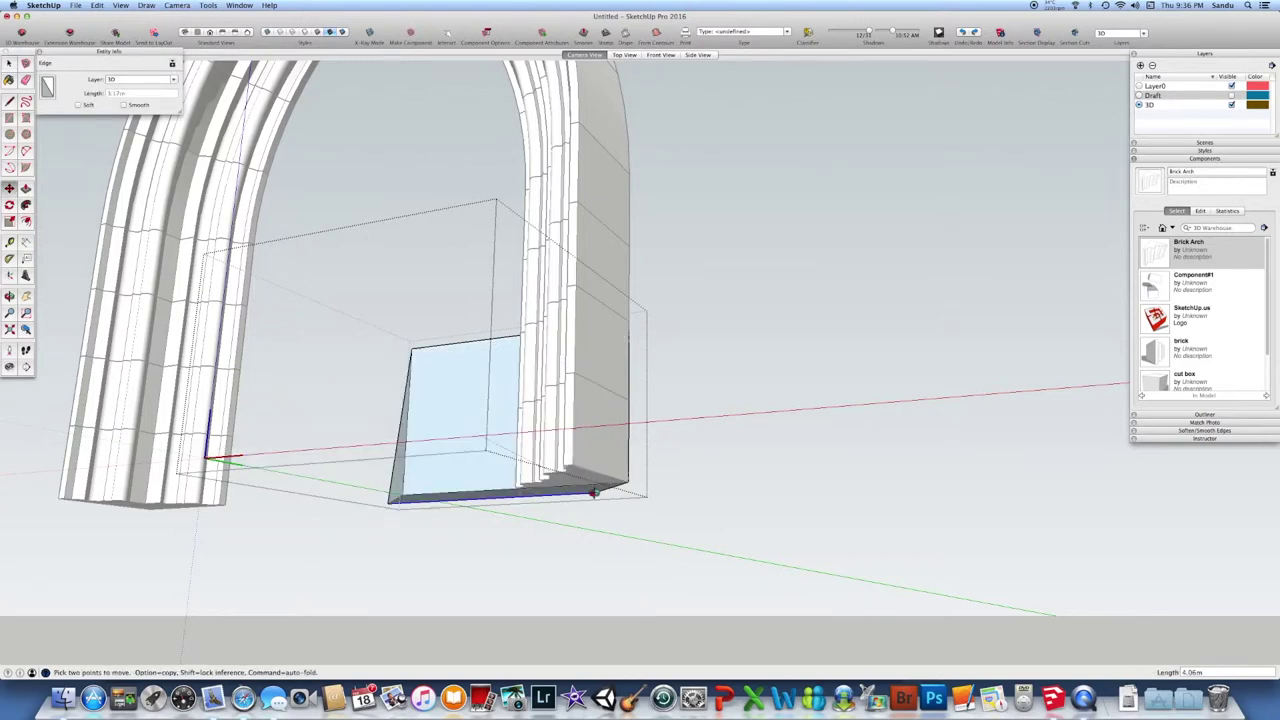
pyautogui.moveTo(594, 493); pyautogui.dragTo(557, 381, button='middle')
pyautogui.scroll(5, 543, 395)
pyautogui.click(557, 381)
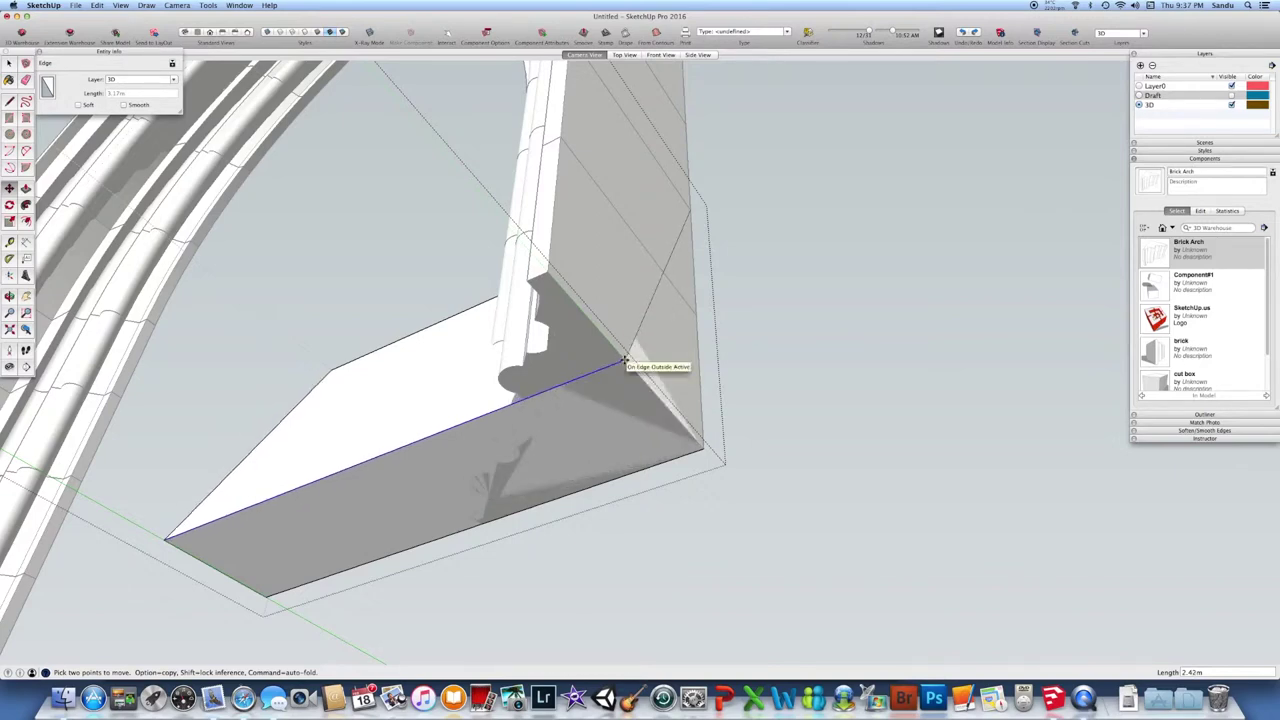
pyautogui.click(625, 360)
# - Push/pull the parapet's inner end face about 4.45 m across the opening to the arch's opposite foot
pyautogui.moveTo(547, 409)
pyautogui.mouseDown(button='middle')
pyautogui.moveTo(566, 529)
pyautogui.moveTo(701, 563)
pyautogui.moveTo(591, 563)
pyautogui.moveTo(697, 589)
pyautogui.moveTo(523, 523)
pyautogui.moveTo(512, 443)
pyautogui.moveTo(517, 466)
pyautogui.mouseUp(button='middle')
pyautogui.scroll(-5, 517, 466)
pyautogui.moveTo(591, 486); pyautogui.dragTo(567, 447, button='middle')
pyautogui.scroll(5, 574, 440)
pyautogui.press('m')
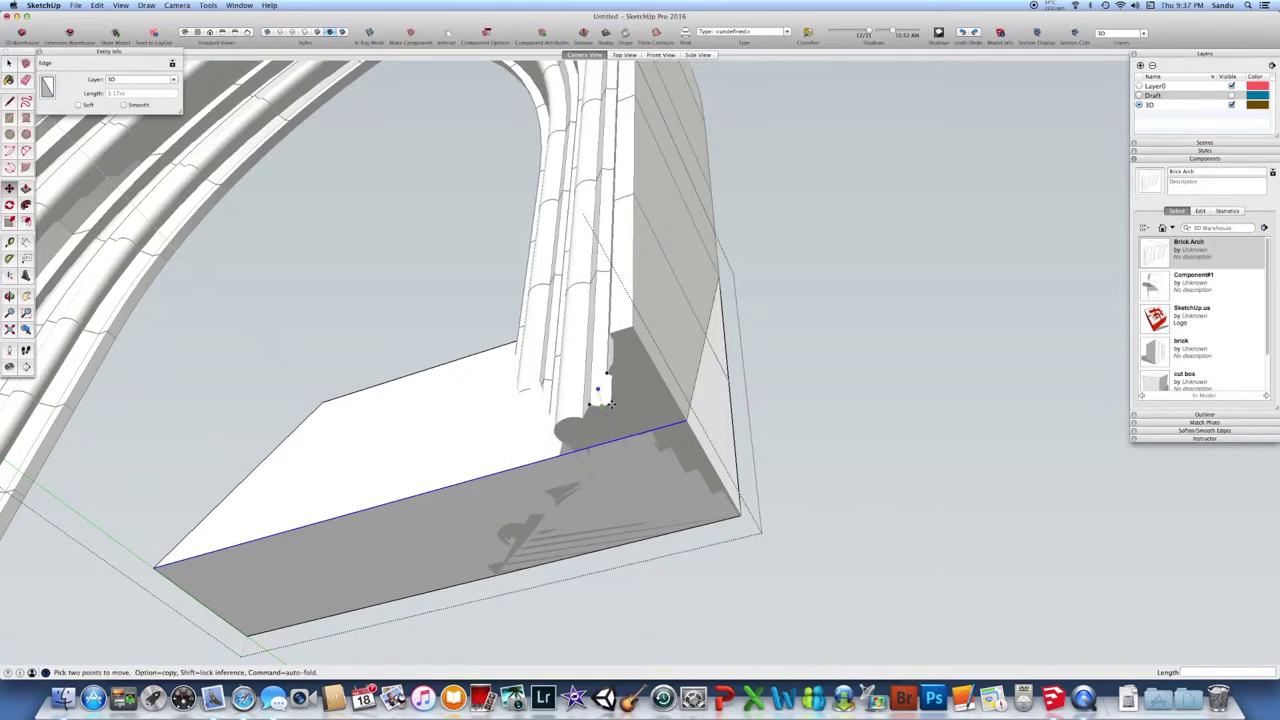
pyautogui.scroll(-1, 596, 420)
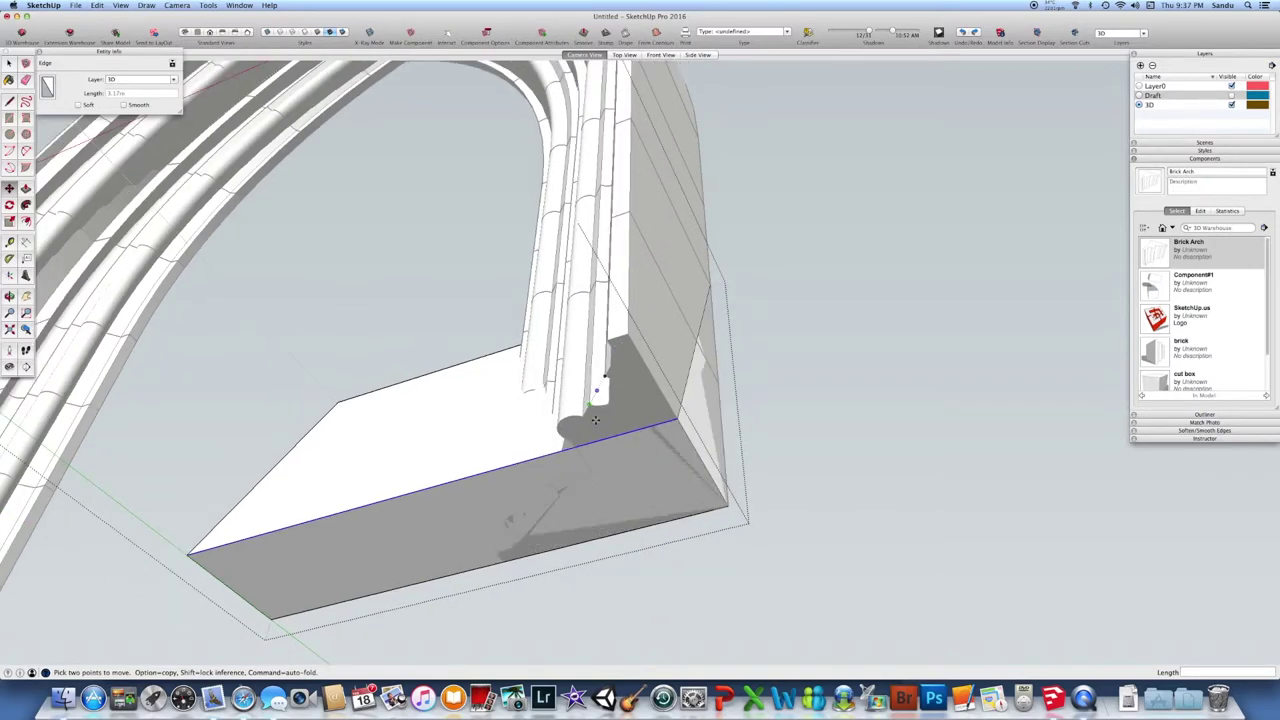
pyautogui.scroll(-8, 630, 595)
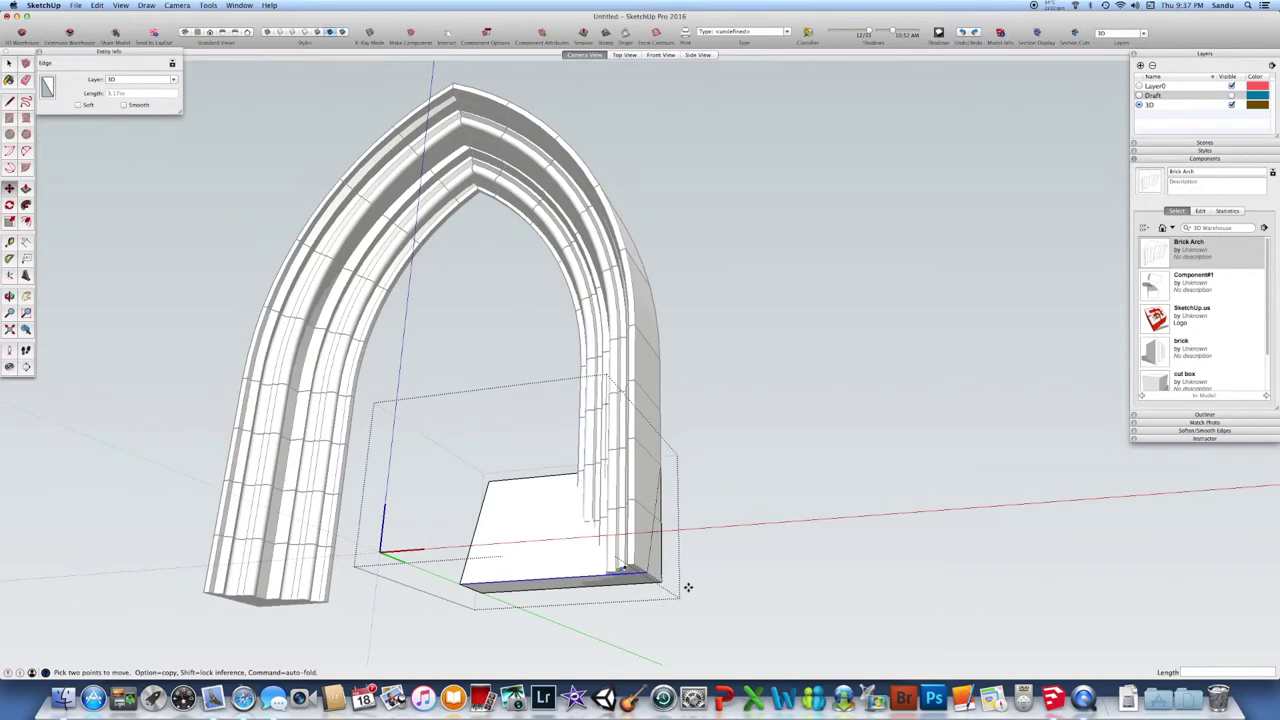
pyautogui.moveTo(688, 587); pyautogui.dragTo(307, 531, button='middle')
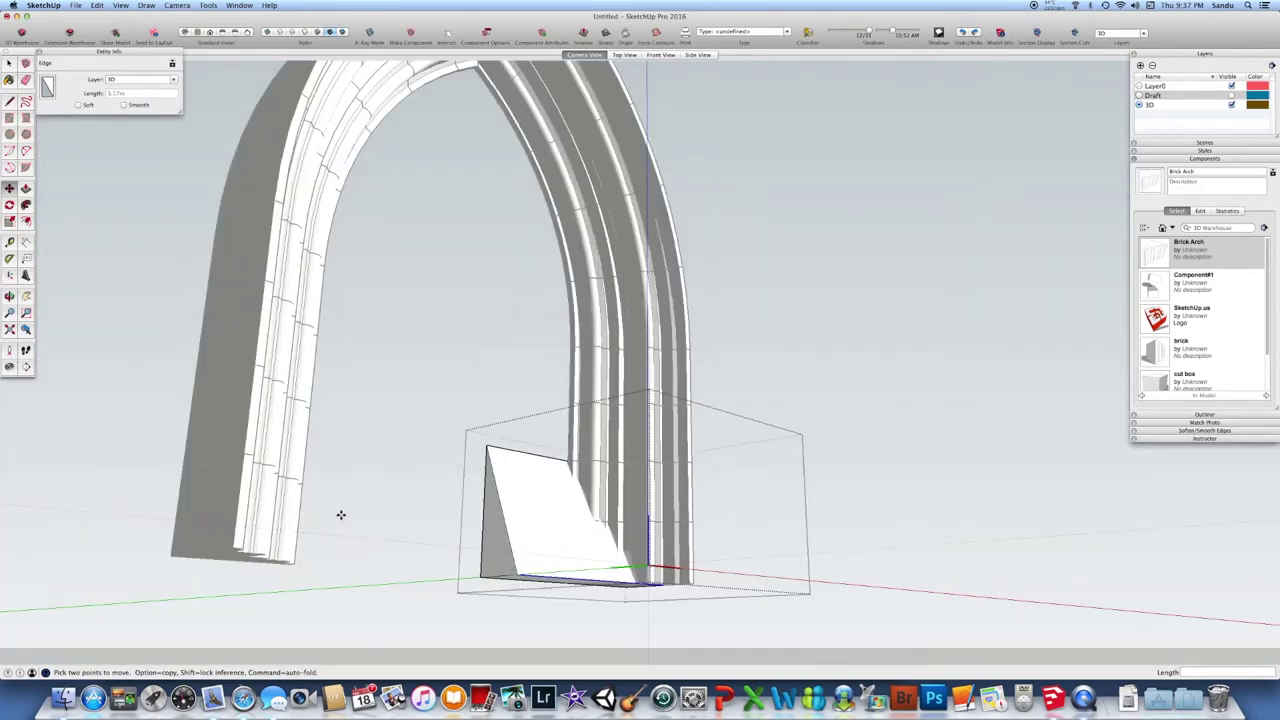
pyautogui.click(26, 188)
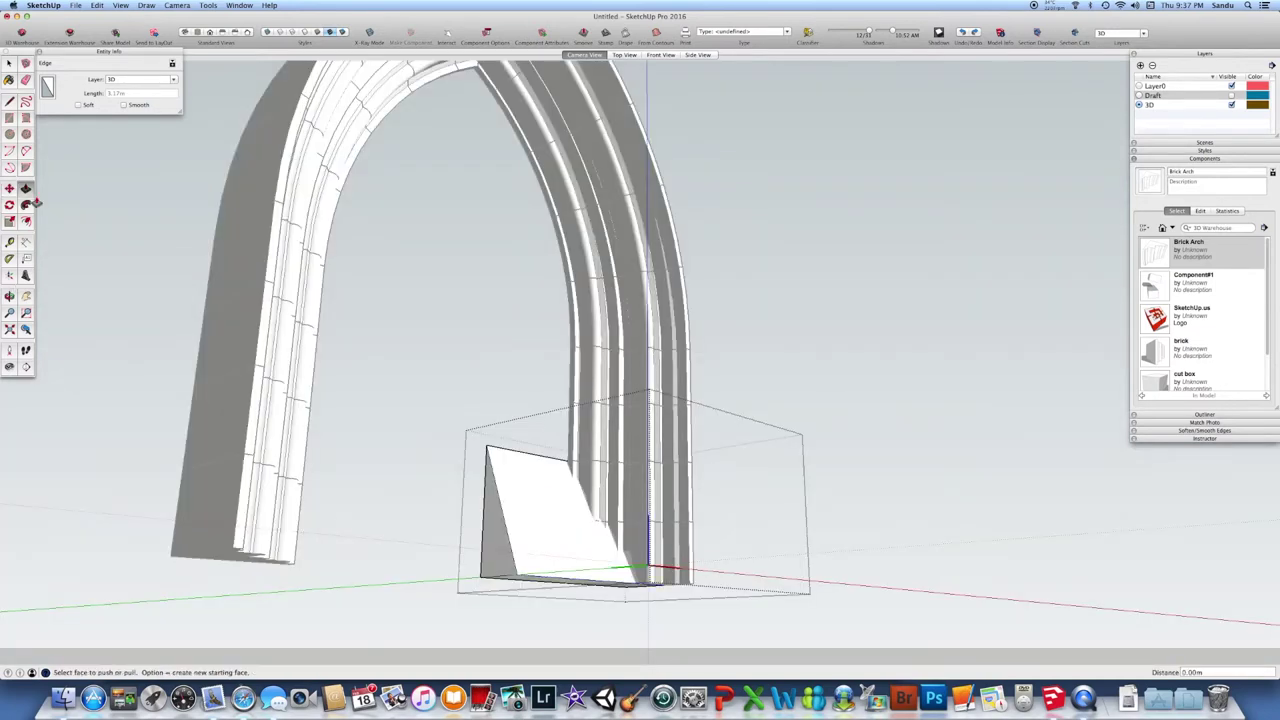
pyautogui.moveTo(486, 551); pyautogui.dragTo(266, 574)
pyautogui.moveTo(266, 574); pyautogui.dragTo(281, 577, button='middle')
pyautogui.moveTo(151, 443)
pyautogui.mouseDown(button='middle')
pyautogui.moveTo(110, 417)
pyautogui.moveTo(131, 443)
pyautogui.mouseUp(button='middle')
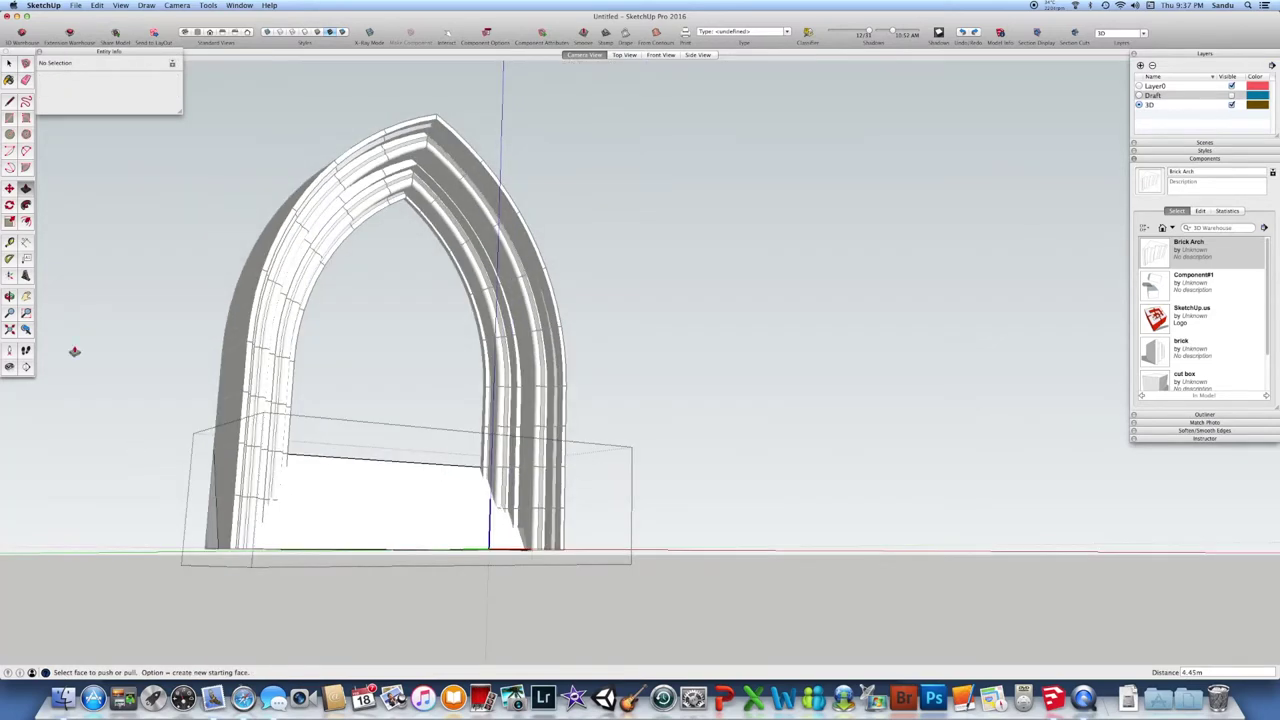
# - Lower the parapet's upper rear edge about 0.98 m and close the component
pyautogui.click(9, 64)
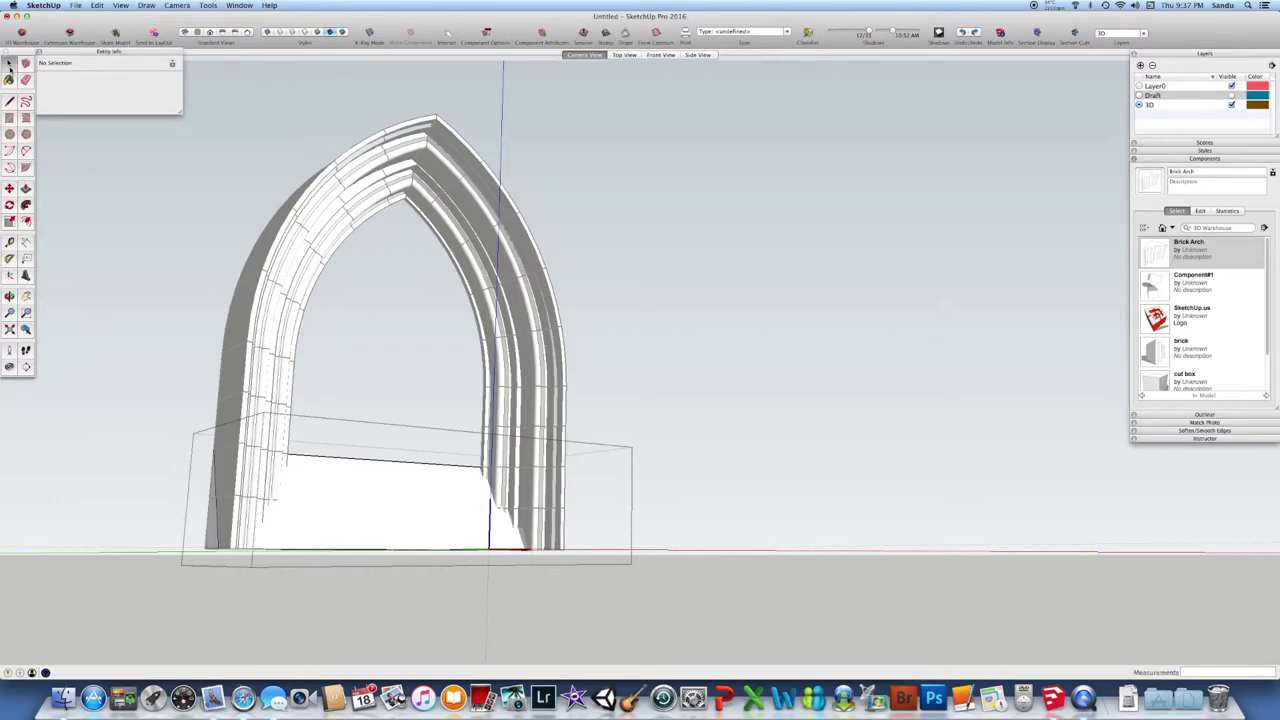
pyautogui.moveTo(140, 311); pyautogui.dragTo(353, 478, button='middle')
pyautogui.click(352, 463)
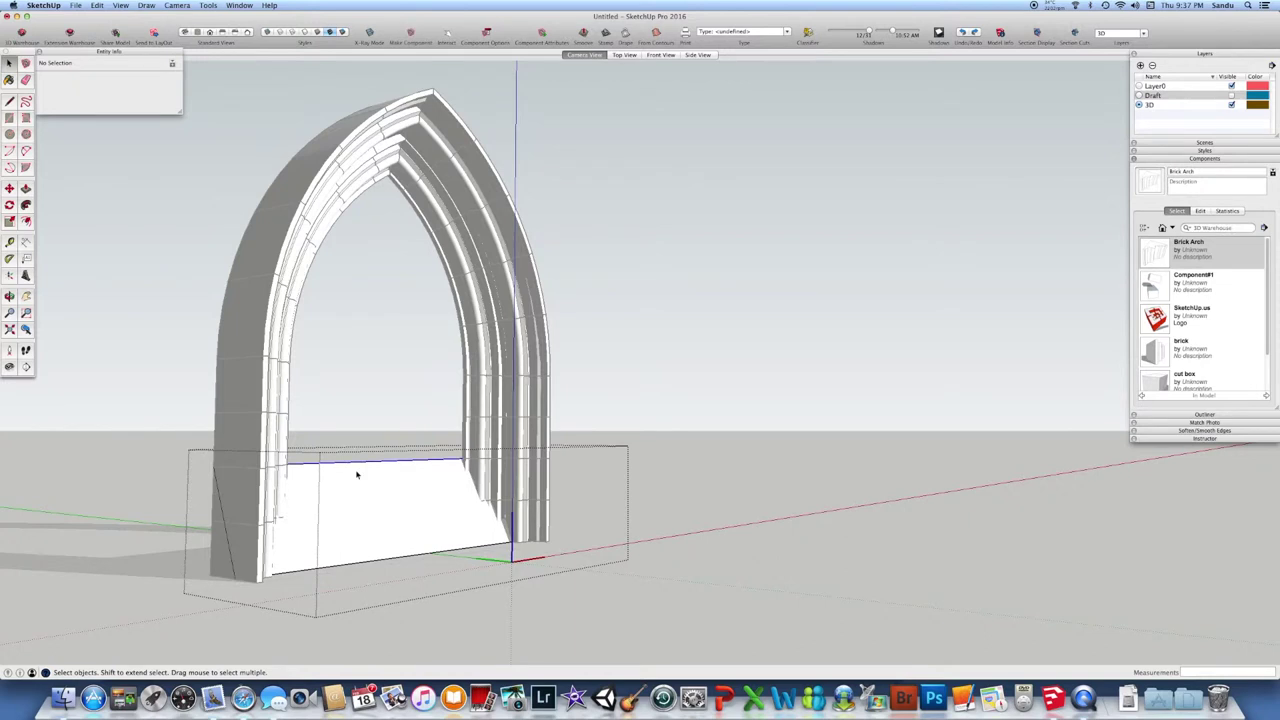
pyautogui.press('m')
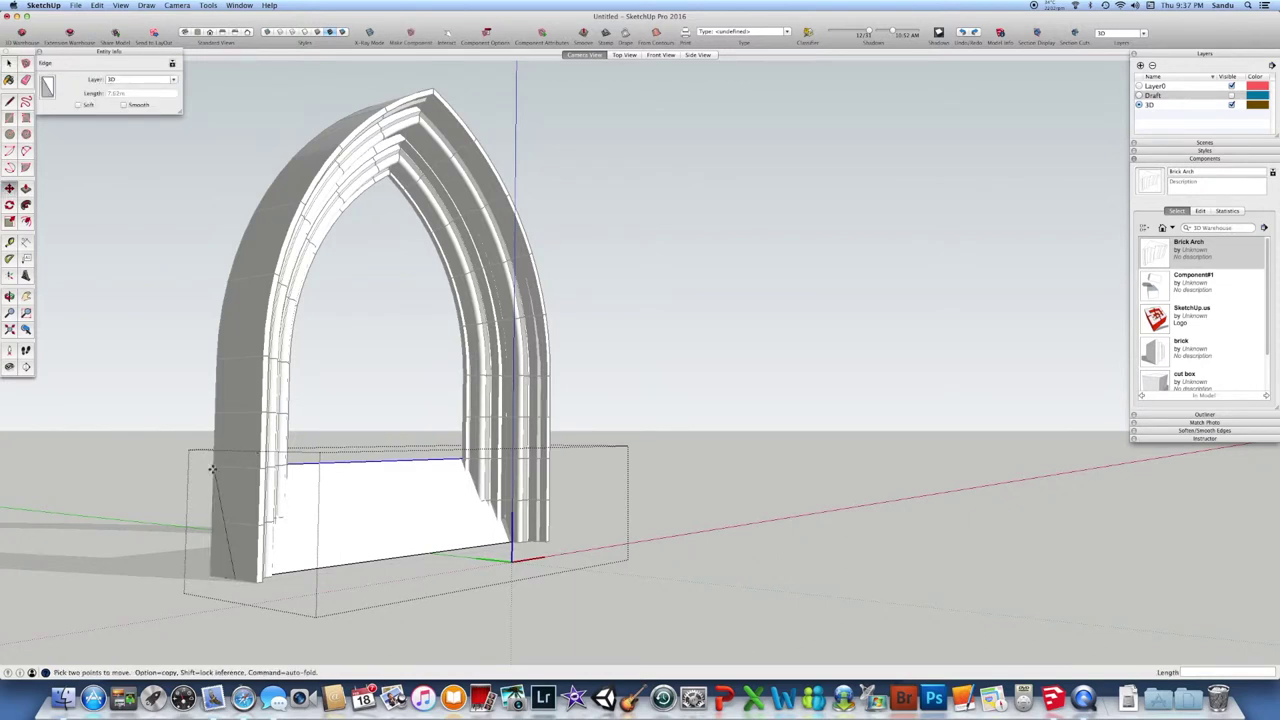
pyautogui.click(213, 469)
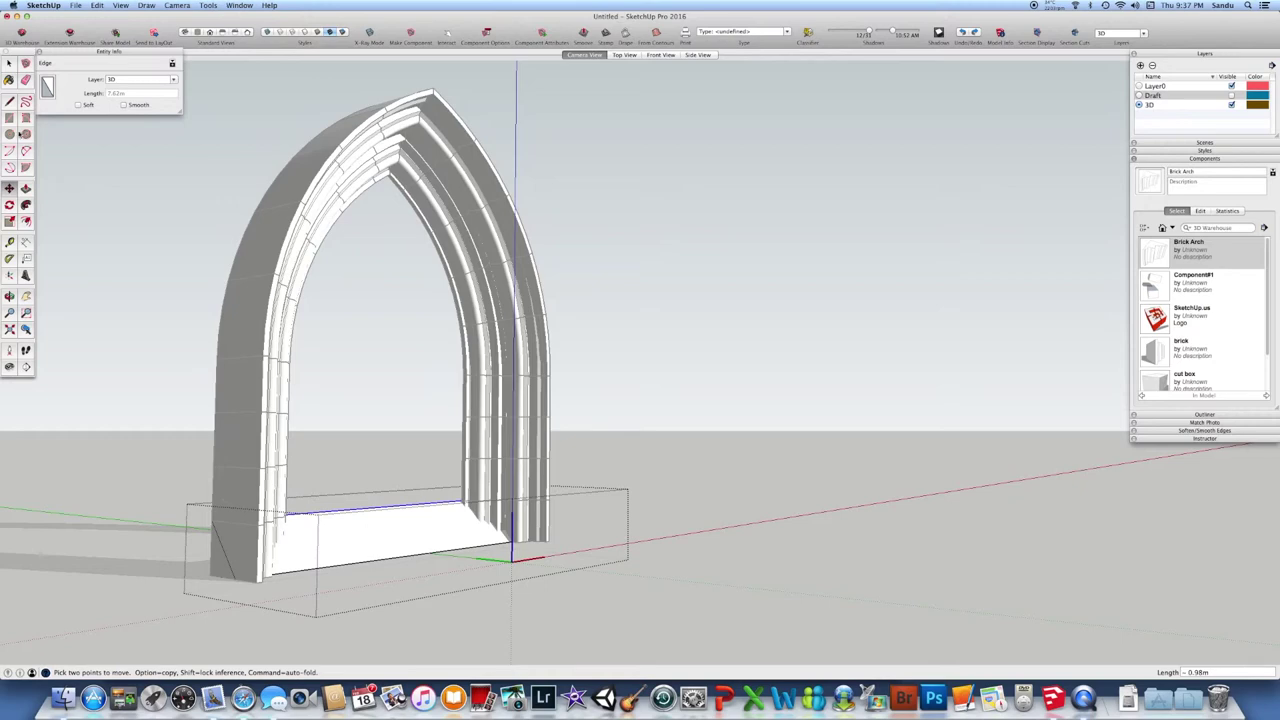
pyautogui.click(9, 65)
pyautogui.click(200, 329)
# - Select the parapet together with the lowest brick on each side of the arch and unite them into one solid
pyautogui.moveTo(200, 329); pyautogui.dragTo(718, 376, button='middle')
pyautogui.moveTo(652, 408); pyautogui.dragTo(512, 428, button='middle')
pyautogui.scroll(5, 515, 440)
pyautogui.scroll(-2, 516, 446)
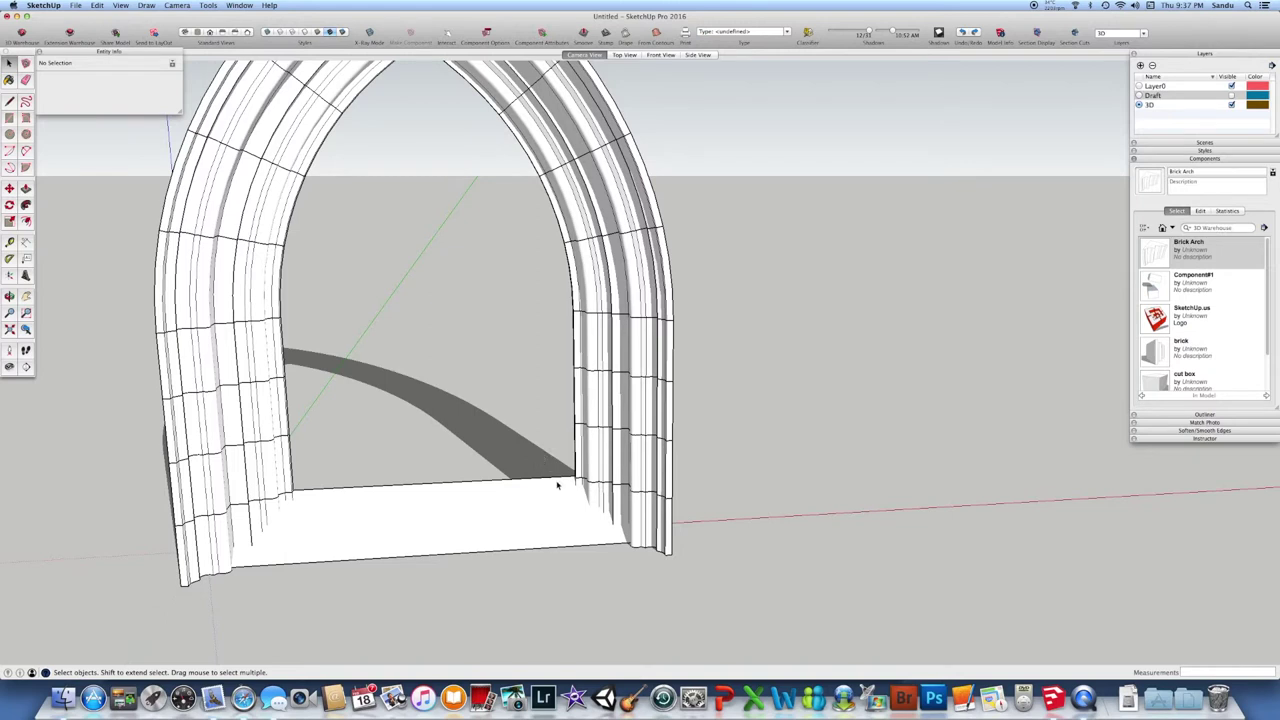
pyautogui.click(520, 496)
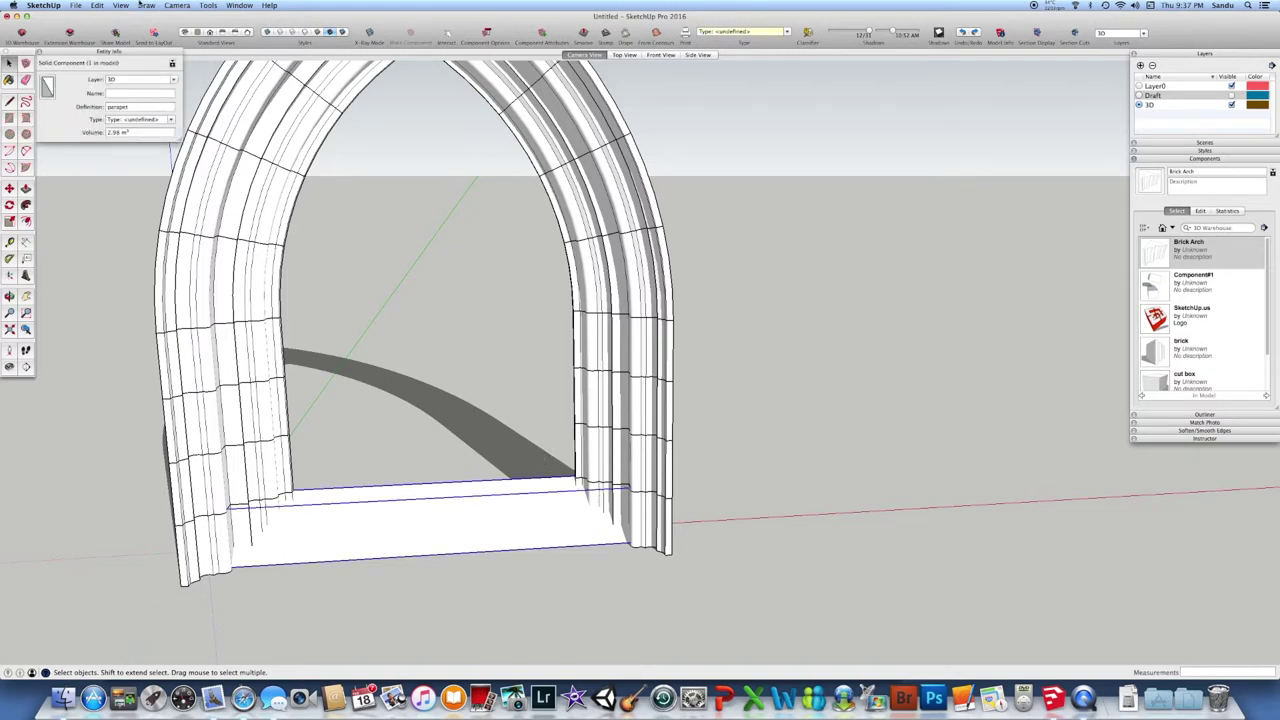
pyautogui.click(657, 522)
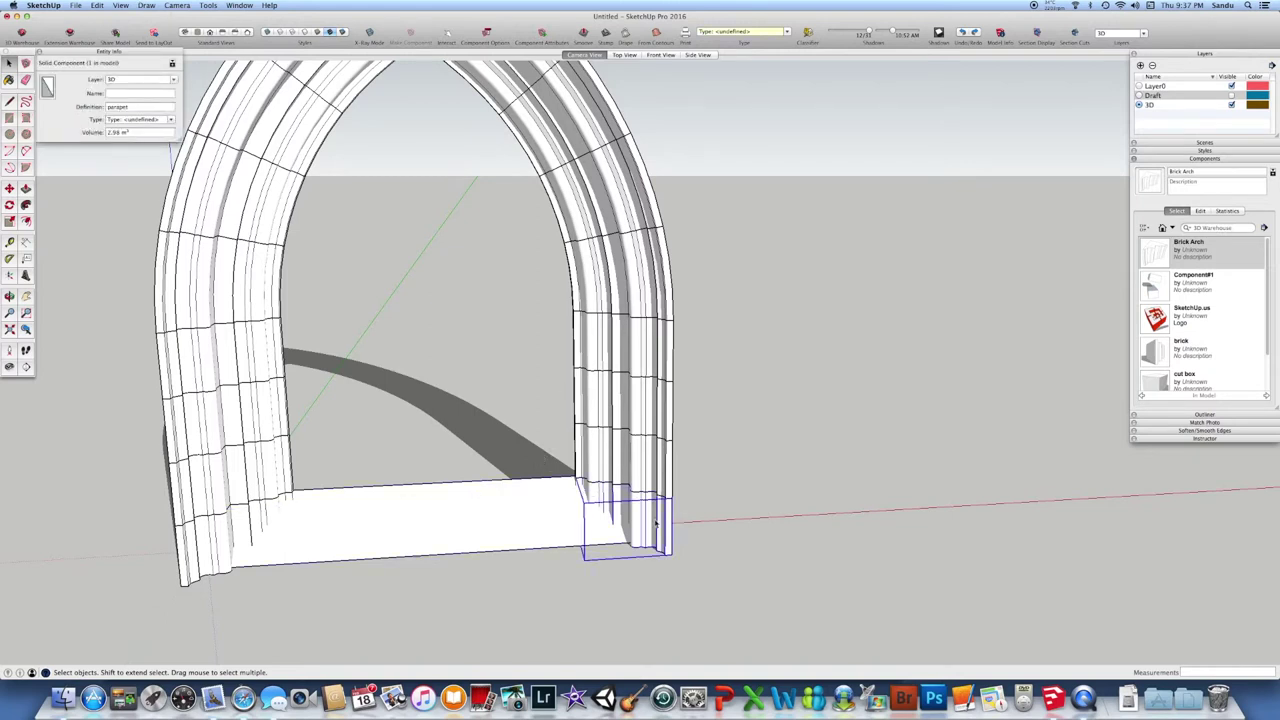
pyautogui.rightClick(466, 514)
pyautogui.rightClick(225, 541)
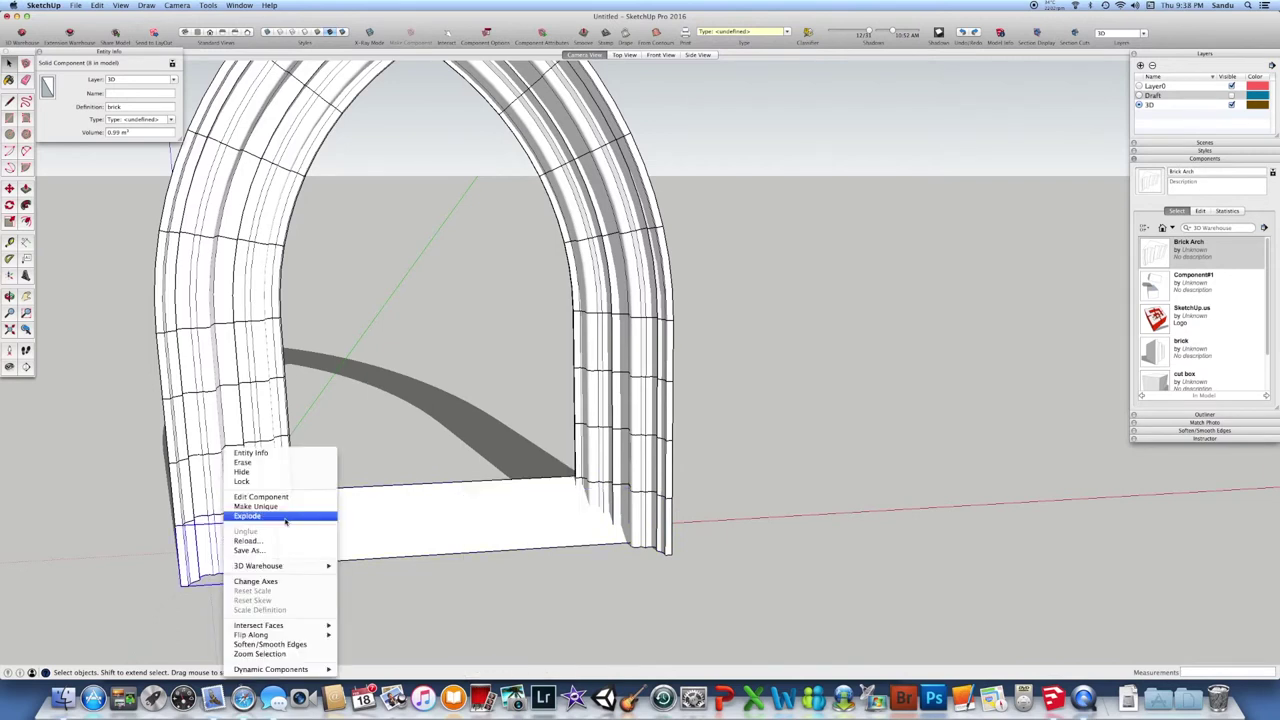
pyautogui.click(489, 534)
pyautogui.keyDown('shift'); pyautogui.click(470, 543); pyautogui.keyUp('shift')
pyautogui.keyDown('shift'); pyautogui.click(605, 541); pyautogui.keyUp('shift')
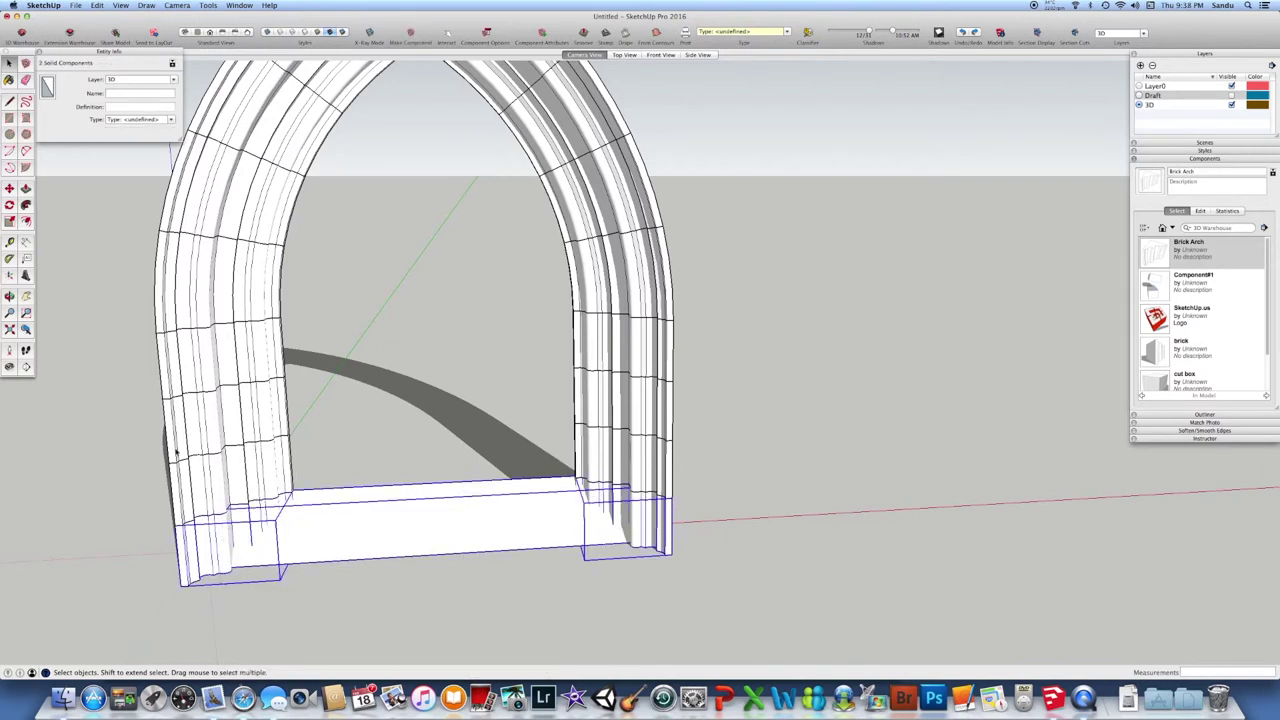
pyautogui.click(206, 6)
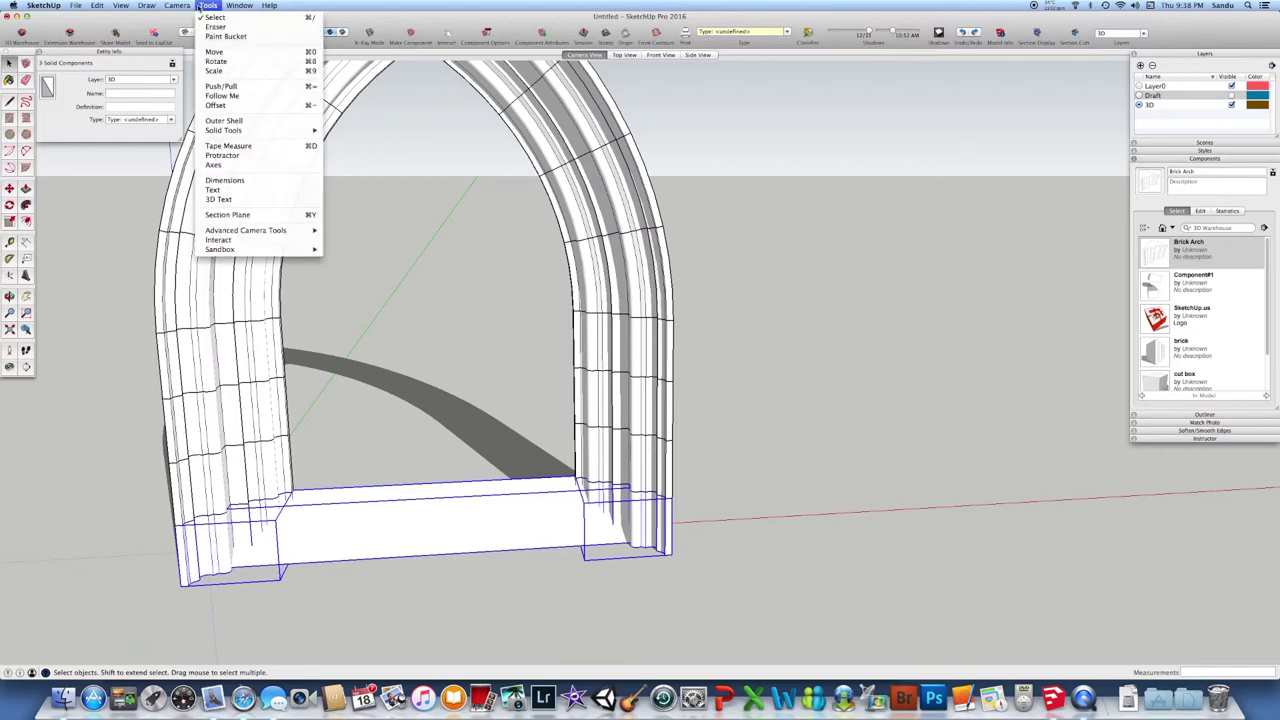
pyautogui.moveTo(282, 131)
pyautogui.click(345, 131)
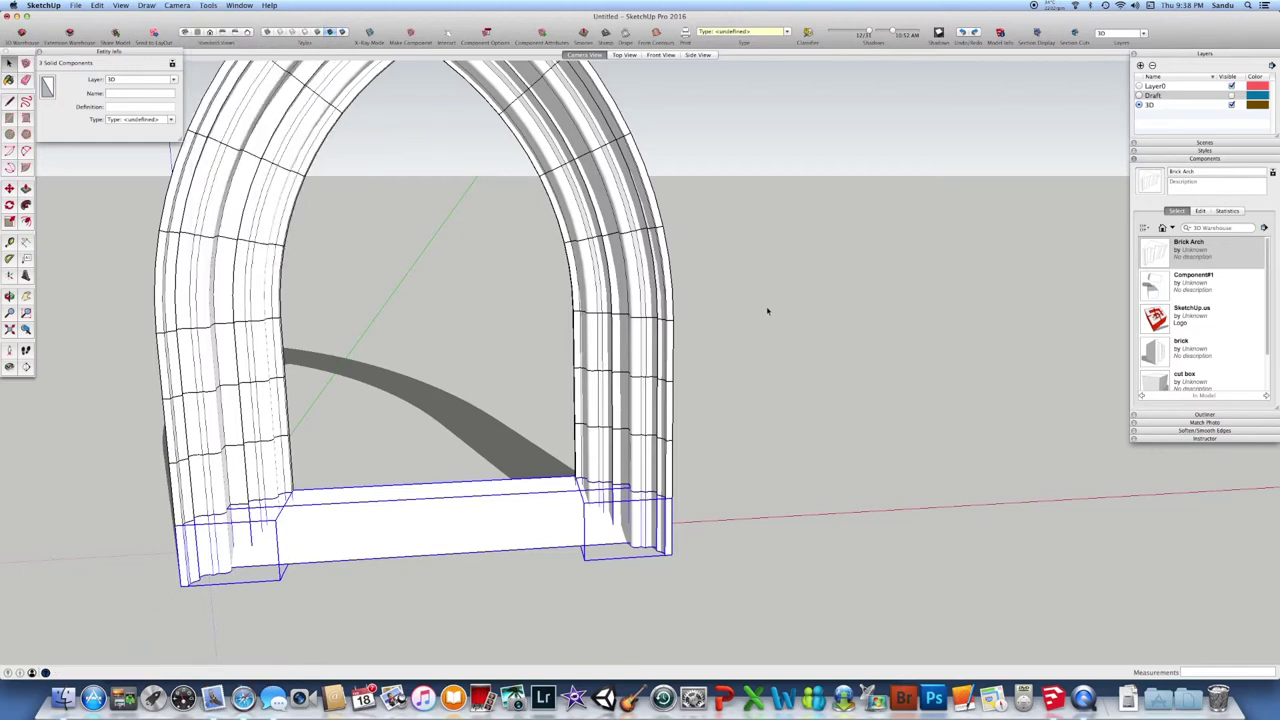
# - Examine the arch and its sloped base from several angles, selecting side bricks and the united base to check which pieces are separate
pyautogui.click(745, 380)
pyautogui.press('o')
pyautogui.moveTo(546, 547); pyautogui.dragTo(432, 538, button='middle')
pyautogui.moveTo(580, 477); pyautogui.dragTo(480, 560, button='middle')
pyautogui.scroll(2, 659, 433)
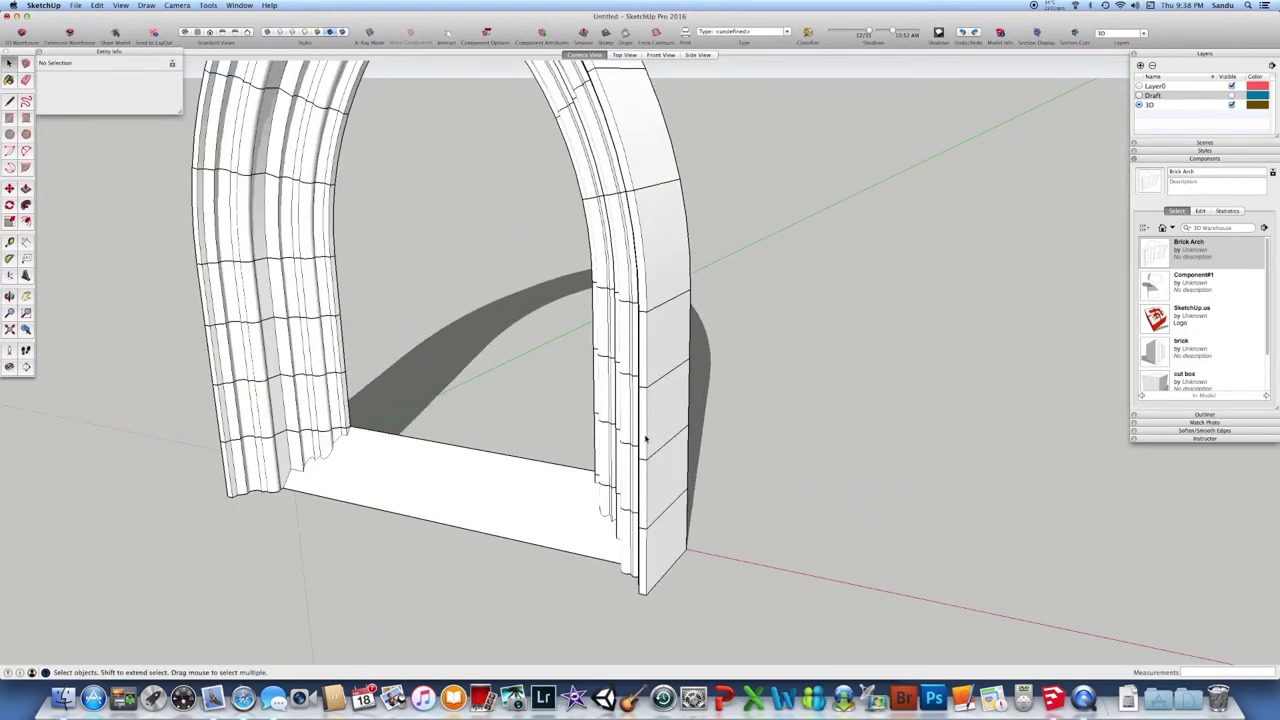
pyautogui.moveTo(434, 449); pyautogui.dragTo(337, 401, button='middle')
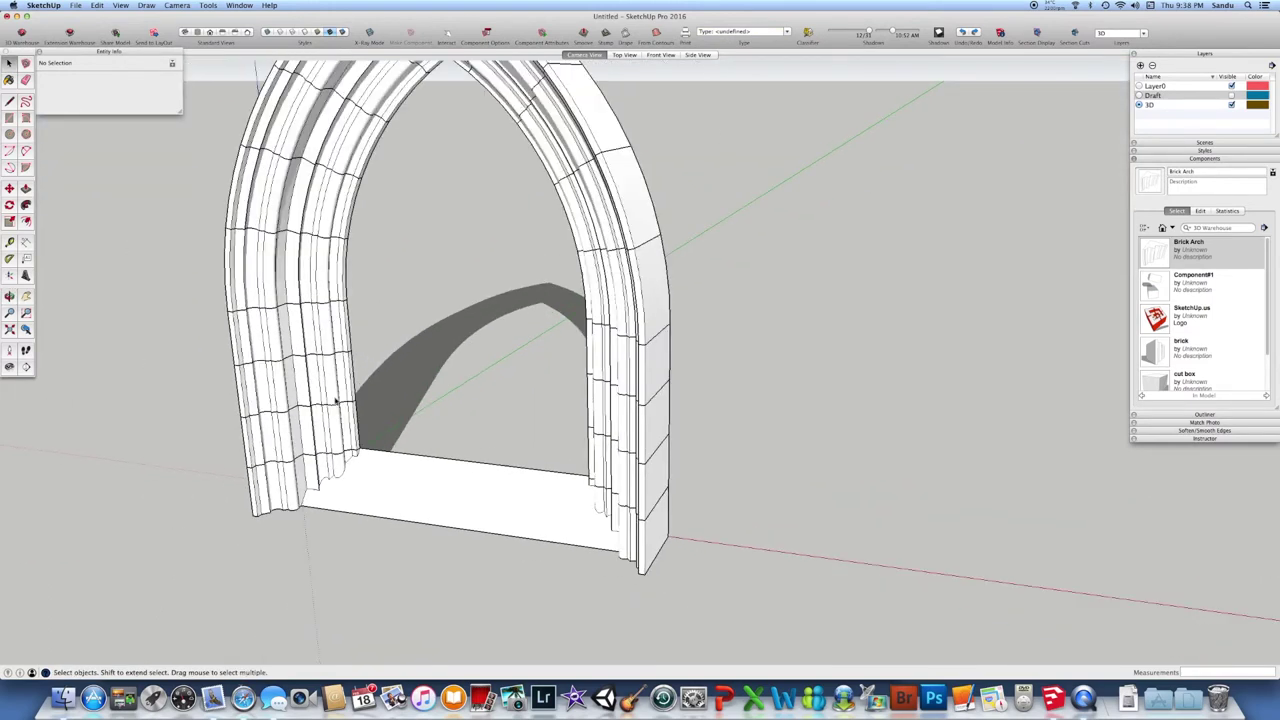
pyautogui.scroll(-3, 336, 401)
pyautogui.scroll(2, 333, 267)
pyautogui.click(333, 267)
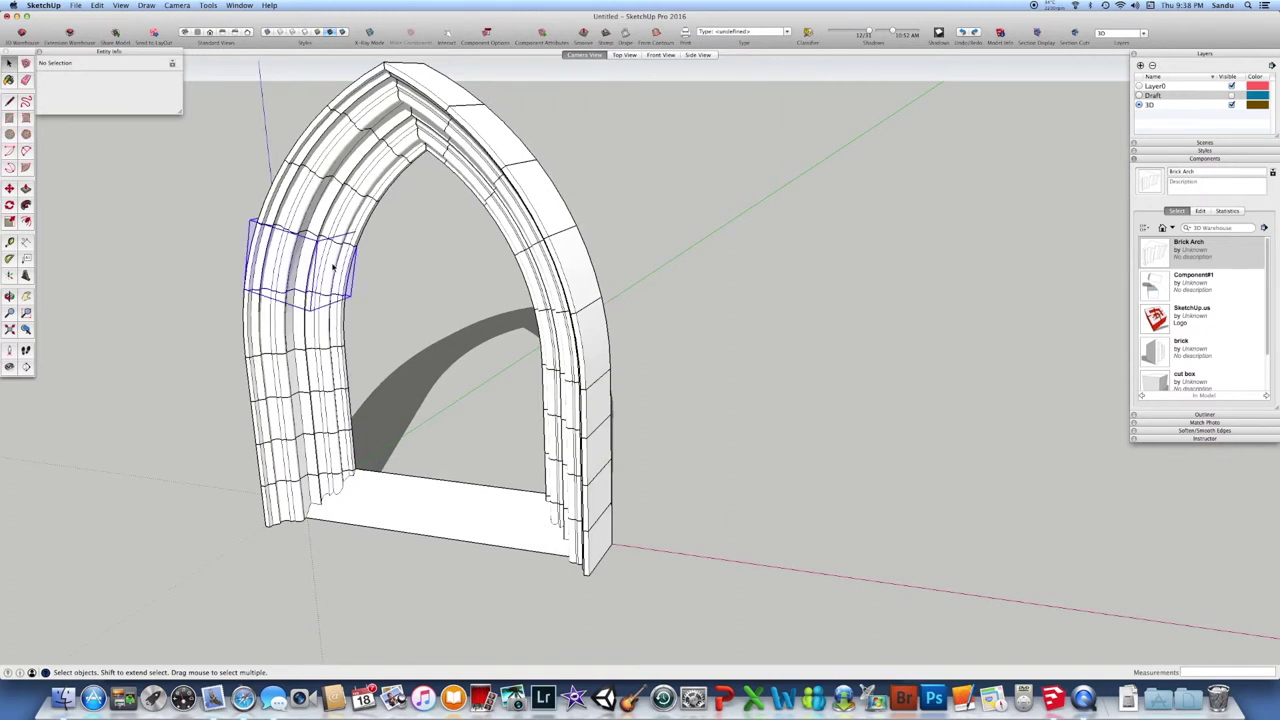
pyautogui.click(331, 285)
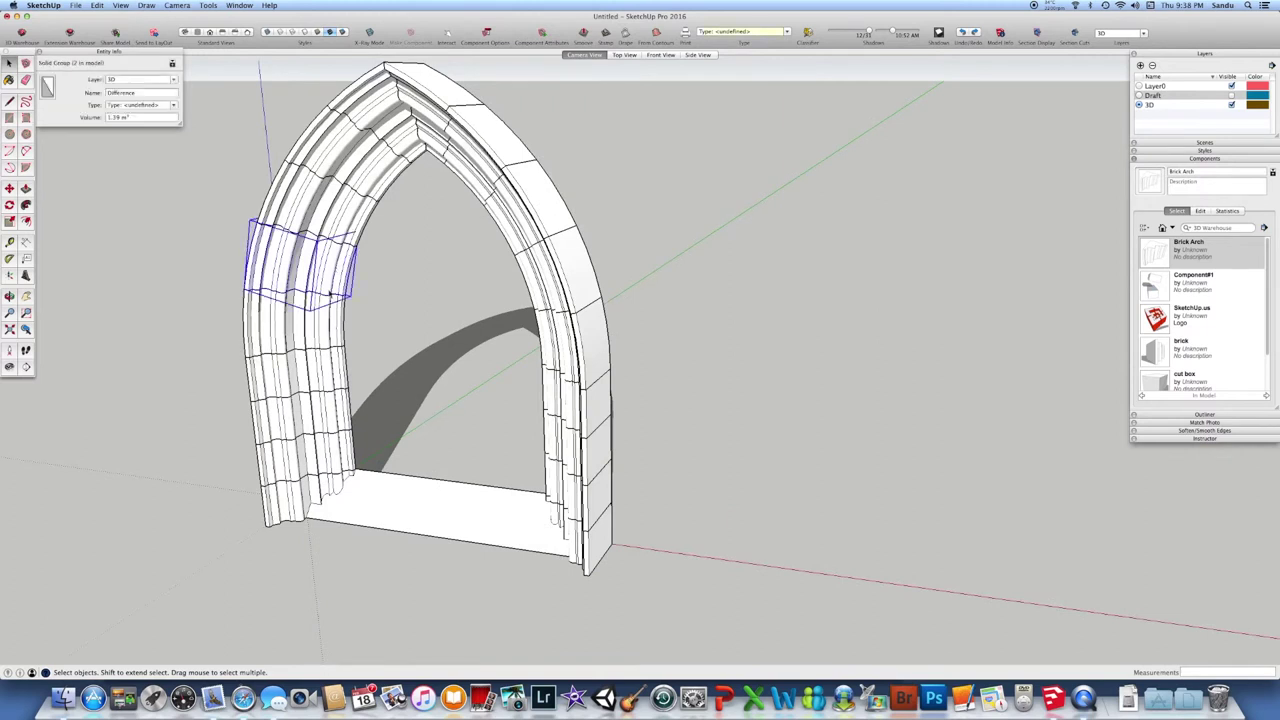
pyautogui.click(333, 485)
pyautogui.rightClick(331, 484)
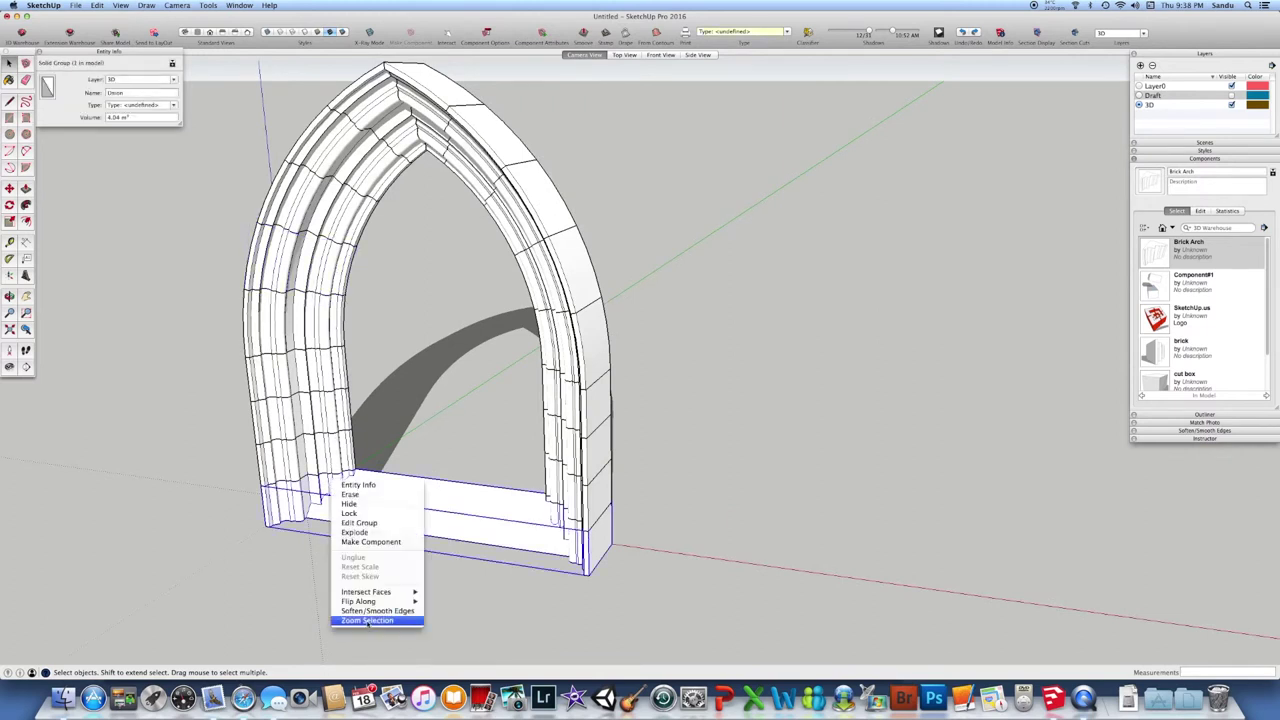
pyautogui.press('Escape')
pyautogui.click(334, 446)
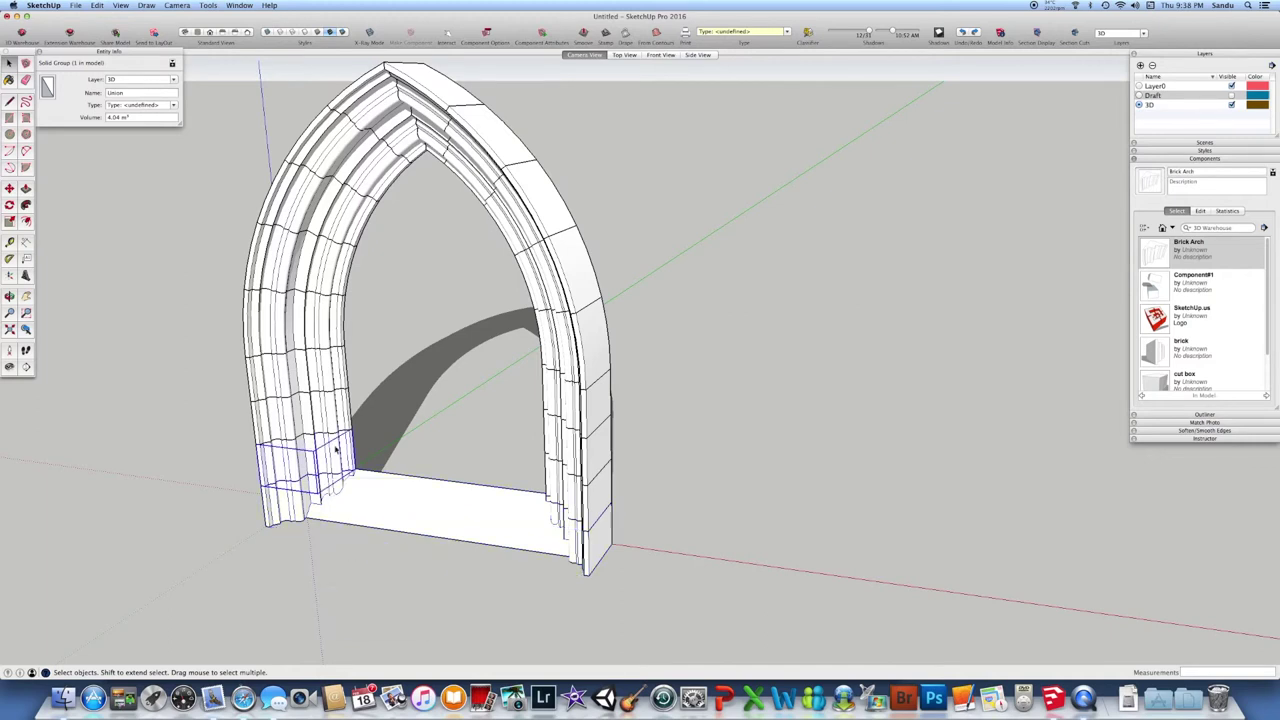
pyautogui.rightClick(336, 444)
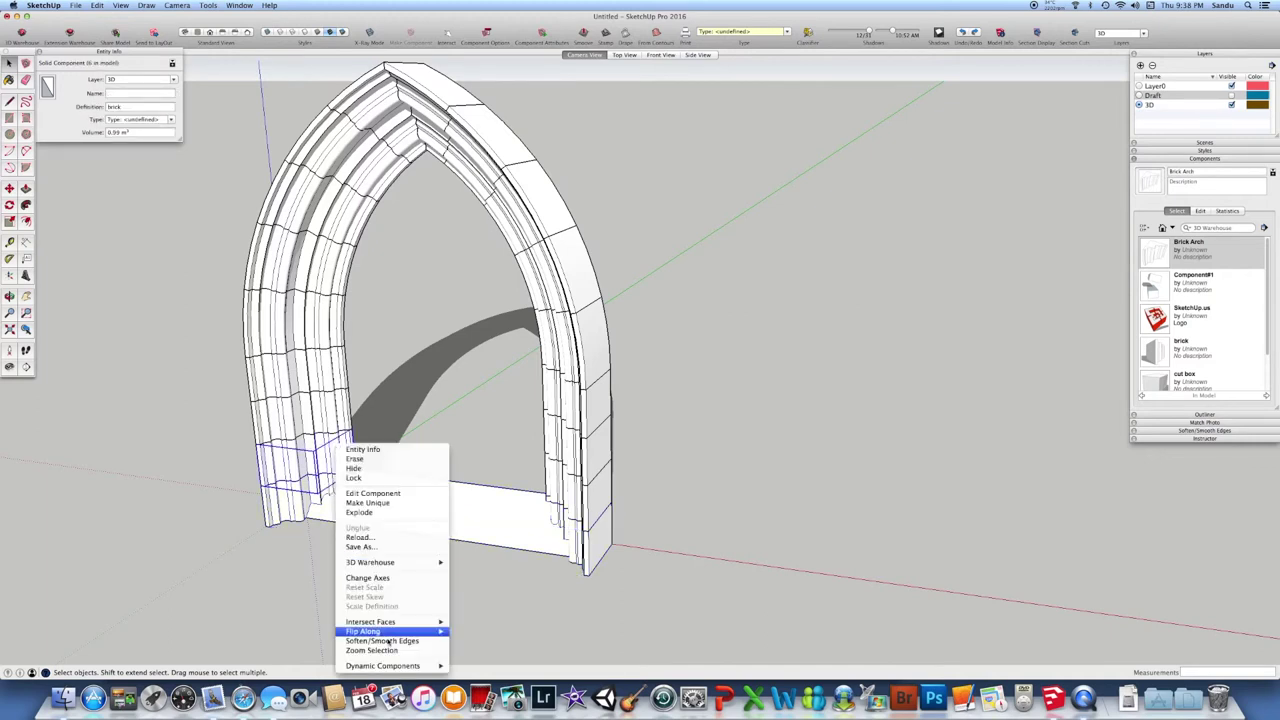
pyautogui.press('Escape')
pyautogui.click(396, 460)
# - Open the united base for editing and extend its underside about 1.58 m downward with Push/Pull
pyautogui.moveTo(464, 458); pyautogui.dragTo(480, 360, button='middle')
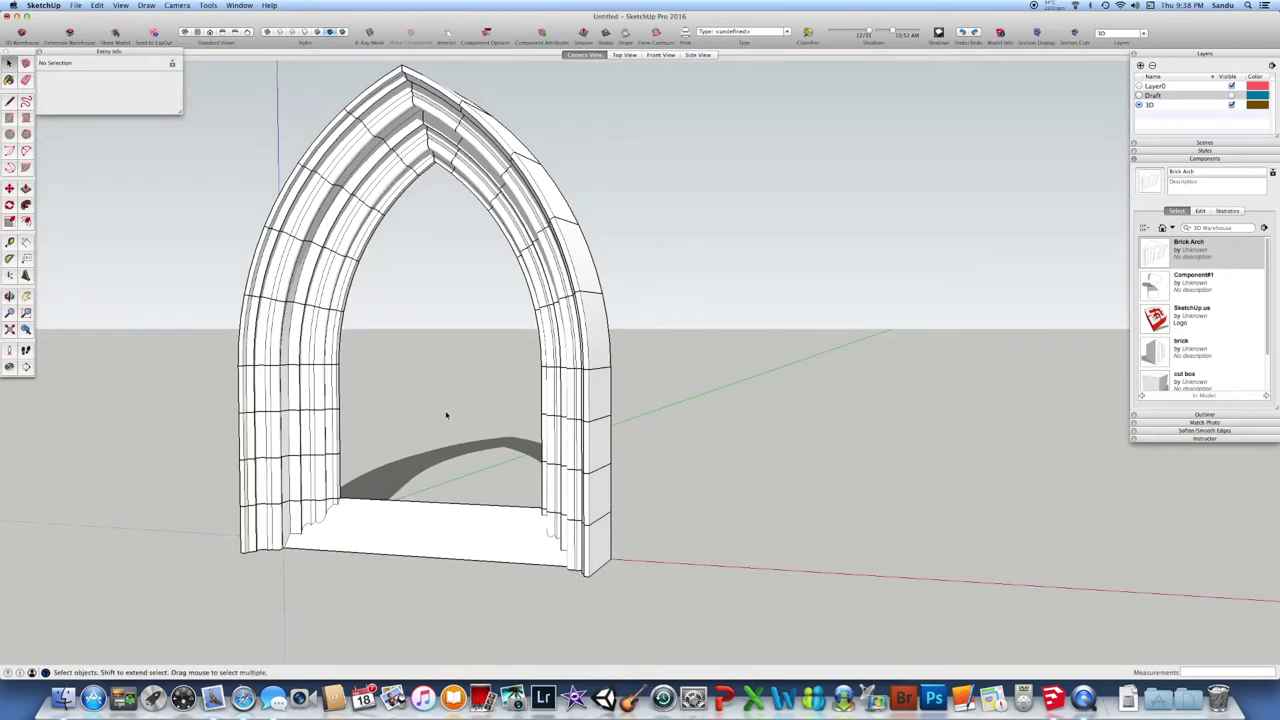
pyautogui.scroll(-4, 490, 440)
pyautogui.moveTo(494, 462); pyautogui.dragTo(480, 517, button='middle')
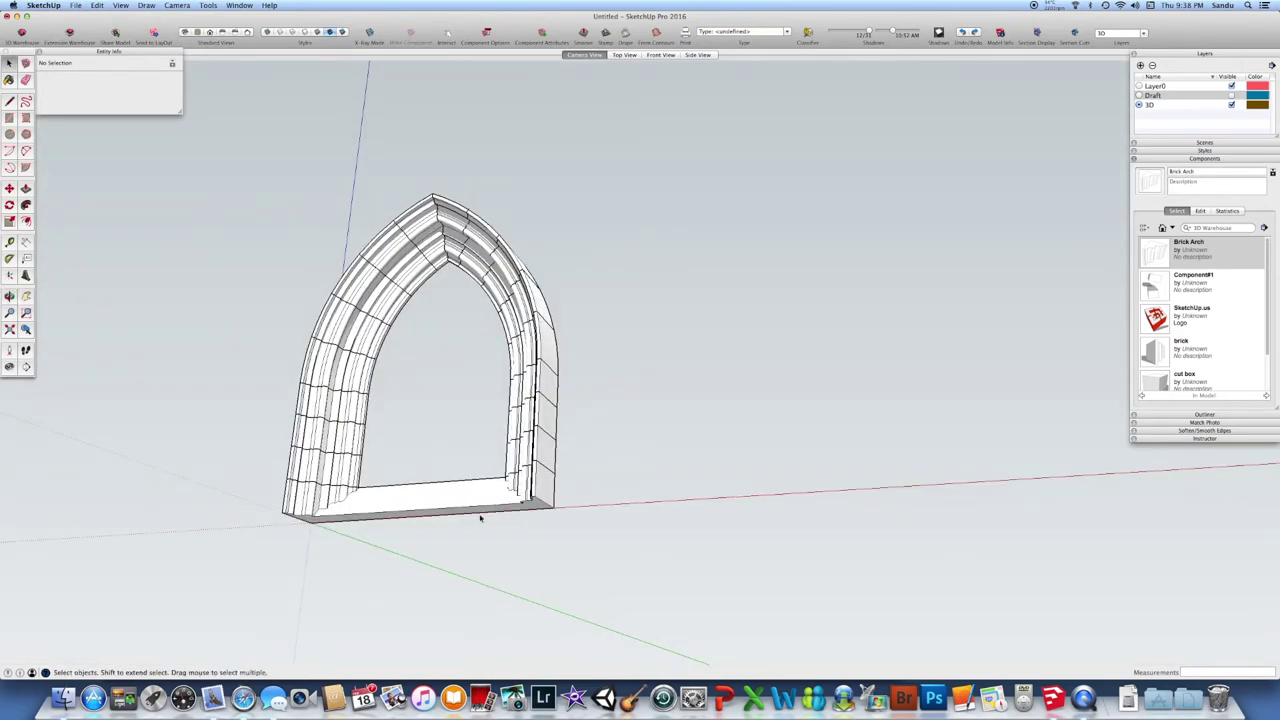
pyautogui.scroll(3, 484, 505)
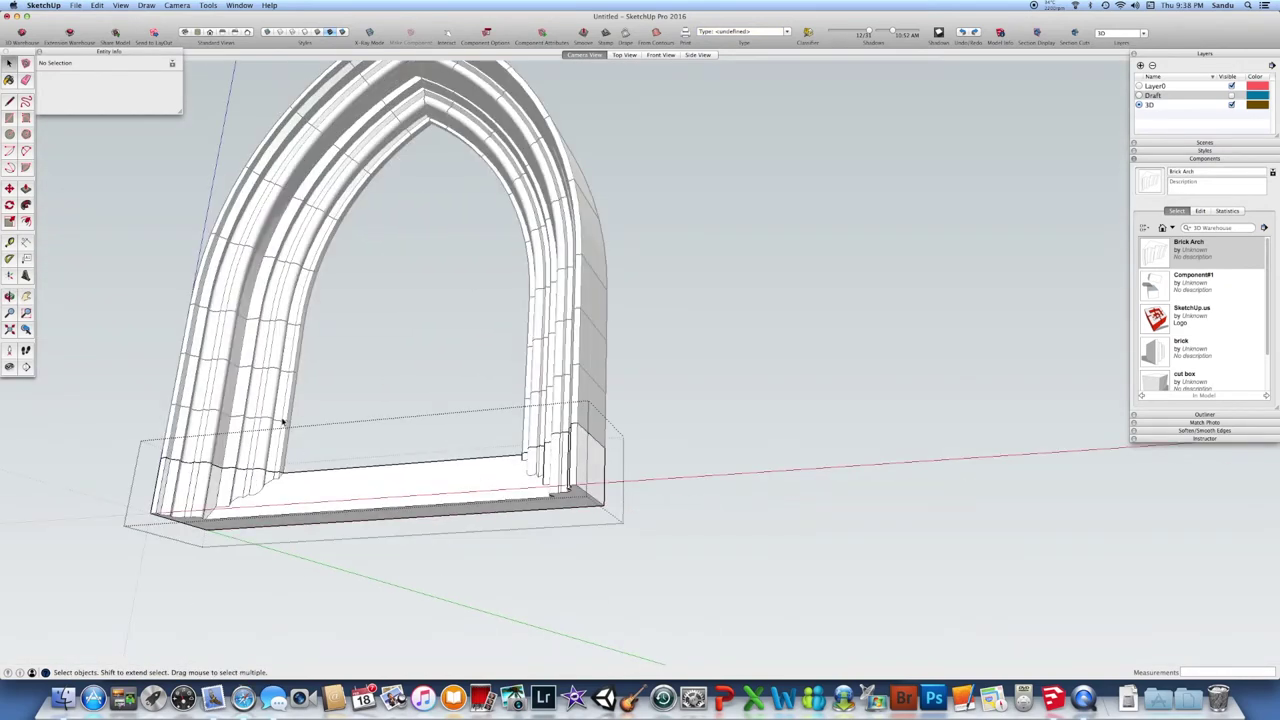
pyautogui.press('p')
pyautogui.moveTo(391, 520); pyautogui.dragTo(399, 613)
pyautogui.moveTo(354, 460); pyautogui.dragTo(380, 508, button='middle')
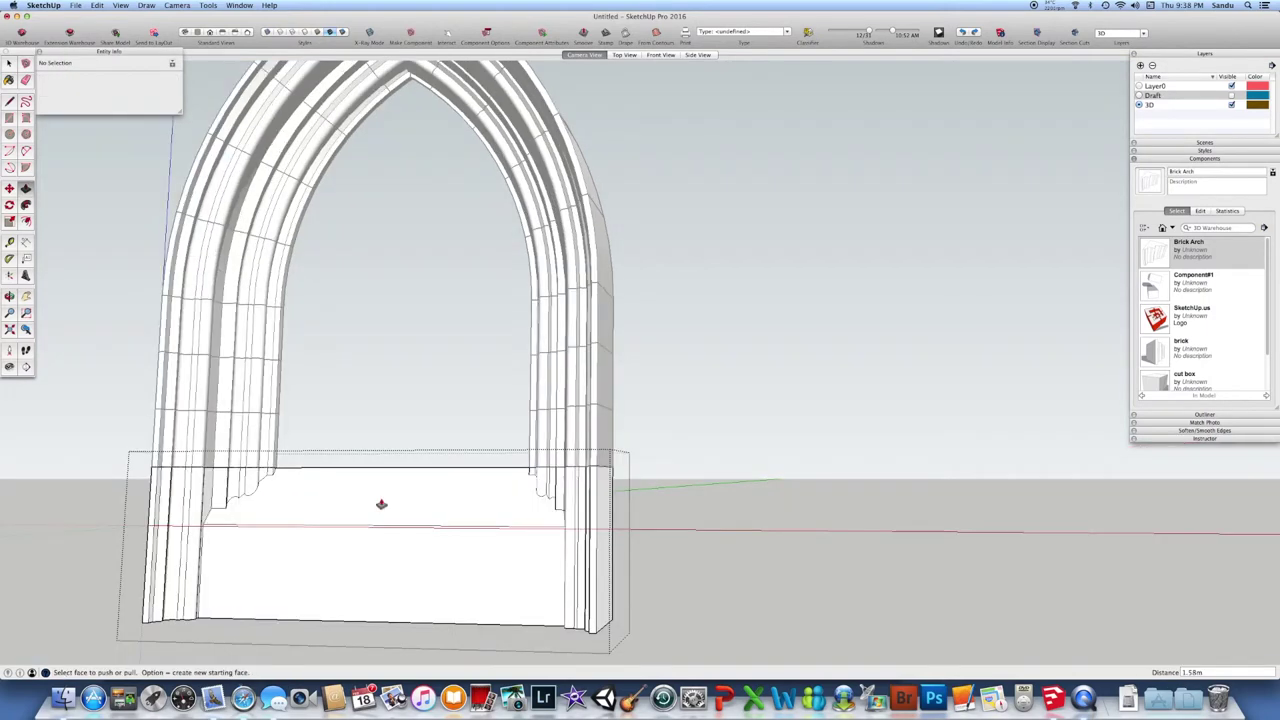
# - Draw a horizontal line about 6.45 m long across the base's front face, just below the sloped sill's front edge
pyautogui.scroll(-5, 397, 525)
pyautogui.moveTo(371, 463); pyautogui.dragTo(423, 534, button='middle')
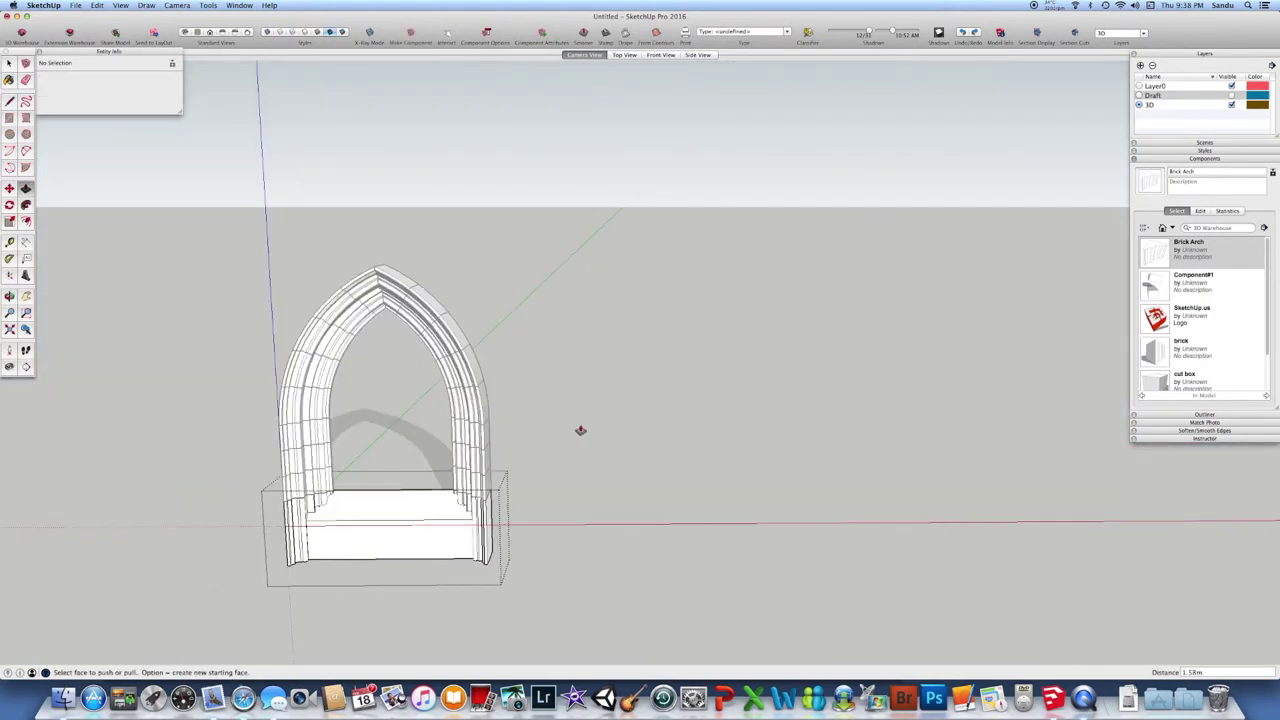
pyautogui.click(9, 64)
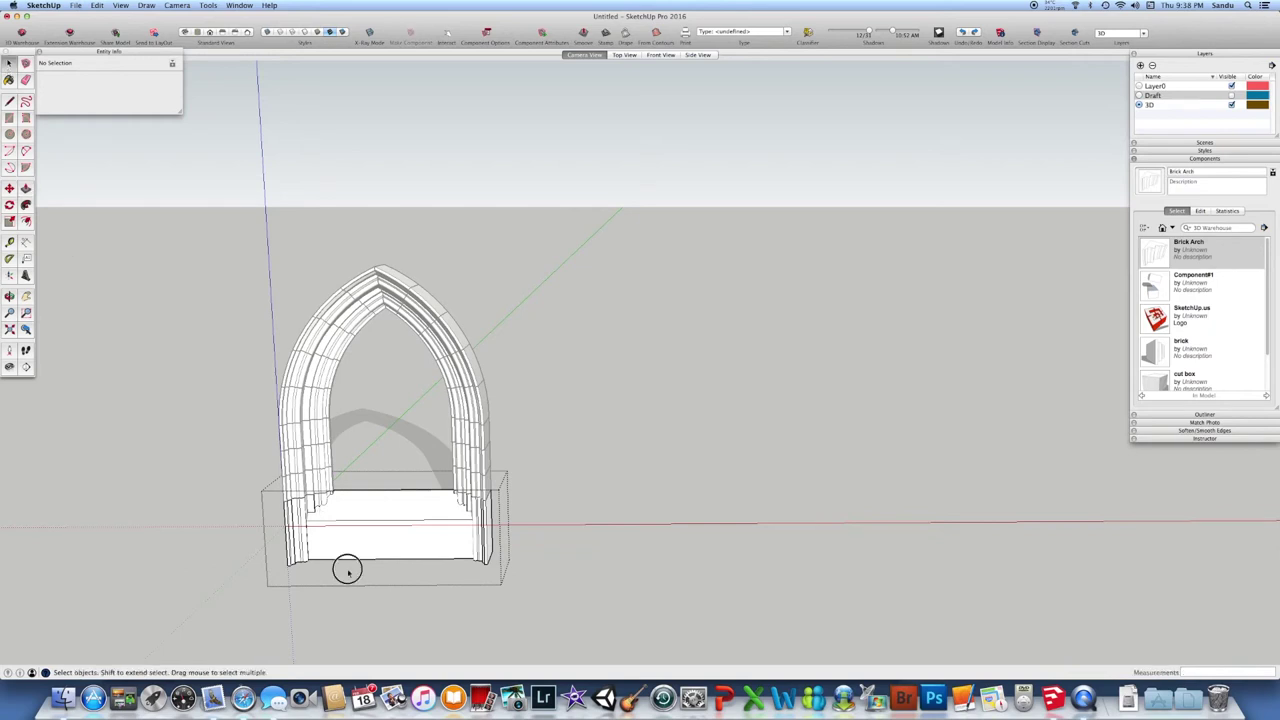
pyautogui.scroll(5, 350, 568)
pyautogui.scroll(3, 343, 529)
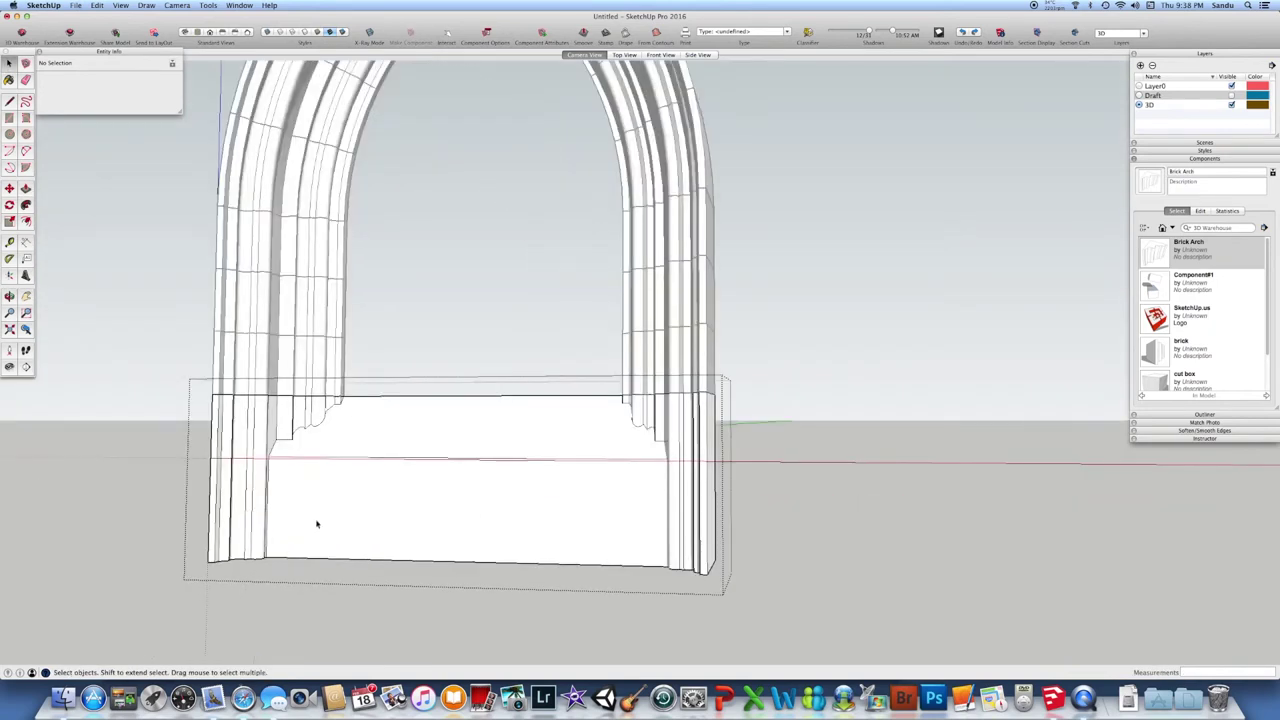
pyautogui.click(9, 101)
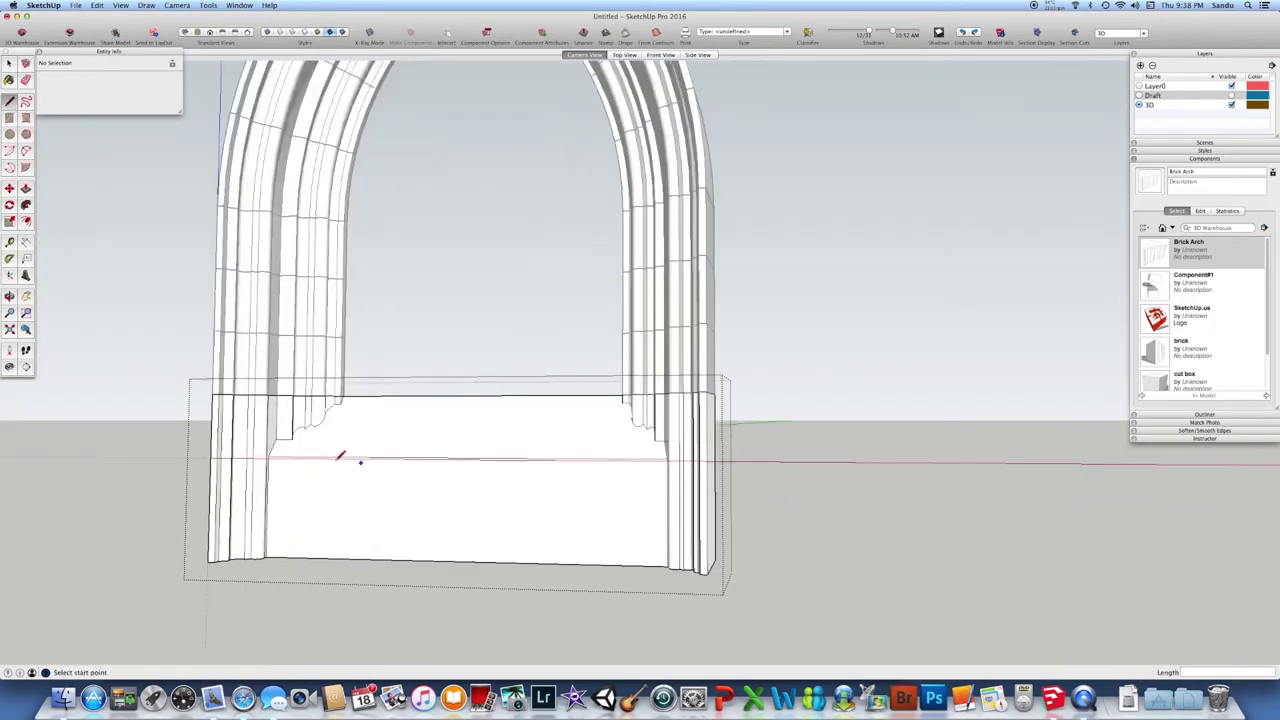
pyautogui.scroll(2, 268, 463)
pyautogui.scroll(2, 268, 463)
pyautogui.click(268, 463)
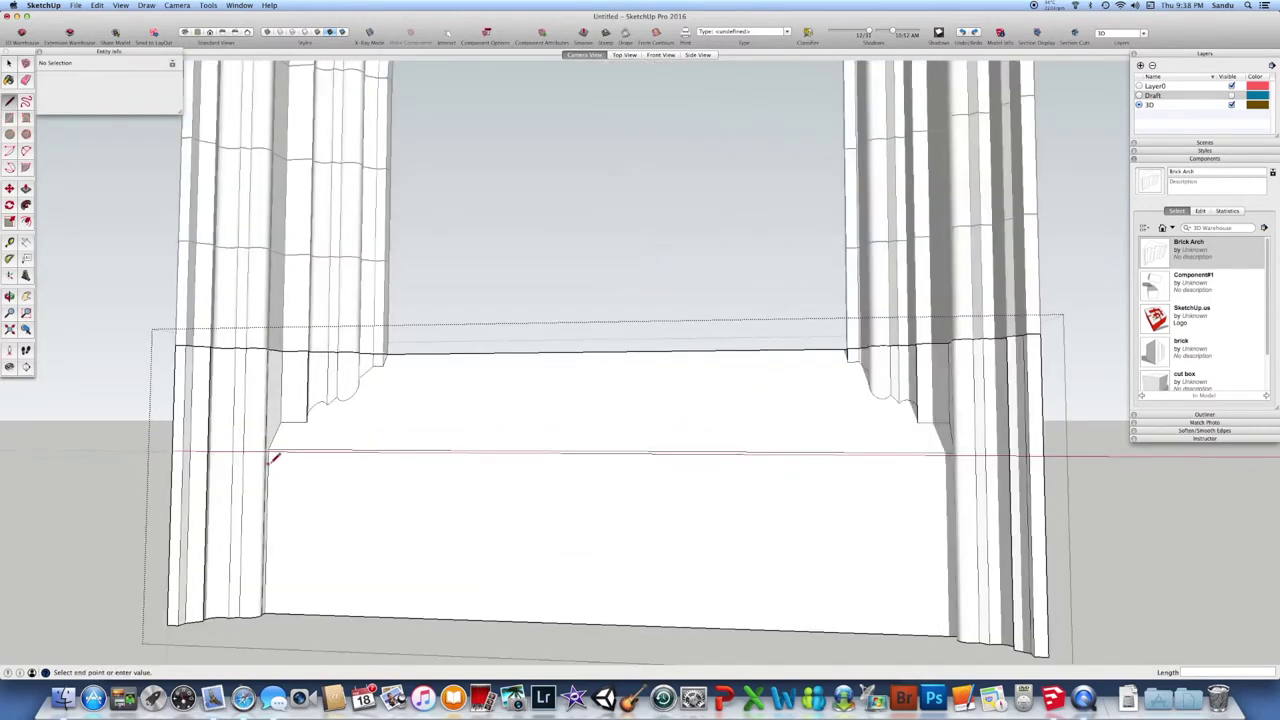
pyautogui.moveTo(977, 491); pyautogui.dragTo(934, 460, button='middle')
pyautogui.click(927, 461)
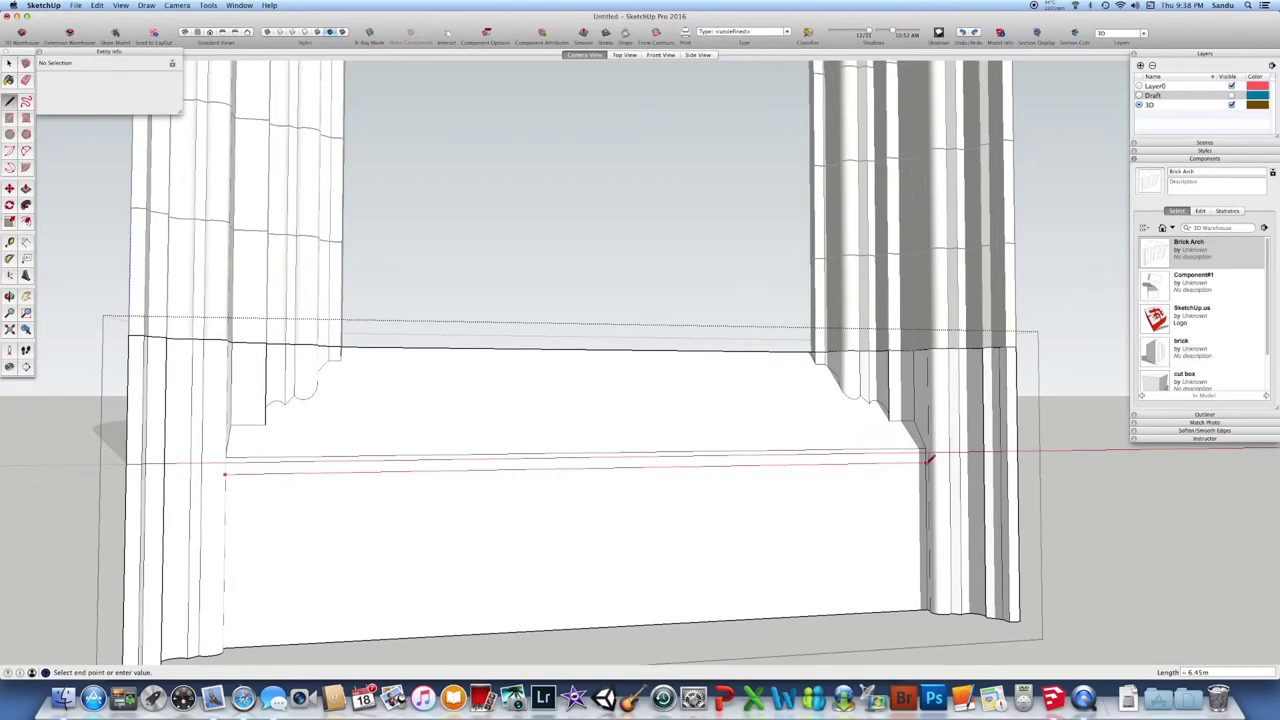
# - Try recessing the front panel below the sill about 0.80 m with Push/Pull and undo it
pyautogui.press('p')
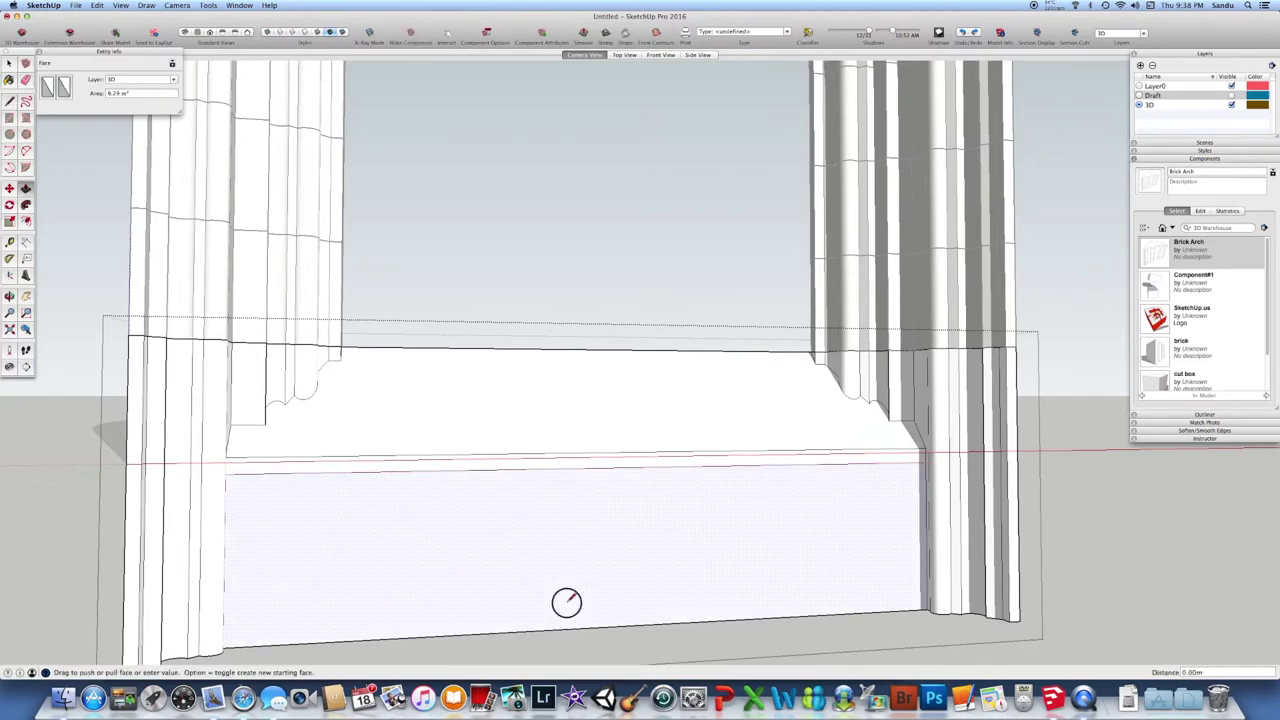
pyautogui.click(569, 600)
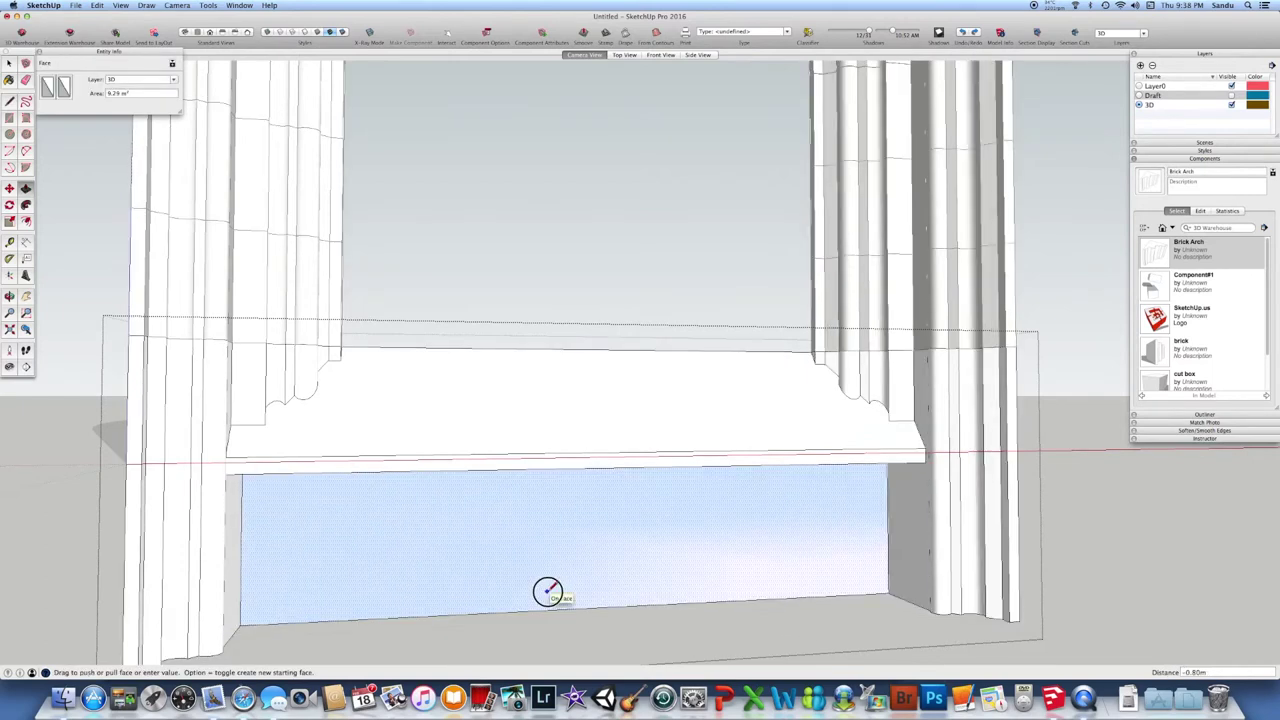
pyautogui.click(565, 612)
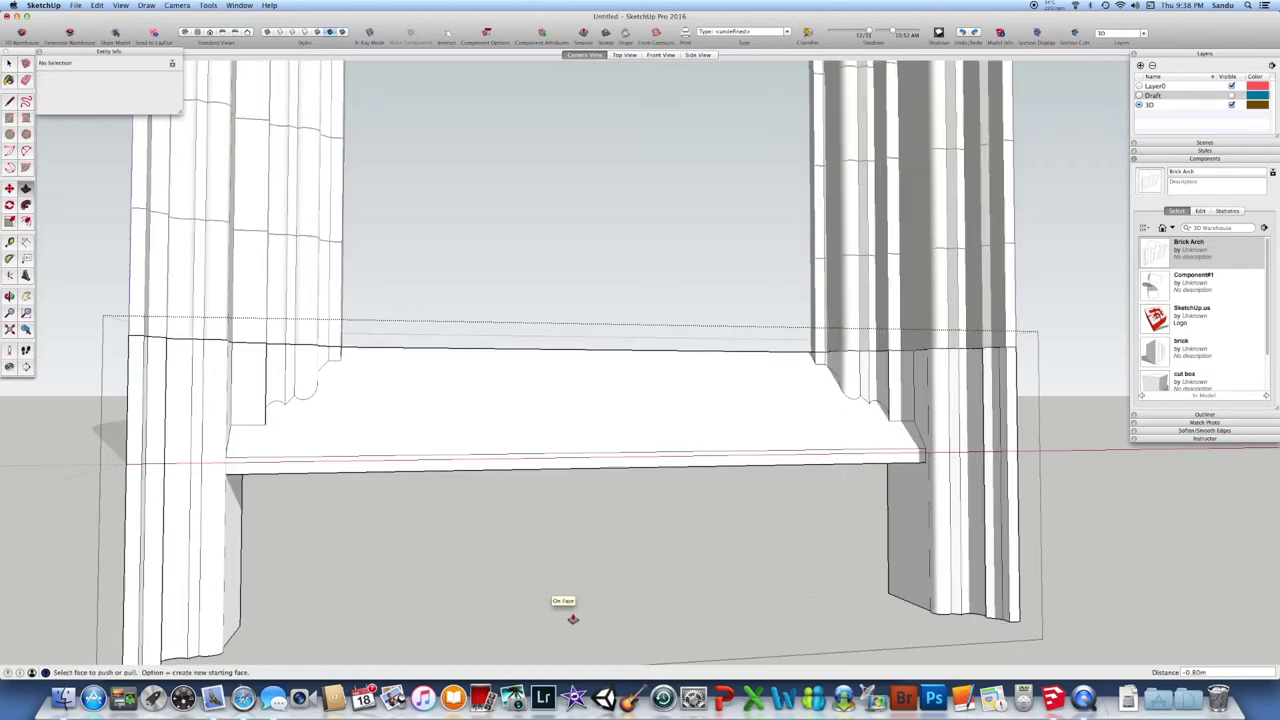
pyautogui.press('super+z')
# - Push the front panel below the sill about 0.49 m inward between the two piers
pyautogui.click(563, 597)
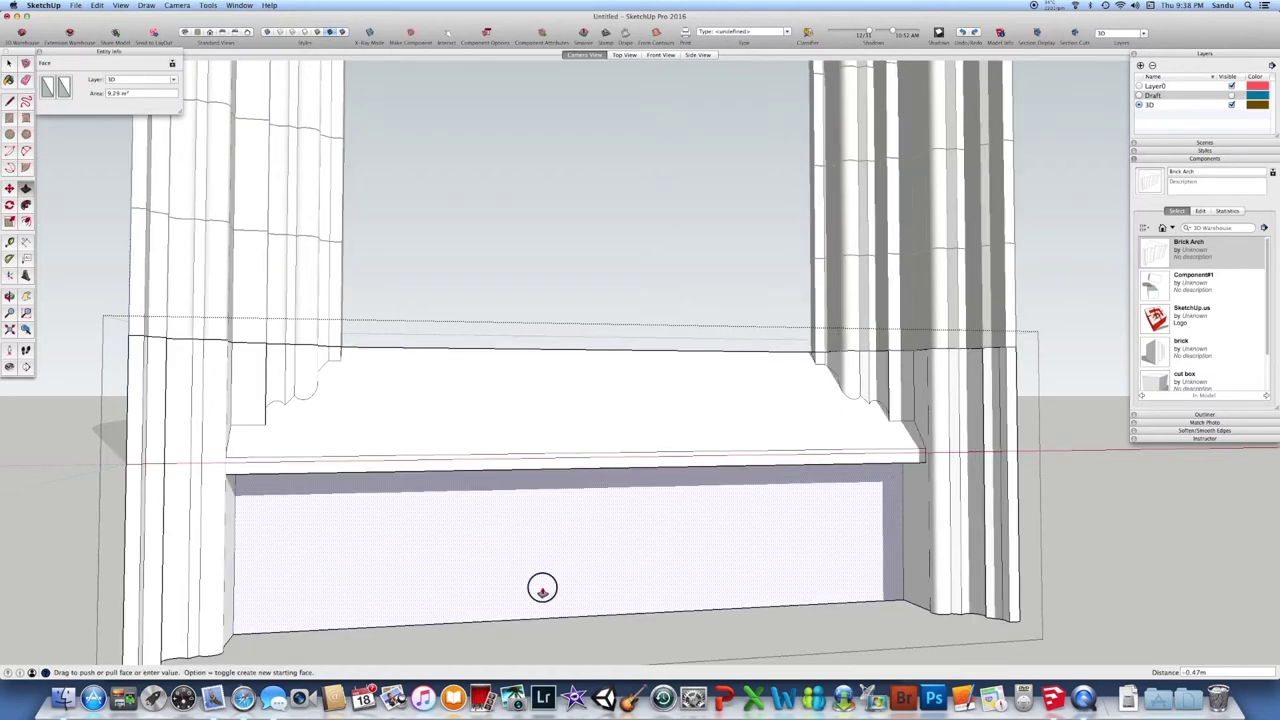
pyautogui.click(544, 588)
pyautogui.scroll(-5, 563, 580)
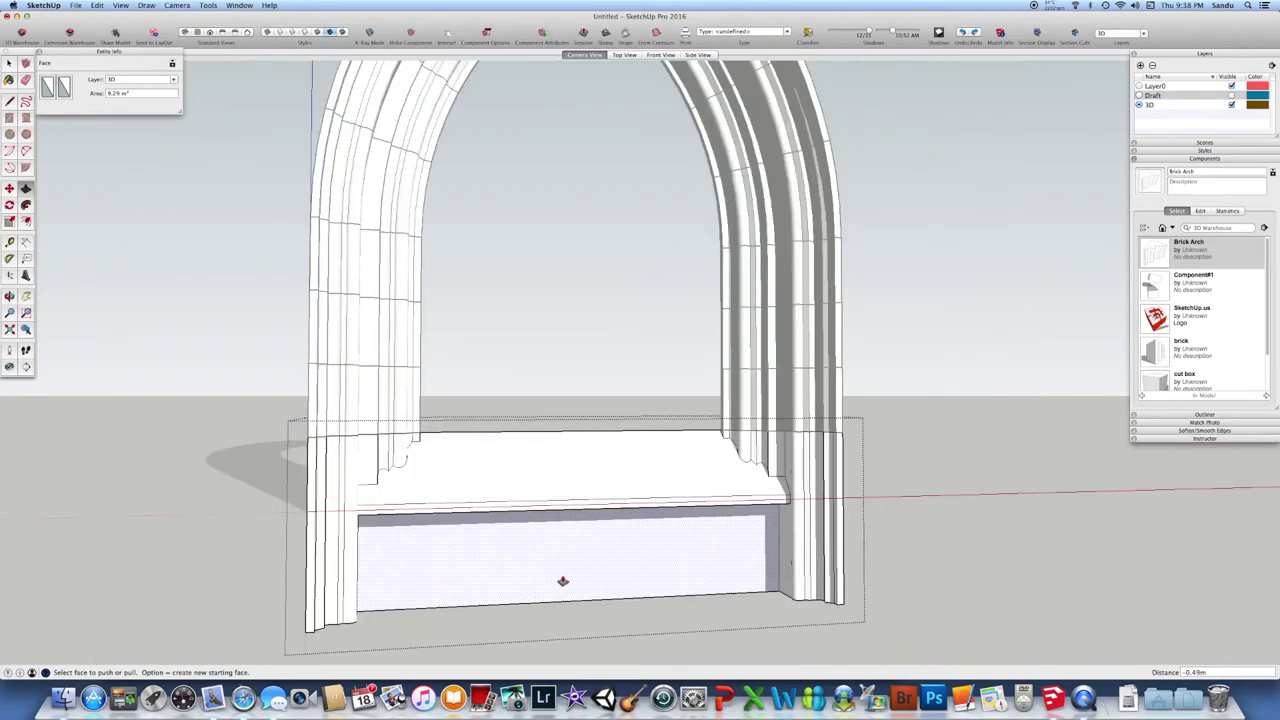
pyautogui.scroll(1, 434, 535)
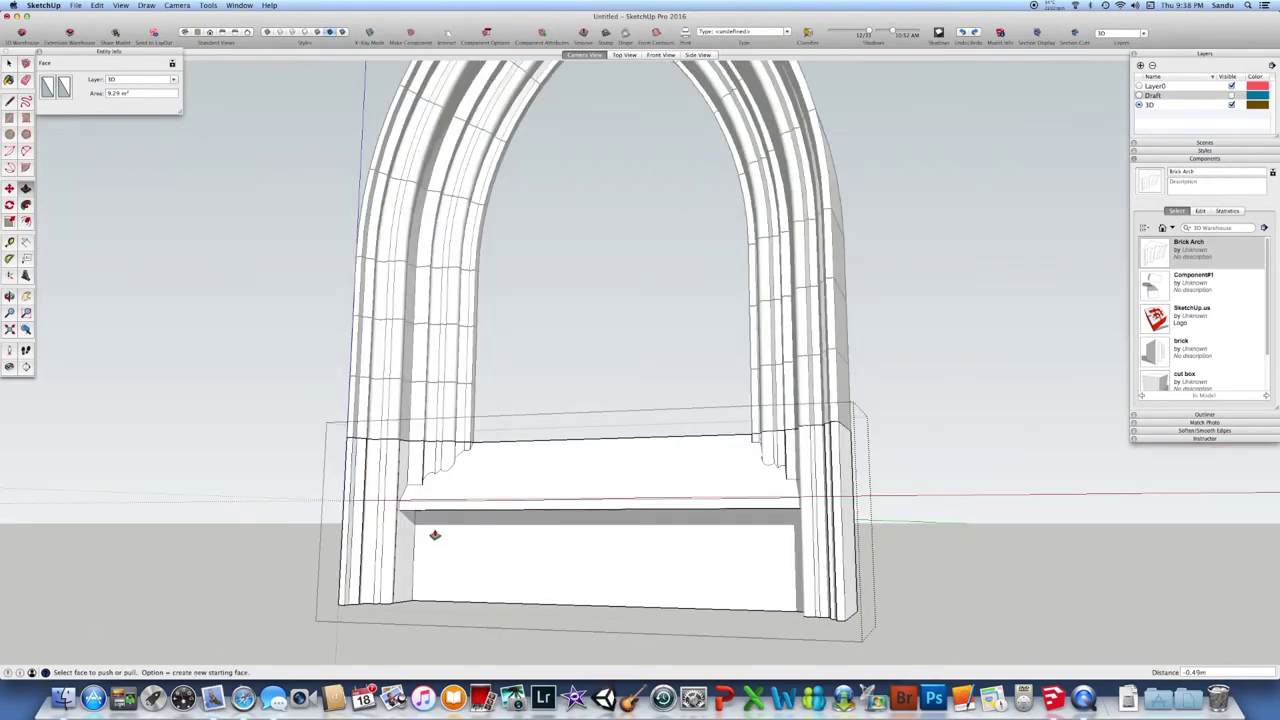
pyautogui.scroll(-5, 434, 535)
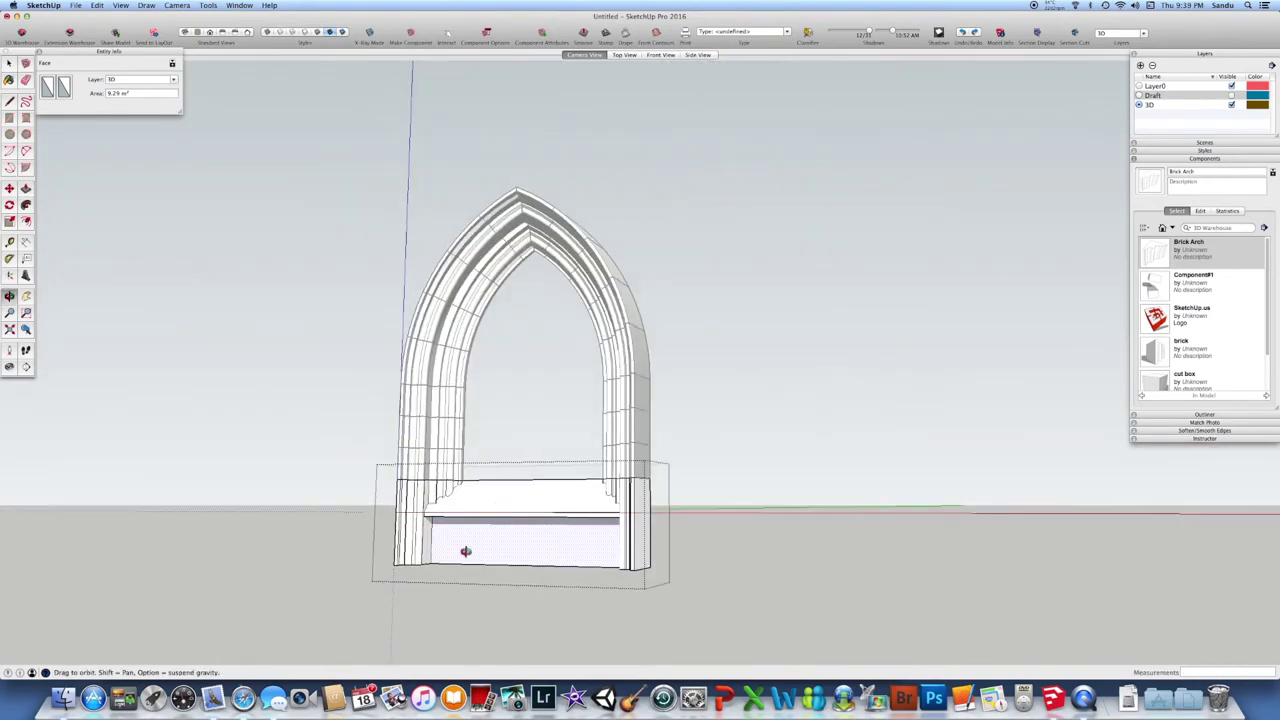
# - Pull the recessed front panel back out about 0.22 m and close the base group
pyautogui.moveTo(466, 549); pyautogui.dragTo(457, 534, button='middle')
pyautogui.click(494, 537)
pyautogui.click(490, 536)
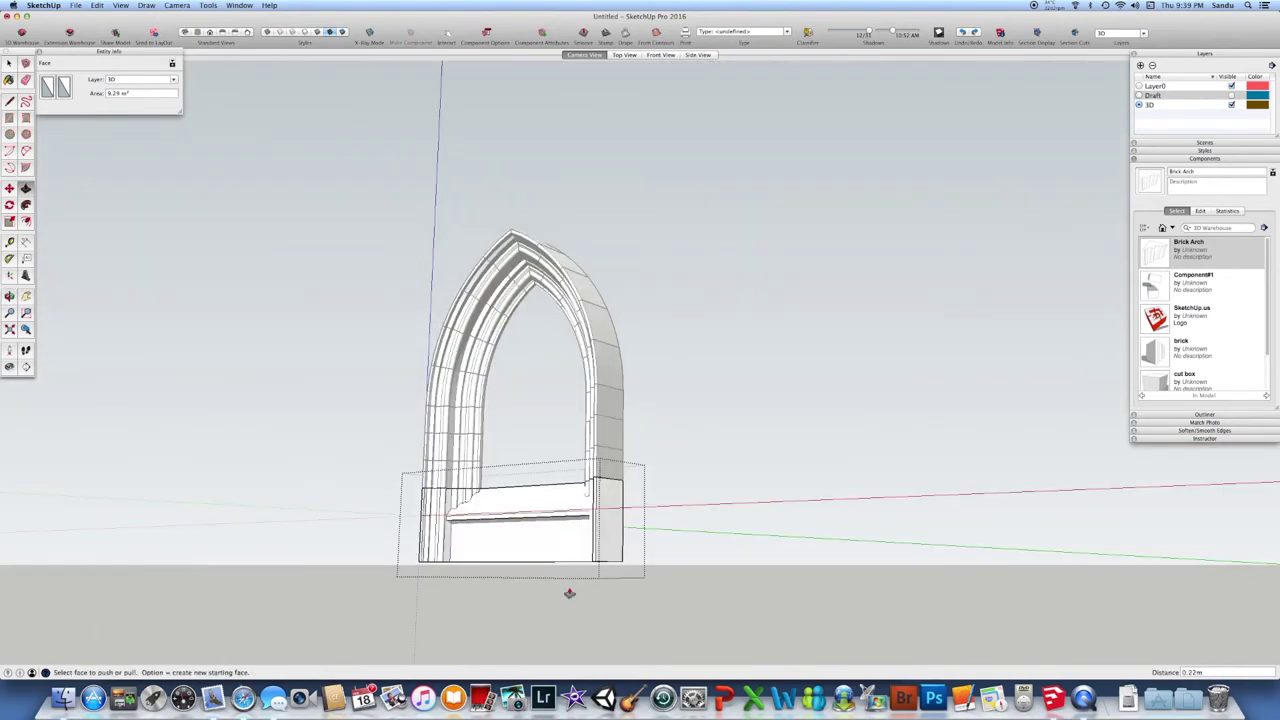
pyautogui.scroll(-3, 569, 594)
pyautogui.click(9, 64)
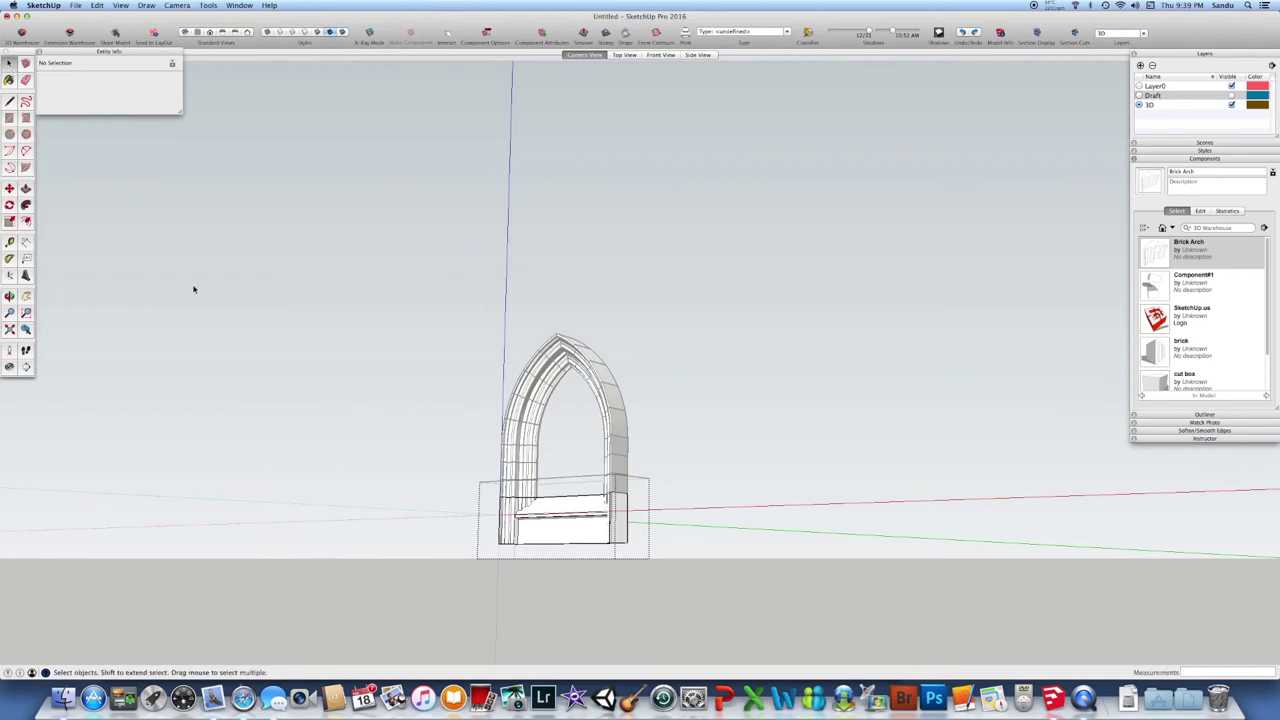
pyautogui.moveTo(540, 460); pyautogui.dragTo(584, 523, button='middle')
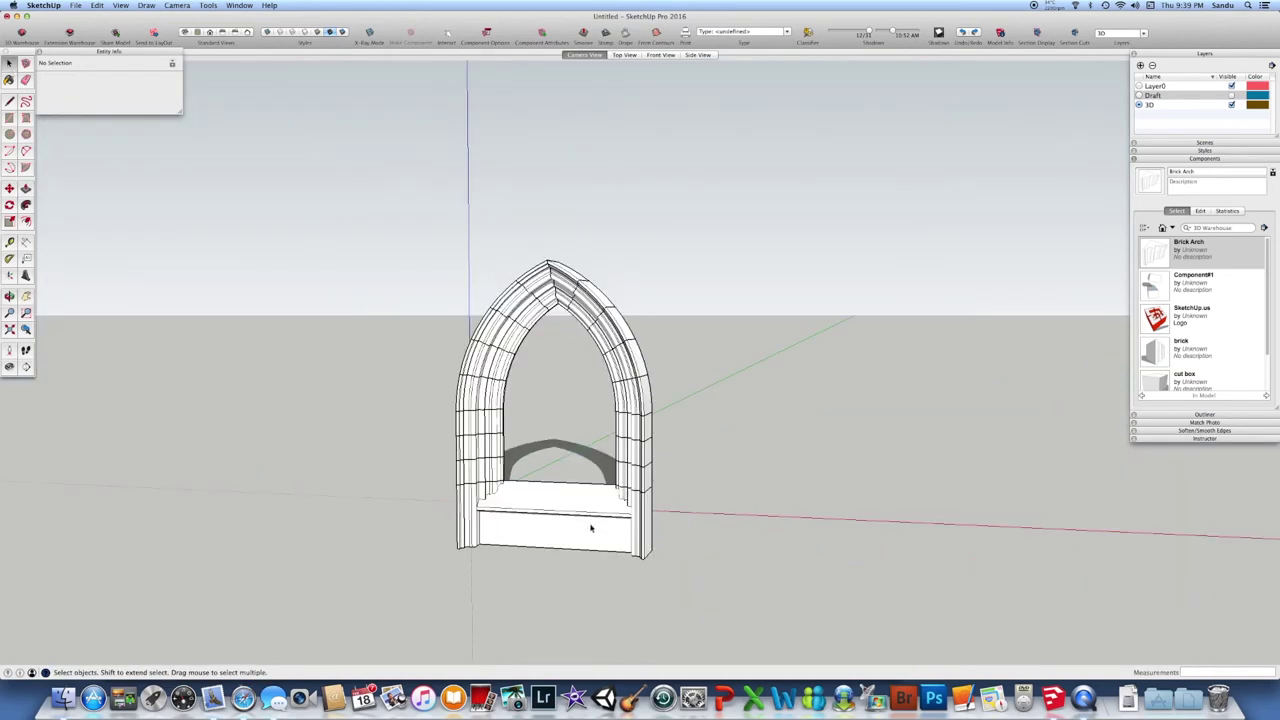
pyautogui.moveTo(586, 529); pyautogui.dragTo(636, 544, button='middle')
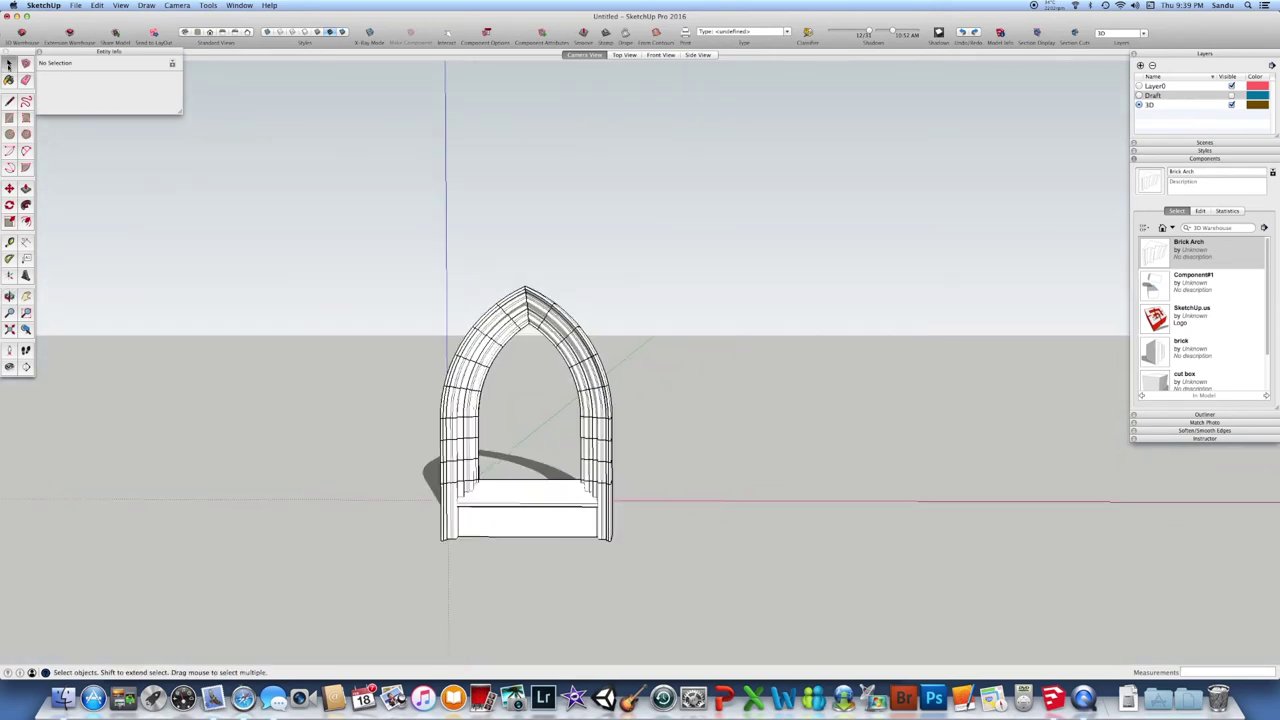
# - Select the whole arch with its base and copy it about 8.3 m along the red axis, directly beside the original
pyautogui.moveTo(400, 257); pyautogui.dragTo(729, 663)
pyautogui.scroll(5, 461, 549)
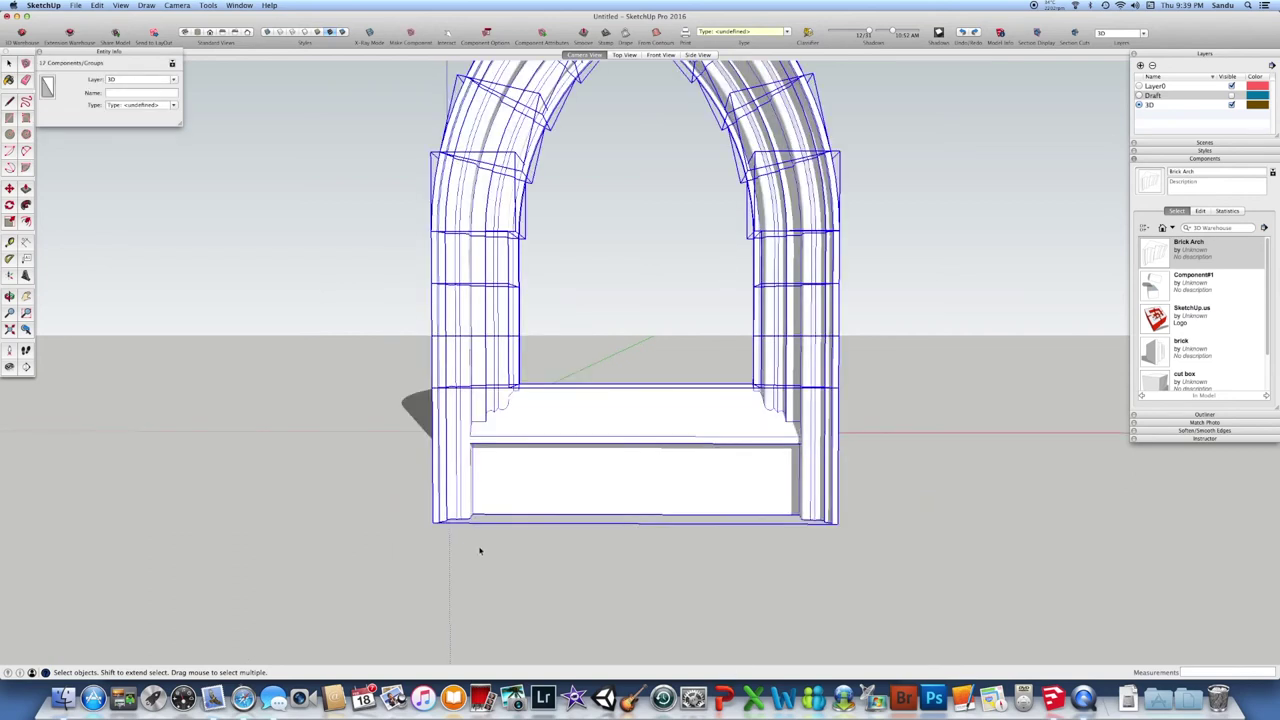
pyautogui.press('m')
pyautogui.click(431, 523)
pyautogui.press('alt')
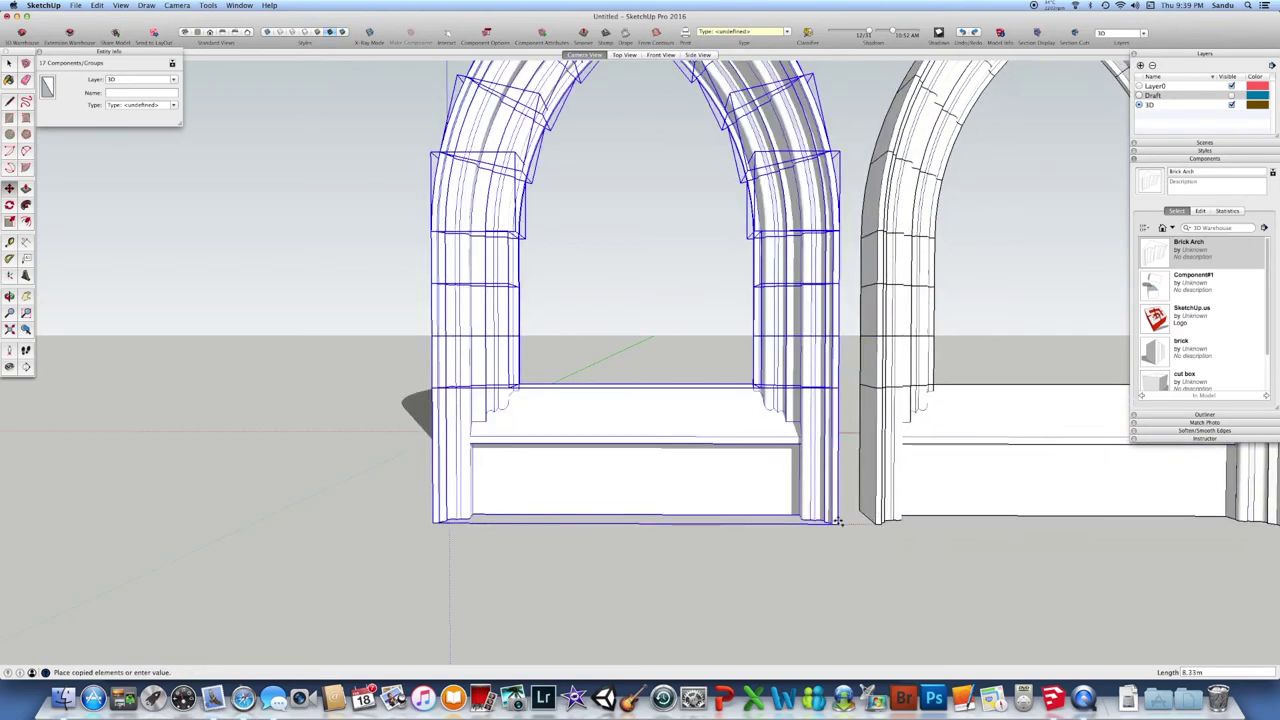
pyautogui.click(841, 525)
# - Examine the two adjoining arches and their recessed bases from several angles
pyautogui.moveTo(797, 543); pyautogui.dragTo(708, 540, button='middle')
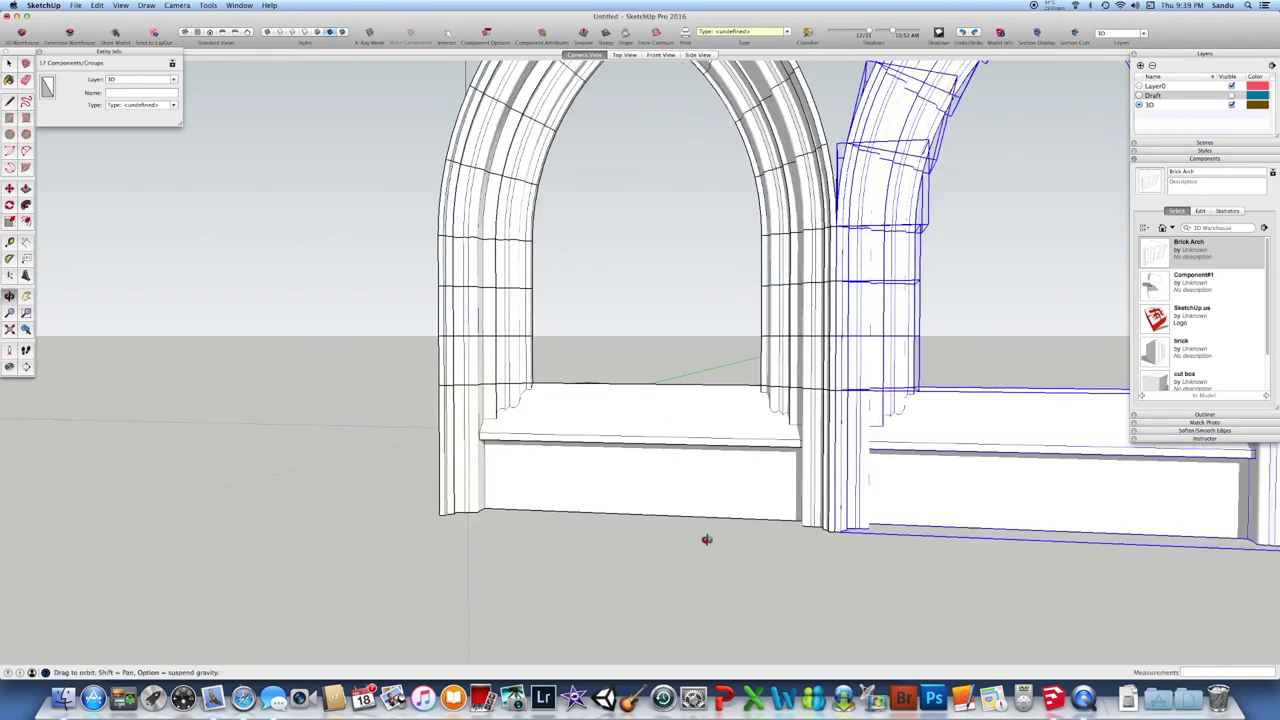
pyautogui.scroll(-3, 716, 528)
pyautogui.scroll(-3, 839, 529)
pyautogui.moveTo(1026, 525); pyautogui.dragTo(776, 490, button='middle')
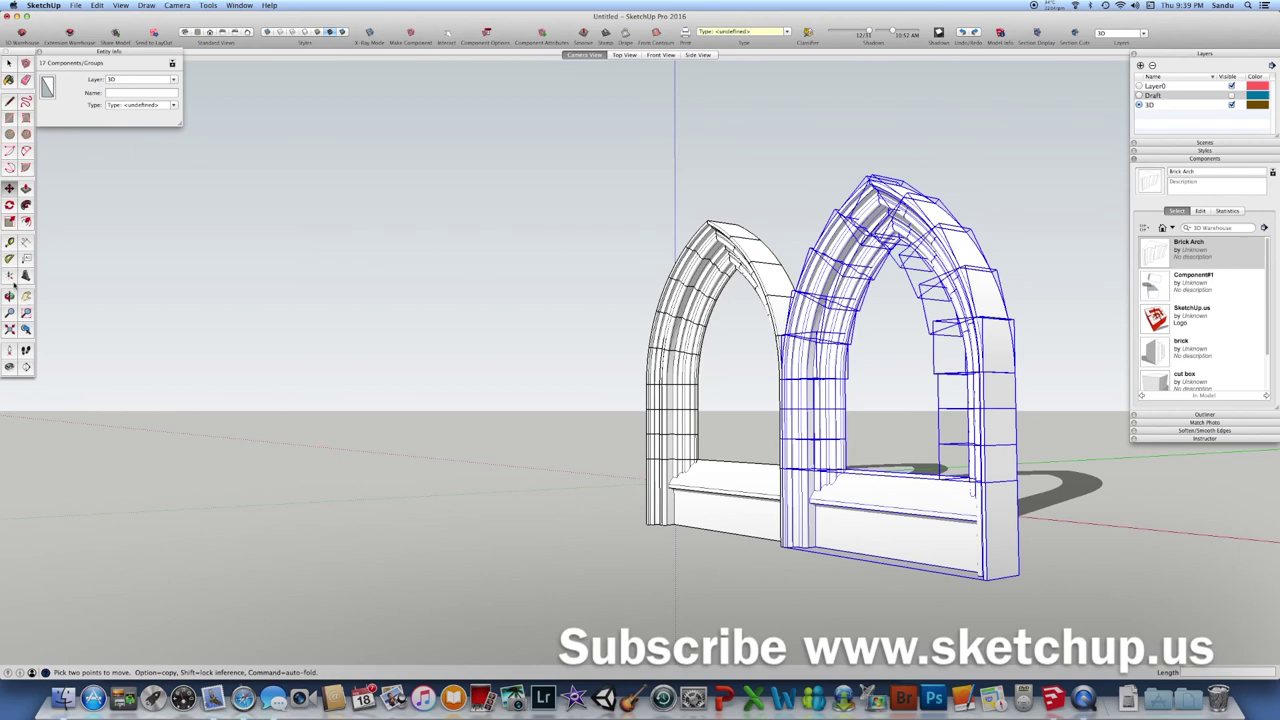
pyautogui.click(11, 331)
pyautogui.moveTo(196, 314); pyautogui.dragTo(270, 362, button='middle')
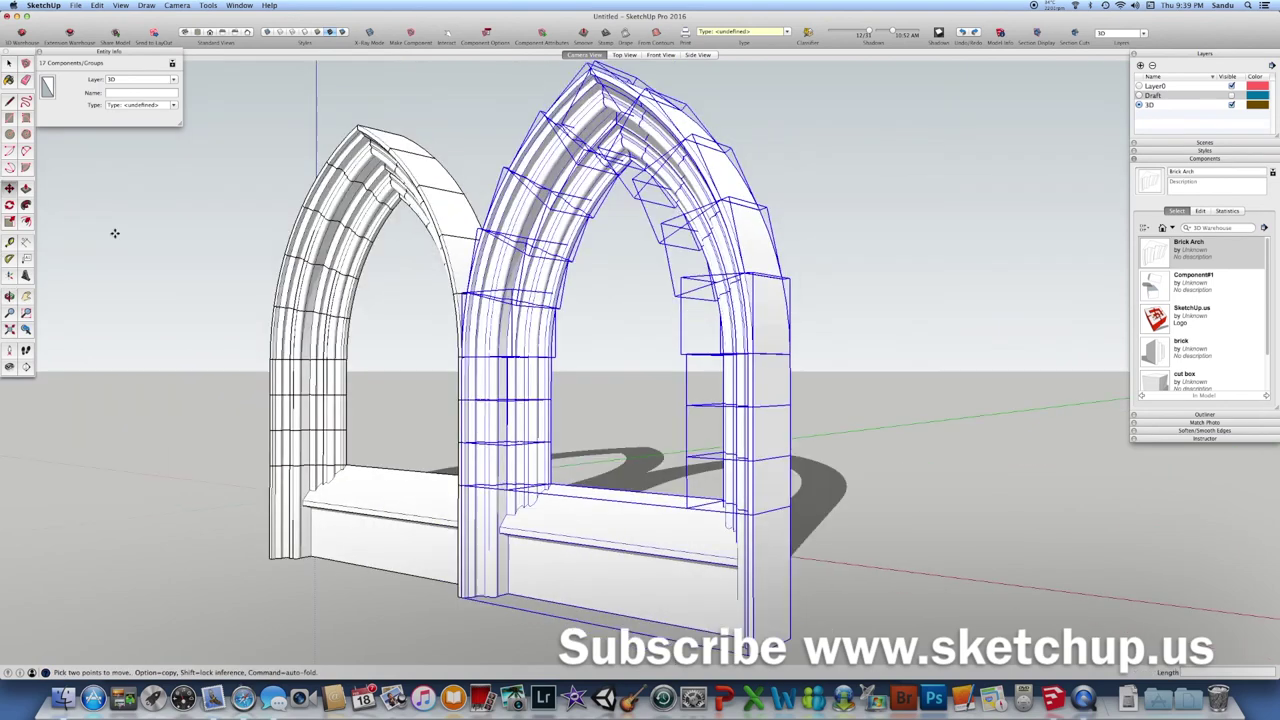
pyautogui.click(196, 317)
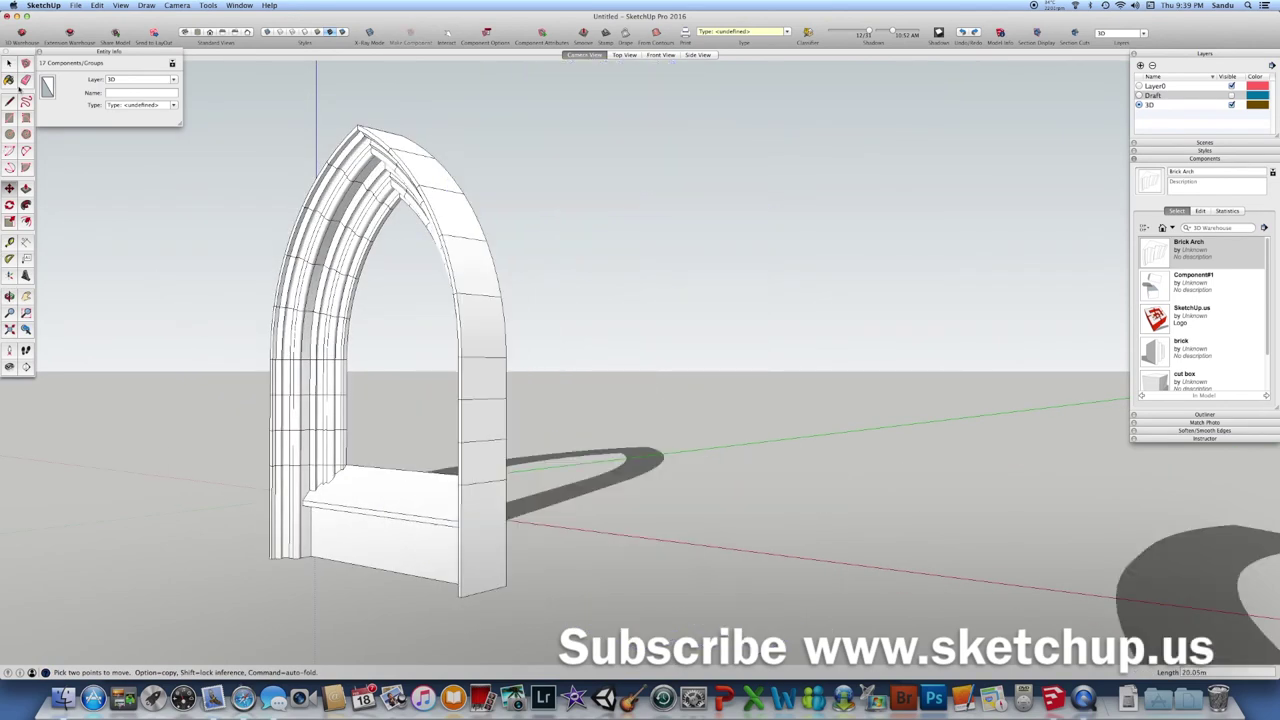
pyautogui.press('Escape')
pyautogui.click(9, 64)
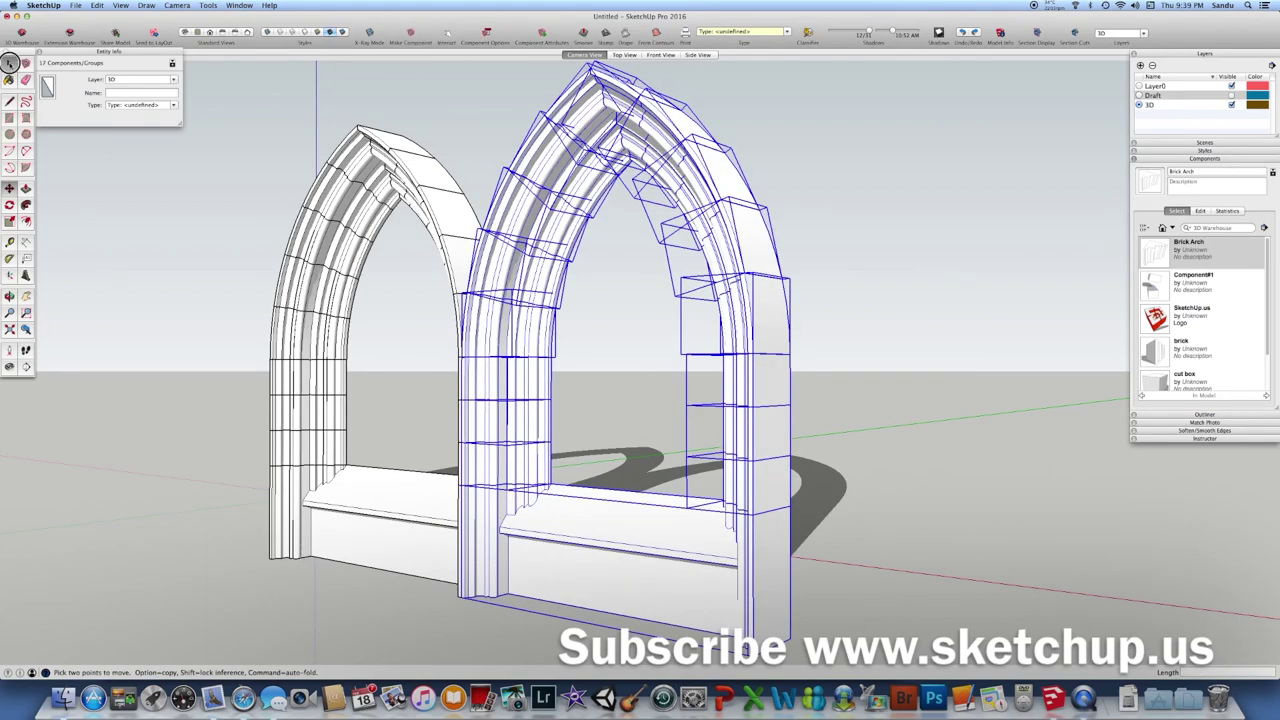